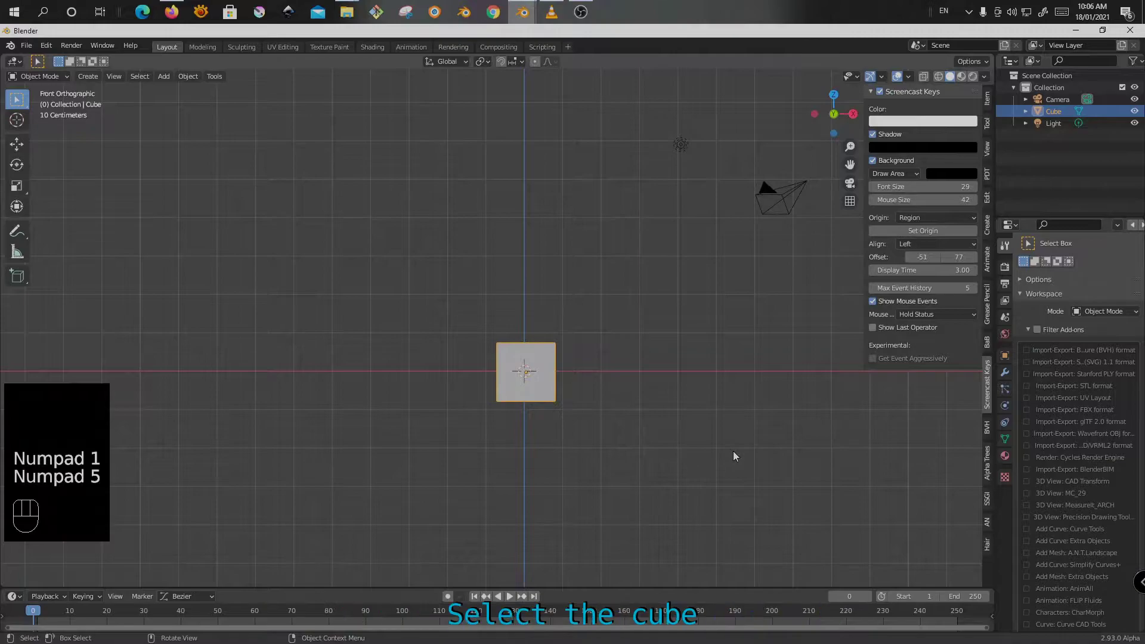
Scale the cube down uniformly to about 0.103, and stretch it about 7.6 times along Z into a thin bar.
{"action": "key", "text": "s"}
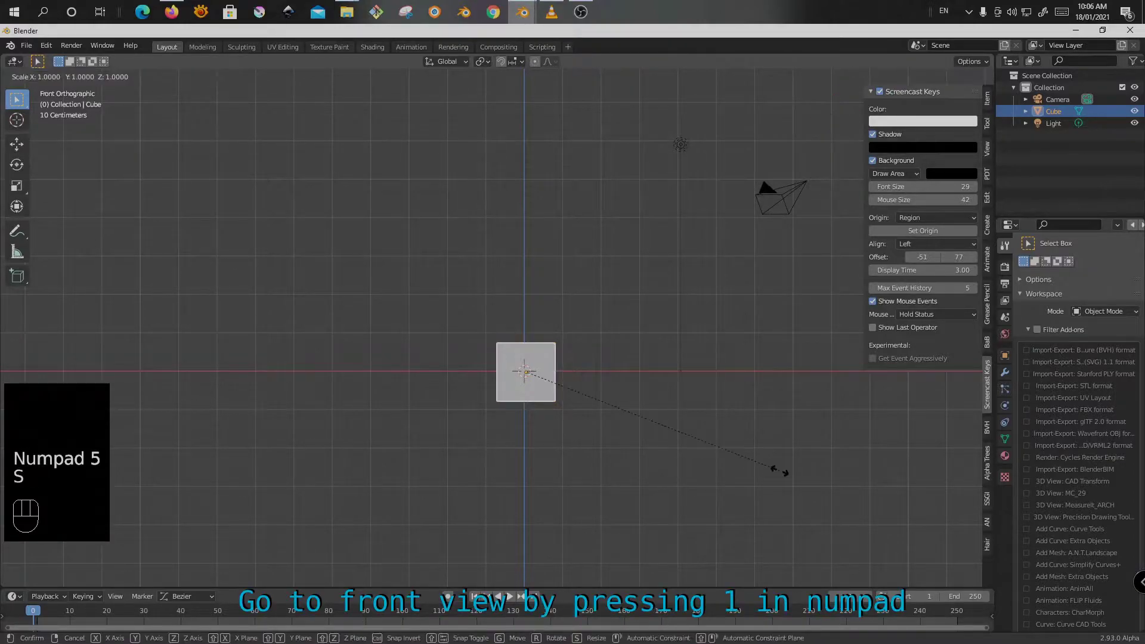
{"action": "left_click", "coordinate": [549, 389]}
{"action": "key", "text": "z"}
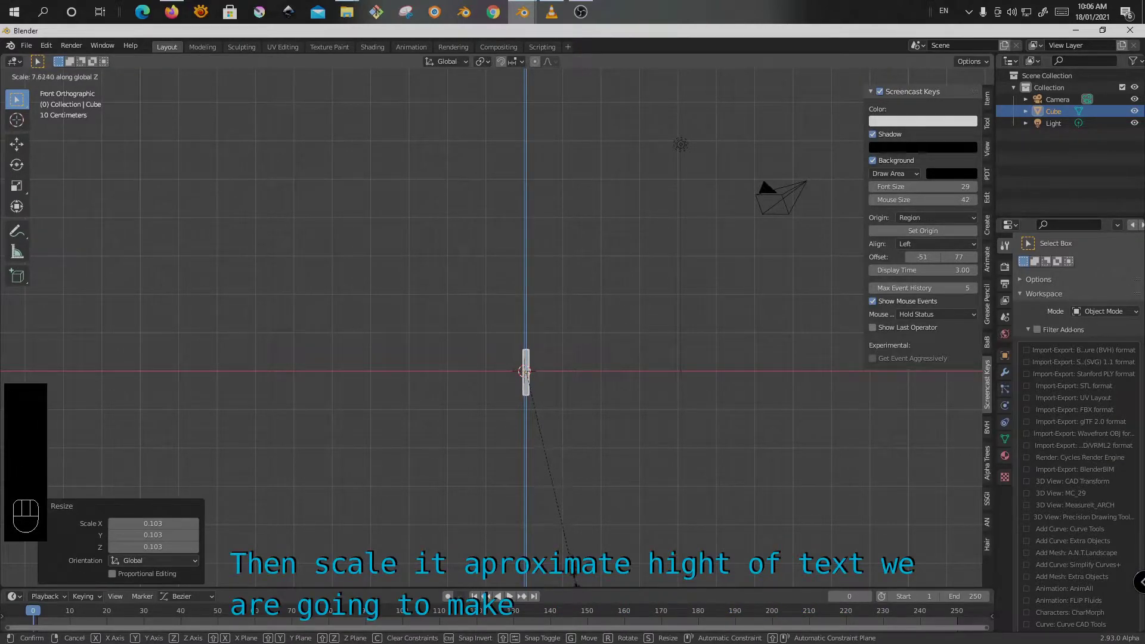
{"action": "left_click", "coordinate": [576, 586]}
{"action": "scroll", "coordinate": [523, 385], "scroll_direction": "up", "scroll_amount": 5}
Divide the thin bar along its height with eight evenly spaced loop cuts, and return to Object Mode.
{"action": "key", "text": "Tab"}
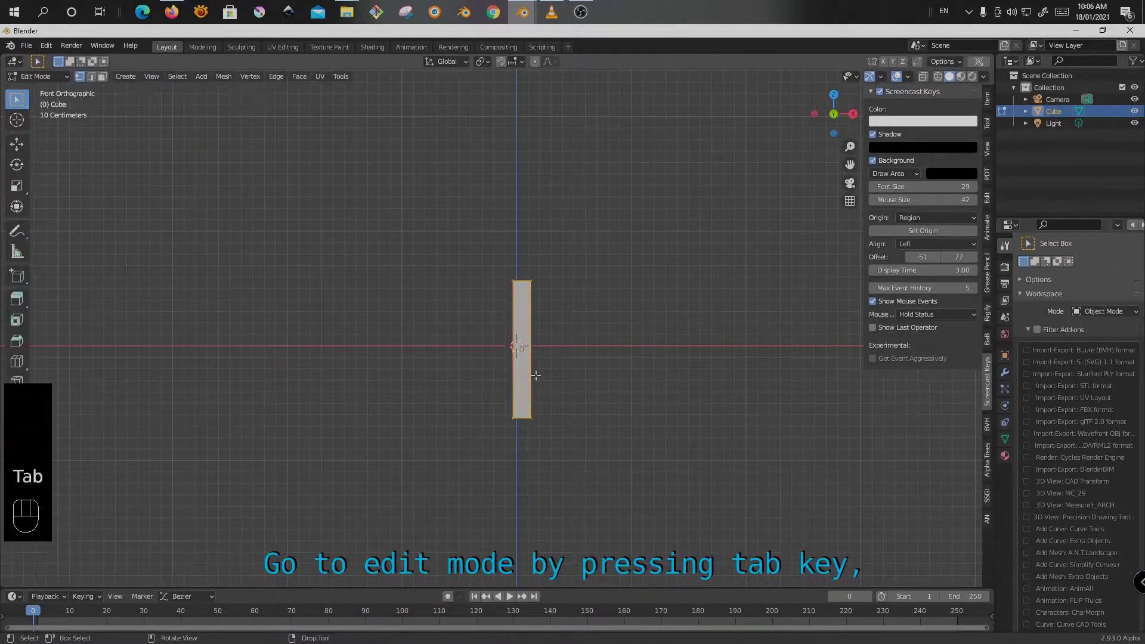
{"action": "key", "text": "ctrl+r"}
{"action": "scroll", "coordinate": [530, 383], "scroll_direction": "up", "scroll_amount": 6}
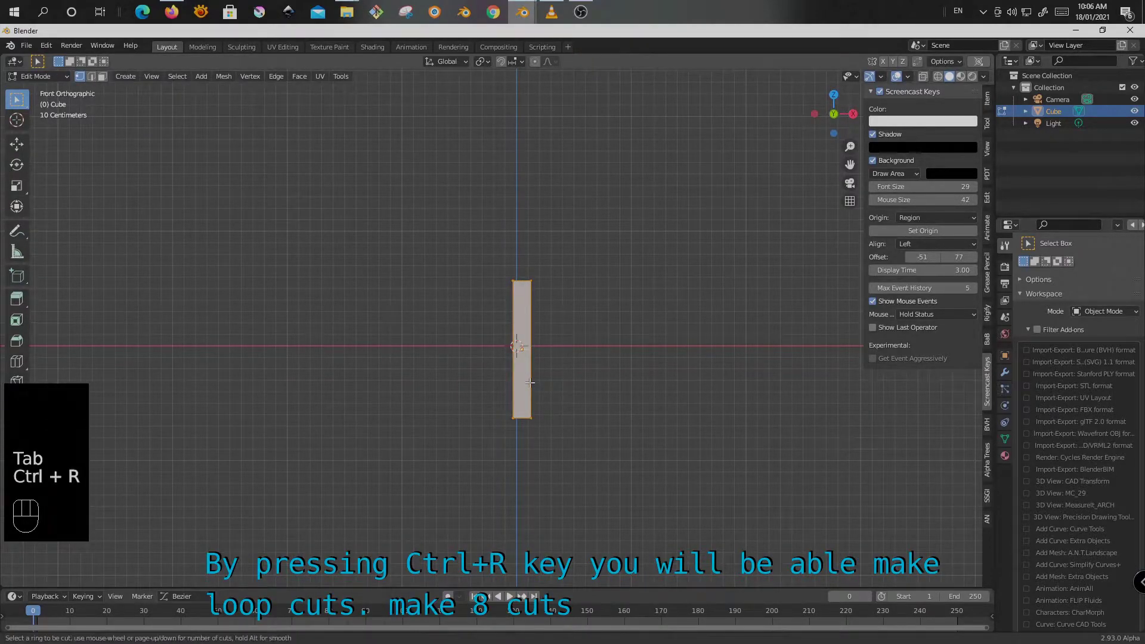
{"action": "left_click", "coordinate": [531, 383]}
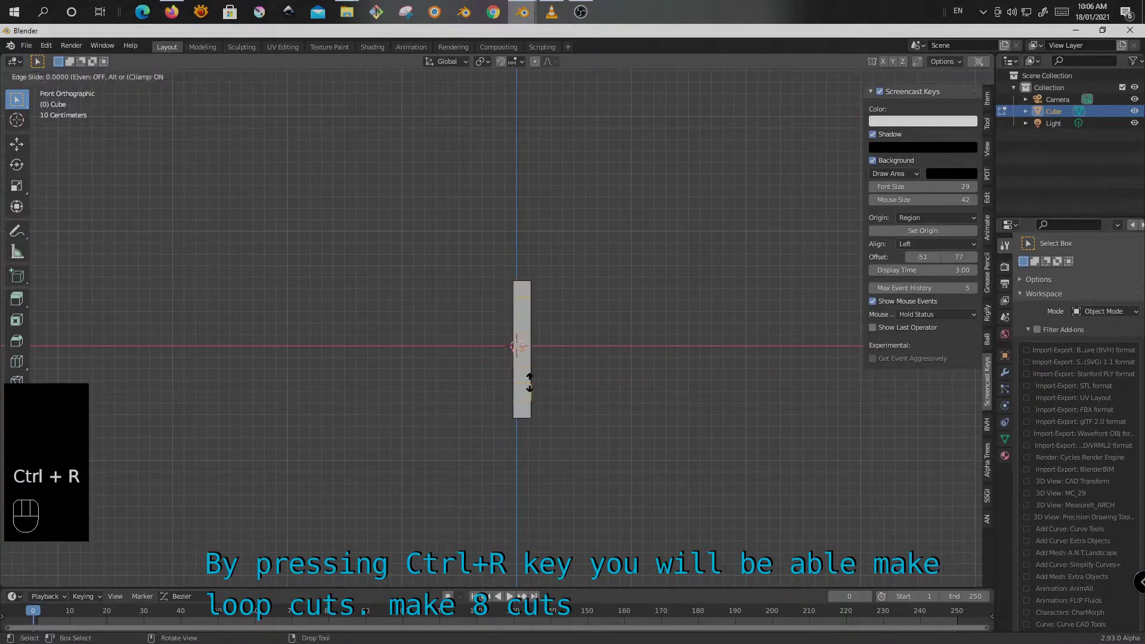
{"action": "left_click", "coordinate": [530, 383]}
{"action": "key", "text": "Tab"}
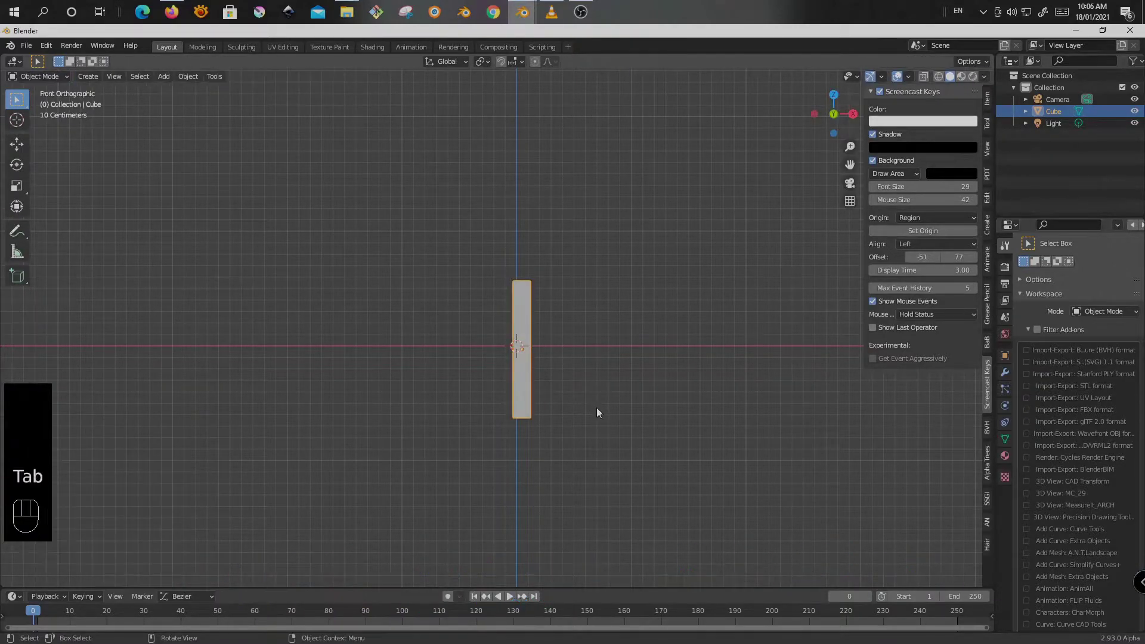
Apply the bar's scale and rename the object to particlesource.
{"action": "key", "text": "ctrl+a"}
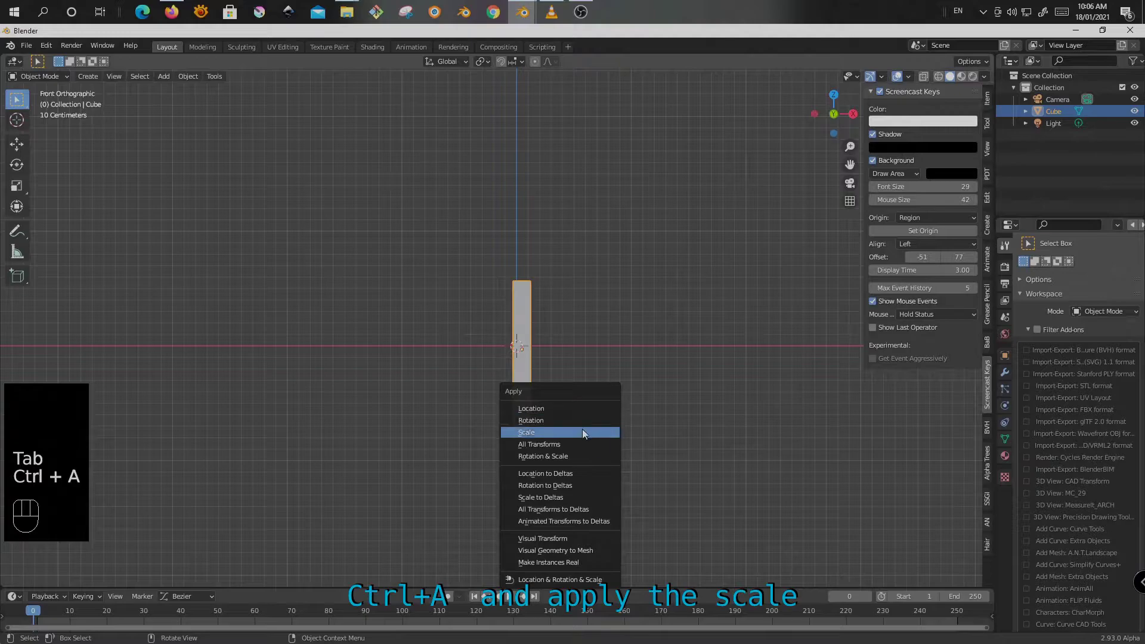
{"action": "left_click", "coordinate": [583, 431]}
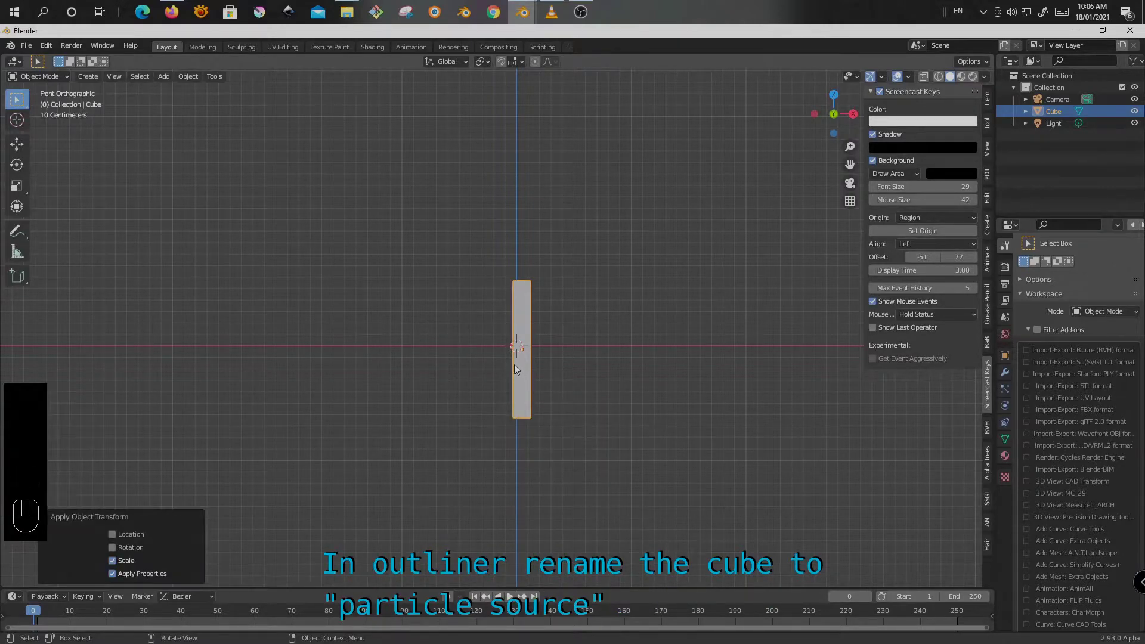
{"action": "double_click", "coordinate": [1054, 111]}
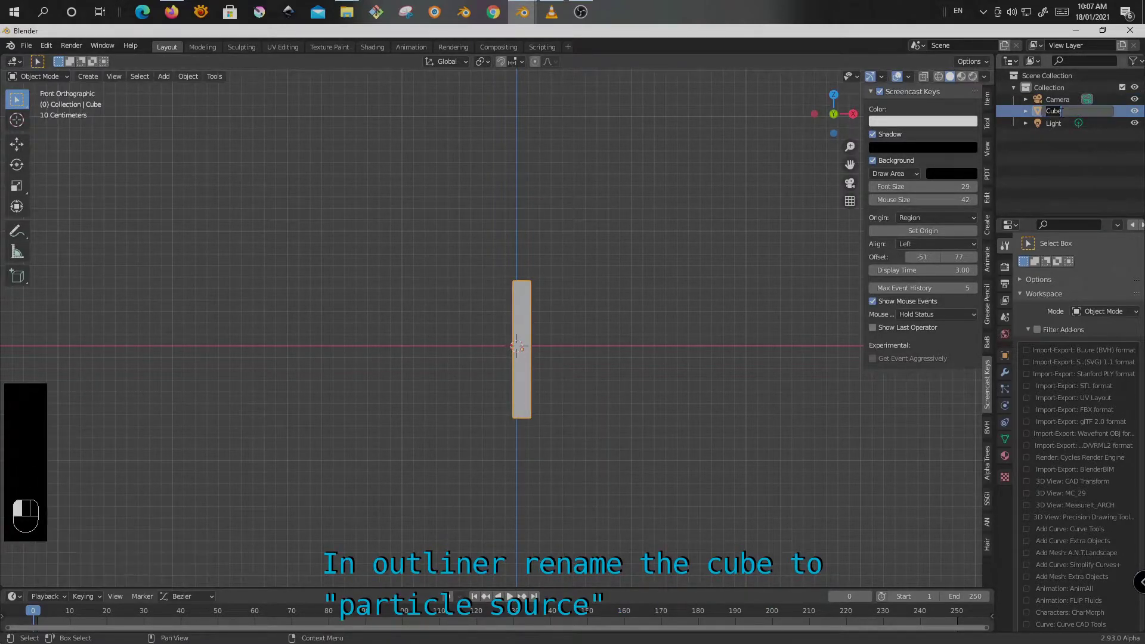
{"action": "type", "text": "particlesourc"}
{"action": "key", "text": "Return"}
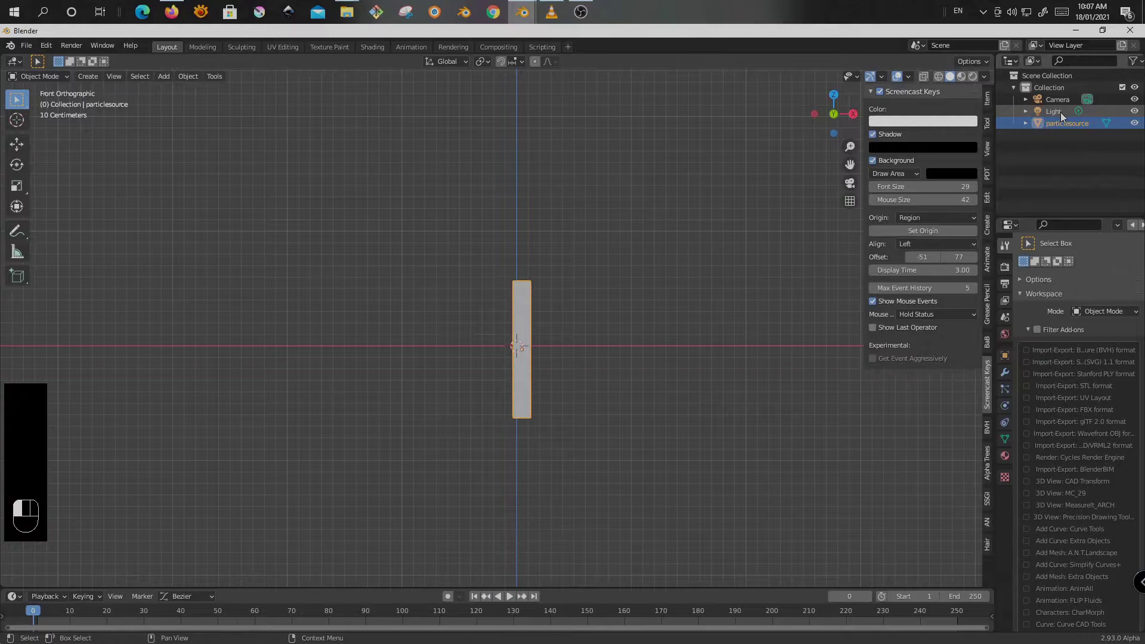
Add a Plain Axes empty at the world origin and rename it to particle location.
{"action": "key", "text": "shift"}
{"action": "key", "text": "shift+a"}
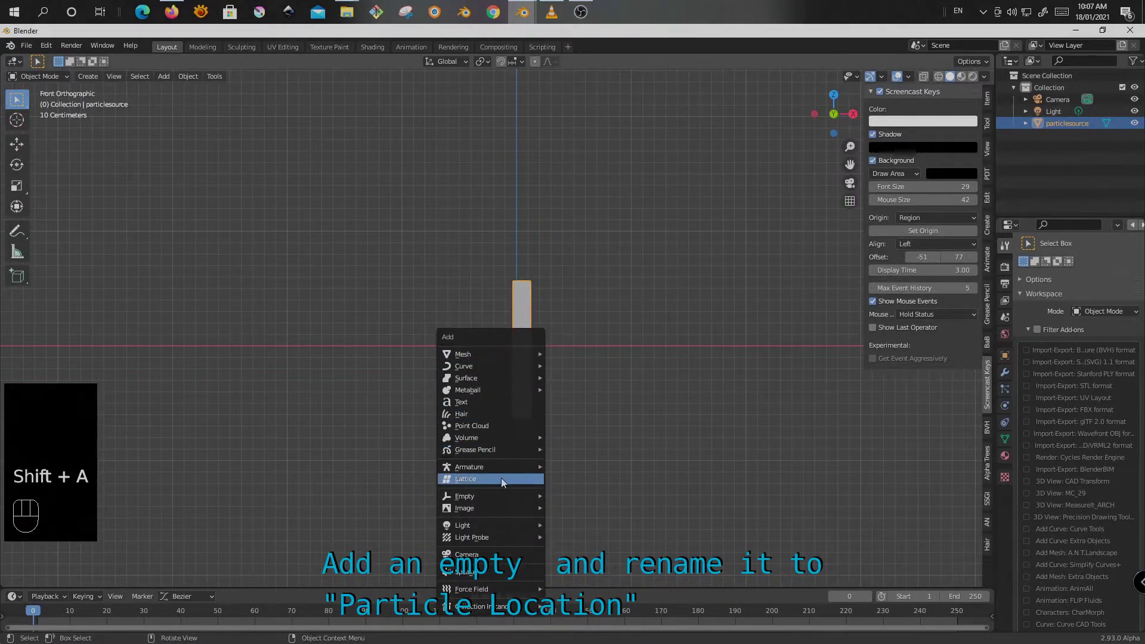
{"action": "mouse_move", "coordinate": [525, 496]}
{"action": "left_click", "coordinate": [583, 497]}
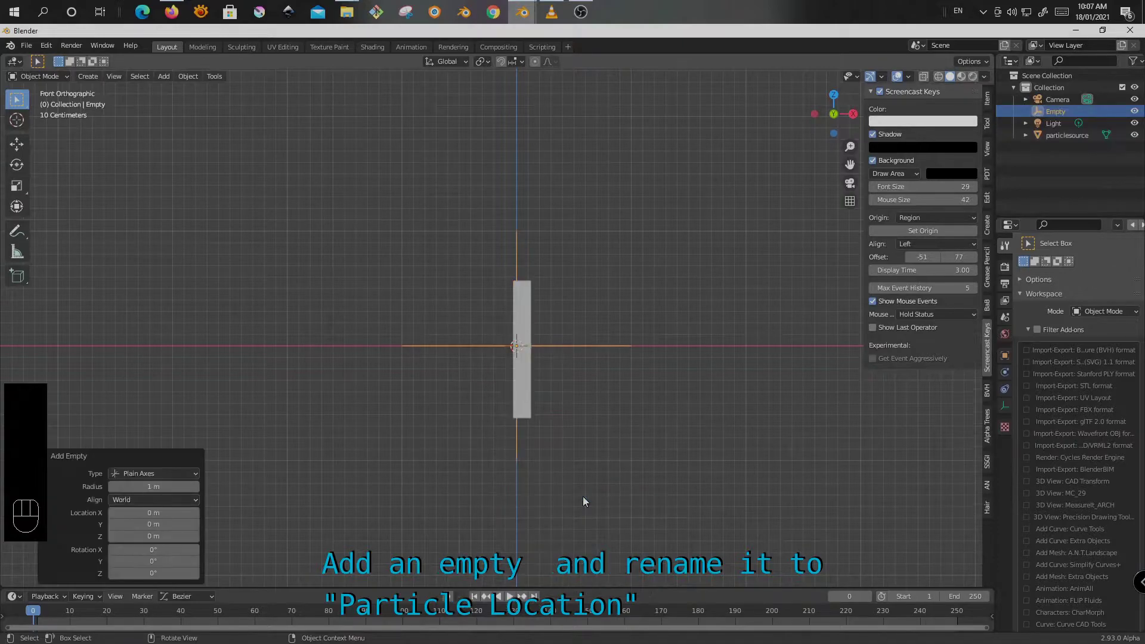
{"action": "double_click", "coordinate": [1056, 111]}
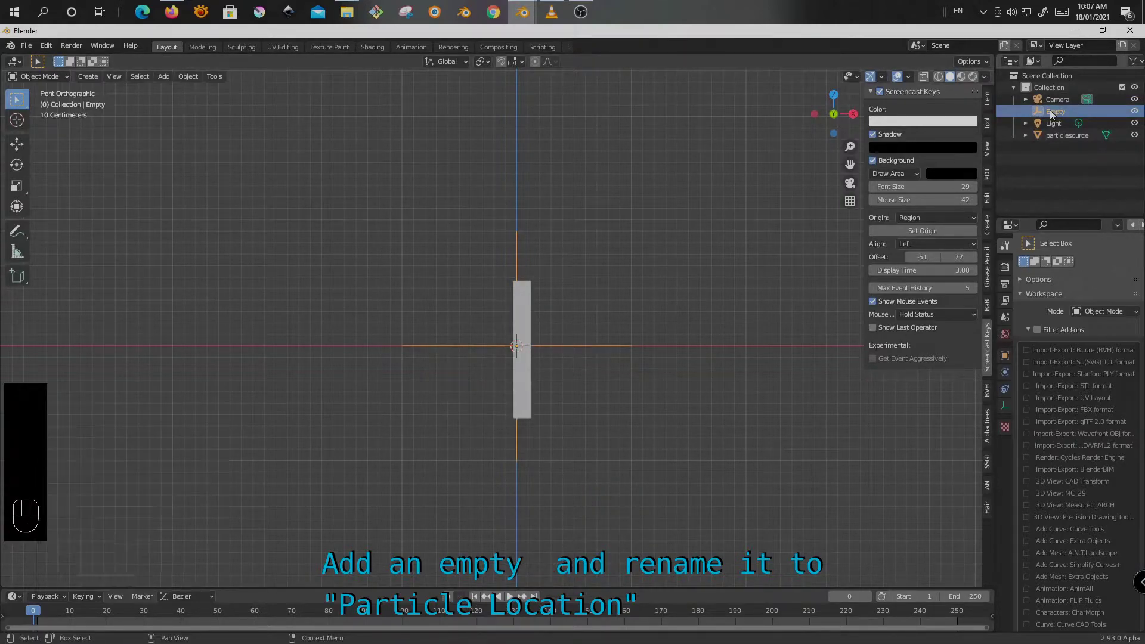
{"action": "type", "text": "particle location"}
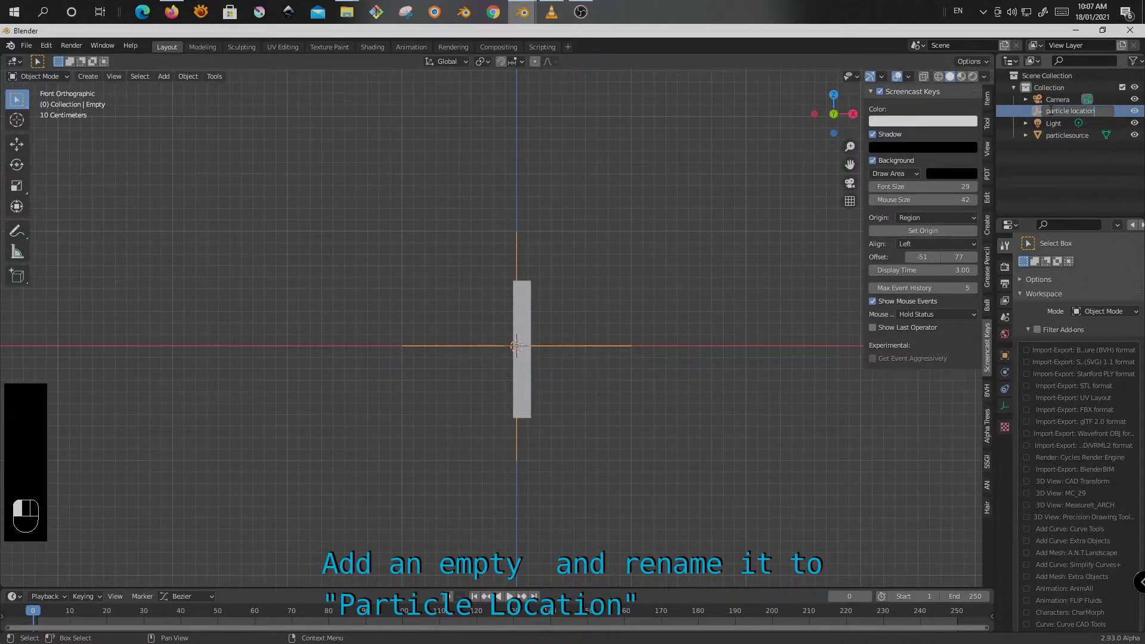
{"action": "key", "text": "Return"}
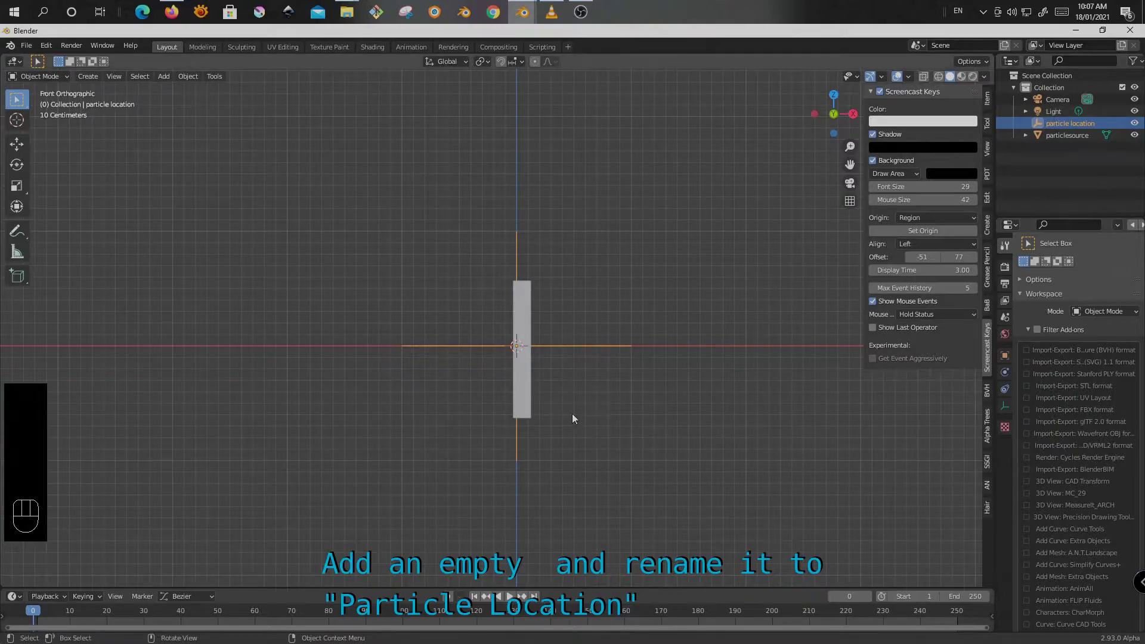
Add an Emitter particle system to the particlesource bar.
{"action": "left_click", "coordinate": [524, 384]}
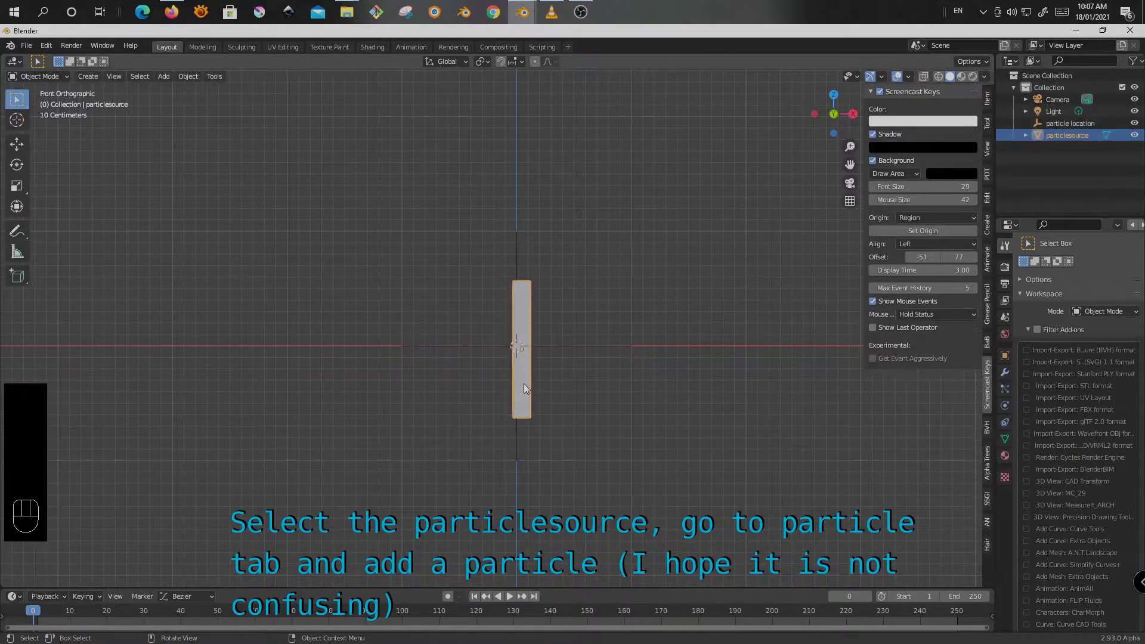
{"action": "left_click", "coordinate": [1005, 390]}
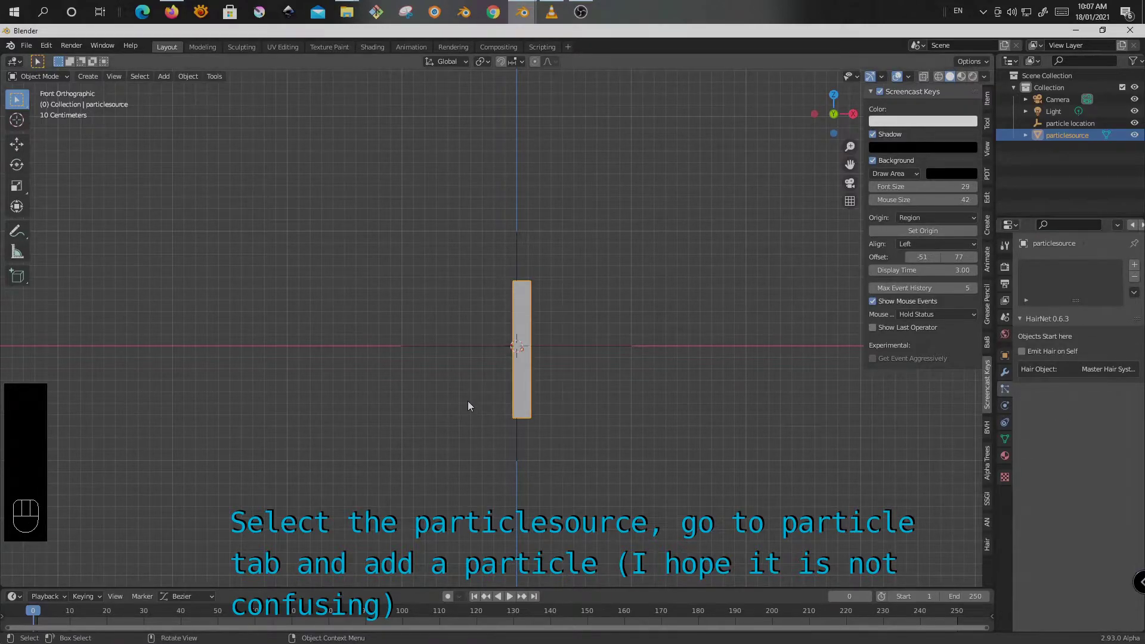
{"action": "left_click", "coordinate": [1136, 266]}
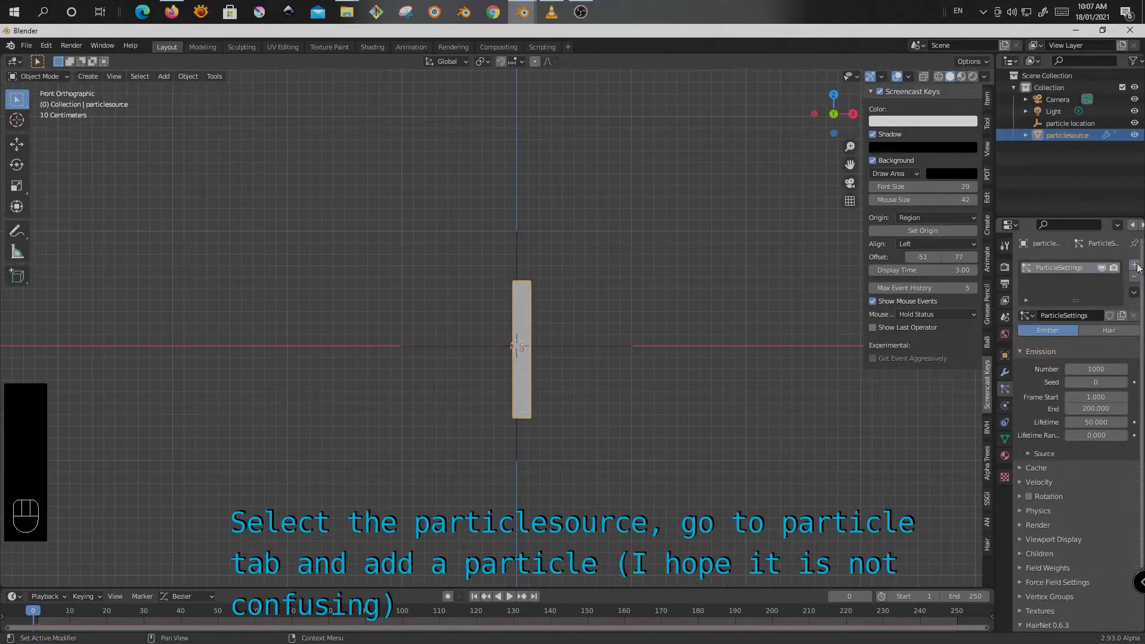
Play the animation briefly to preview the particle emission, and go back to the first frame.
{"action": "left_click", "coordinate": [510, 597]}
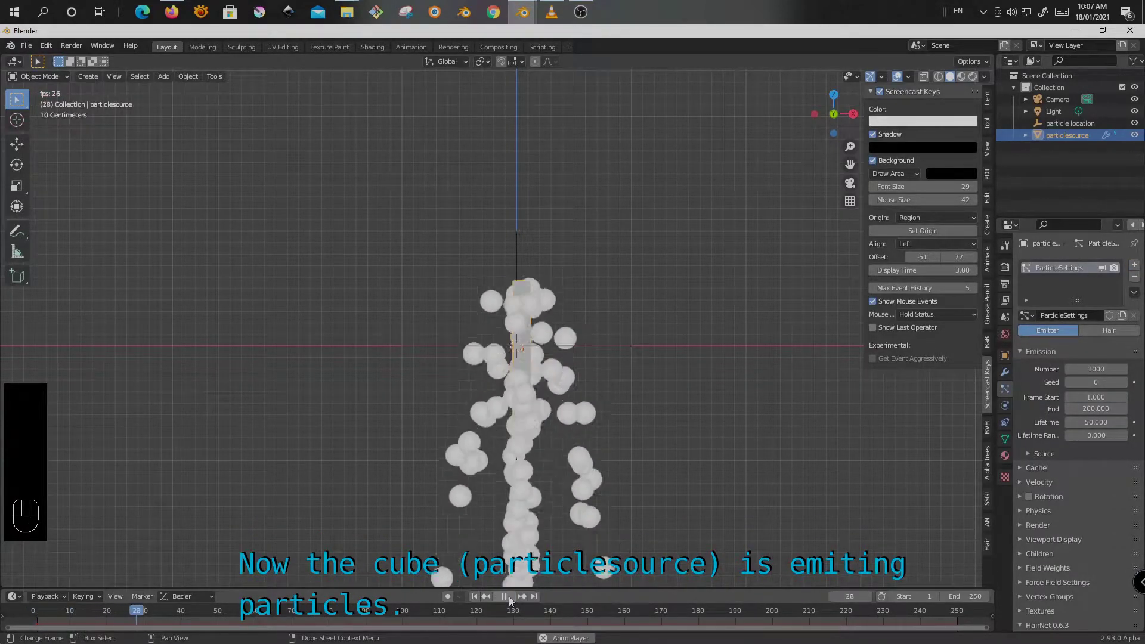
{"action": "left_click", "coordinate": [510, 596]}
{"action": "left_click", "coordinate": [473, 596]}
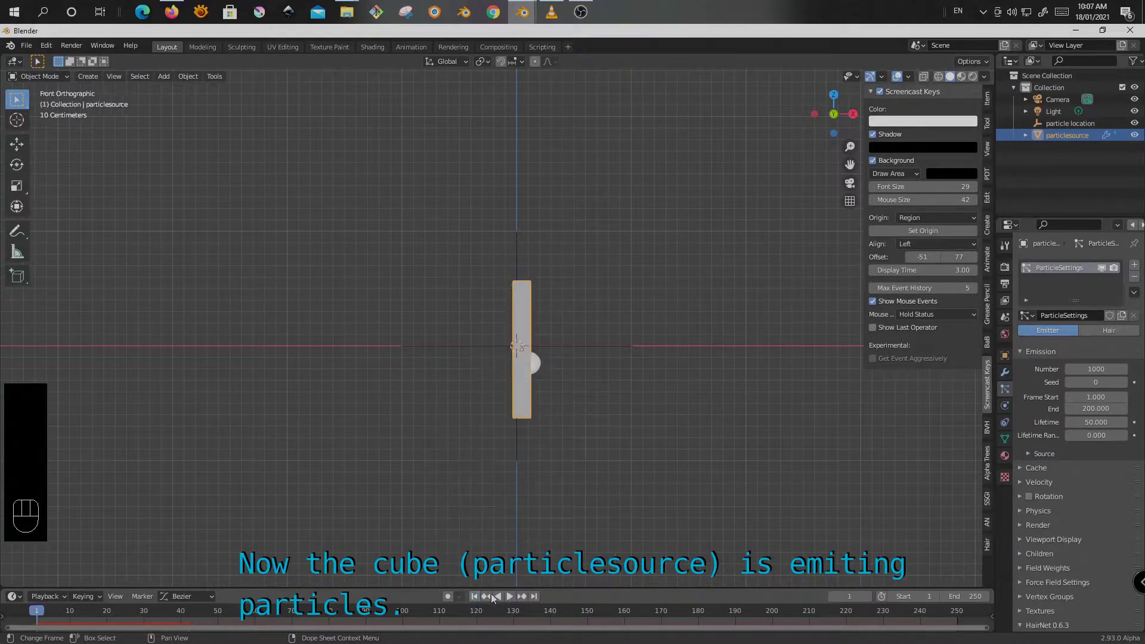
Hide the particlesource object in the viewport and add a single vert mesh object at the origin.
{"action": "scroll", "coordinate": [519, 278], "scroll_direction": "down", "scroll_amount": 3}
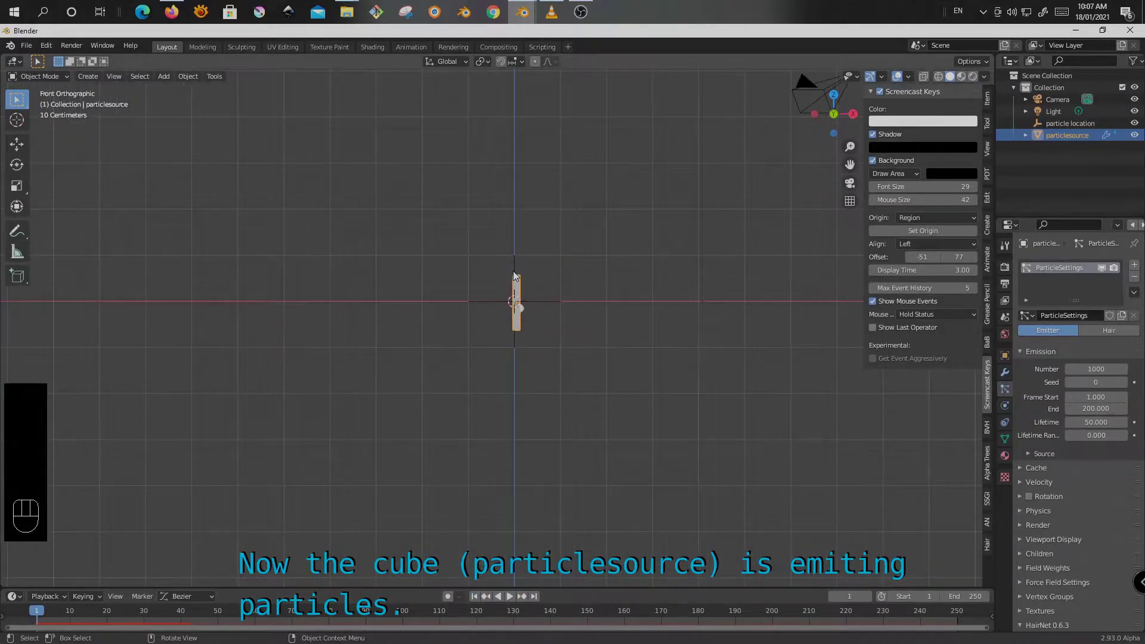
{"action": "left_click", "coordinate": [1135, 135]}
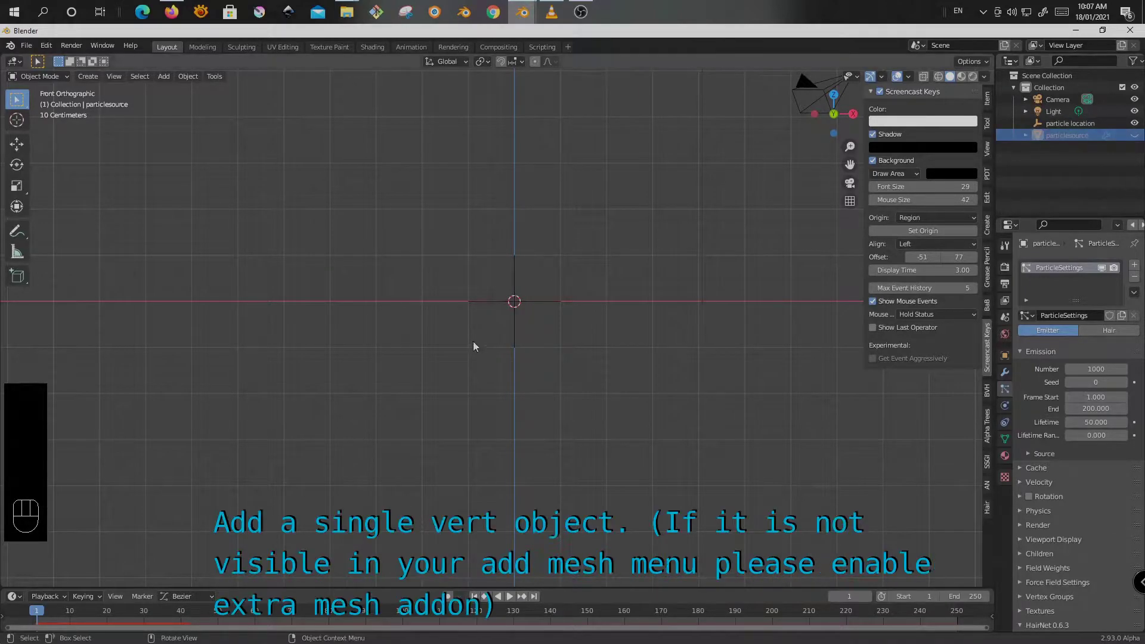
{"action": "key", "text": "shift+a"}
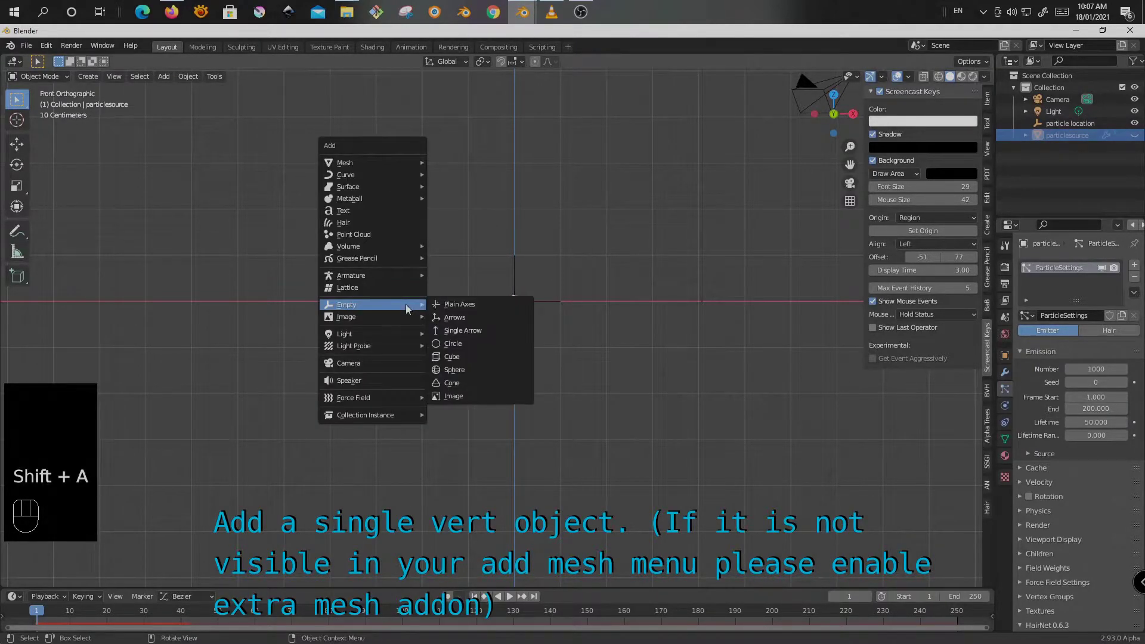
{"action": "mouse_move", "coordinate": [381, 156]}
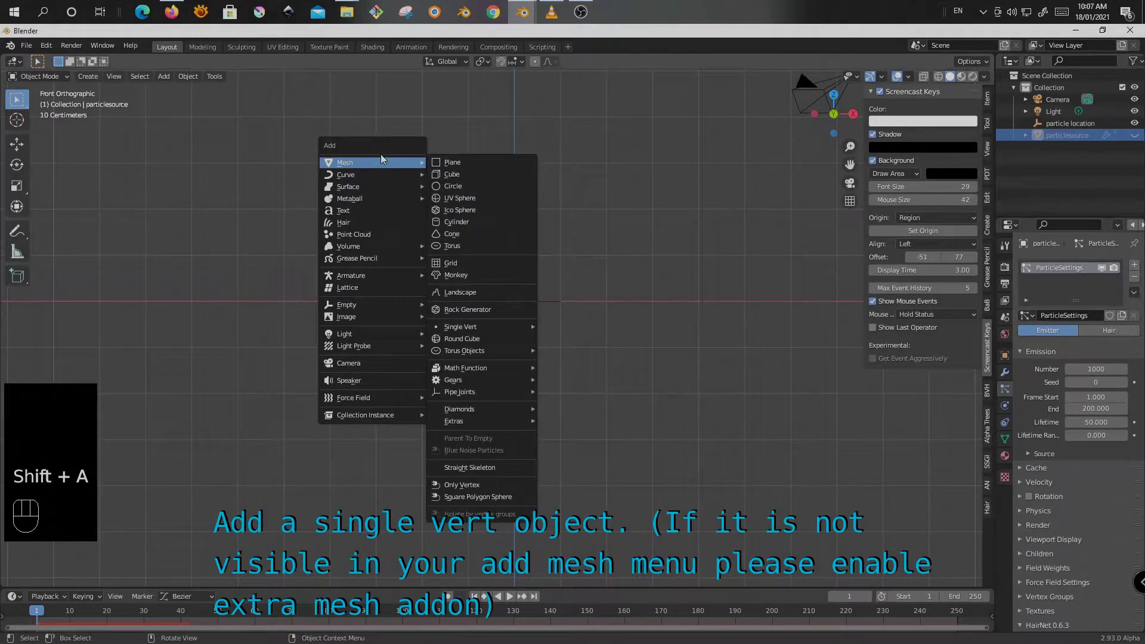
{"action": "mouse_move", "coordinate": [506, 328]}
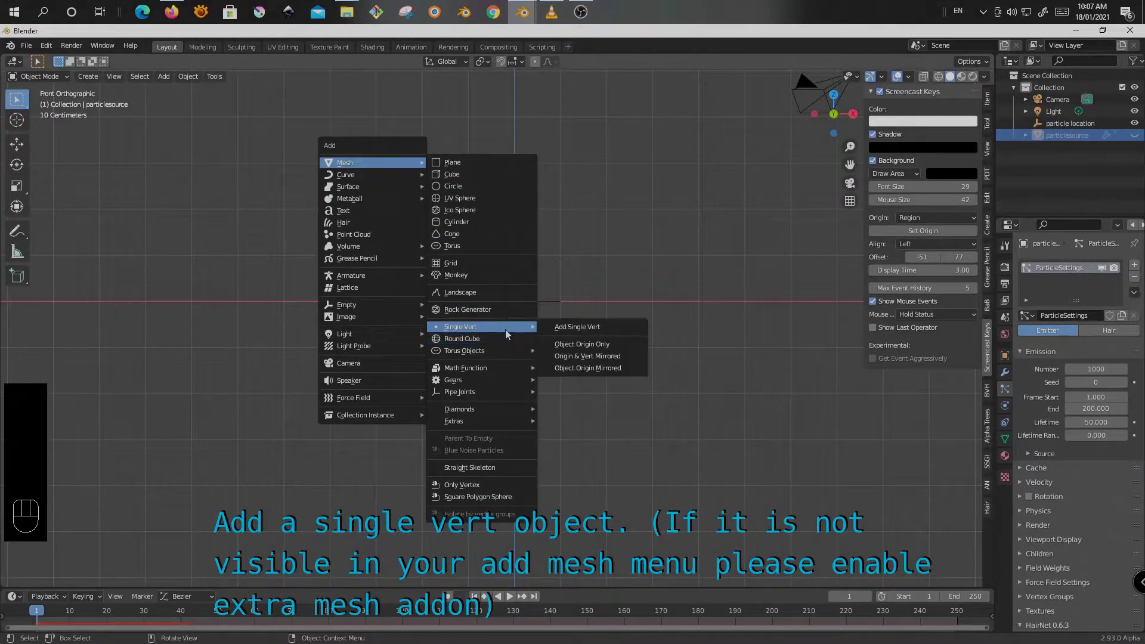
{"action": "left_click", "coordinate": [607, 330]}
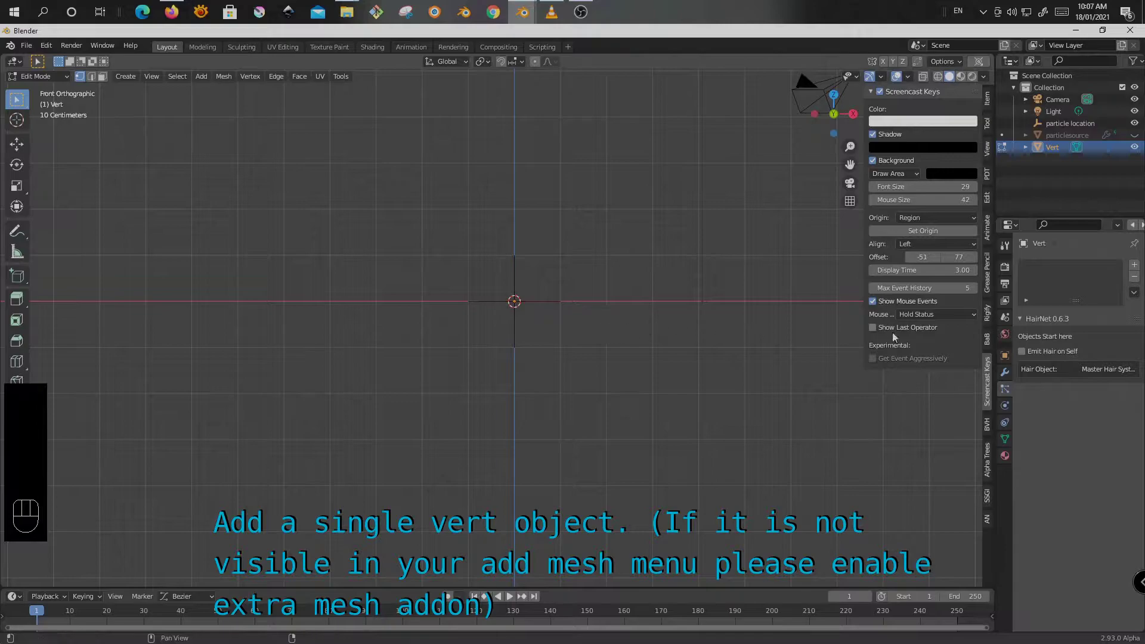
Add a Mirror modifier to the single vert object.
{"action": "left_click", "coordinate": [1007, 371]}
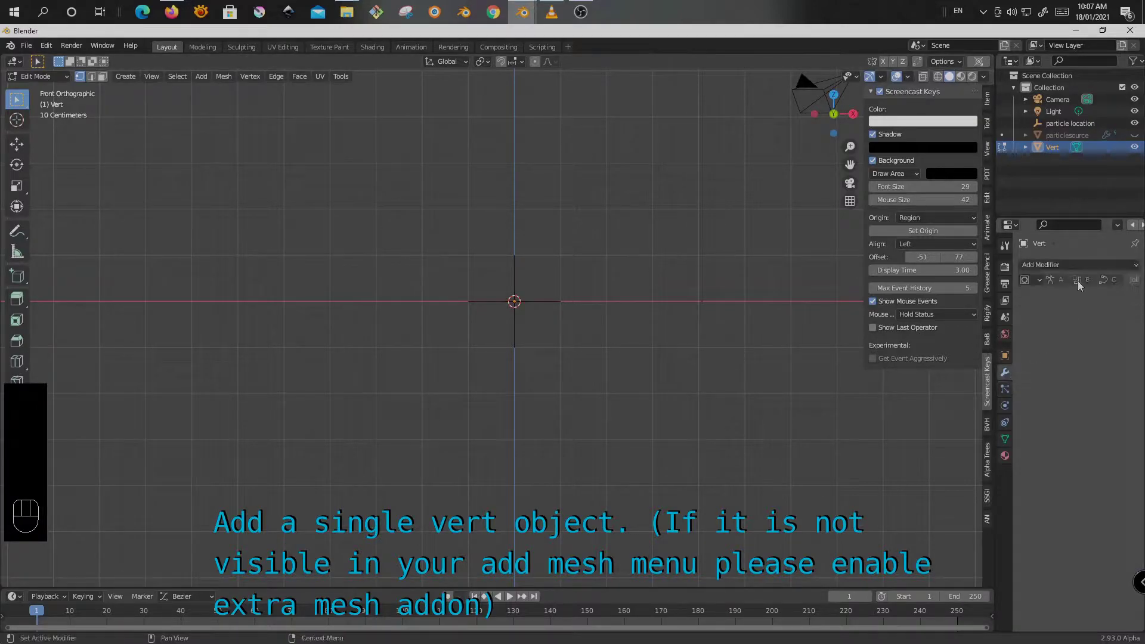
{"action": "left_click", "coordinate": [1072, 262]}
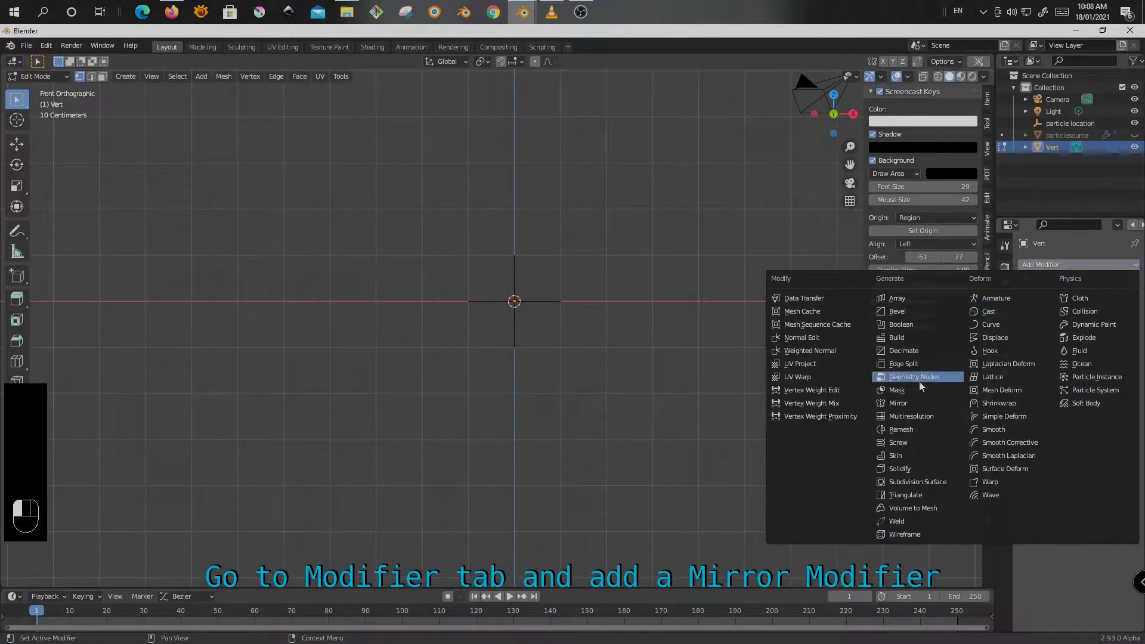
{"action": "left_click", "coordinate": [898, 403]}
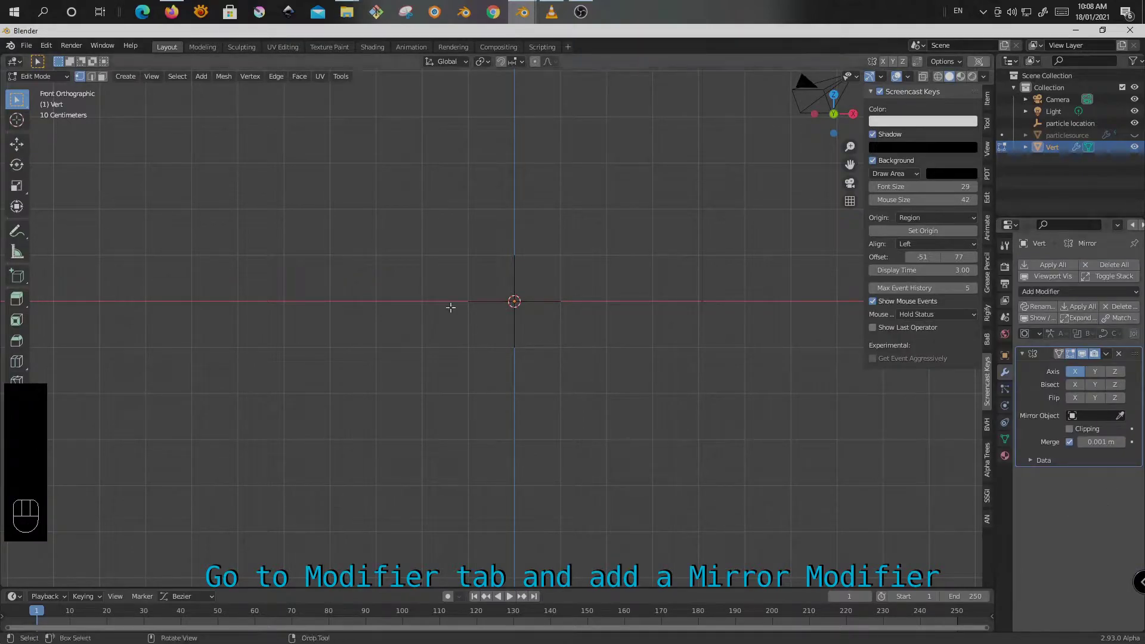
Extrude the vertex three times into half a heart outline, by about X 0.39 Z 0.36, X 0.44 Z -0.14 and X -0.19 Z -0.89 m.
{"action": "scroll", "coordinate": [513, 301], "scroll_direction": "up", "scroll_amount": 2}
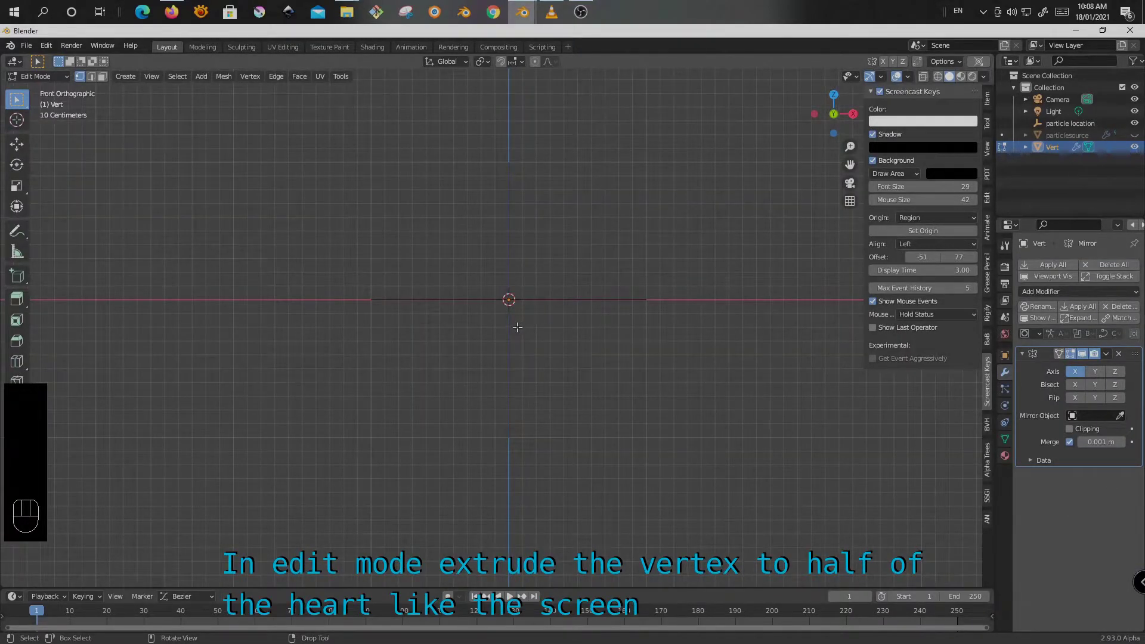
{"action": "key", "text": "e"}
{"action": "left_click", "coordinate": [568, 278]}
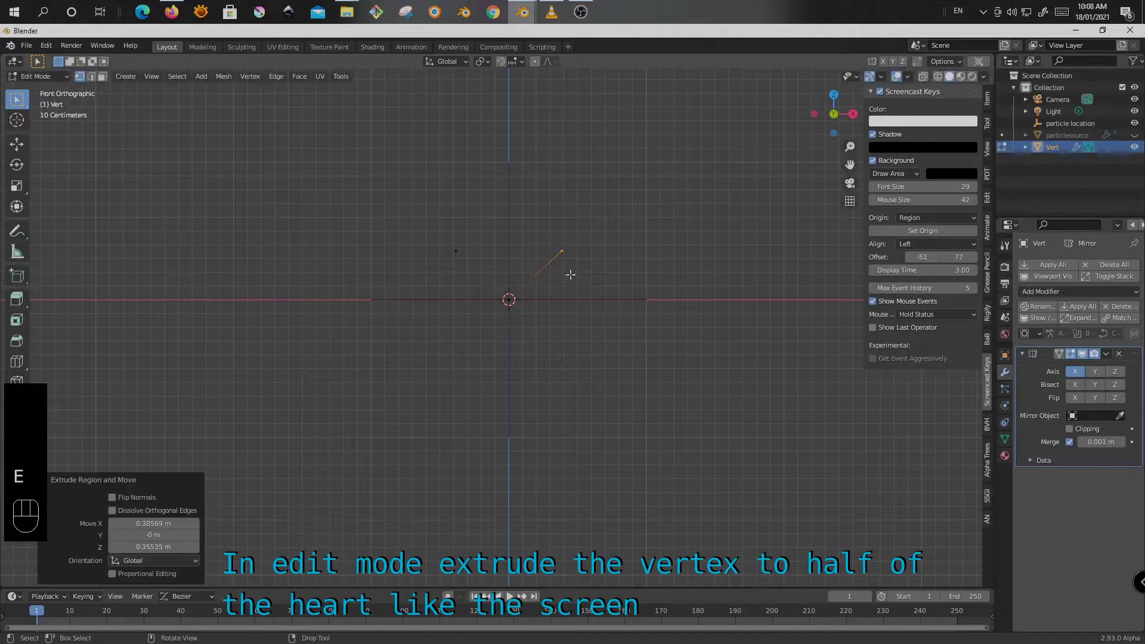
{"action": "key", "text": "e"}
{"action": "left_click", "coordinate": [629, 287]}
{"action": "key", "text": "e"}
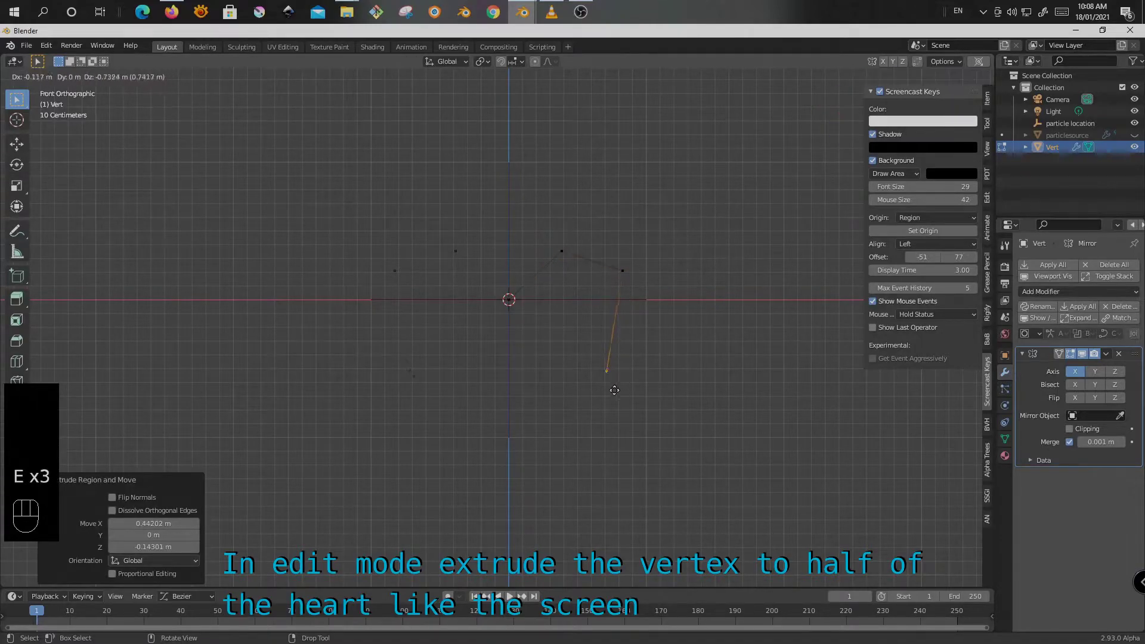
{"action": "left_click", "coordinate": [606, 411]}
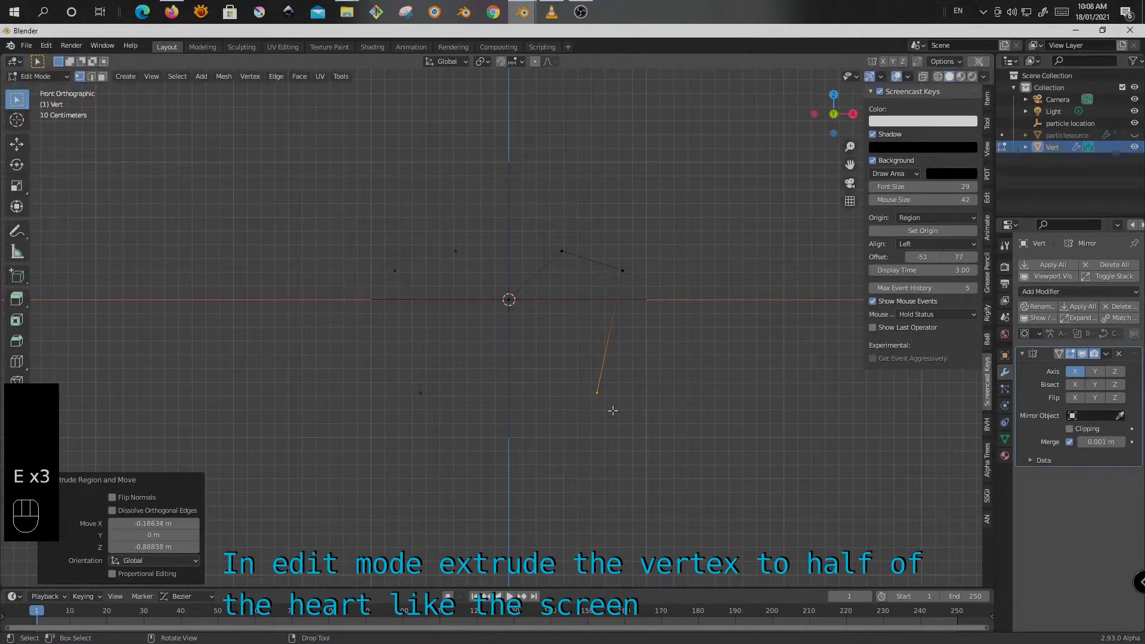
Enable clipping on the Mirror modifier and extrude the lowest vertex to the mirror centre line, about 0.5 m lower.
{"action": "left_click", "coordinate": [1071, 429]}
{"action": "key", "text": "e"}
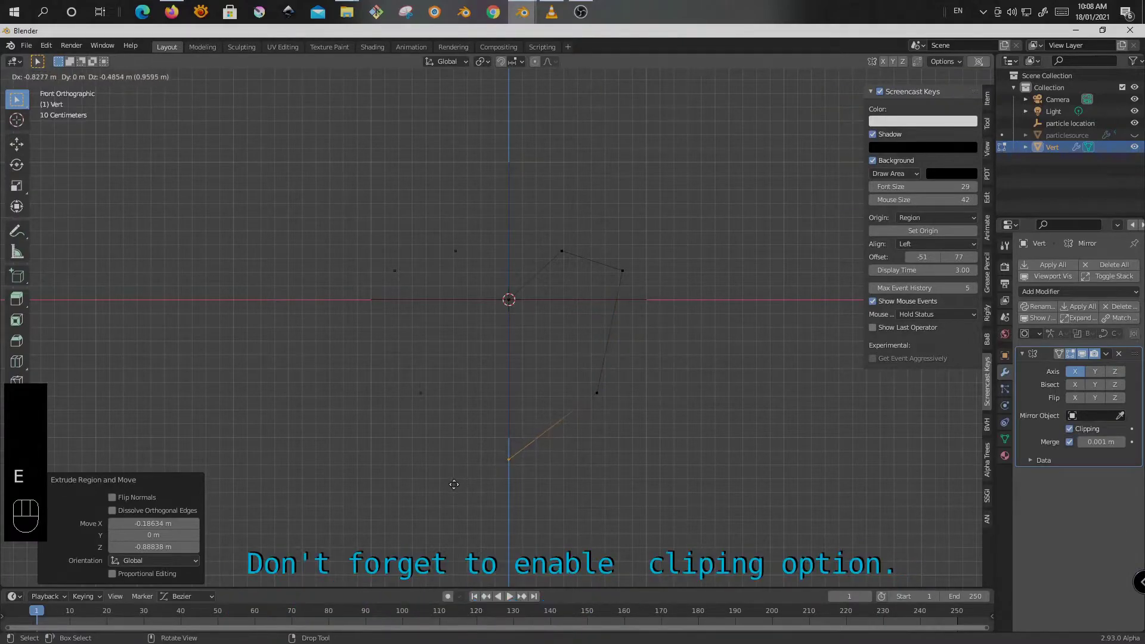
Move the heart outline's upper centre vertex onto the mirror centre line at the origin.
{"action": "left_click", "coordinate": [509, 300]}
{"action": "key", "text": "g"}
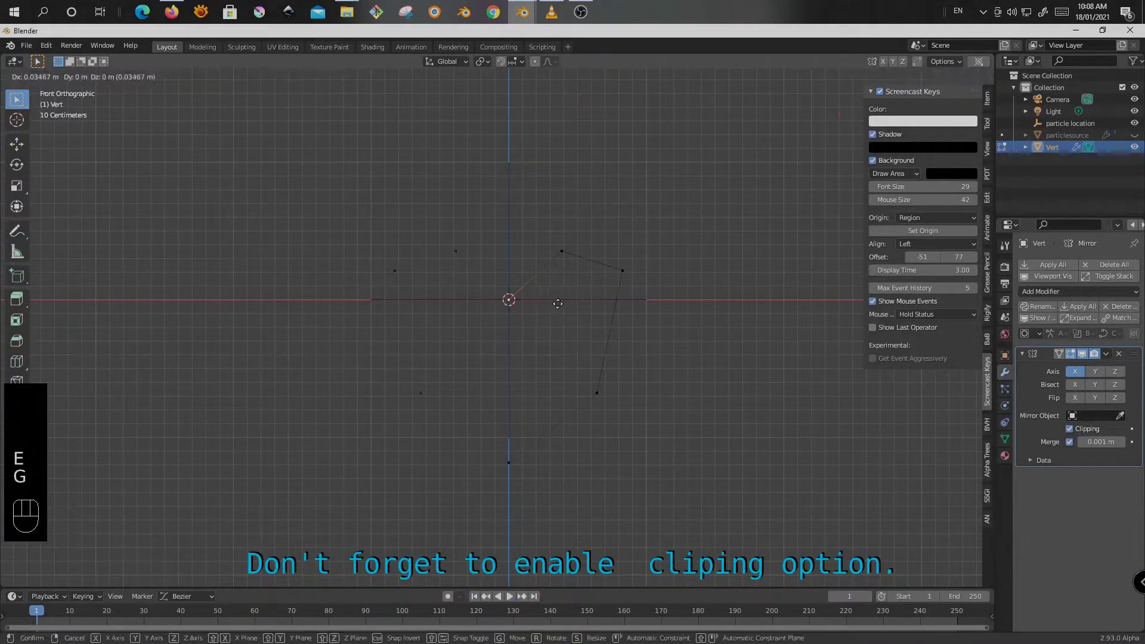
{"action": "left_click", "coordinate": [544, 305]}
Fill all vertices of the half-heart outline with a face.
{"action": "key", "text": "a"}
{"action": "key", "text": "a"}
{"action": "key", "text": "a"}
{"action": "key", "text": "a"}
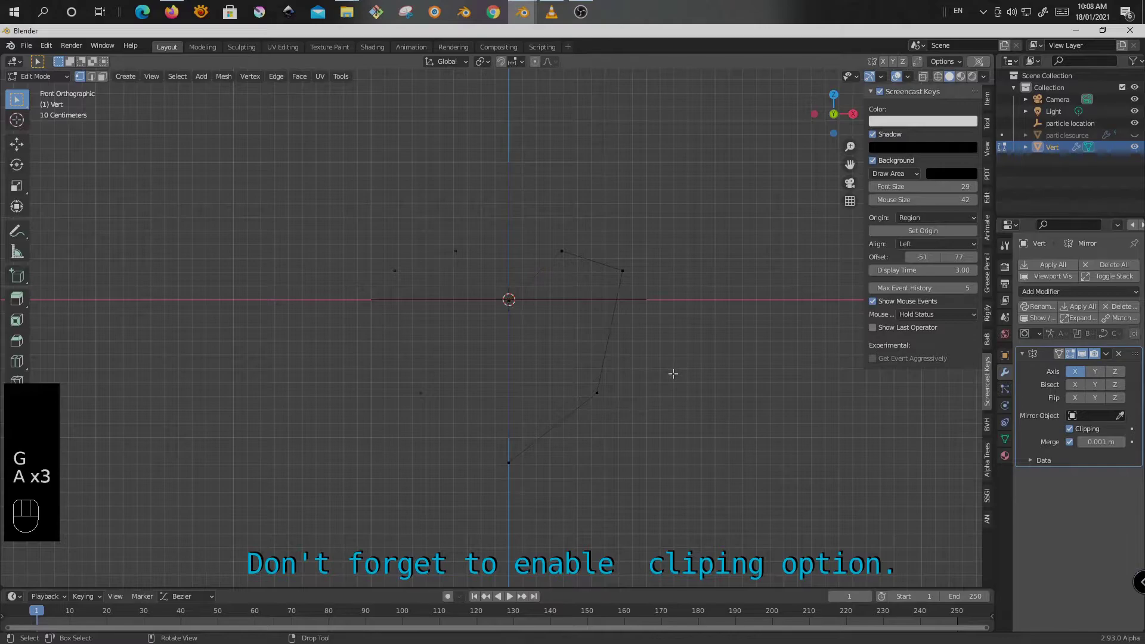
{"action": "key", "text": "f"}
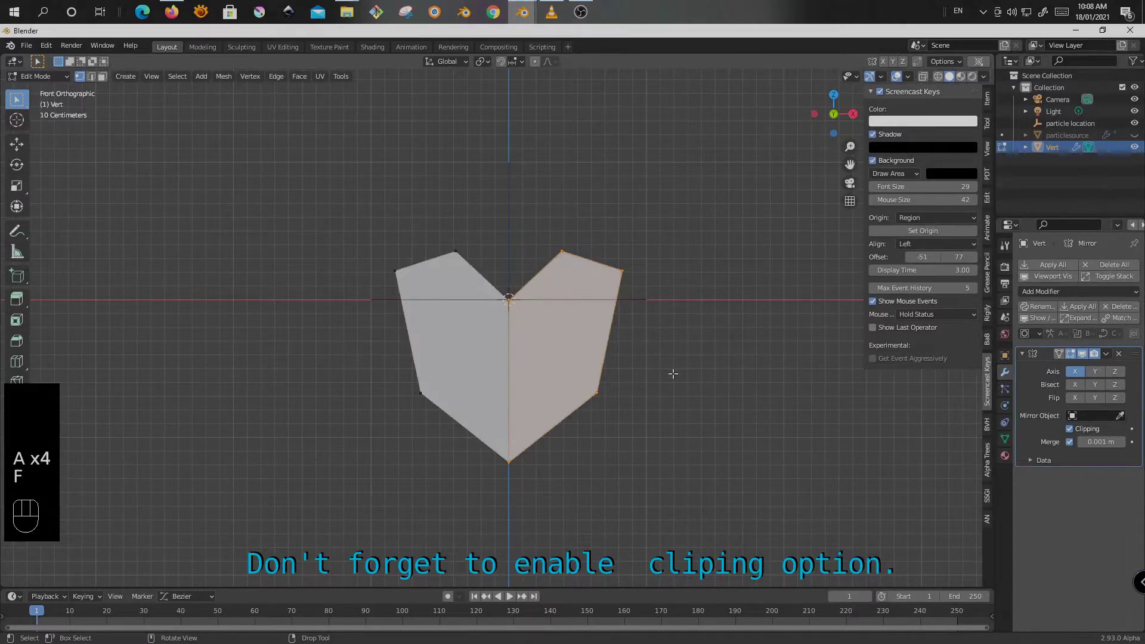
Extrude the heart face twice backward along its normal, the first time by about 0.22 m, to give it depth.
{"action": "middle_click_drag", "start_coordinate": [674, 376], "coordinate": [550, 375]}
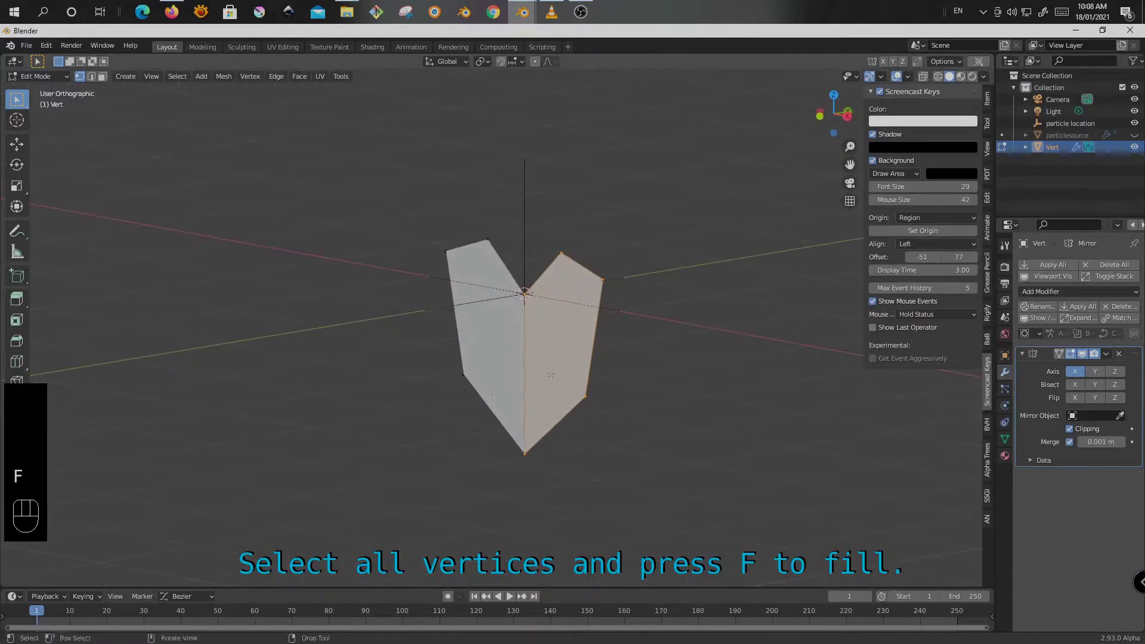
{"action": "key", "text": "e"}
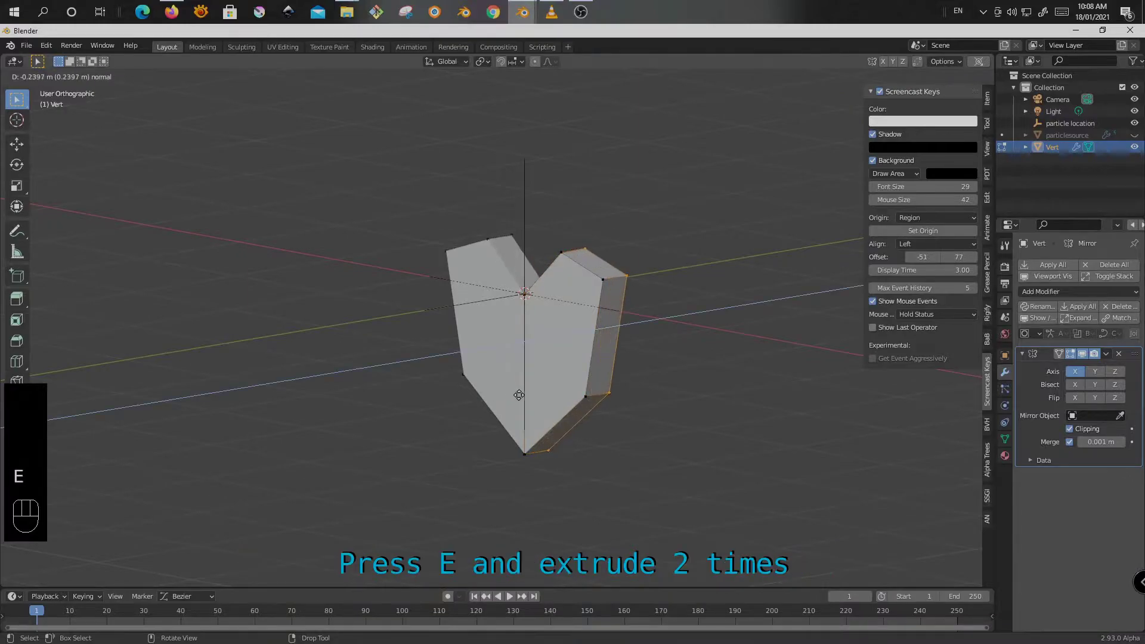
{"action": "left_click", "coordinate": [519, 395]}
{"action": "key", "text": "e"}
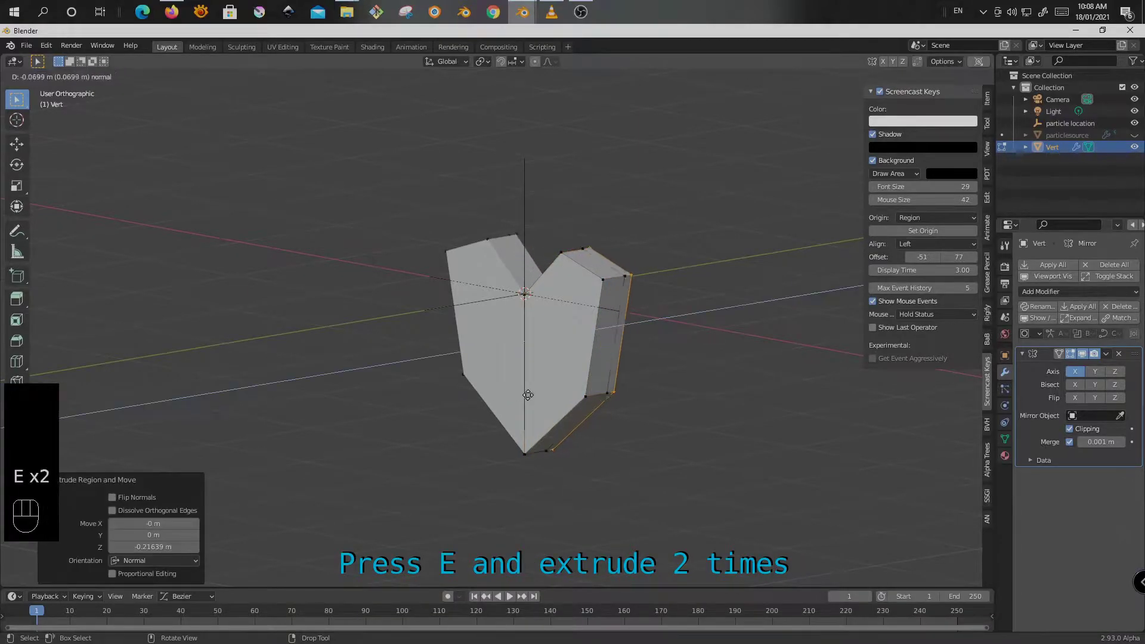
{"action": "left_click", "coordinate": [533, 394]}
Select the middle edge loop around the heart's side and scale it up by about 1.28.
{"action": "key", "text": "a"}
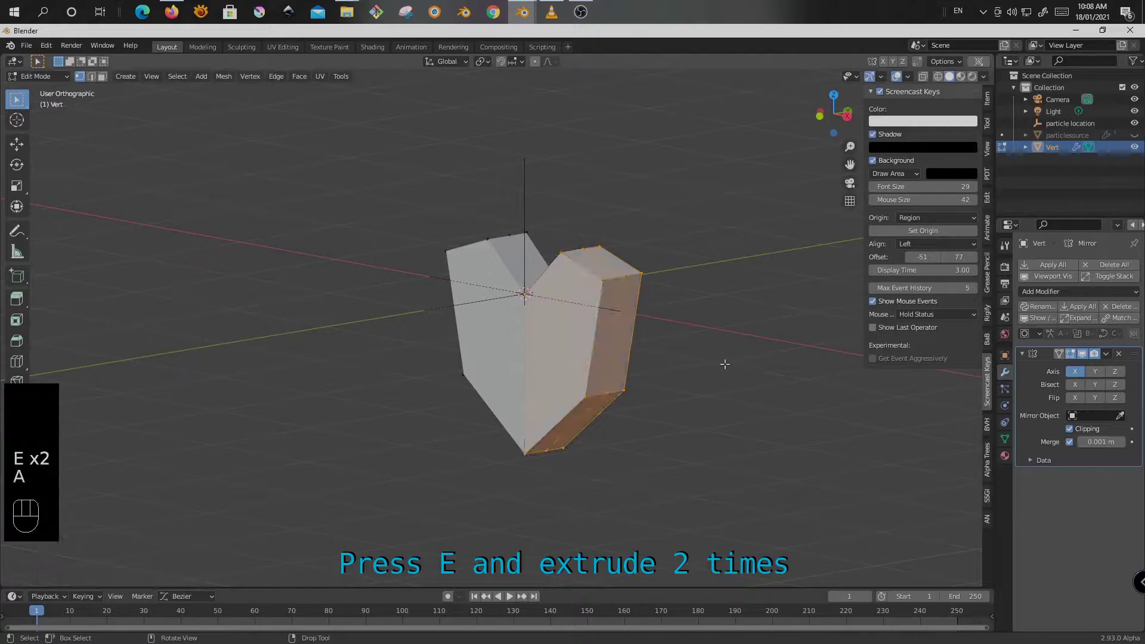
{"action": "key", "text": "a"}
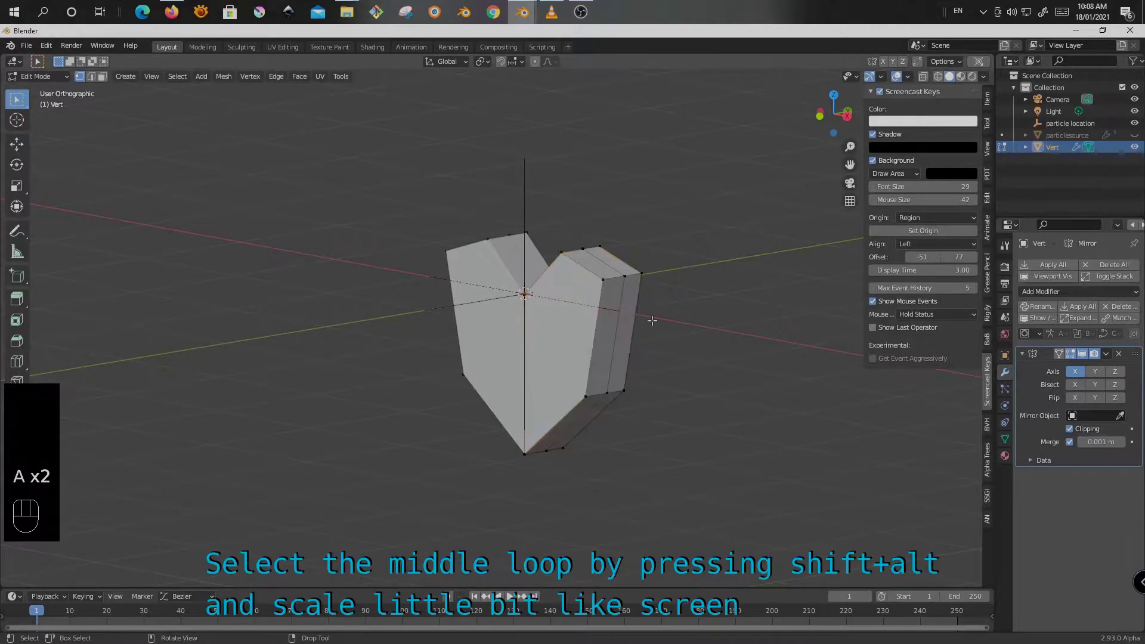
{"action": "left_click", "coordinate": [614, 355], "text": "alt+shift"}
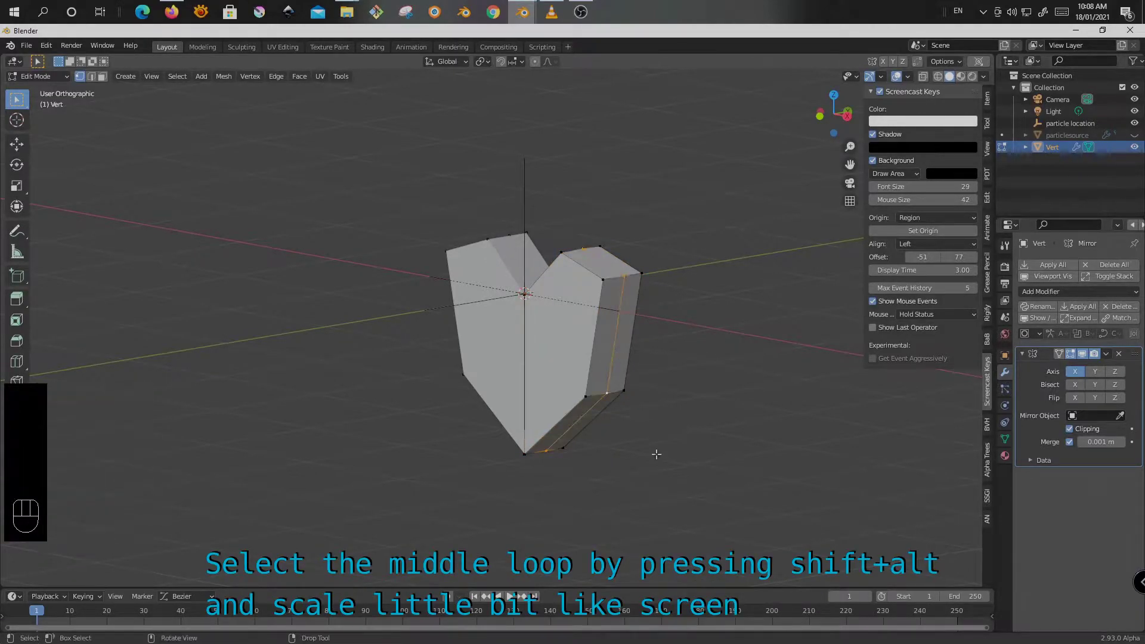
{"action": "key", "text": "s"}
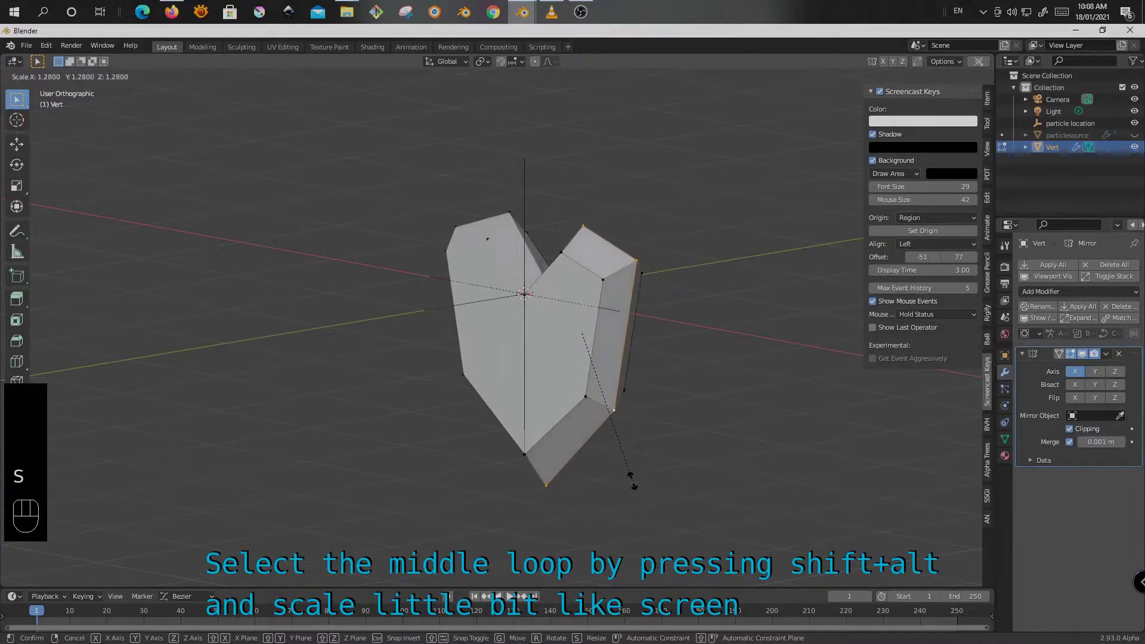
{"action": "left_click", "coordinate": [633, 480]}
Select the centre-line edges at the heart's top notch and bottom tip and set their edge crease to 1.
{"action": "middle_click_drag", "start_coordinate": [565, 408], "coordinate": [567, 386]}
{"action": "left_click", "coordinate": [528, 292]}
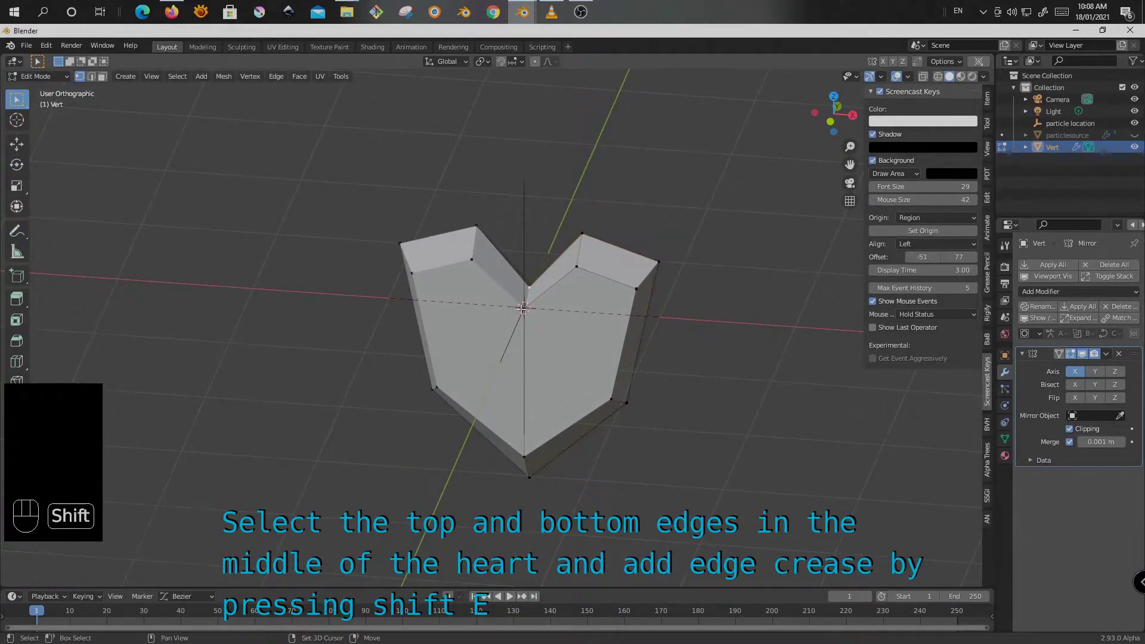
{"action": "scroll", "coordinate": [539, 322], "scroll_direction": "up", "scroll_amount": 2}
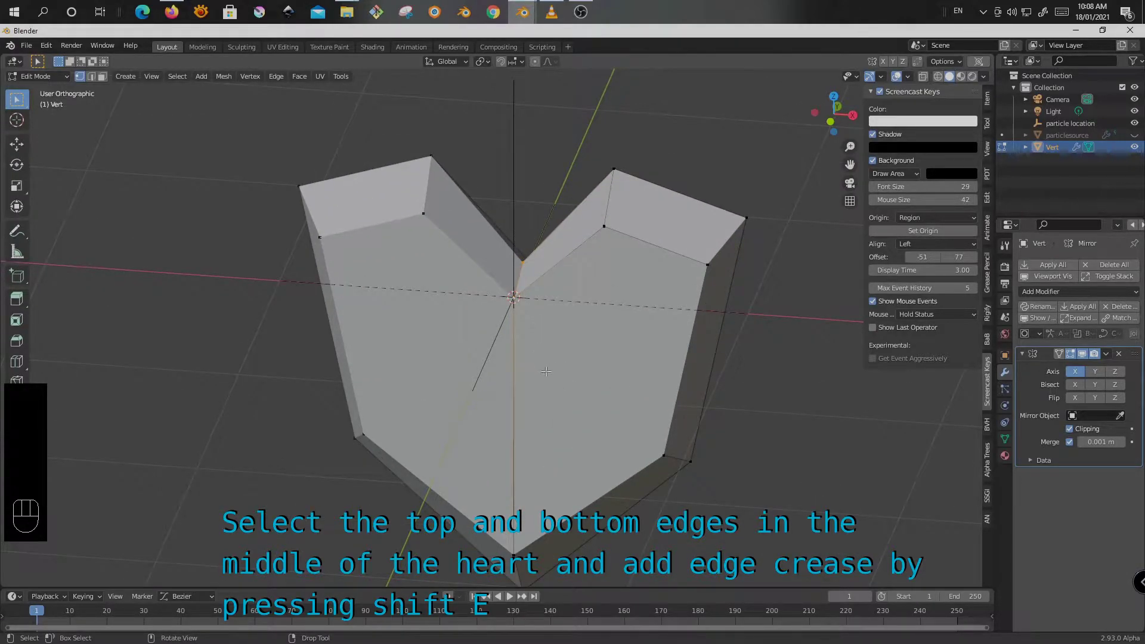
{"action": "left_click", "coordinate": [515, 553], "text": "shift"}
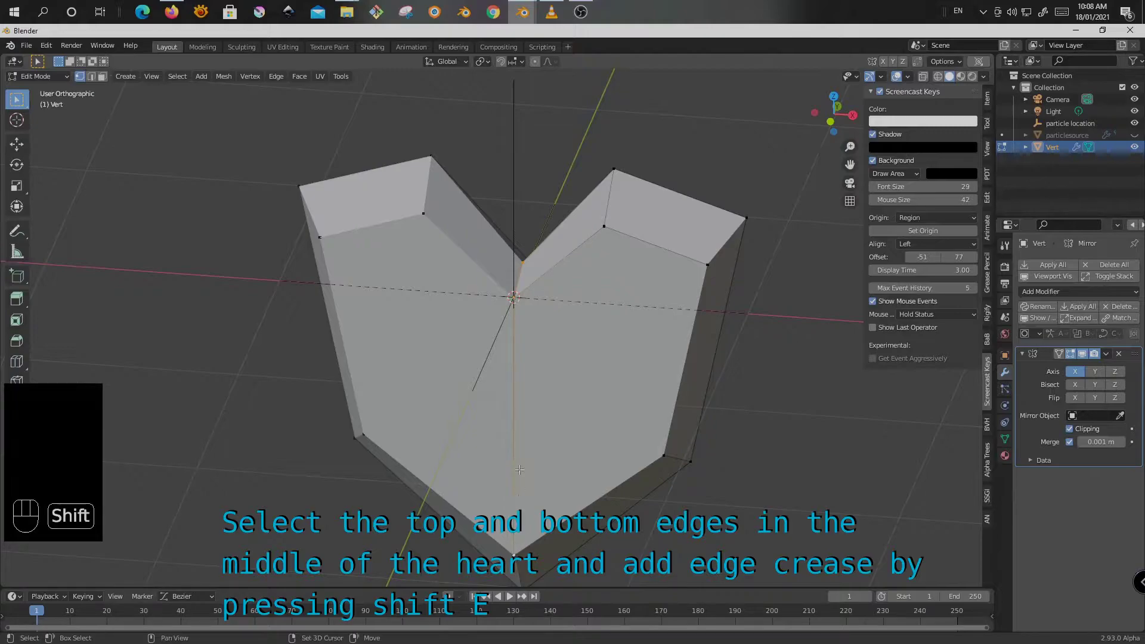
{"action": "scroll", "coordinate": [522, 365], "scroll_direction": "down", "scroll_amount": 3}
{"action": "left_click", "coordinate": [521, 494], "text": "shift"}
{"action": "middle_click_drag", "start_coordinate": [555, 385], "coordinate": [530, 472]}
{"action": "left_click", "coordinate": [531, 340], "text": "shift"}
{"action": "left_click", "coordinate": [542, 328], "text": "shift"}
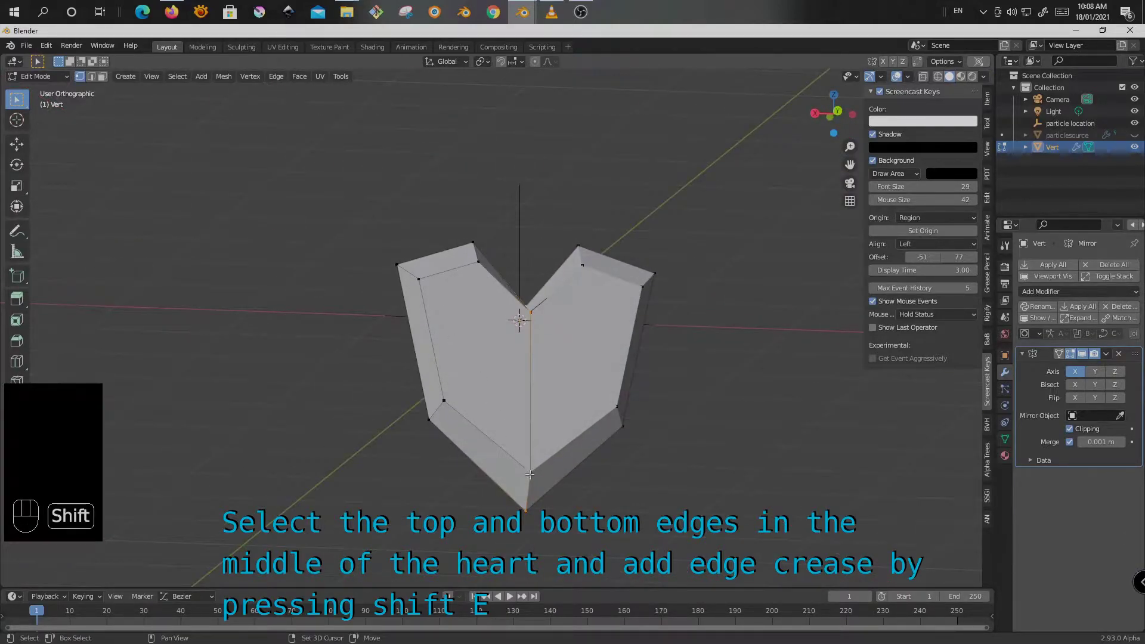
{"action": "left_click", "coordinate": [524, 511], "text": "shift"}
{"action": "middle_click_drag", "start_coordinate": [443, 340], "coordinate": [630, 387]}
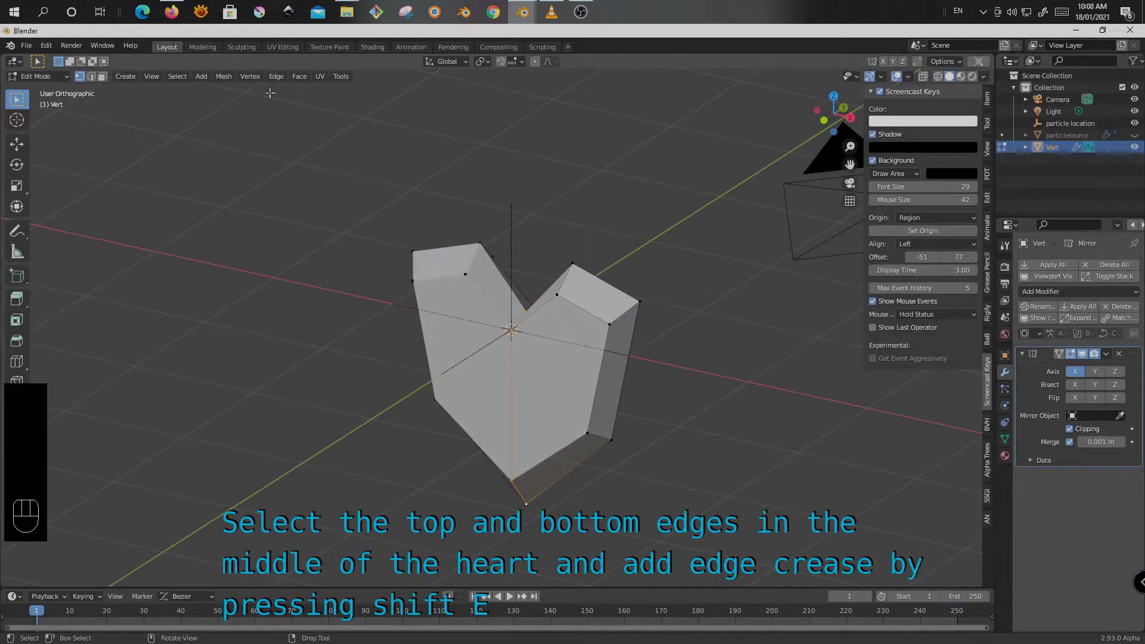
{"action": "left_click", "coordinate": [91, 76]}
{"action": "middle_click_drag", "start_coordinate": [512, 410], "coordinate": [524, 355]}
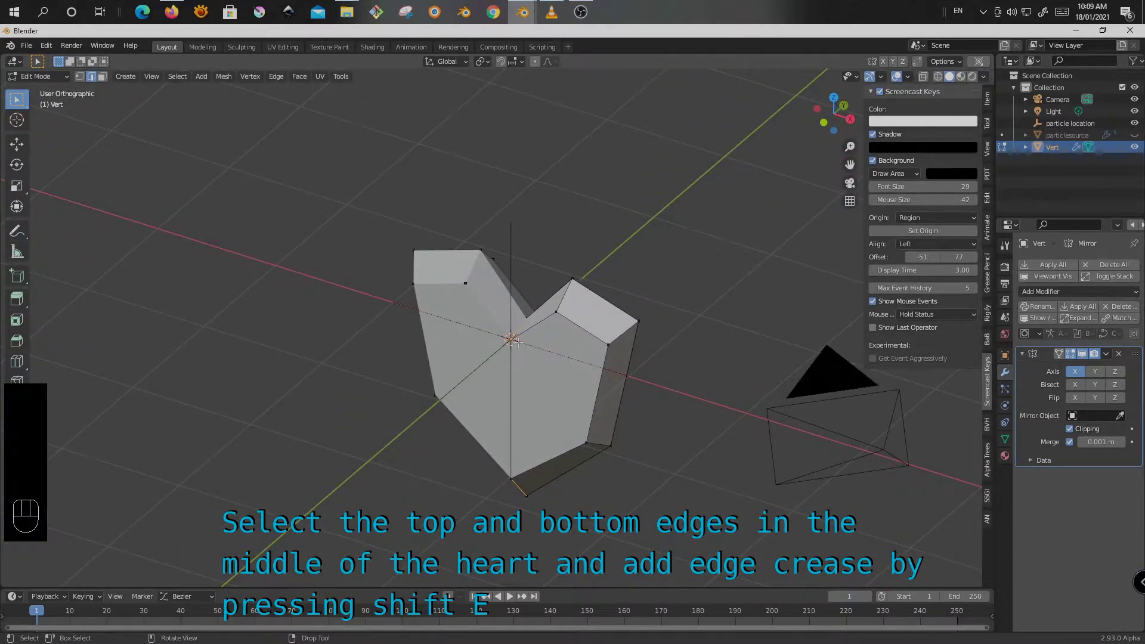
{"action": "key", "text": "space"}
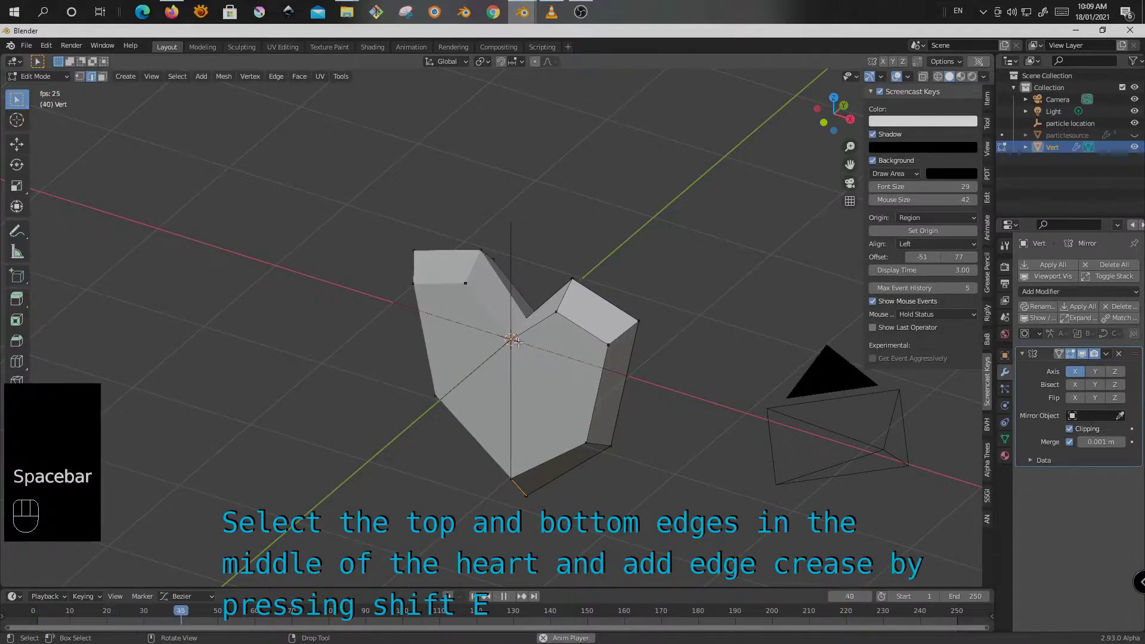
{"action": "key", "text": "Escape"}
{"action": "right_click", "coordinate": [517, 342]}
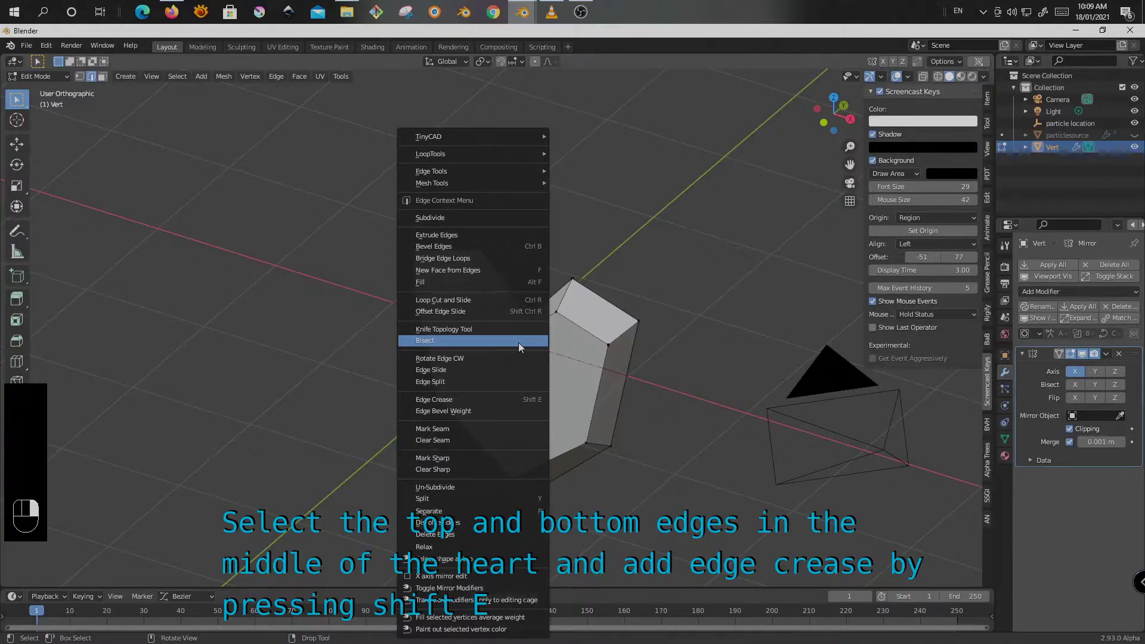
{"action": "left_click", "coordinate": [507, 399]}
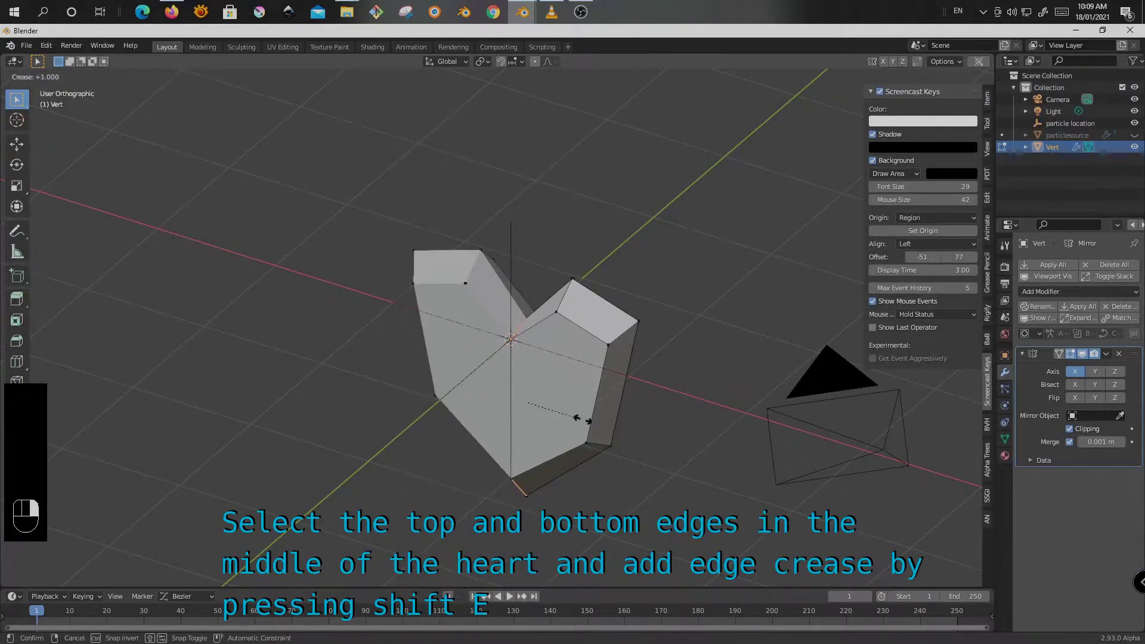
{"action": "left_click", "coordinate": [862, 477]}
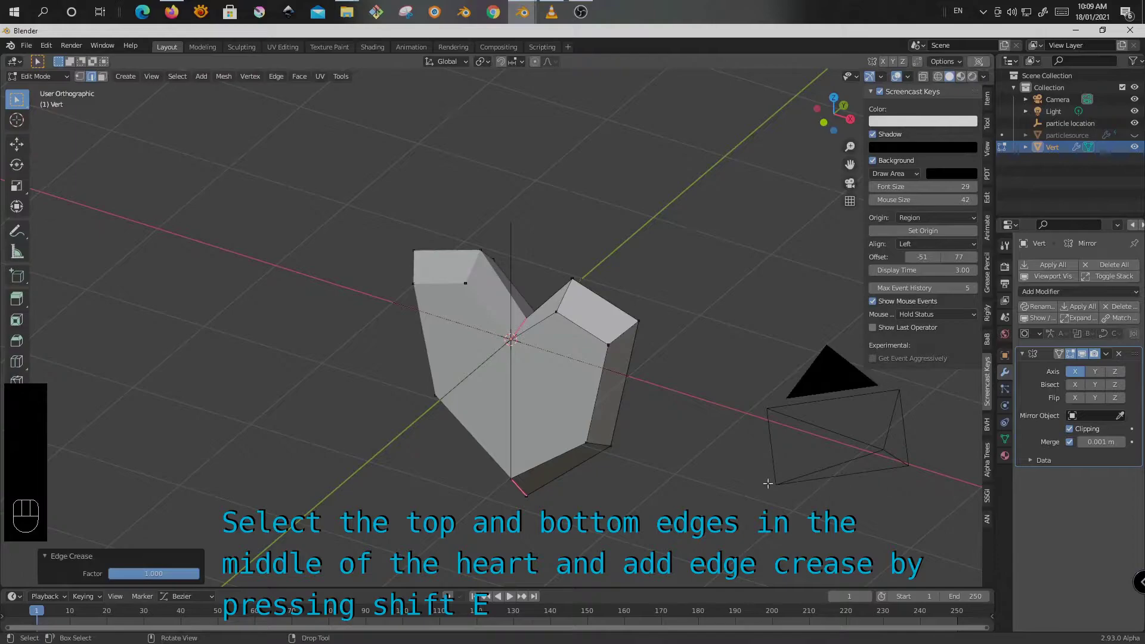
Return to Object Mode, add a Subdivision Surface modifier with viewport level 2, and shade the heart smooth.
{"action": "key", "text": "Tab"}
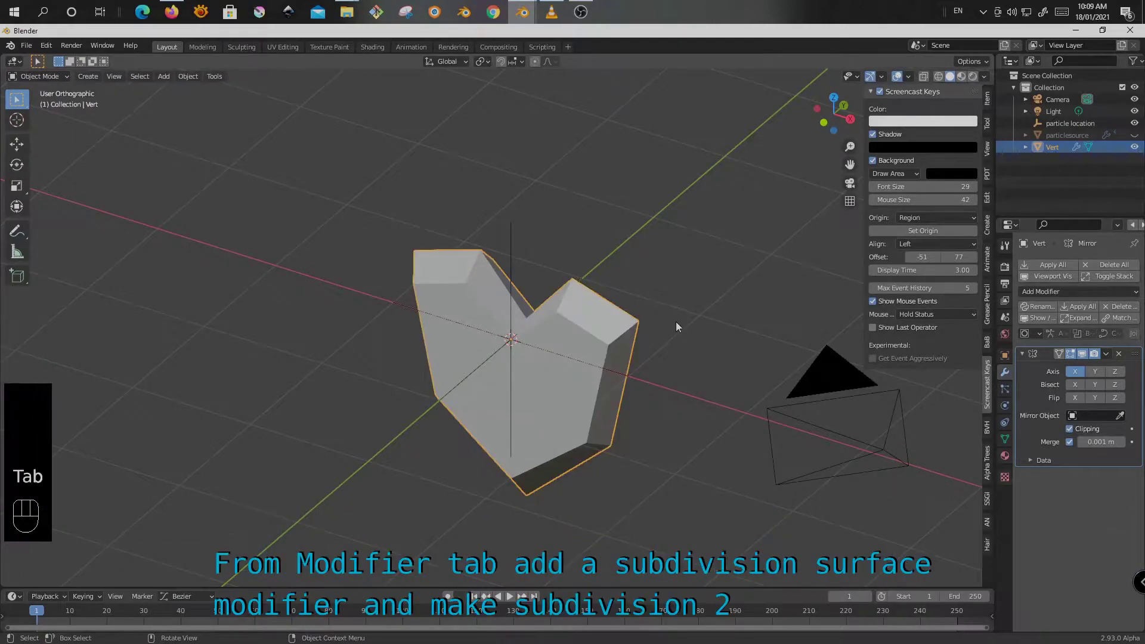
{"action": "left_click", "coordinate": [1102, 291]}
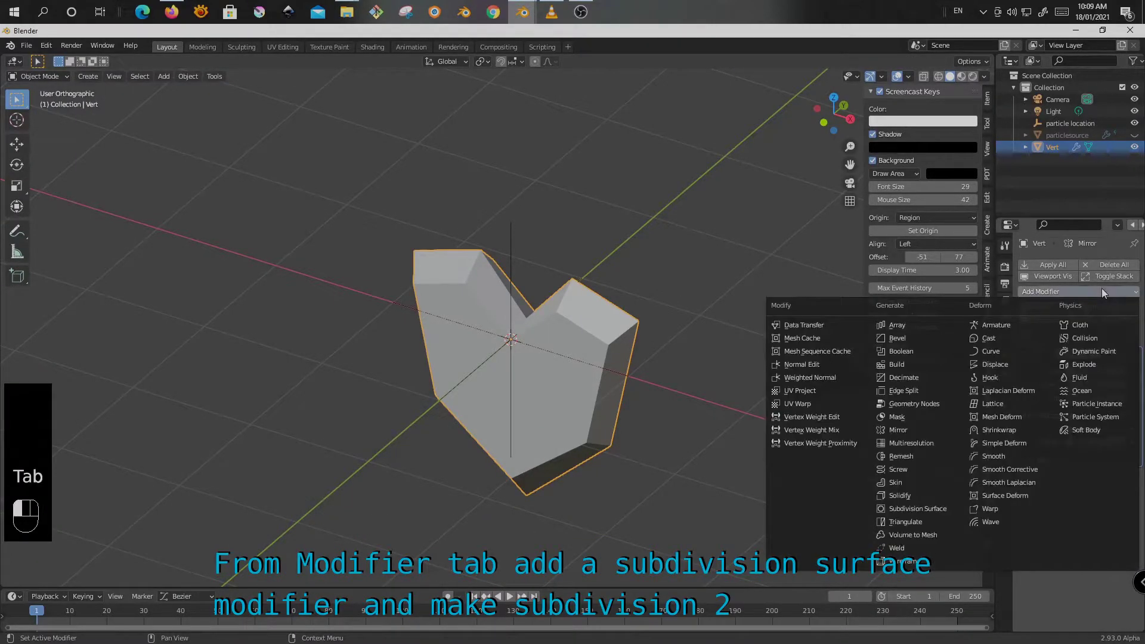
{"action": "left_click", "coordinate": [908, 507]}
{"action": "left_click", "coordinate": [1123, 510]}
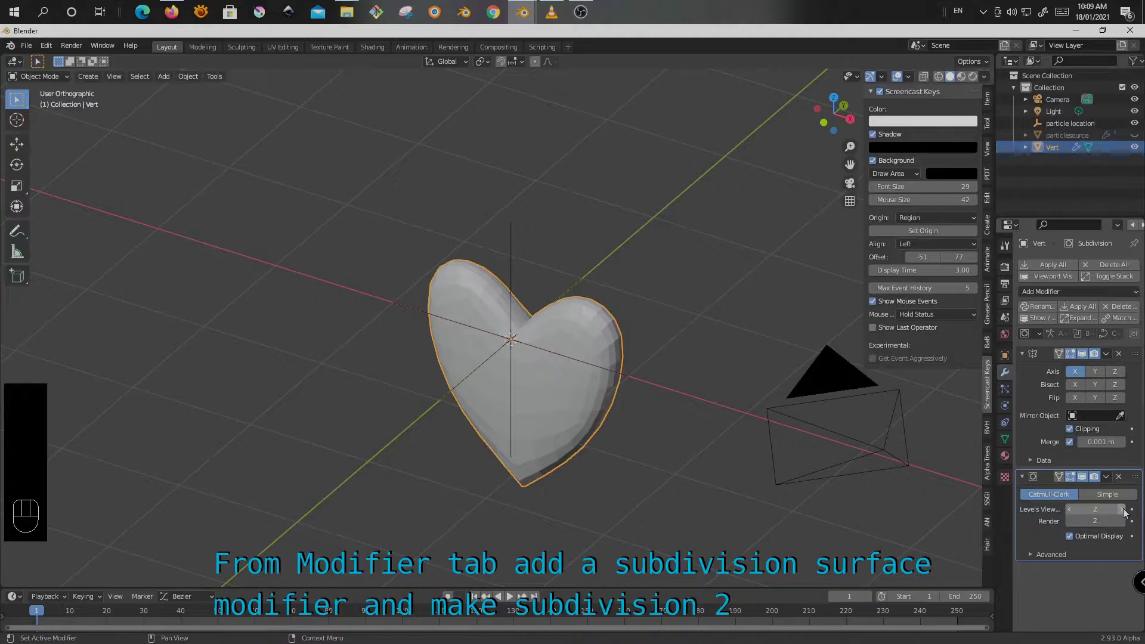
{"action": "left_click", "coordinate": [188, 77]}
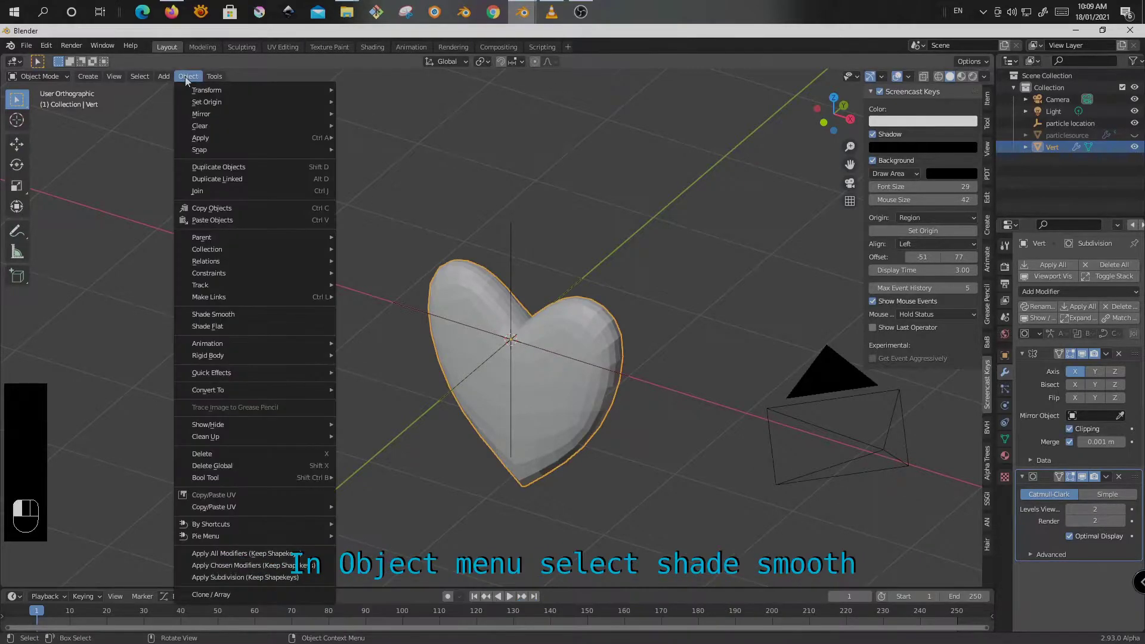
{"action": "left_click", "coordinate": [223, 314]}
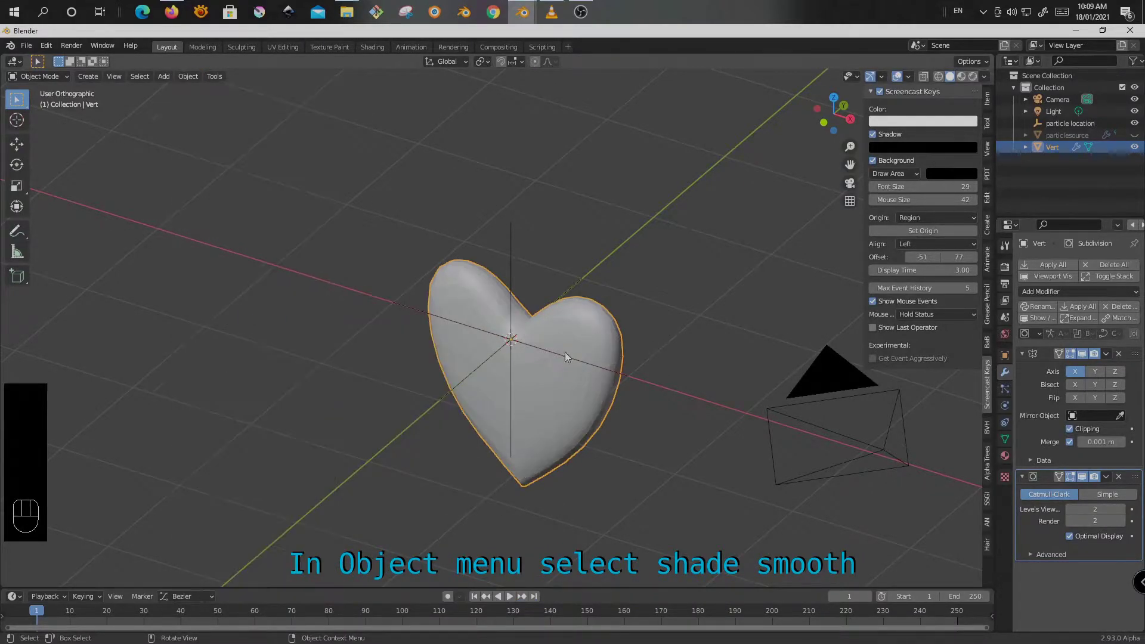
Scale the heart by about 2.14 along the Y axis and apply all its modifiers.
{"action": "key", "text": "s"}
{"action": "key", "text": "y"}
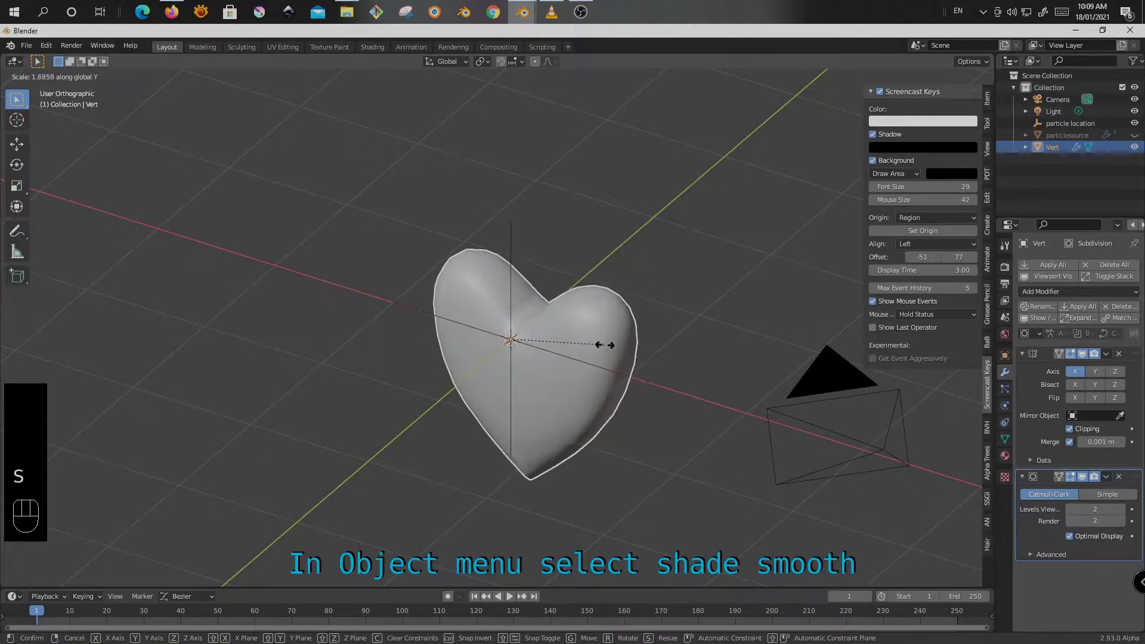
{"action": "left_click", "coordinate": [629, 342]}
{"action": "middle_click_drag", "start_coordinate": [627, 342], "coordinate": [585, 351]}
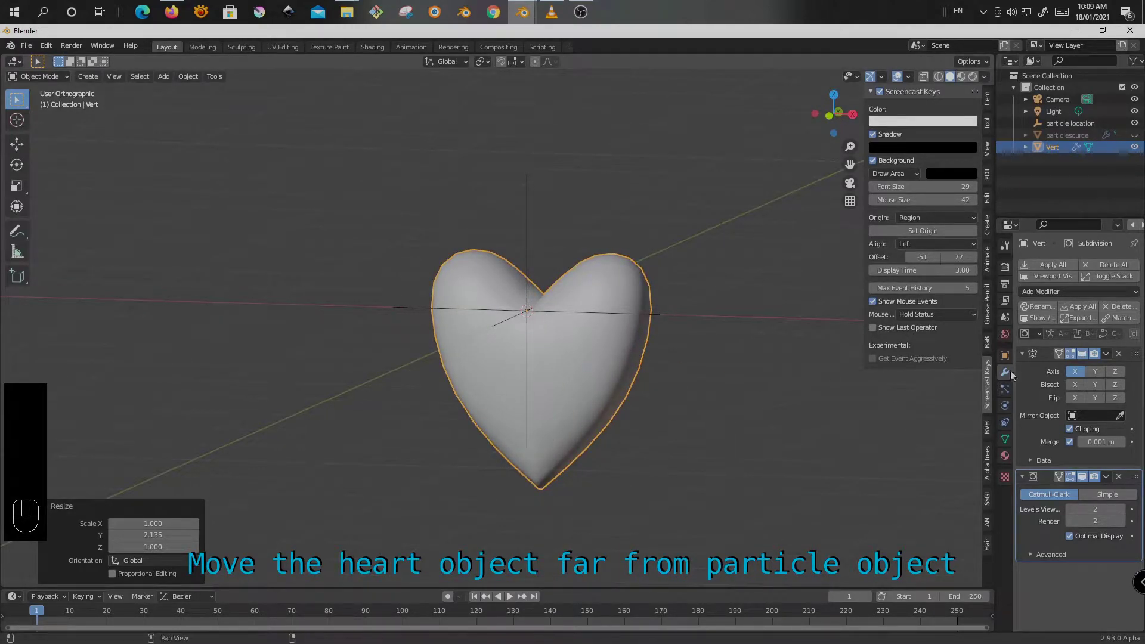
{"action": "left_click", "coordinate": [1086, 303]}
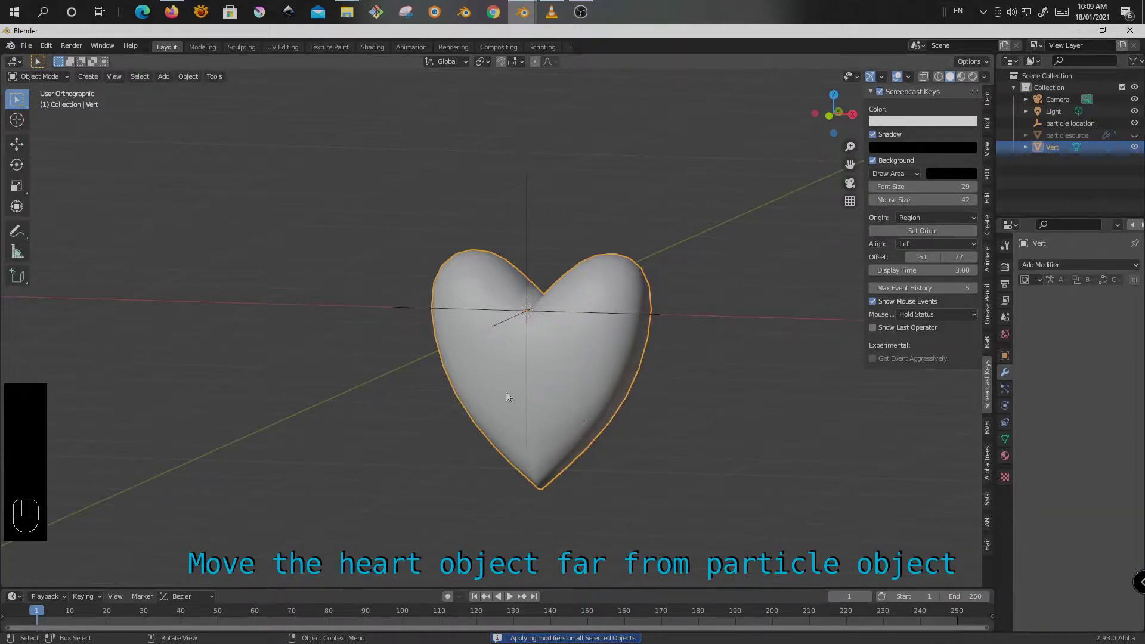
Unhide the particlesource object and move the heart about 7.78 m down along Z in front view.
{"action": "key", "text": "KP_1"}
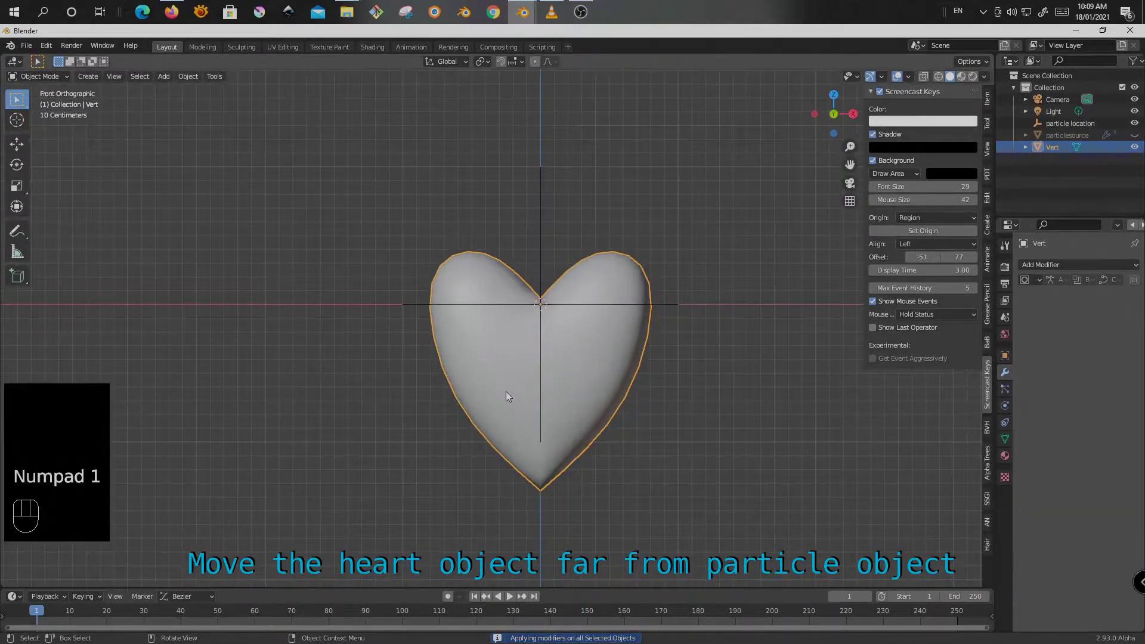
{"action": "scroll", "coordinate": [474, 314], "scroll_direction": "down", "scroll_amount": 3}
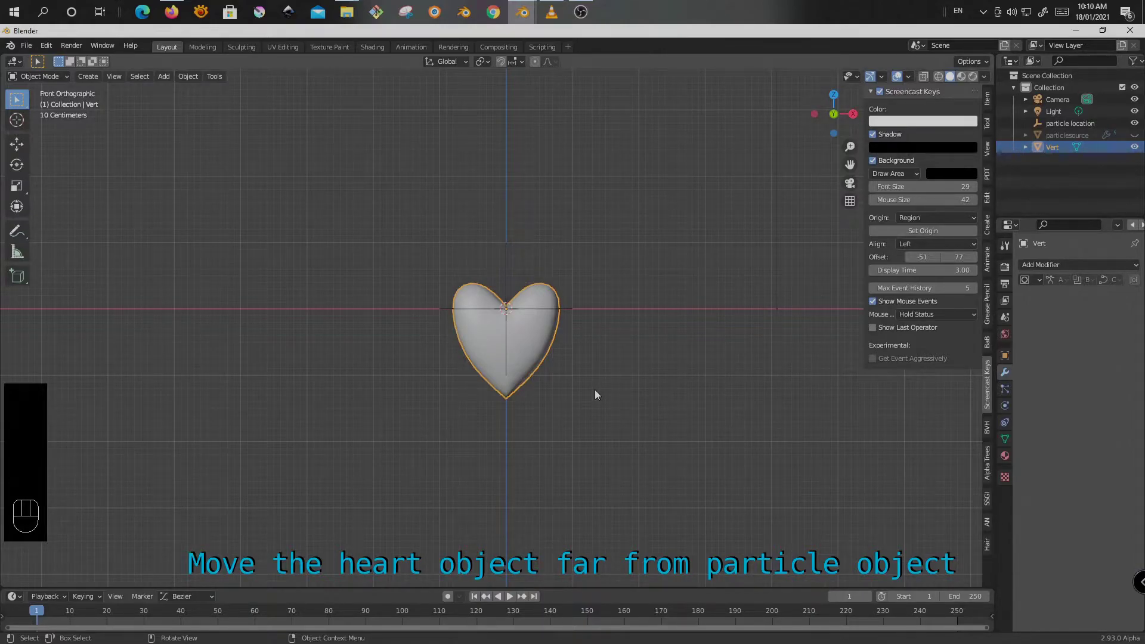
{"action": "left_click", "coordinate": [1135, 135]}
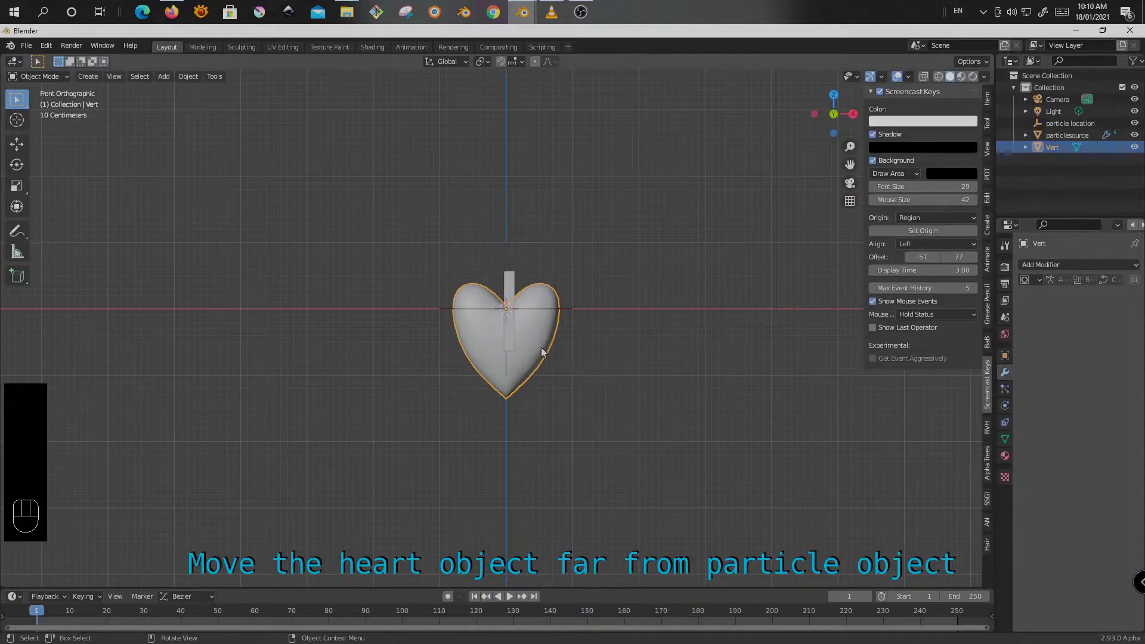
{"action": "scroll", "coordinate": [509, 216], "scroll_direction": "down", "scroll_amount": 3}
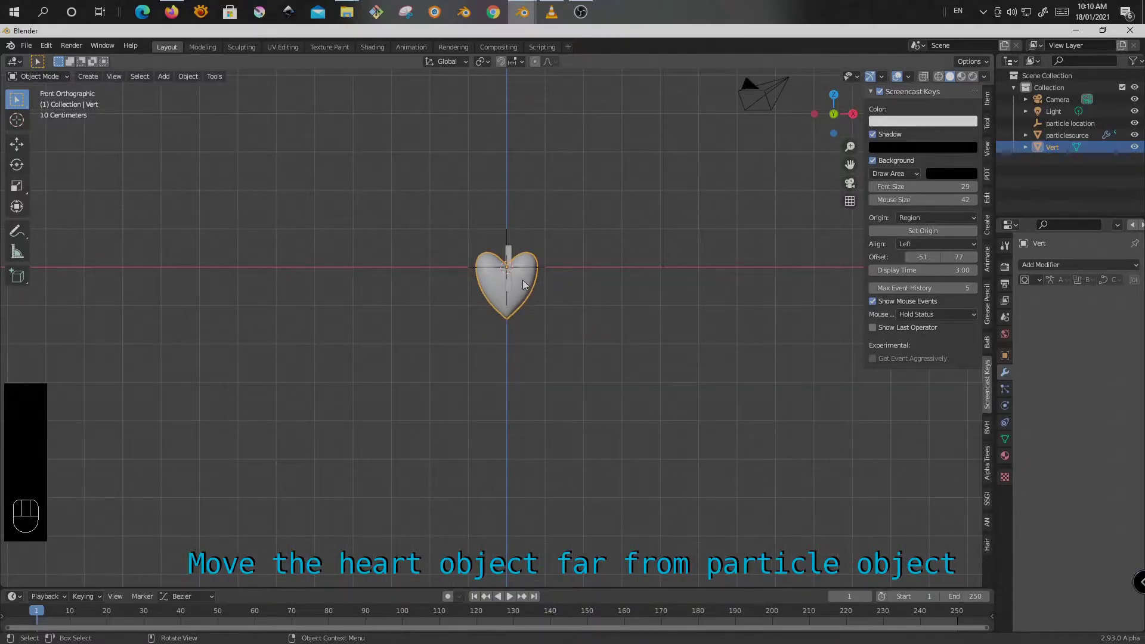
{"action": "key", "text": "g"}
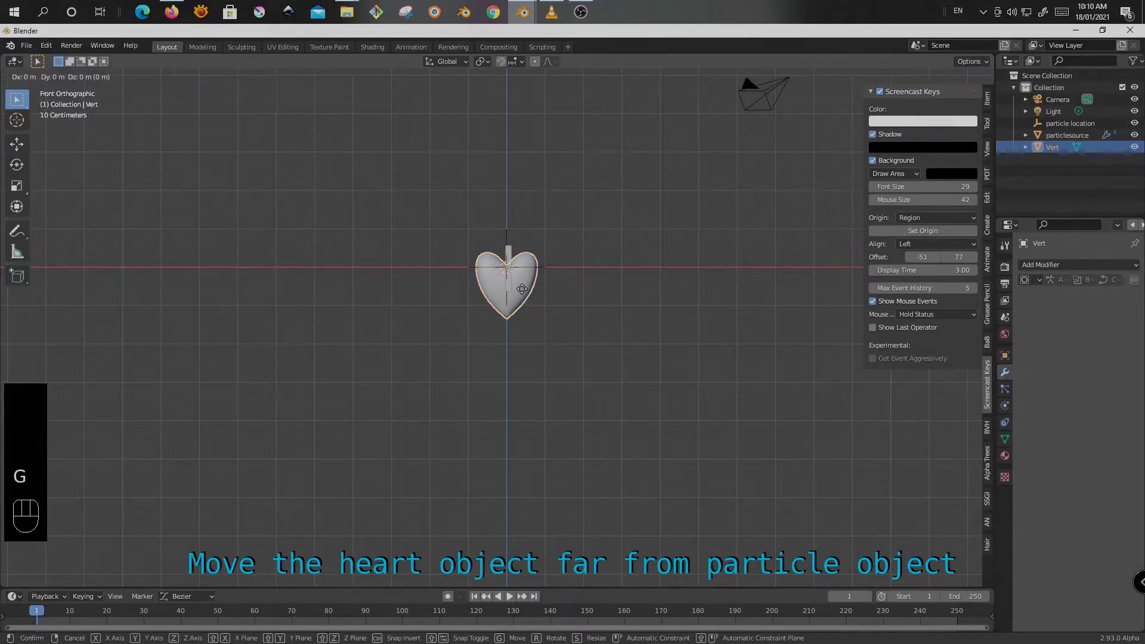
{"action": "key", "text": "z"}
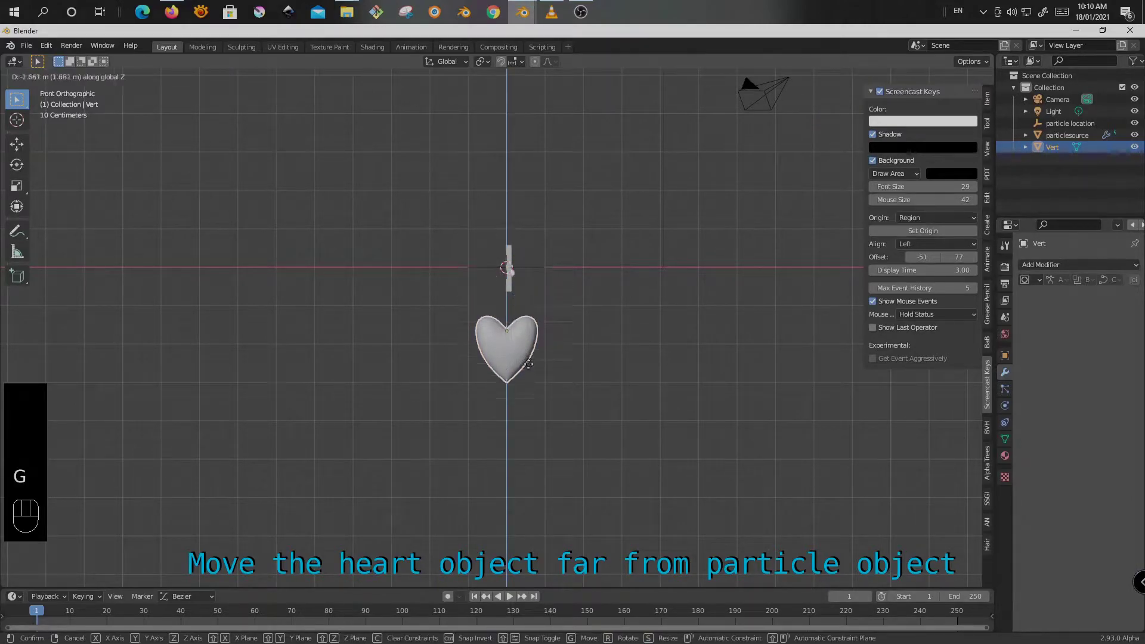
{"action": "left_click", "coordinate": [517, 321]}
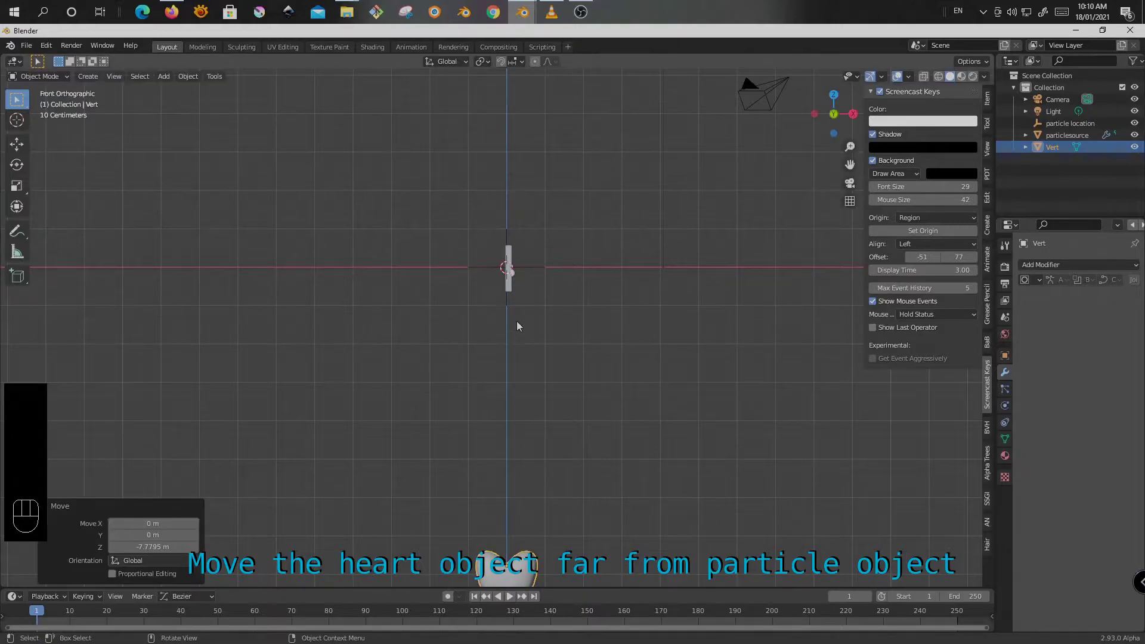
Move the heart about another 2.03 m down along the Z axis, farther from the particle bar.
{"action": "scroll", "coordinate": [517, 317], "scroll_direction": "down", "scroll_amount": 2}
{"action": "scroll", "coordinate": [536, 281], "scroll_direction": "up", "scroll_amount": 3}
{"action": "scroll", "coordinate": [492, 210], "scroll_direction": "down", "scroll_amount": 3}
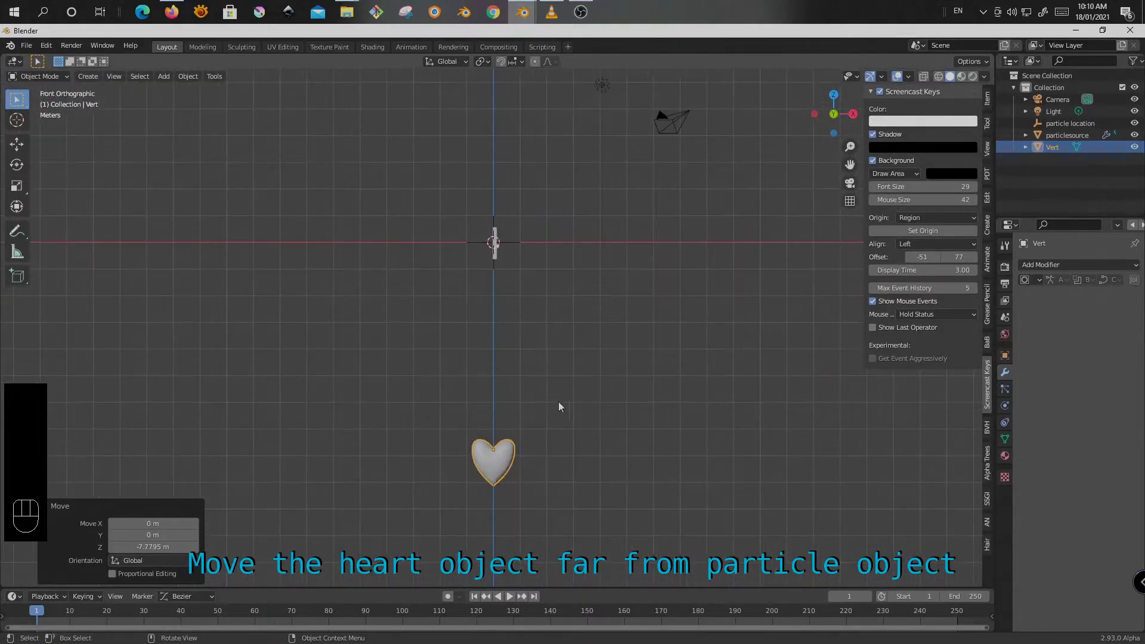
{"action": "key", "text": "g"}
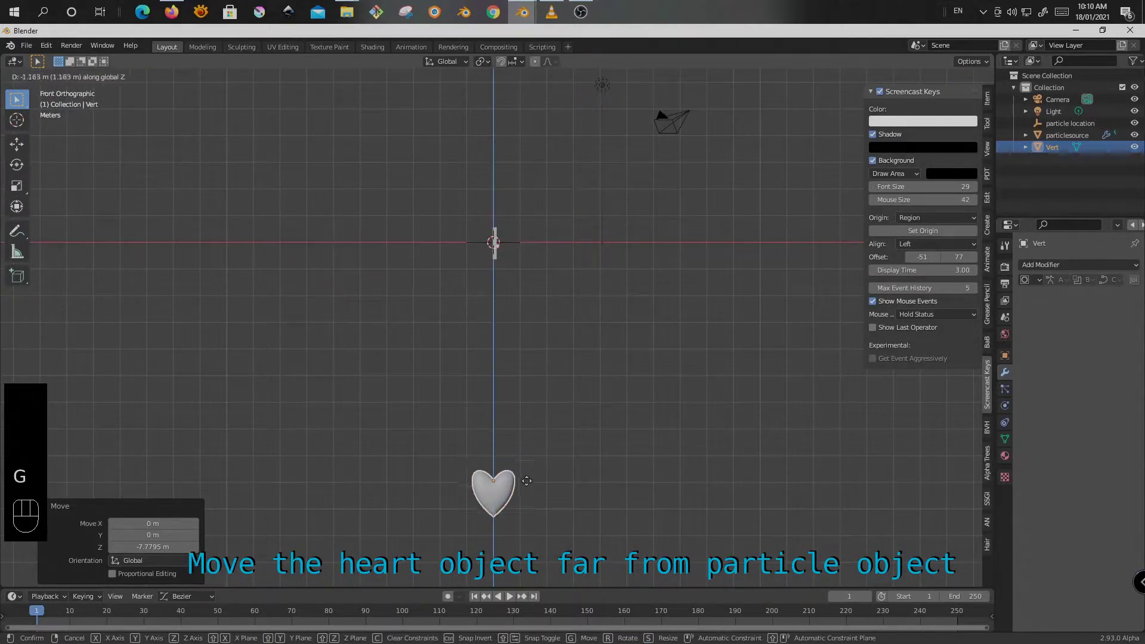
{"action": "left_click", "coordinate": [532, 503]}
{"action": "scroll", "coordinate": [495, 232], "scroll_direction": "up", "scroll_amount": 8}
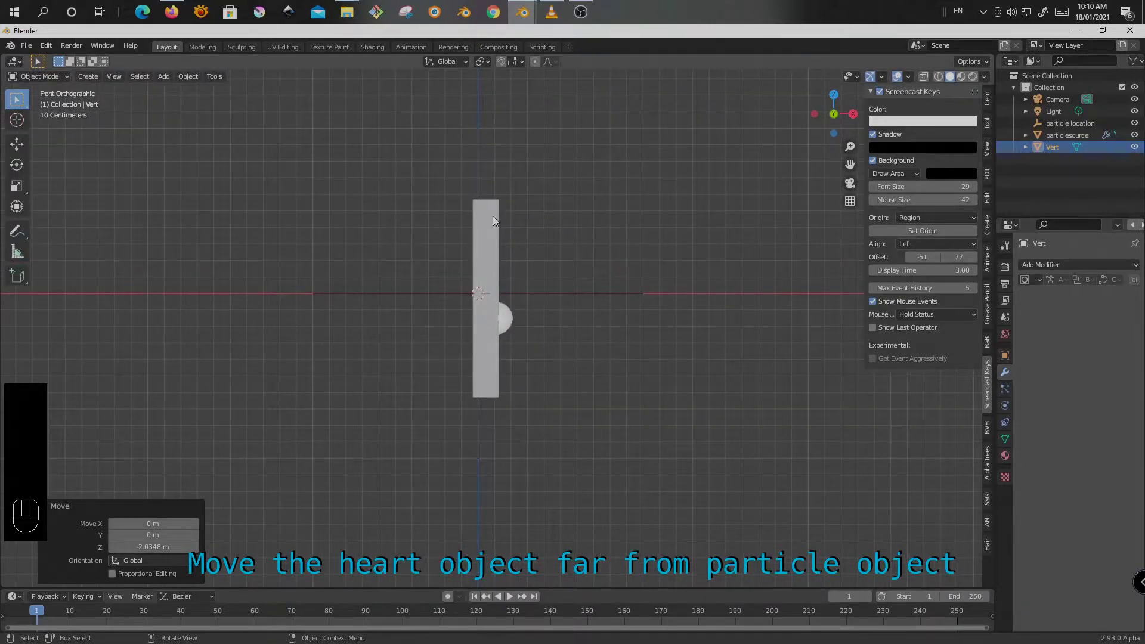
Hide the particlesource bar, the particle location empty and the heart object in the viewport.
{"action": "left_click", "coordinate": [493, 216]}
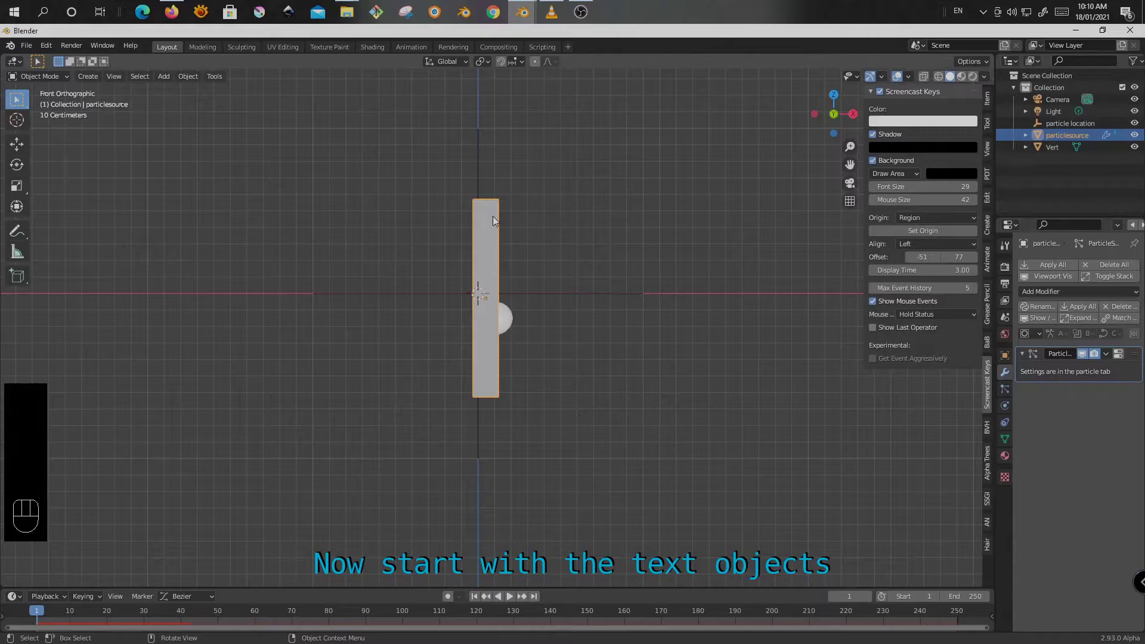
{"action": "scroll", "coordinate": [492, 216], "scroll_direction": "down", "scroll_amount": 3}
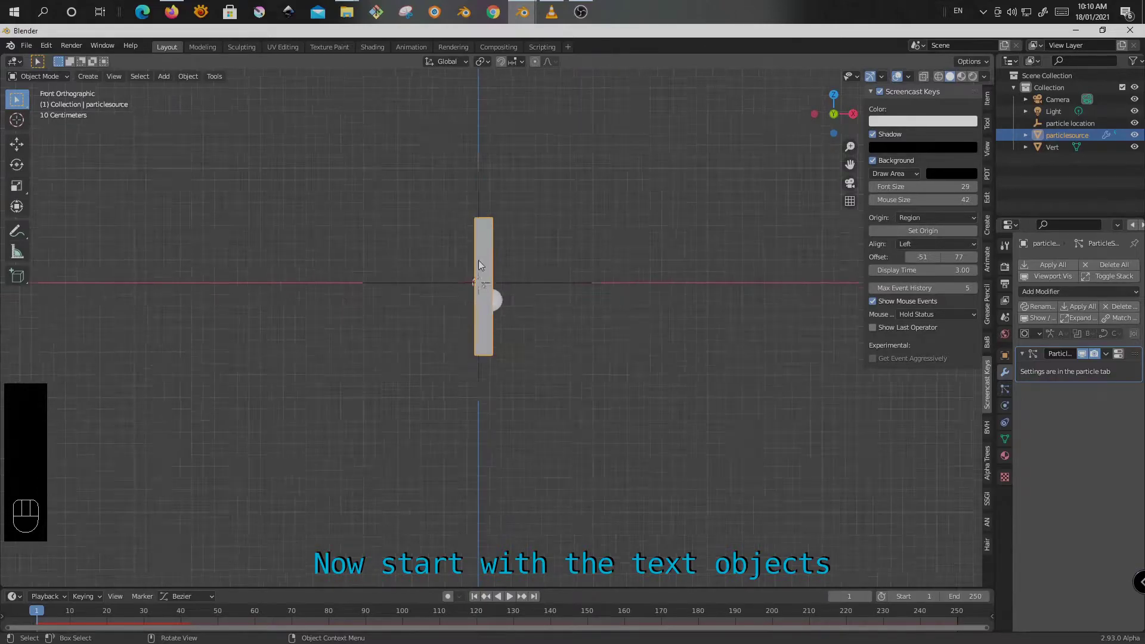
{"action": "left_click", "coordinate": [1136, 137]}
{"action": "left_click", "coordinate": [1135, 124]}
{"action": "left_click", "coordinate": [1135, 147]}
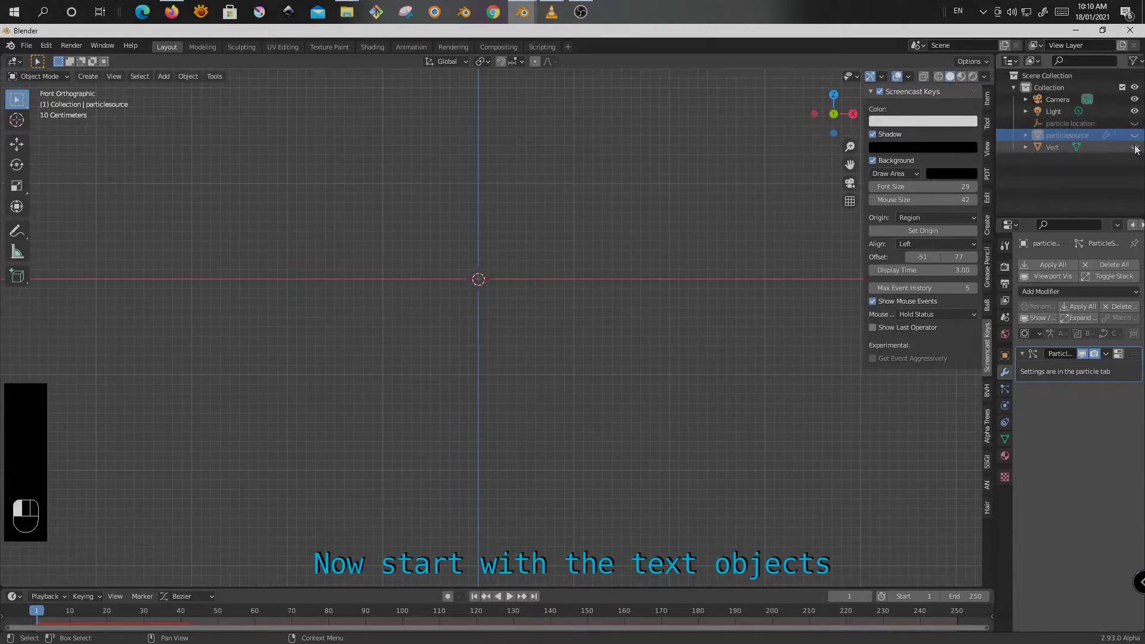
Add a text object at the world origin and rotate it 90° about the X axis.
{"action": "key", "text": "shift+a"}
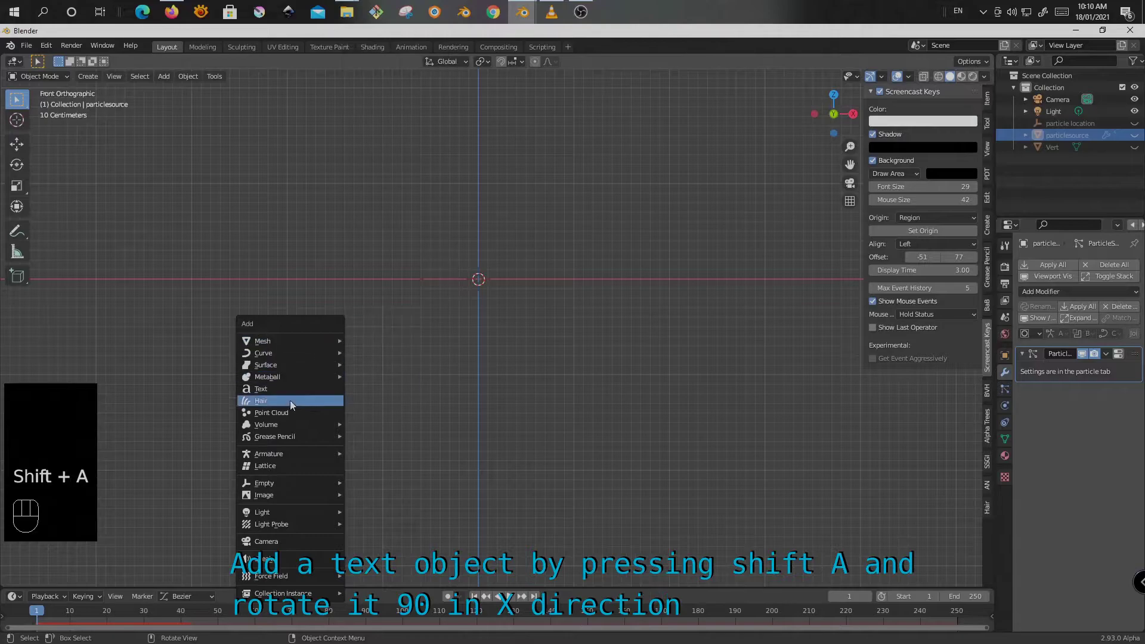
{"action": "left_click", "coordinate": [282, 388]}
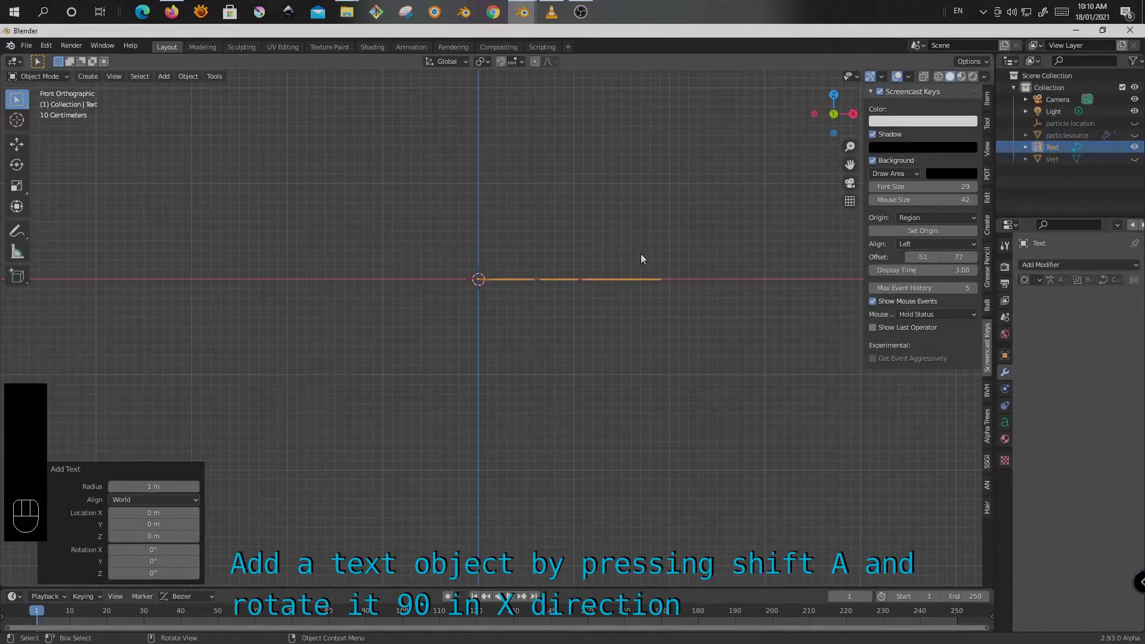
{"action": "type", "text": "r90"}
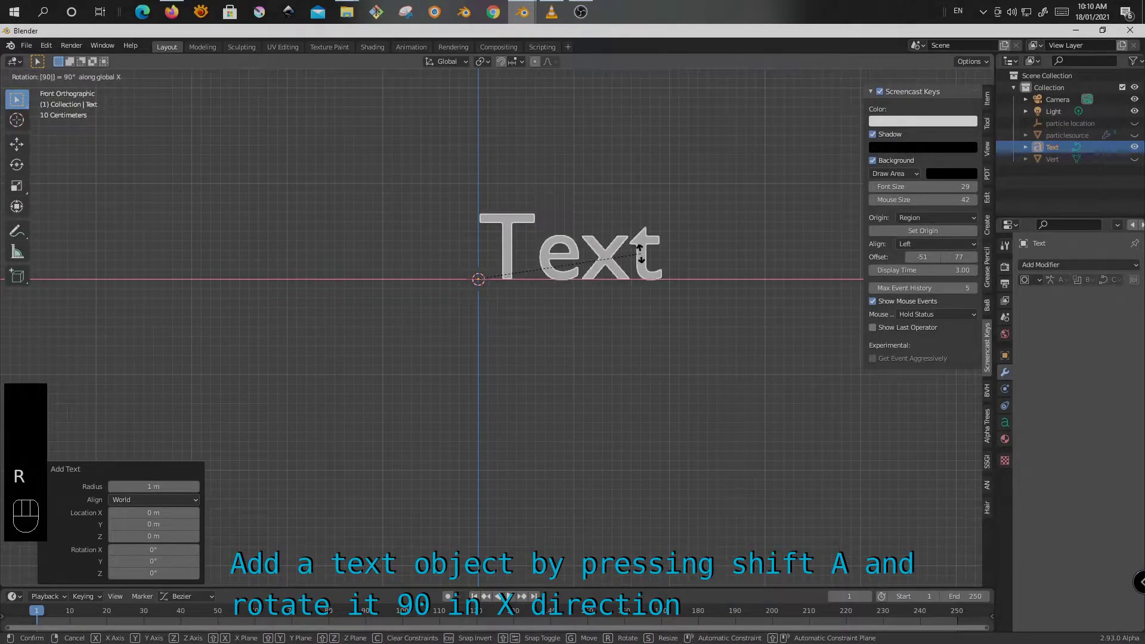
{"action": "key", "text": "Return"}
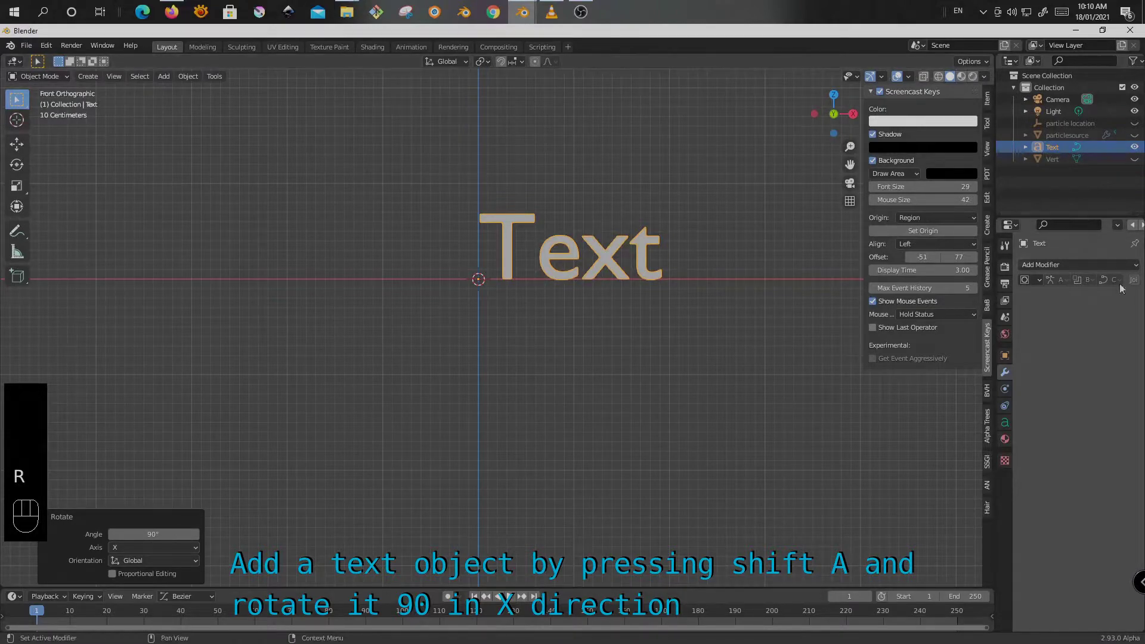
Set the text's horizontal paragraph alignment to Center.
{"action": "left_click", "coordinate": [1006, 422]}
{"action": "left_click", "coordinate": [1097, 457]}
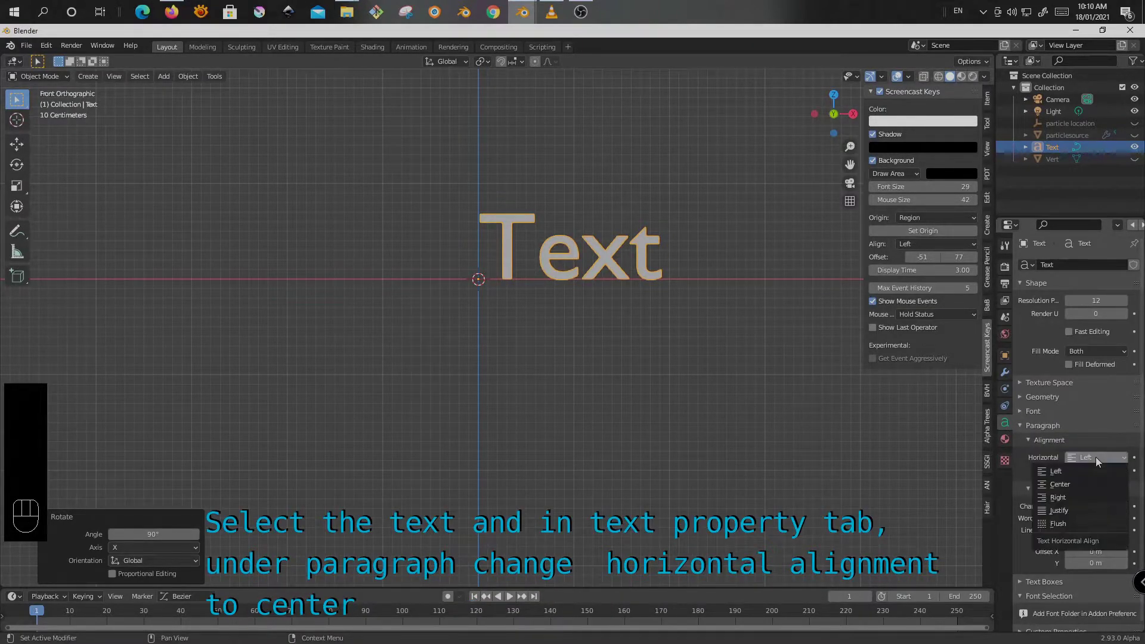
{"action": "left_click", "coordinate": [1064, 486]}
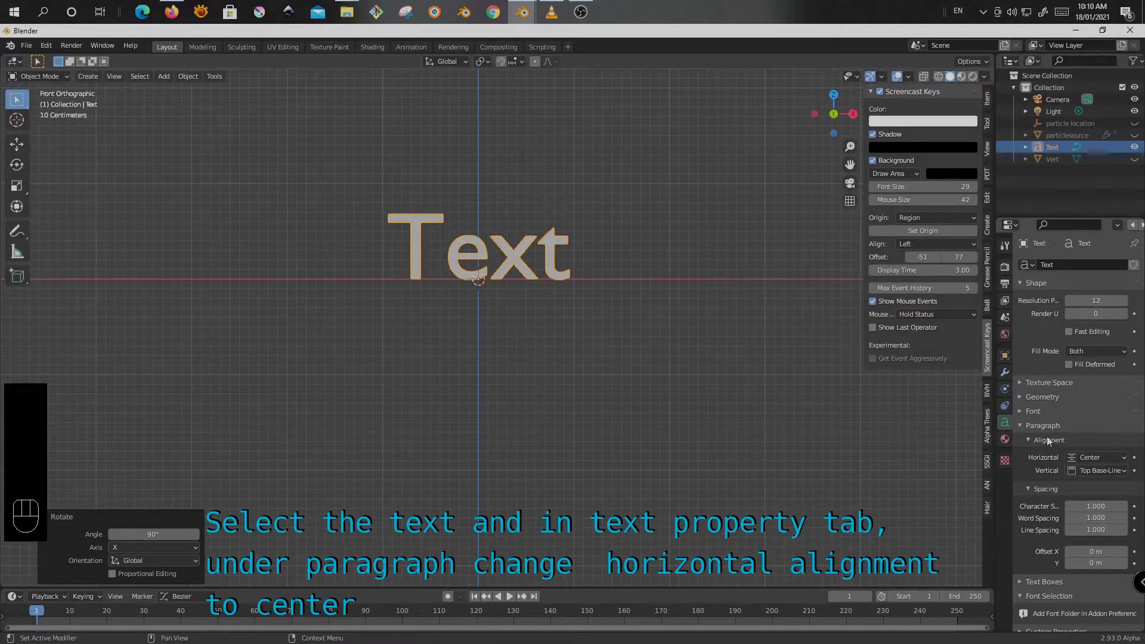
{"action": "left_click", "coordinate": [1037, 412]}
{"action": "left_click", "coordinate": [1037, 412]}
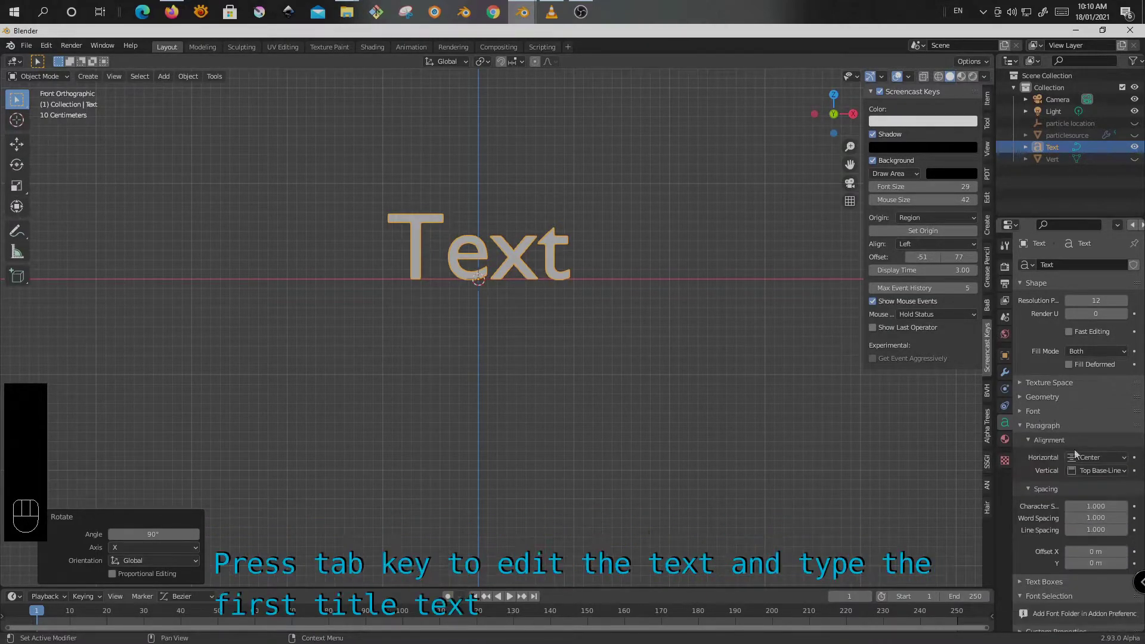
Replace the default wording of the text object with "Desolve text to hearts" and return to Object Mode.
{"action": "key", "text": "Tab"}
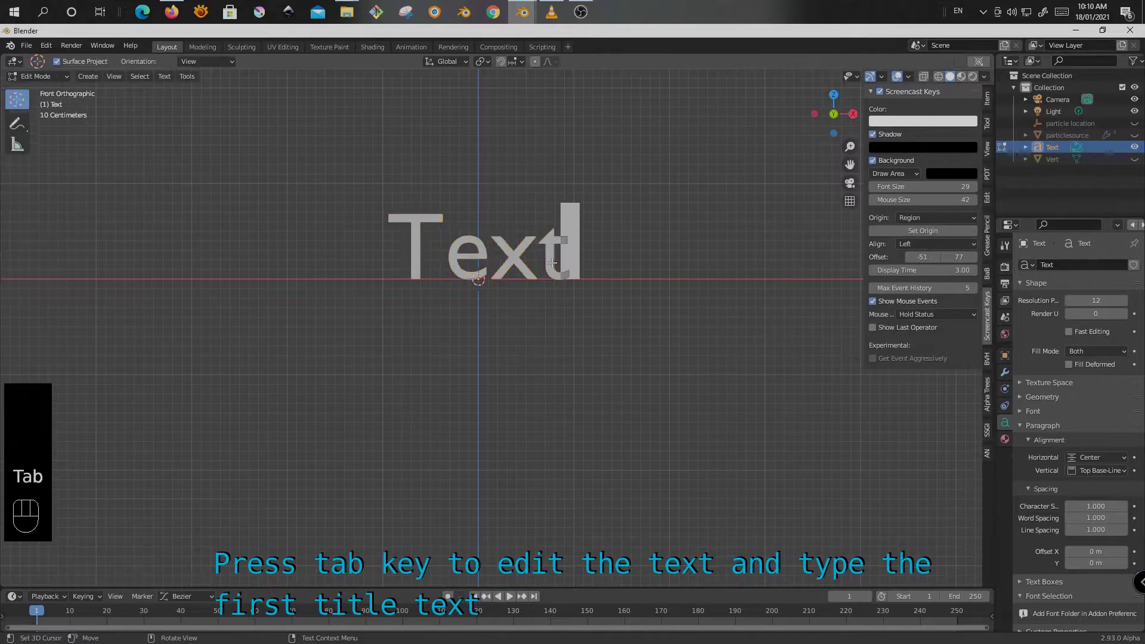
{"action": "key", "text": "BackSpace"}
{"action": "key", "text": "BackSpace"}
{"action": "key", "text": "BackSpace"}
{"action": "key", "text": "BackSpace"}
{"action": "key", "text": "BackSpace"}
{"action": "key", "text": "BackSpace"}
{"action": "key", "text": "BackSpace"}
{"action": "key", "text": "BackSpace"}
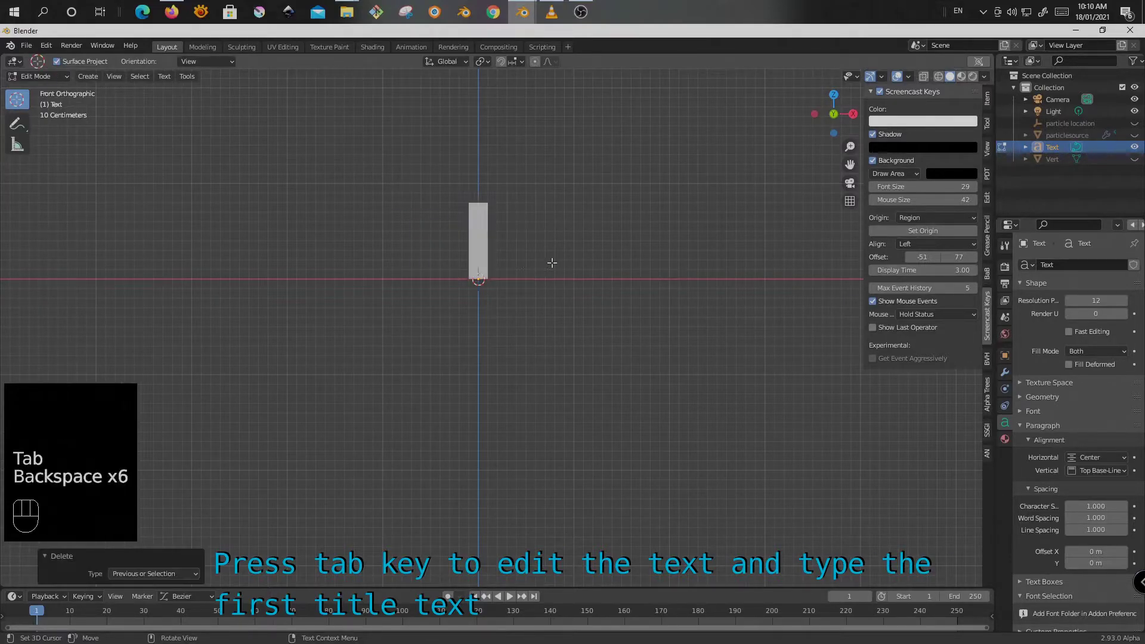
{"action": "type", "text": "De"}
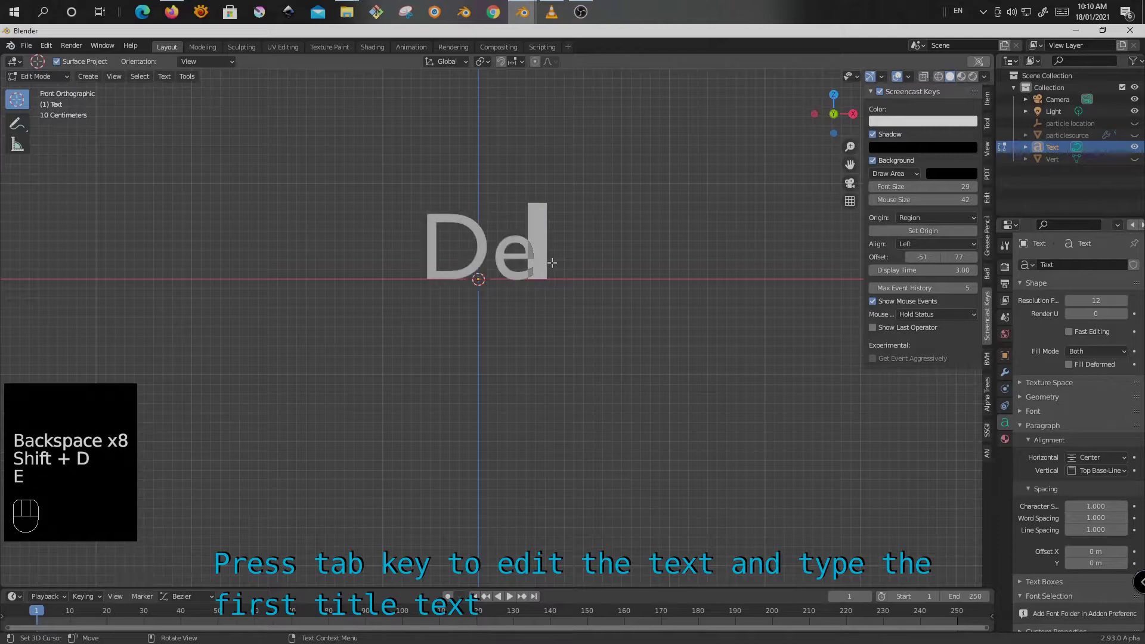
{"action": "type", "text": "solve "}
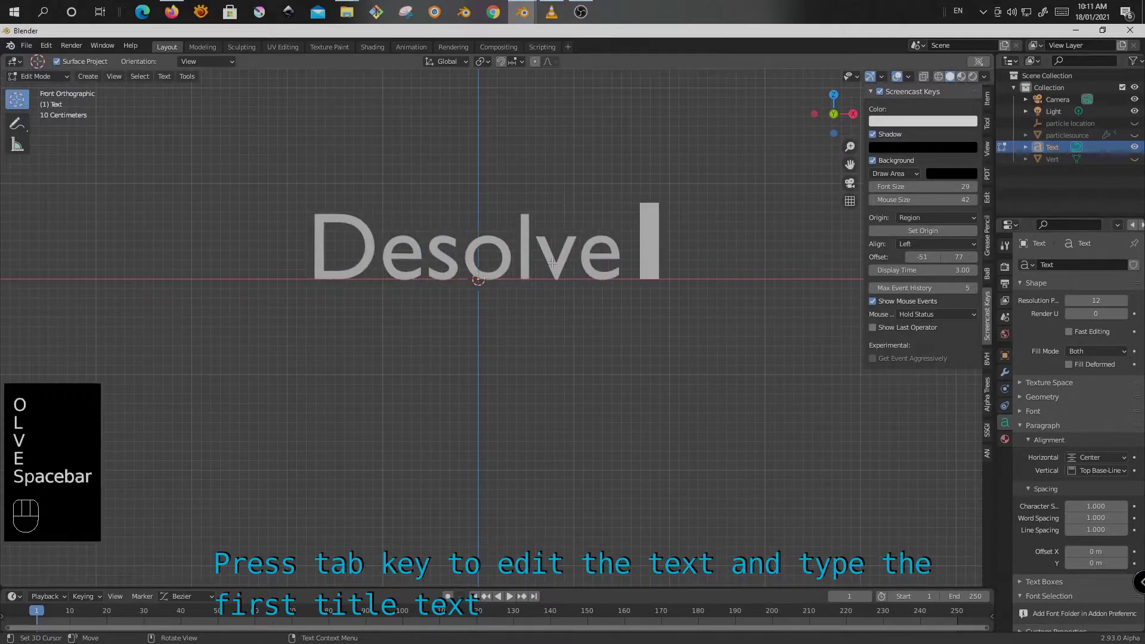
{"action": "type", "text": "text to "}
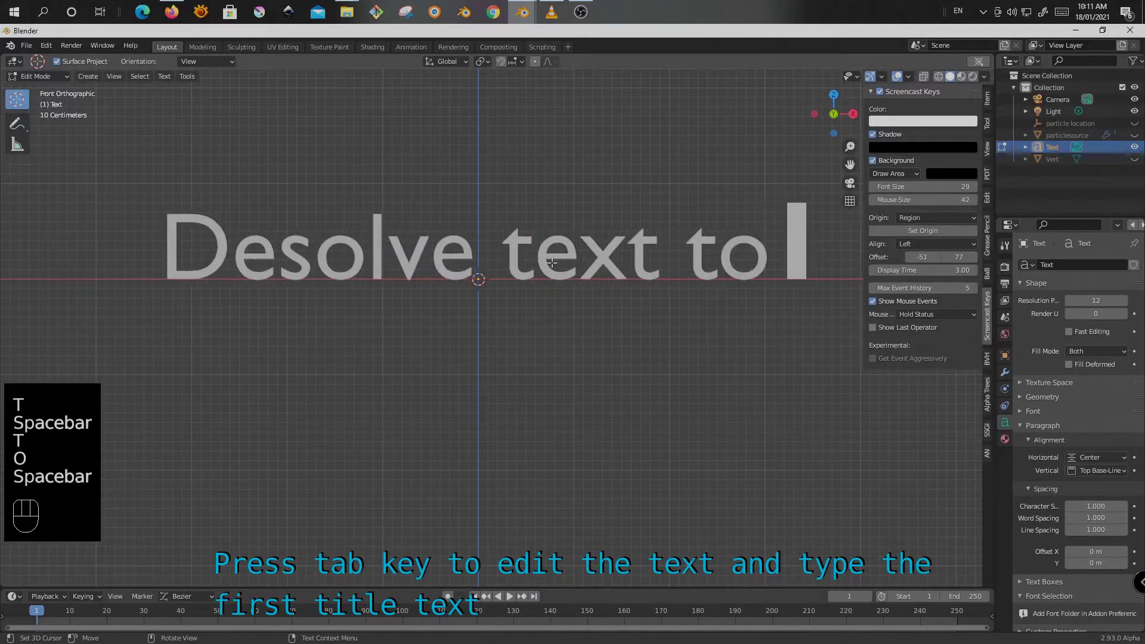
{"action": "type", "text": "heart"}
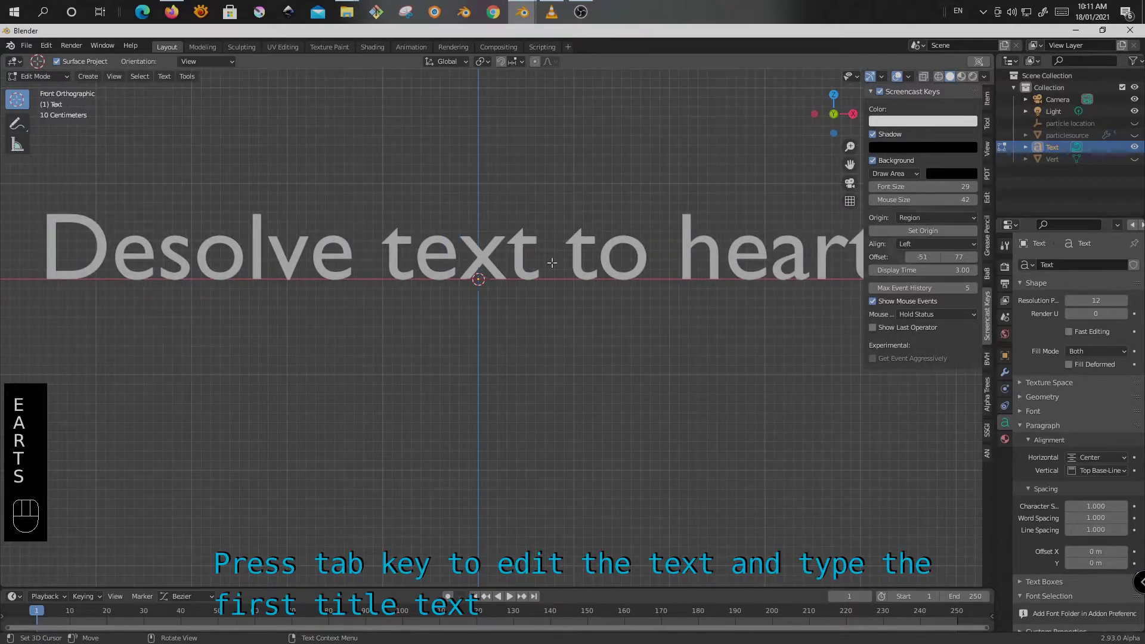
{"action": "key", "text": "Tab"}
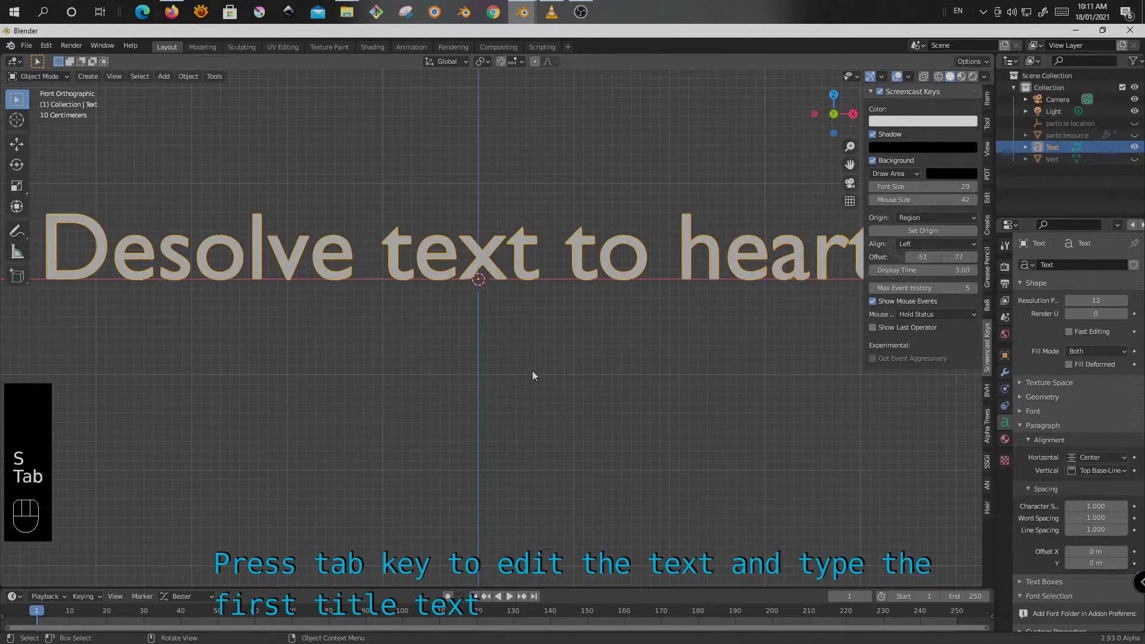
Give the text an extrusion of 0.02 m and a round bevel with depth 0.01 m and resolution 5.
{"action": "left_click", "coordinate": [1050, 398]}
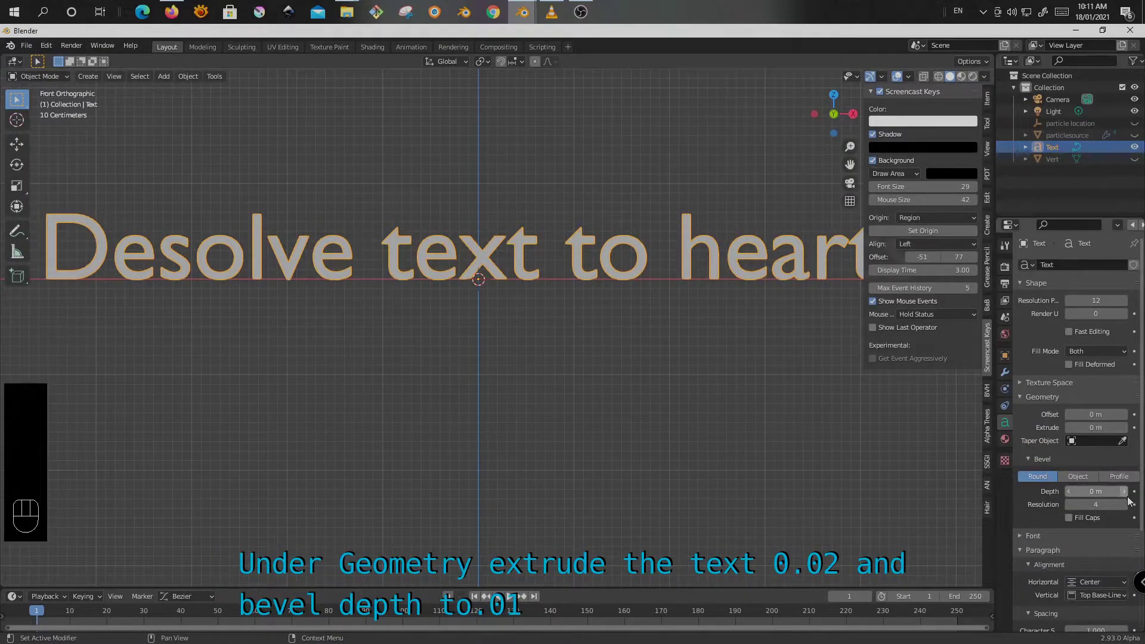
{"action": "left_click", "coordinate": [1125, 428]}
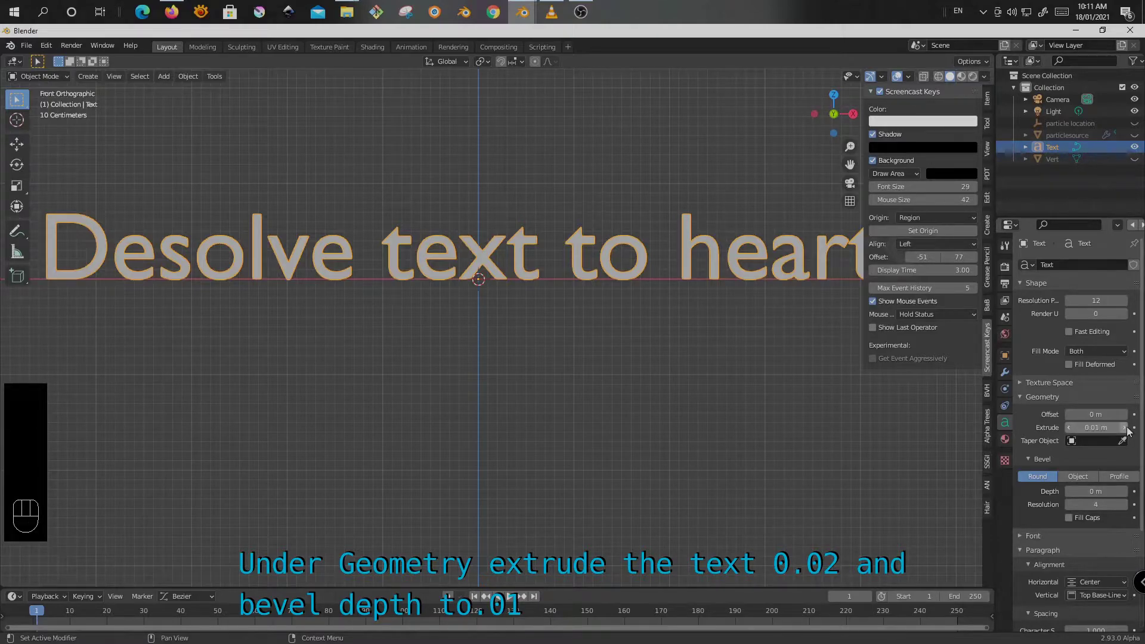
{"action": "left_click", "coordinate": [1126, 492]}
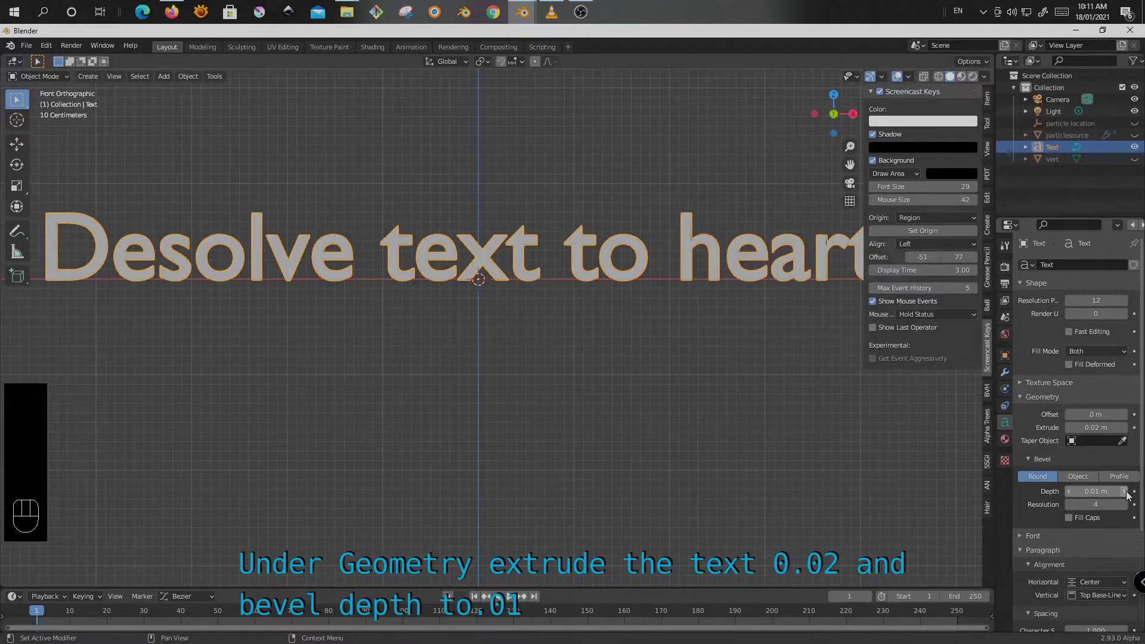
{"action": "left_click", "coordinate": [1126, 505]}
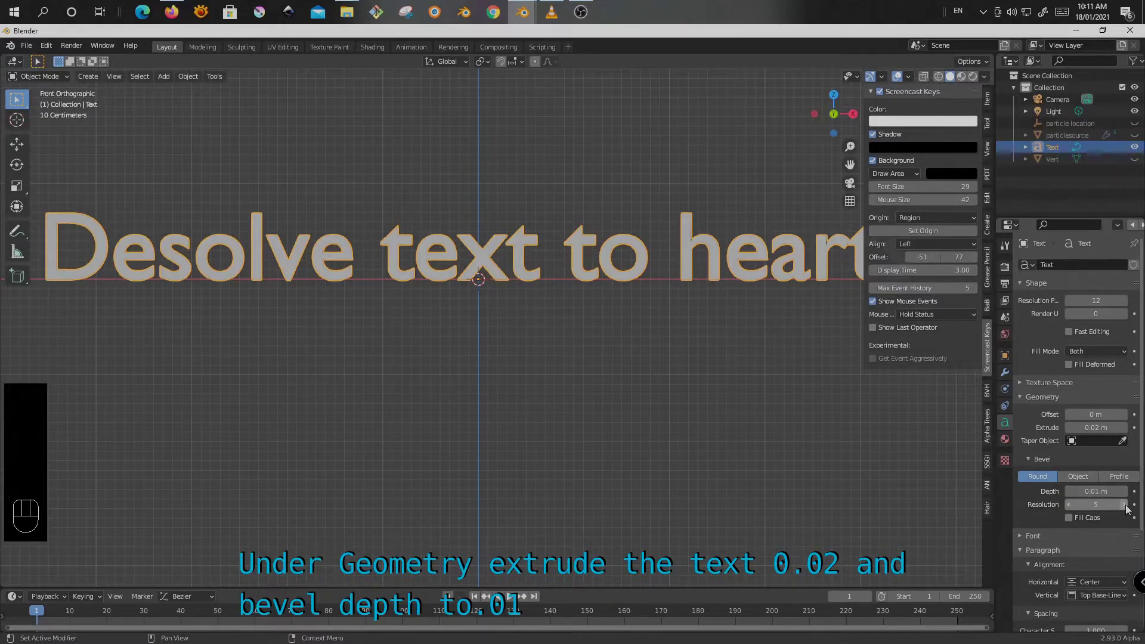
Increase the text's bevel depth to 0.03 m and check the rounded letter edges up close.
{"action": "scroll", "coordinate": [701, 234], "scroll_direction": "up", "scroll_amount": 7}
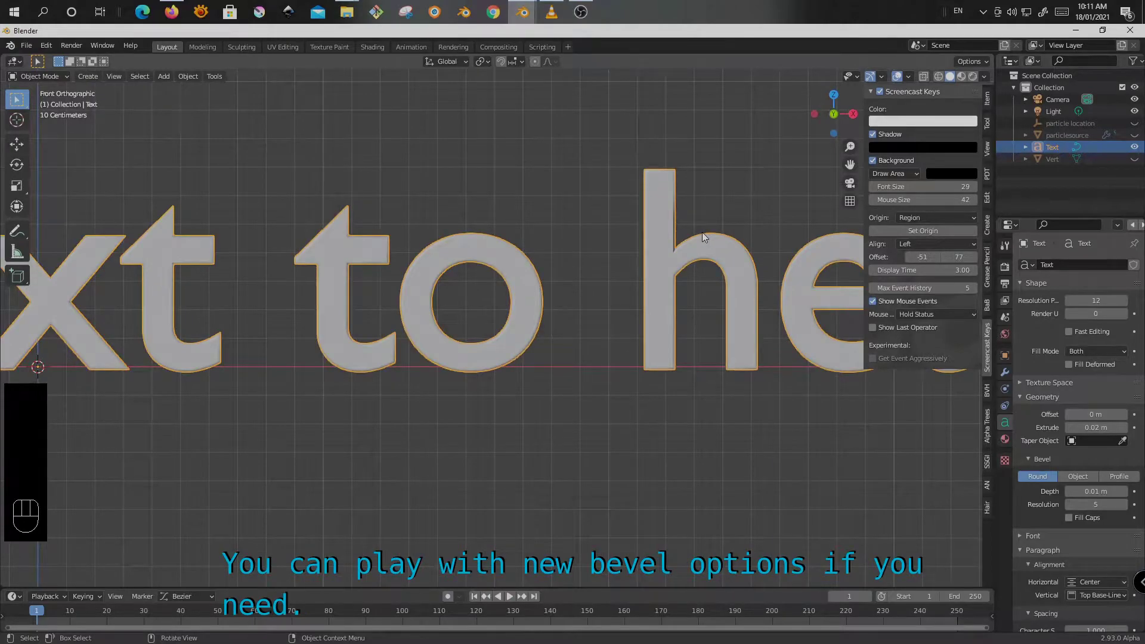
{"action": "scroll", "coordinate": [703, 231], "scroll_direction": "down", "scroll_amount": 5}
{"action": "scroll", "coordinate": [703, 232], "scroll_direction": "down", "scroll_amount": 6}
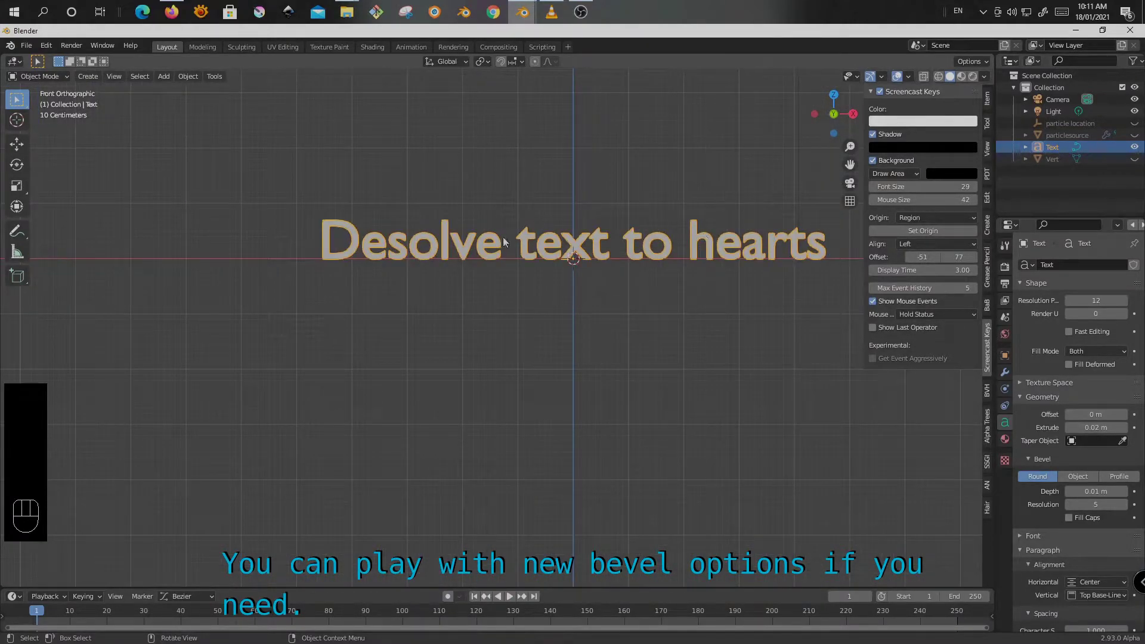
{"action": "scroll", "coordinate": [794, 263], "scroll_direction": "up", "scroll_amount": 2}
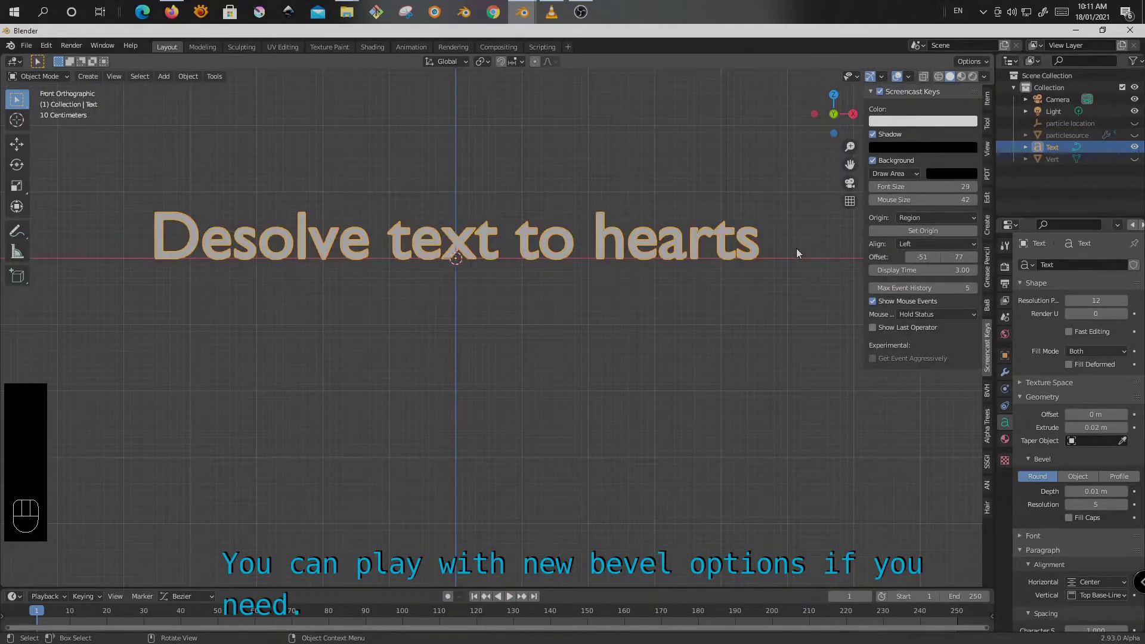
{"action": "middle_click_drag", "start_coordinate": [414, 257], "coordinate": [428, 303]}
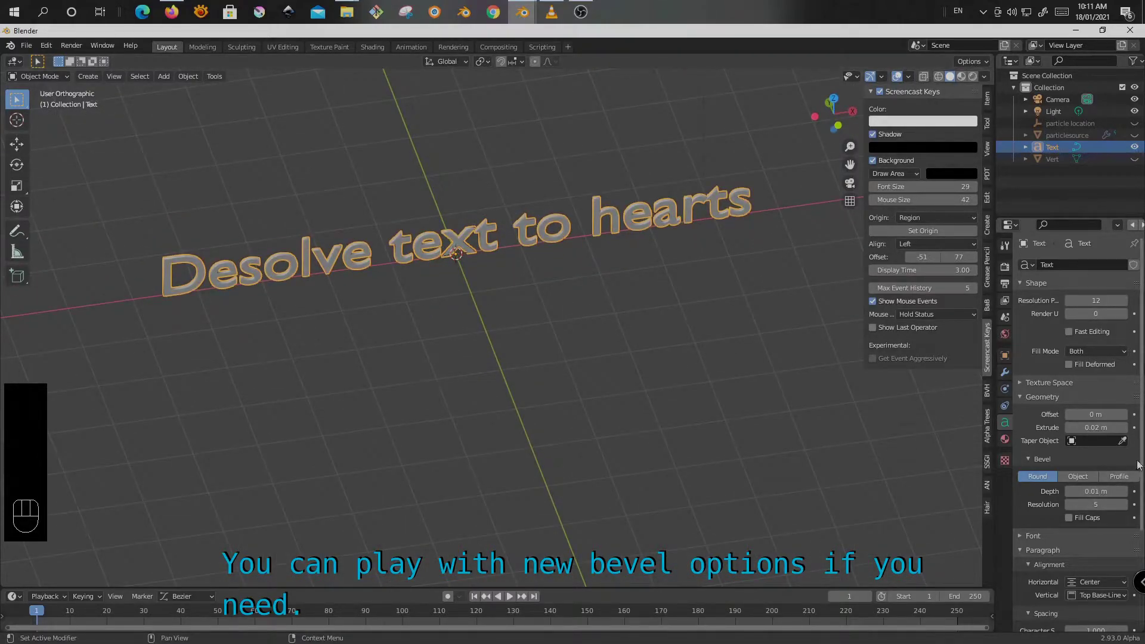
{"action": "left_click", "coordinate": [1126, 498]}
{"action": "left_click", "coordinate": [1126, 498]}
{"action": "middle_click_drag", "start_coordinate": [711, 320], "coordinate": [578, 252]}
{"action": "scroll", "coordinate": [578, 252], "scroll_direction": "up", "scroll_amount": 3}
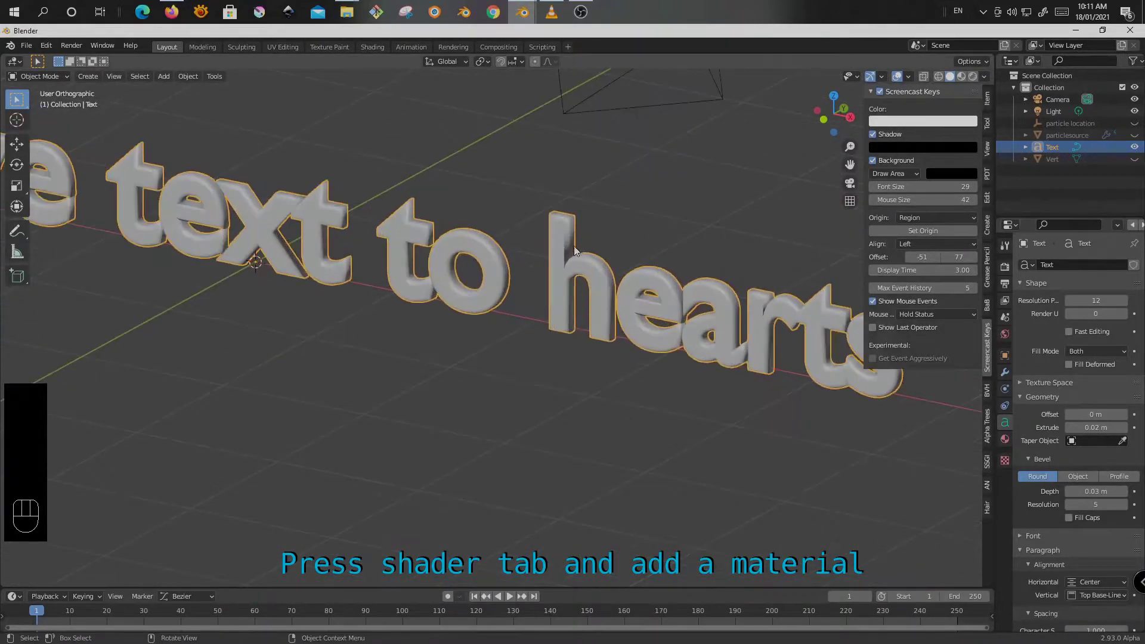
{"action": "scroll", "coordinate": [578, 252], "scroll_direction": "up", "scroll_amount": 3}
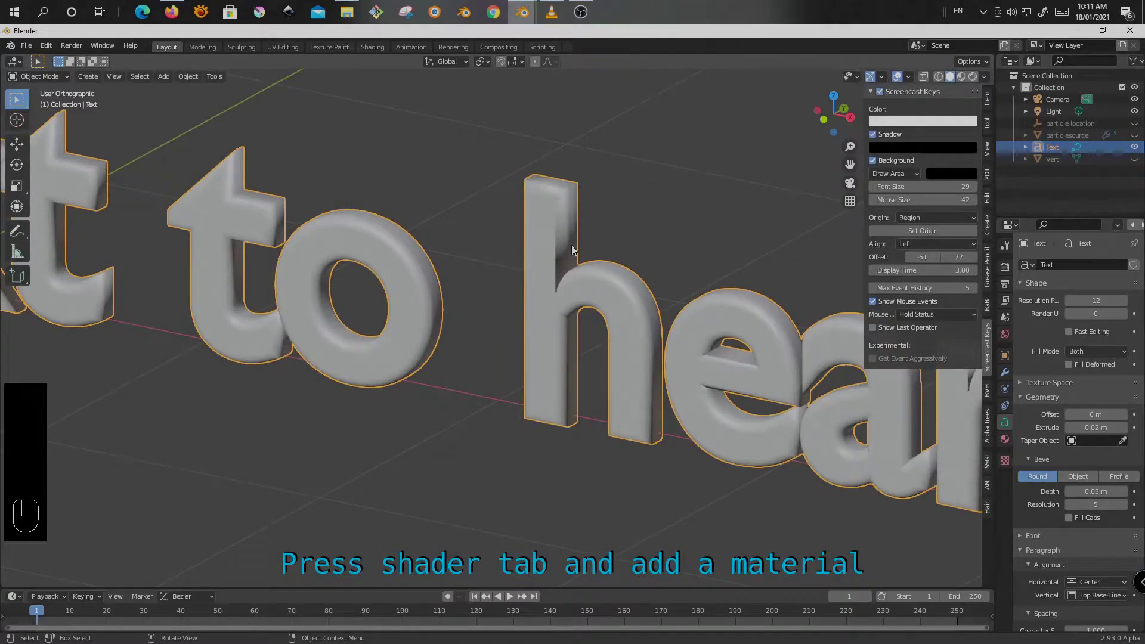
{"action": "scroll", "coordinate": [572, 249], "scroll_direction": "down", "scroll_amount": 4}
{"action": "middle_click_drag", "start_coordinate": [572, 245], "coordinate": [404, 247]}
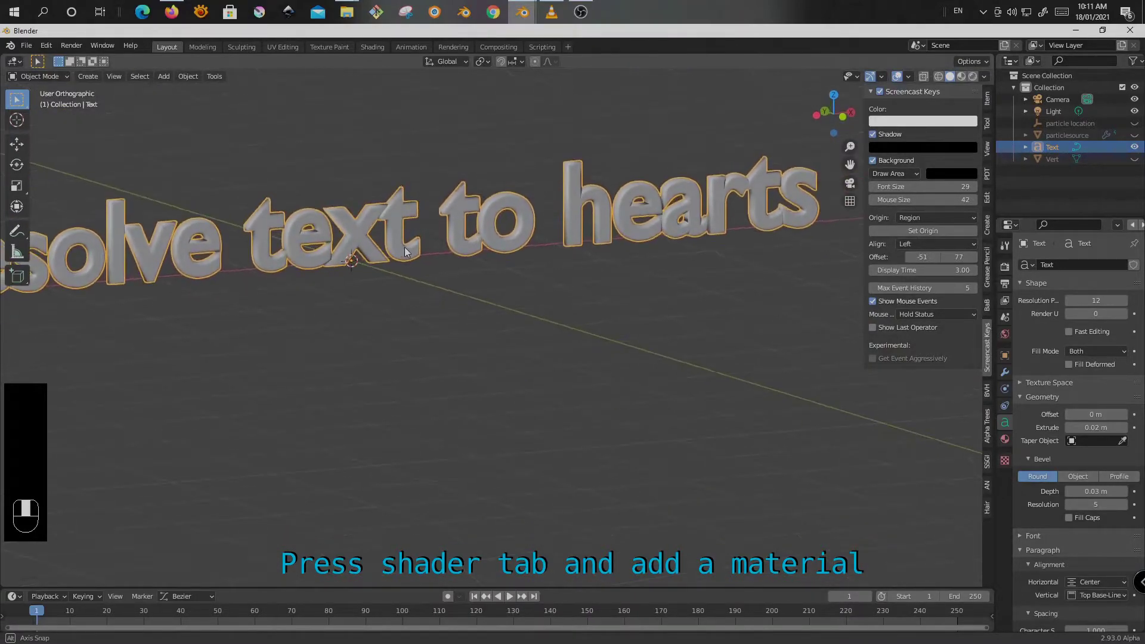
Add a new material to the text object.
{"action": "left_click", "coordinate": [1005, 441]}
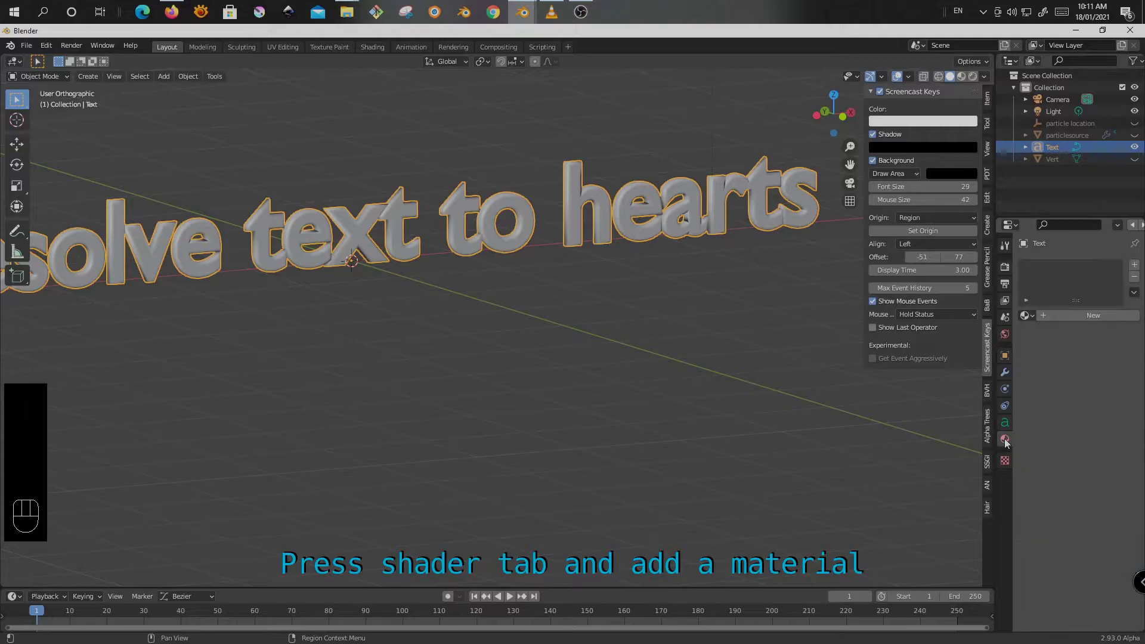
{"action": "scroll", "coordinate": [516, 261], "scroll_direction": "down", "scroll_amount": 2}
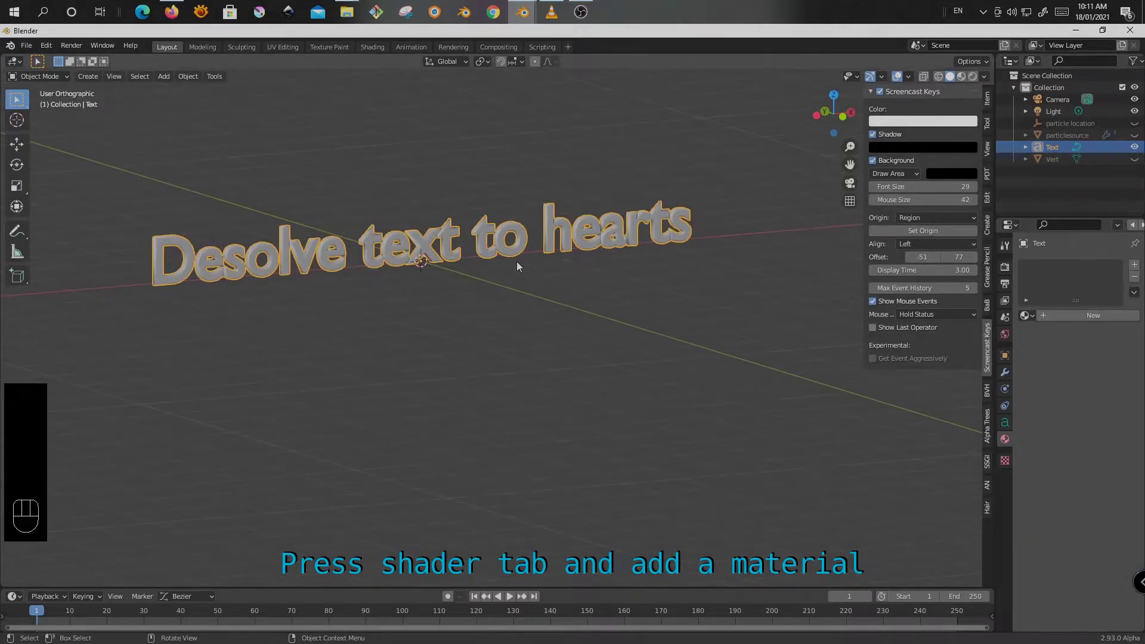
{"action": "left_click", "coordinate": [1086, 312]}
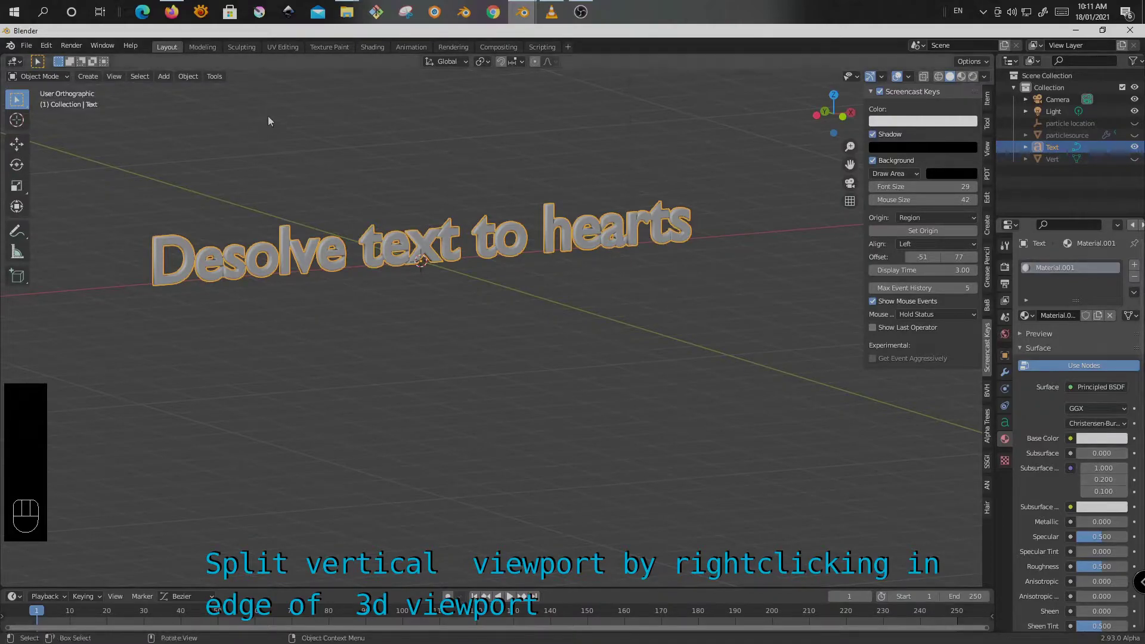
Split the 3D viewport vertically into two areas and hide the sidebar in both.
{"action": "left_click_drag", "start_coordinate": [2, 585], "coordinate": [400, 562]}
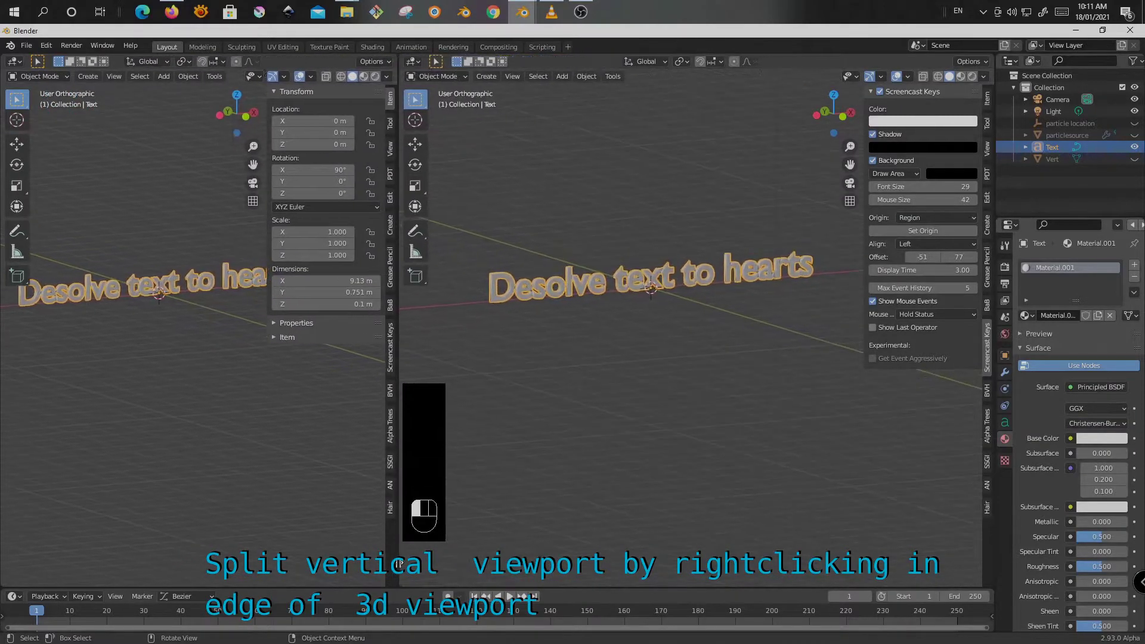
{"action": "key", "text": "n"}
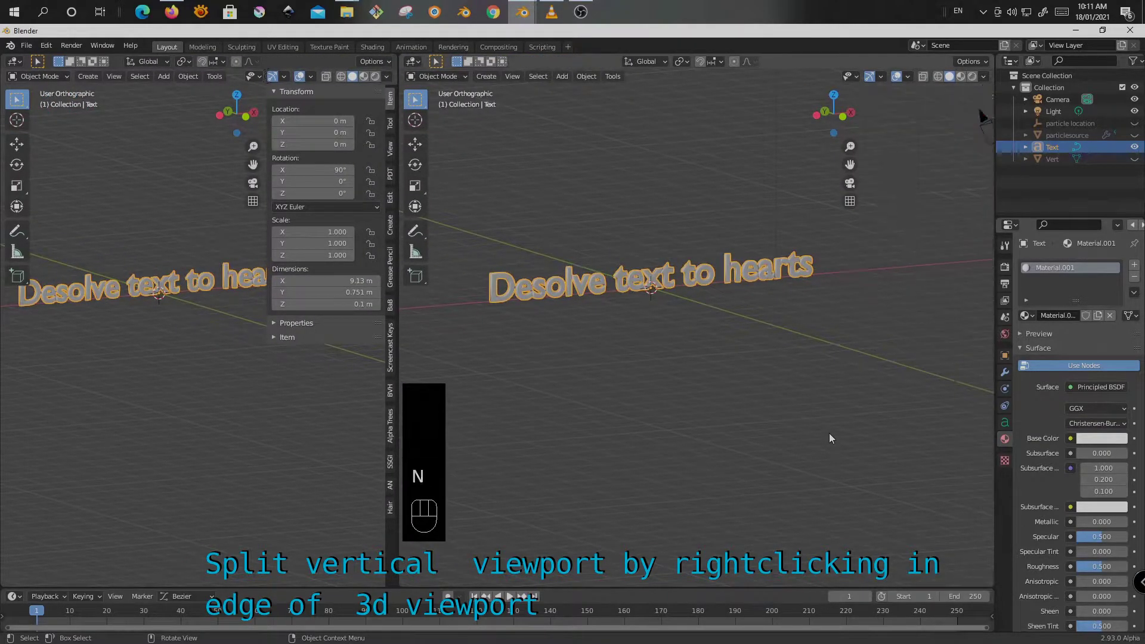
{"action": "key", "text": "n"}
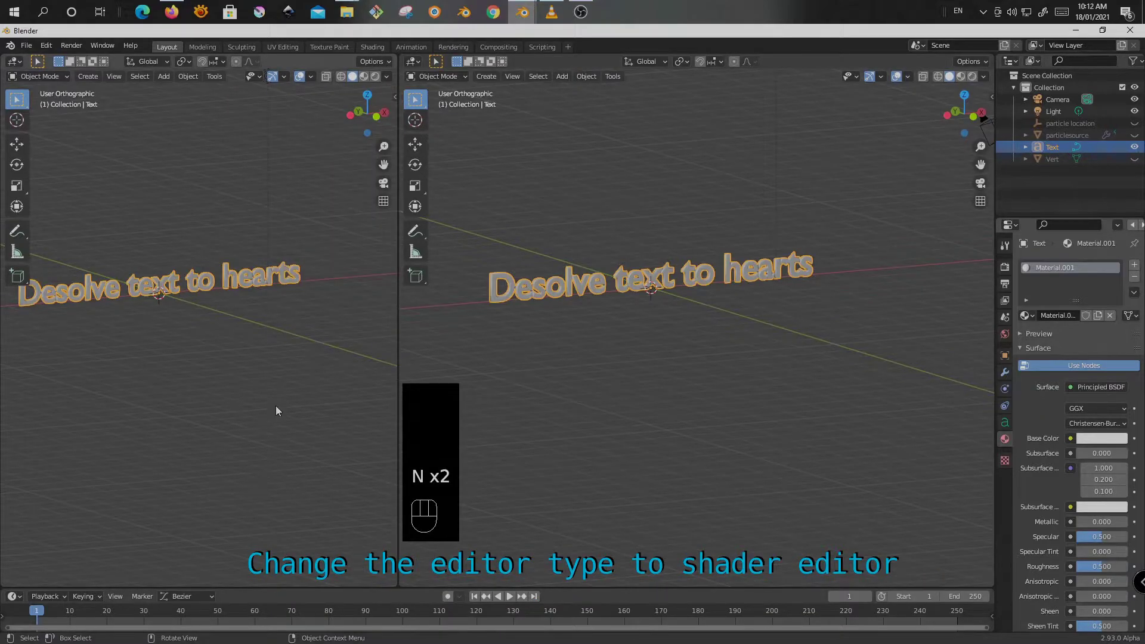
Turn the new viewport area into a Shader Editor showing the text's material nodes and hide its sidebar.
{"action": "left_click", "coordinate": [15, 61]}
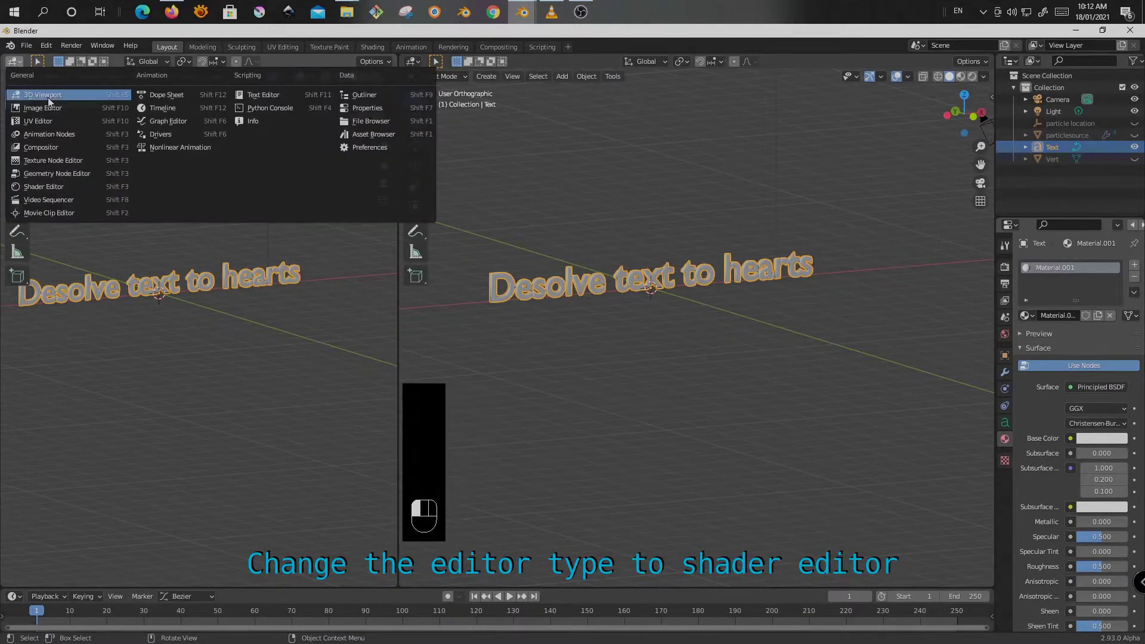
{"action": "left_click", "coordinate": [56, 187]}
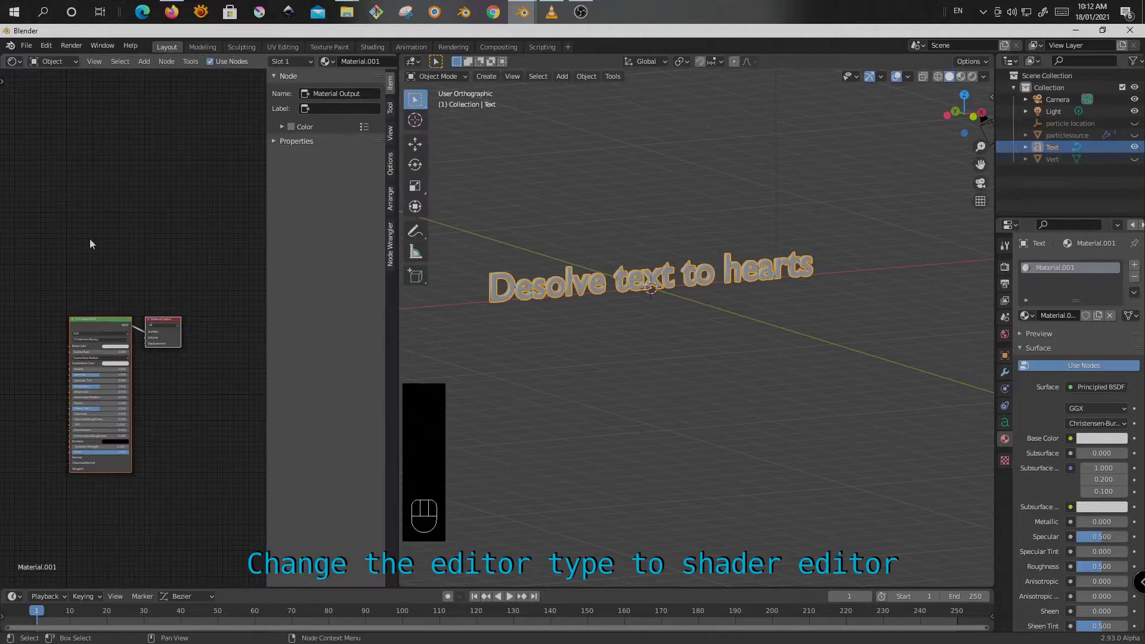
{"action": "scroll", "coordinate": [40, 407], "scroll_direction": "up", "scroll_amount": 3}
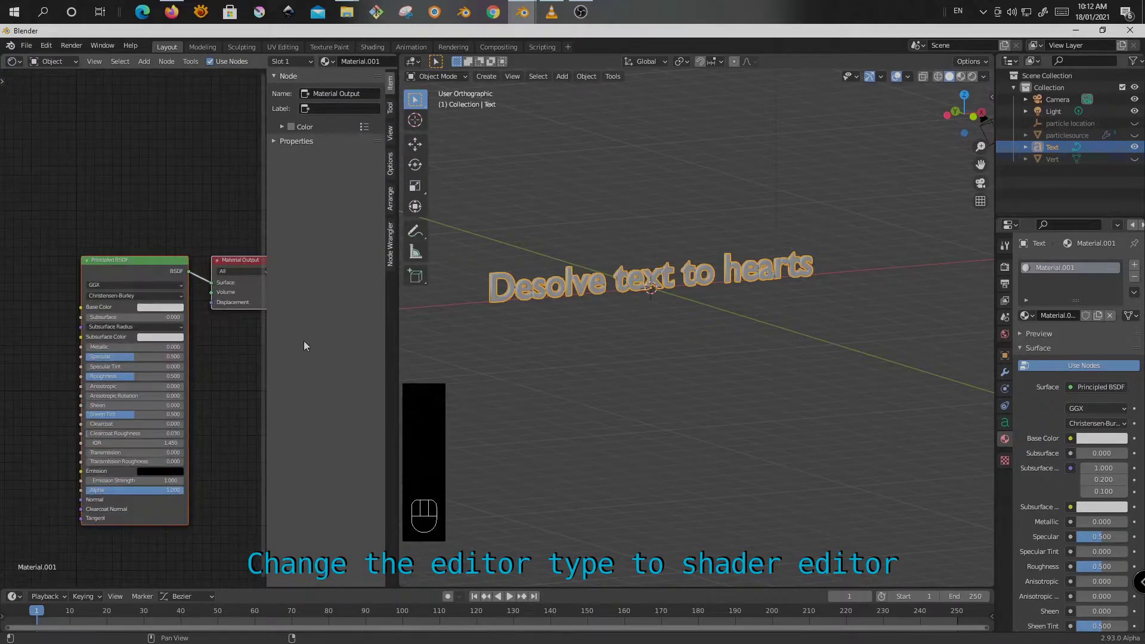
{"action": "key", "text": "n"}
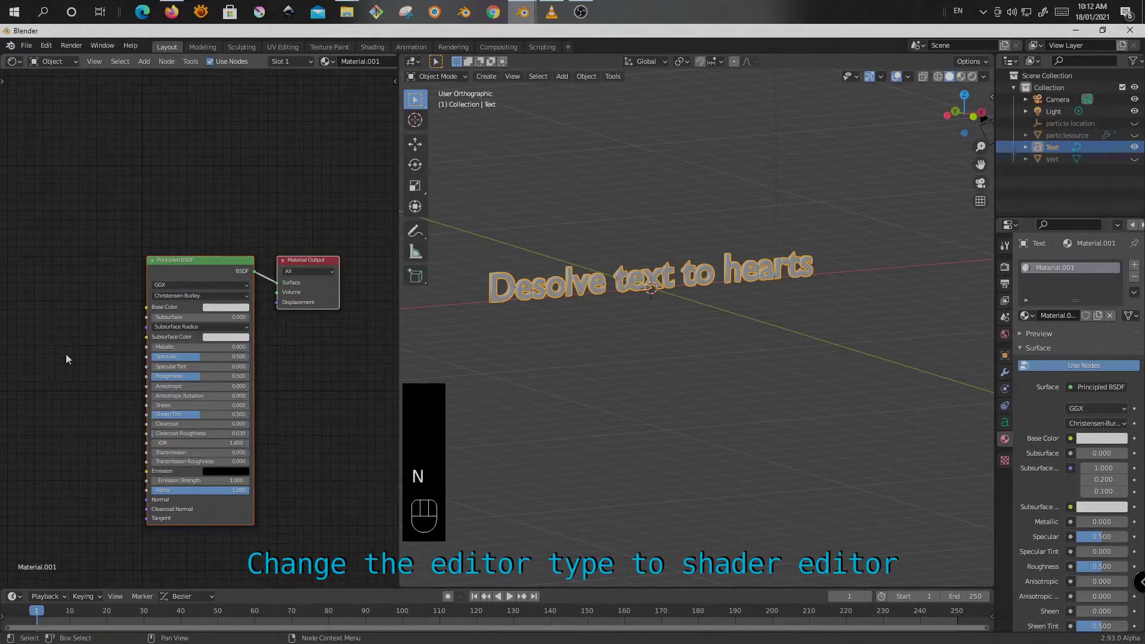
{"action": "scroll", "coordinate": [120, 361], "scroll_direction": "up", "scroll_amount": 1}
{"action": "scroll", "coordinate": [302, 202], "scroll_direction": "down", "scroll_amount": 1}
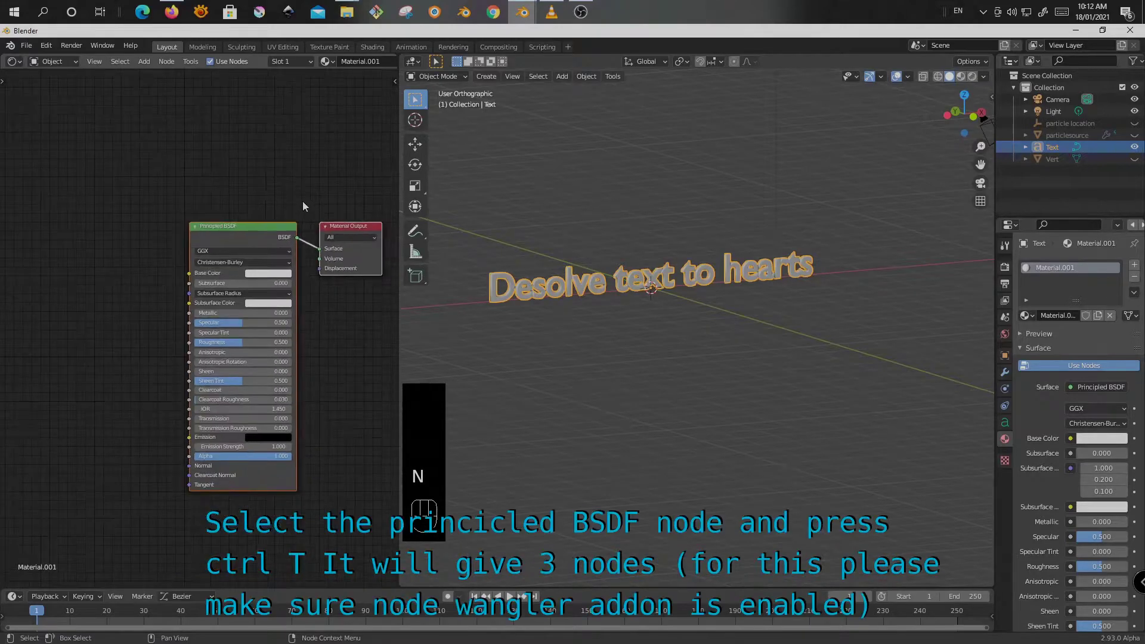
Add the Node Wrangler texture setup to the Principled BSDF node and delete its Image Texture node, keeping the Mapping and Texture Coordinate nodes.
{"action": "left_click", "coordinate": [238, 229]}
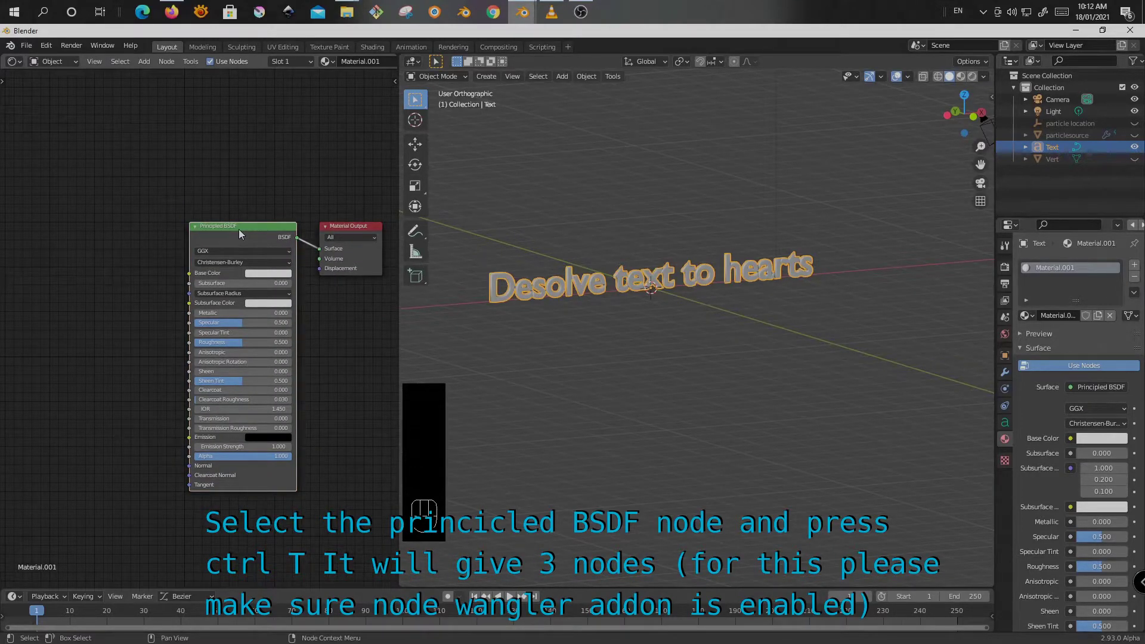
{"action": "key", "text": "ctrl+t"}
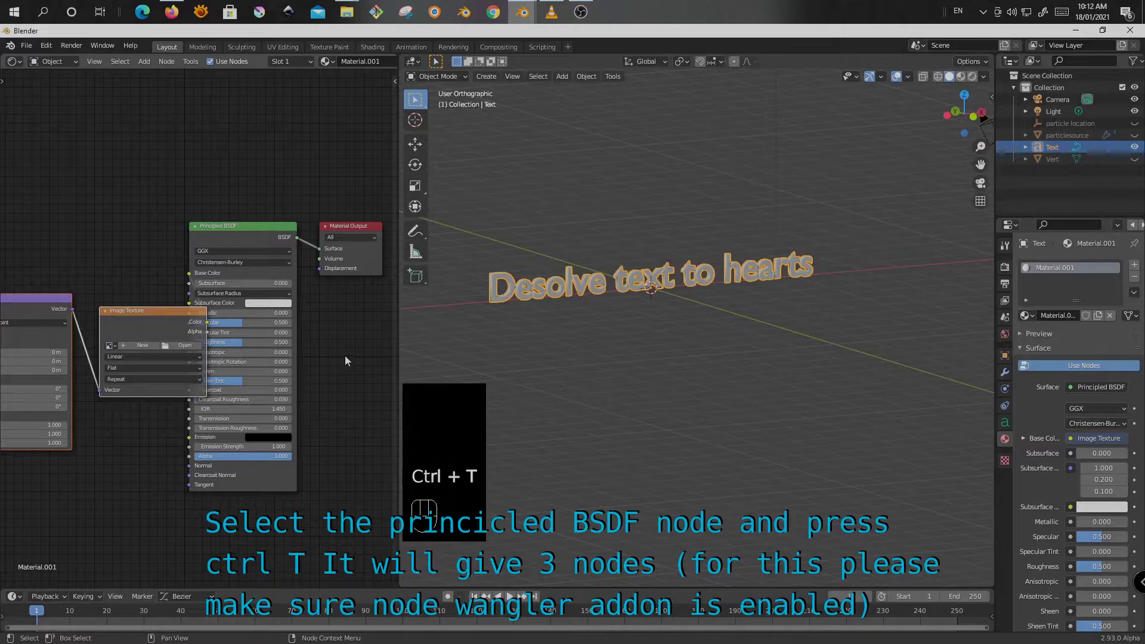
{"action": "scroll", "coordinate": [345, 358], "scroll_direction": "down", "scroll_amount": 2}
{"action": "key", "text": "g"}
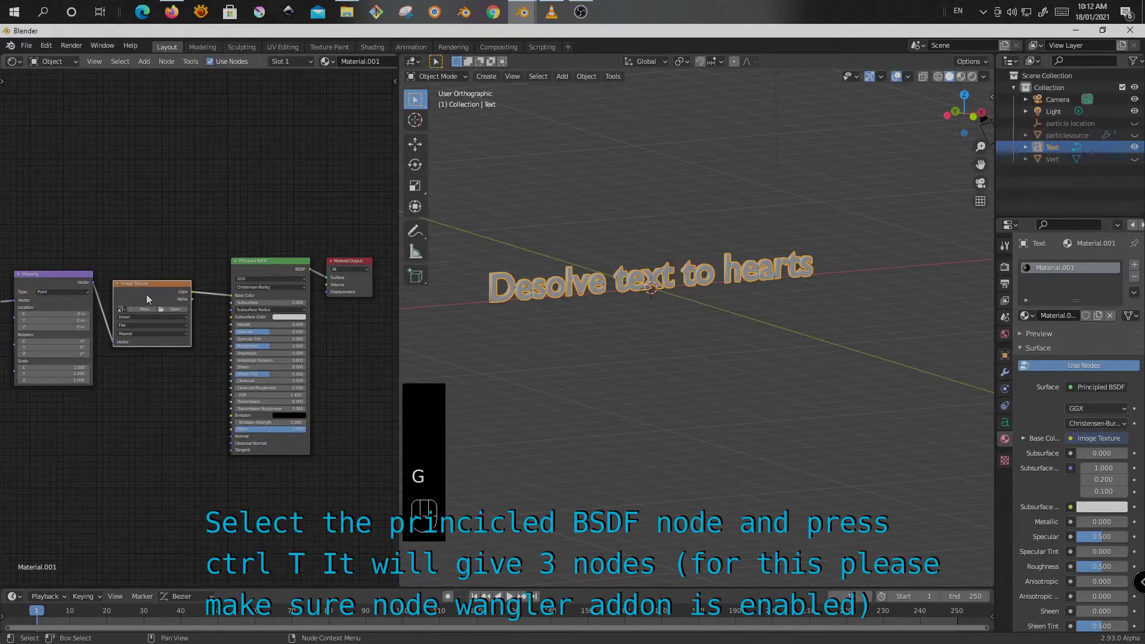
{"action": "left_click", "coordinate": [147, 298]}
{"action": "key", "text": "Delete"}
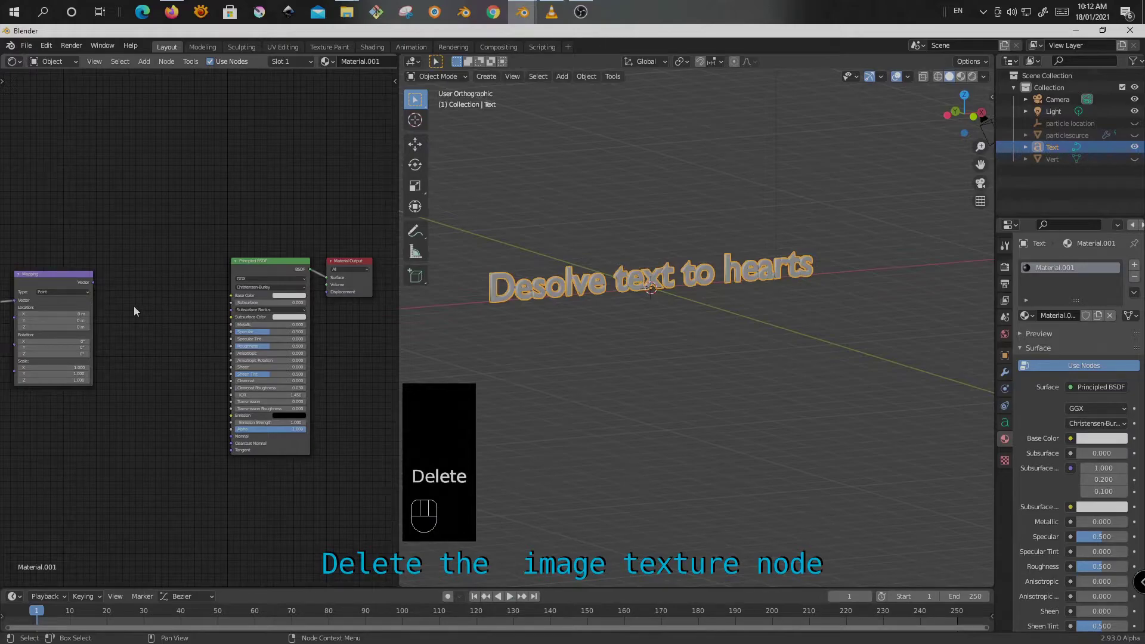
Add a Gradient Texture node beside the Mapping node and connect Mapping's Vector output to its Vector input.
{"action": "key", "text": "shift+a"}
{"action": "mouse_move", "coordinate": [102, 360]}
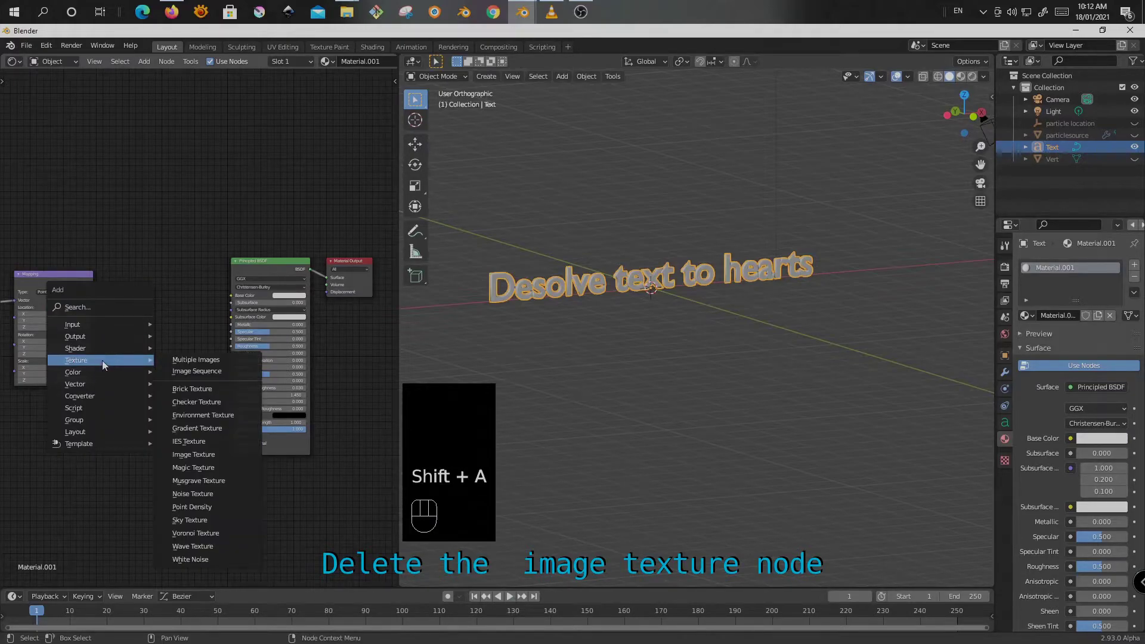
{"action": "left_click", "coordinate": [215, 434]}
{"action": "left_click", "coordinate": [113, 281]}
{"action": "left_click_drag", "start_coordinate": [94, 289], "coordinate": [112, 309]}
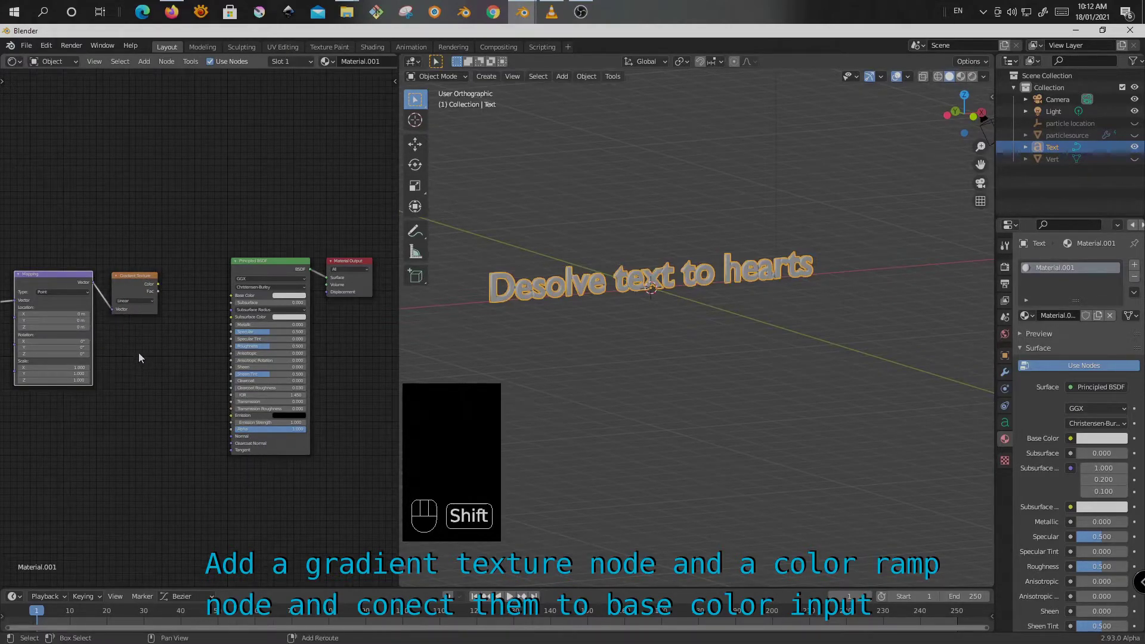
Add a ColorRamp node between the Gradient Texture and Principled BSDF, linking gradient Color to Fac and ramp Color to Base Color.
{"action": "key", "text": "shift+a"}
{"action": "mouse_move", "coordinate": [102, 389]}
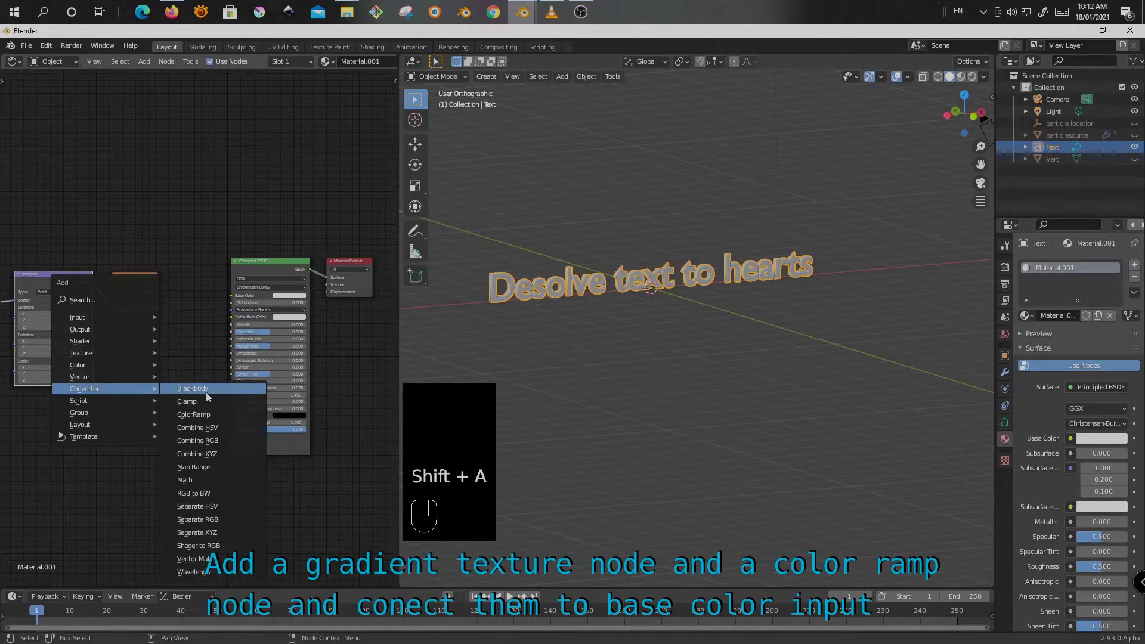
{"action": "left_click", "coordinate": [200, 415]}
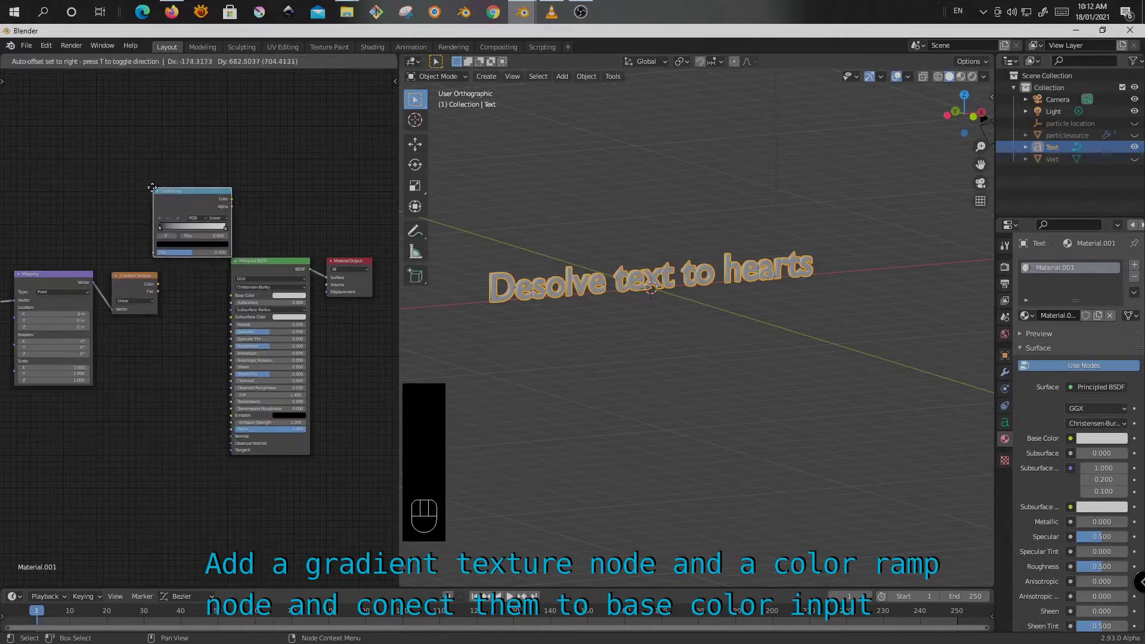
{"action": "left_click", "coordinate": [149, 184]}
{"action": "left_click_drag", "start_coordinate": [158, 284], "coordinate": [150, 244]}
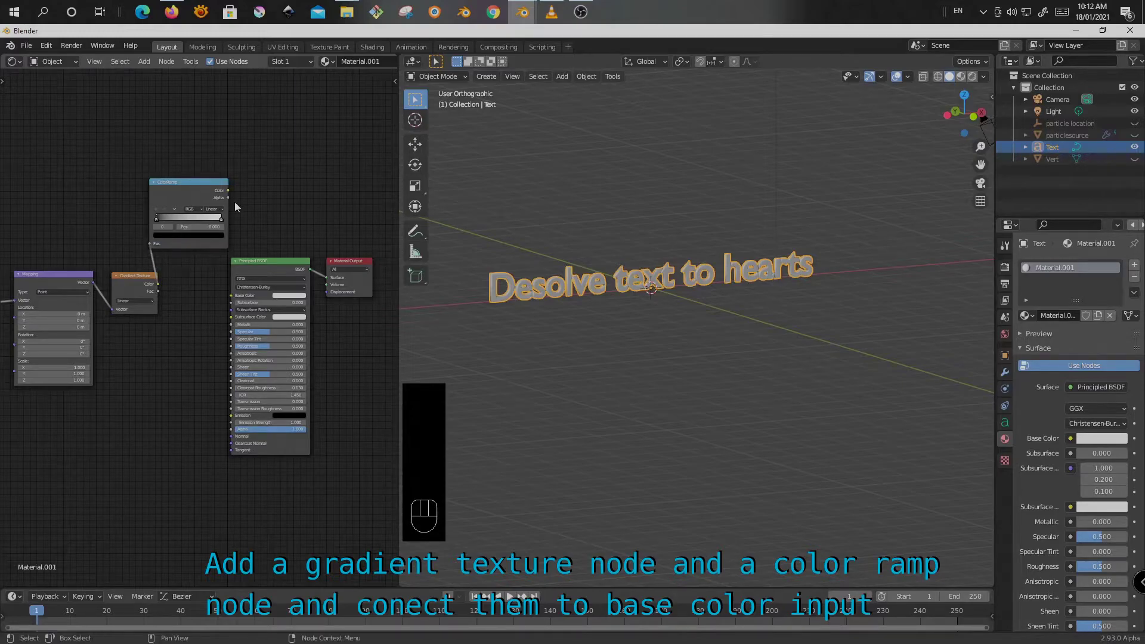
{"action": "left_click_drag", "start_coordinate": [228, 190], "coordinate": [231, 296]}
{"action": "left_click_drag", "start_coordinate": [193, 190], "coordinate": [194, 292]}
Connect the Texture Coordinate node's Object output to the Mapping node's Vector input in place of UV.
{"action": "scroll", "coordinate": [326, 210], "scroll_direction": "down", "scroll_amount": 3}
{"action": "scroll", "coordinate": [122, 290], "scroll_direction": "up", "scroll_amount": 2}
{"action": "scroll", "coordinate": [136, 281], "scroll_direction": "up", "scroll_amount": 4}
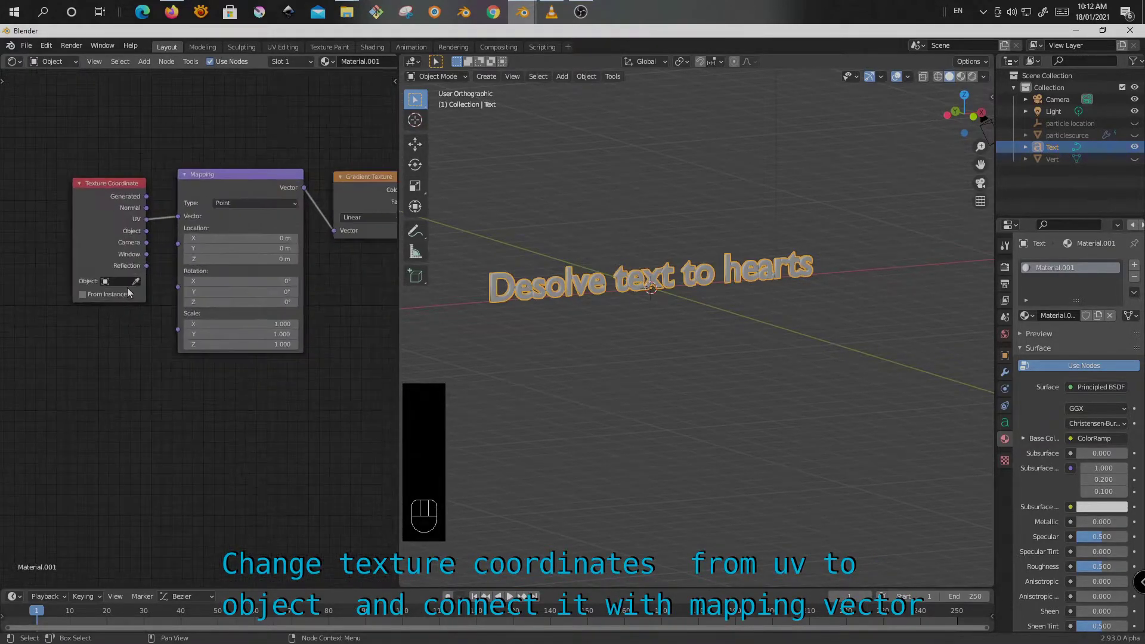
{"action": "left_click_drag", "start_coordinate": [153, 217], "coordinate": [191, 198]}
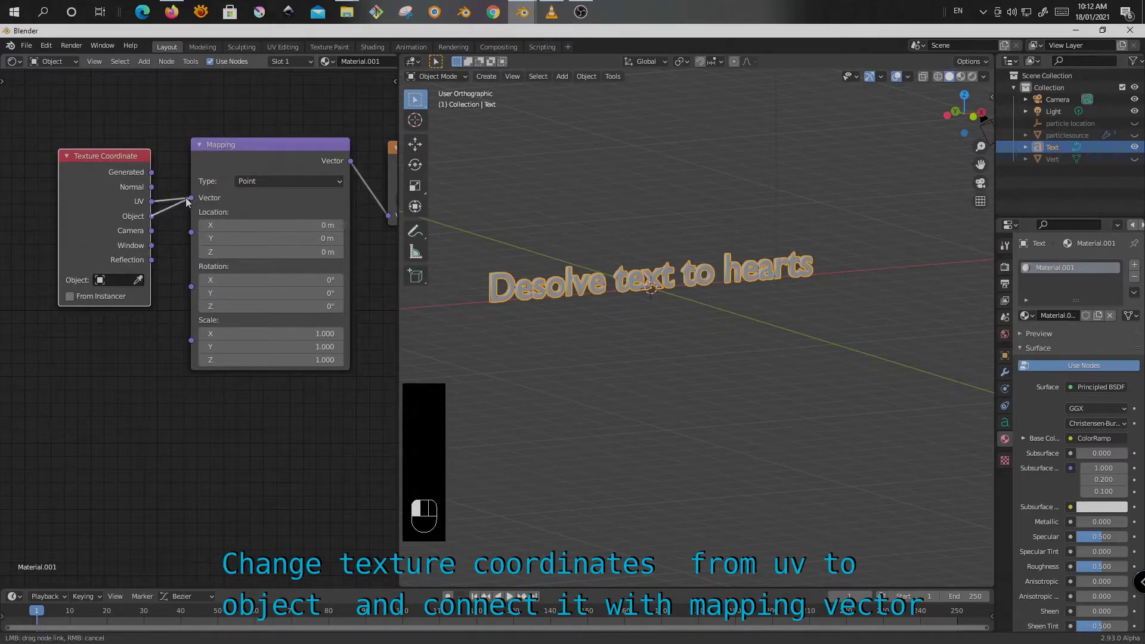
Switch to the front view and add a Plain Axes empty at the world origin.
{"action": "key", "text": "KP_1"}
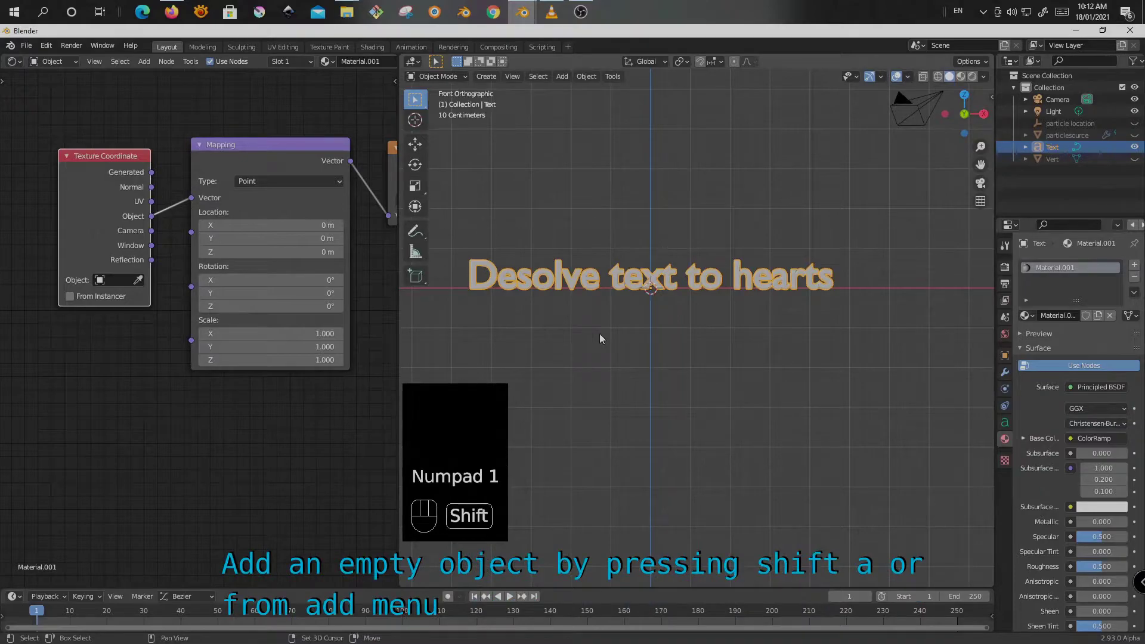
{"action": "key", "text": "shift+a"}
{"action": "mouse_move", "coordinate": [601, 336]}
{"action": "mouse_move", "coordinate": [565, 478]}
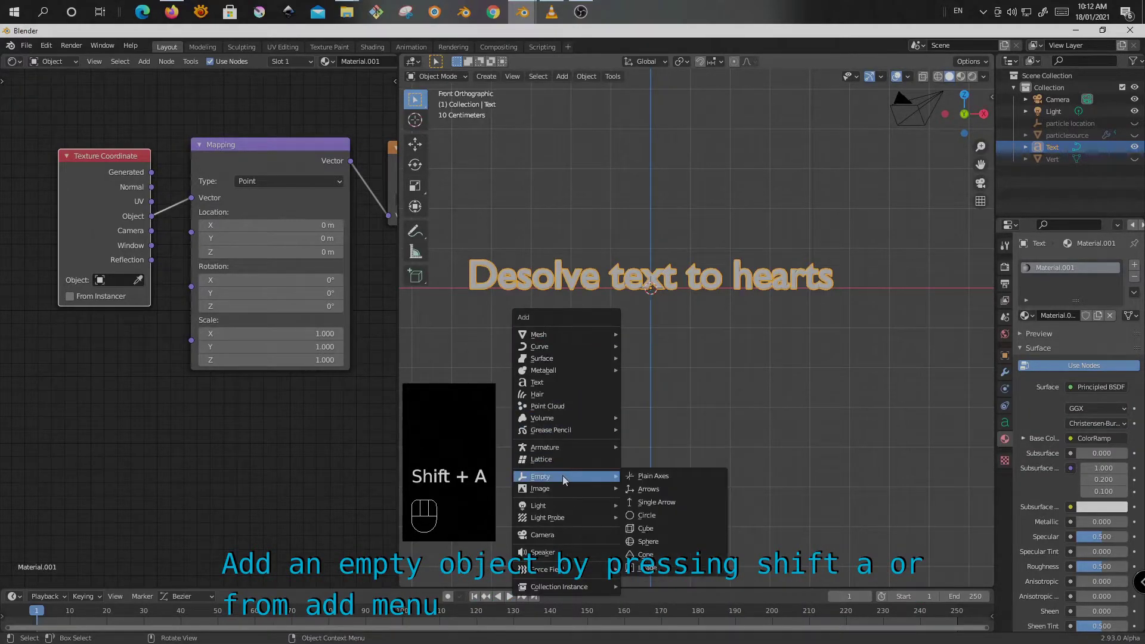
{"action": "left_click", "coordinate": [659, 477]}
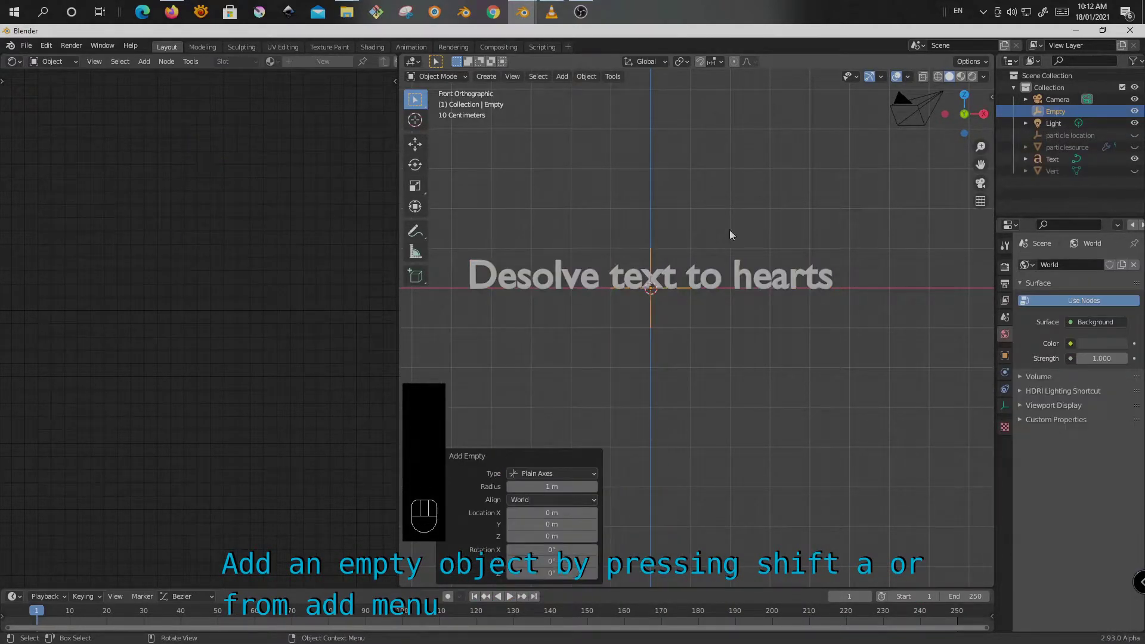
Rename the new empty as "texture size text".
{"action": "double_click", "coordinate": [1060, 113]}
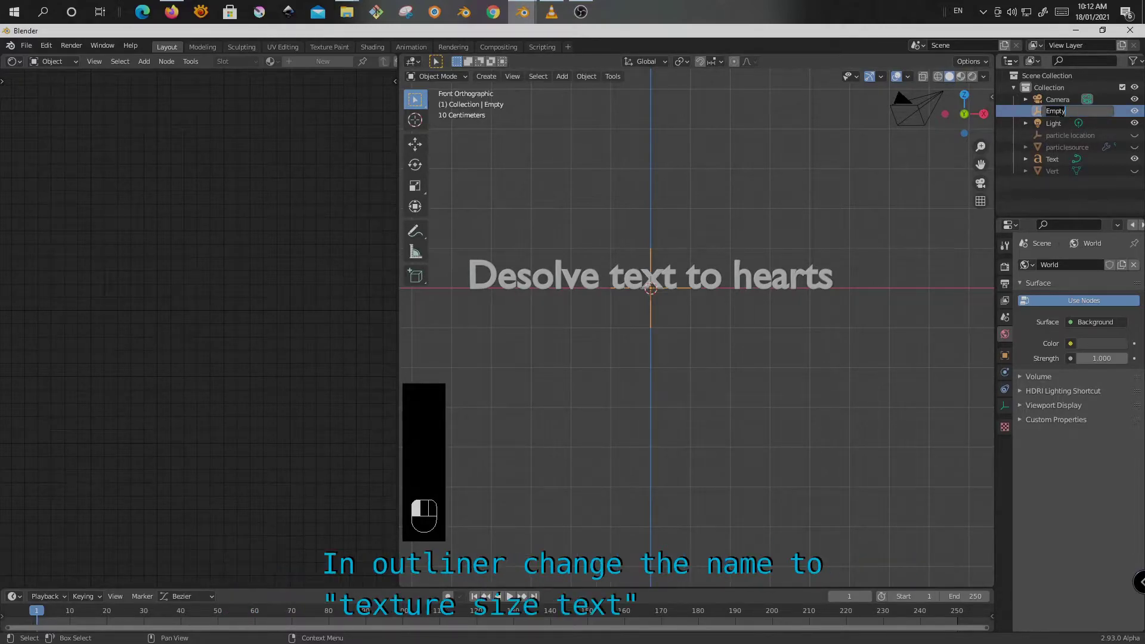
{"action": "type", "text": "te"}
{"action": "type", "text": "xture size text"}
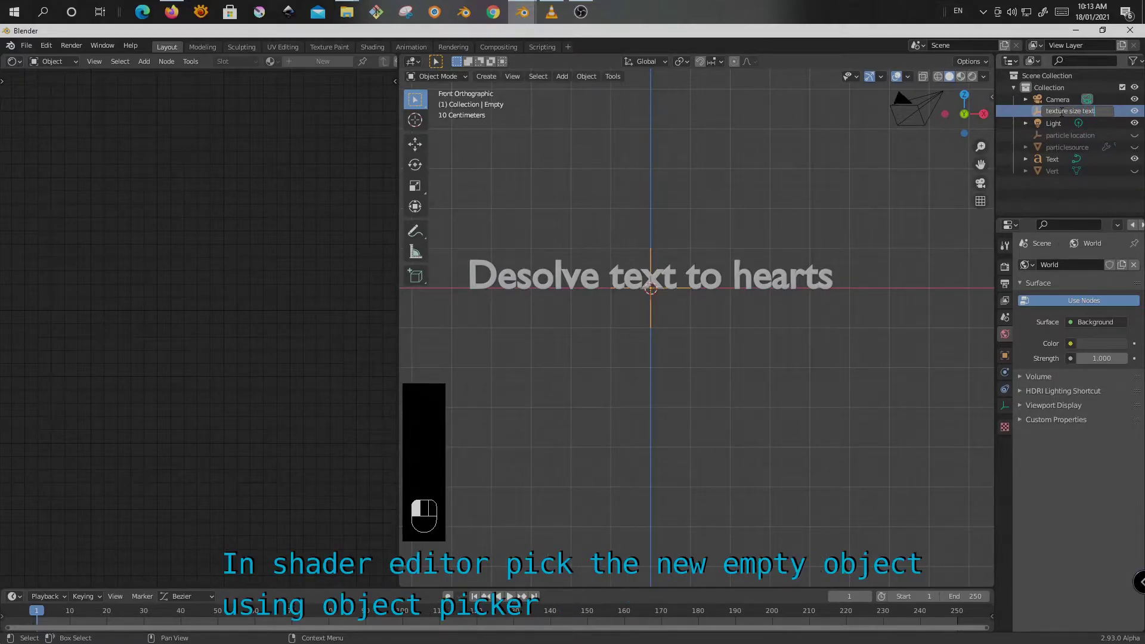
{"action": "key", "text": "Return"}
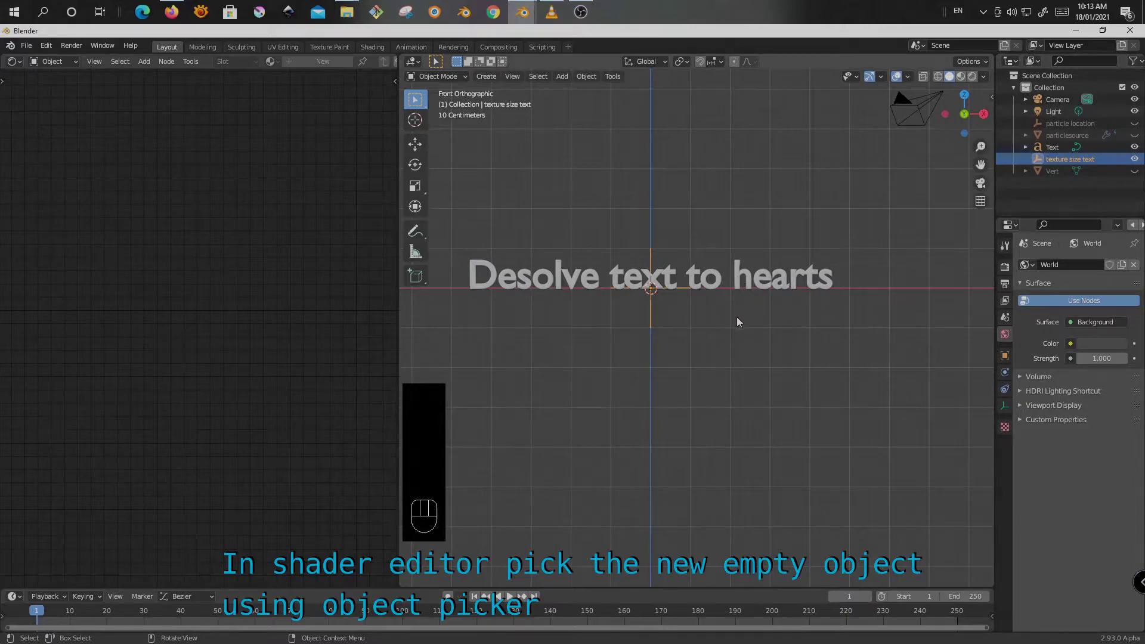
Set the "texture size text" empty as the object of the text material's Texture Coordinate node and switch the viewport to Material Preview.
{"action": "left_click", "coordinate": [720, 279]}
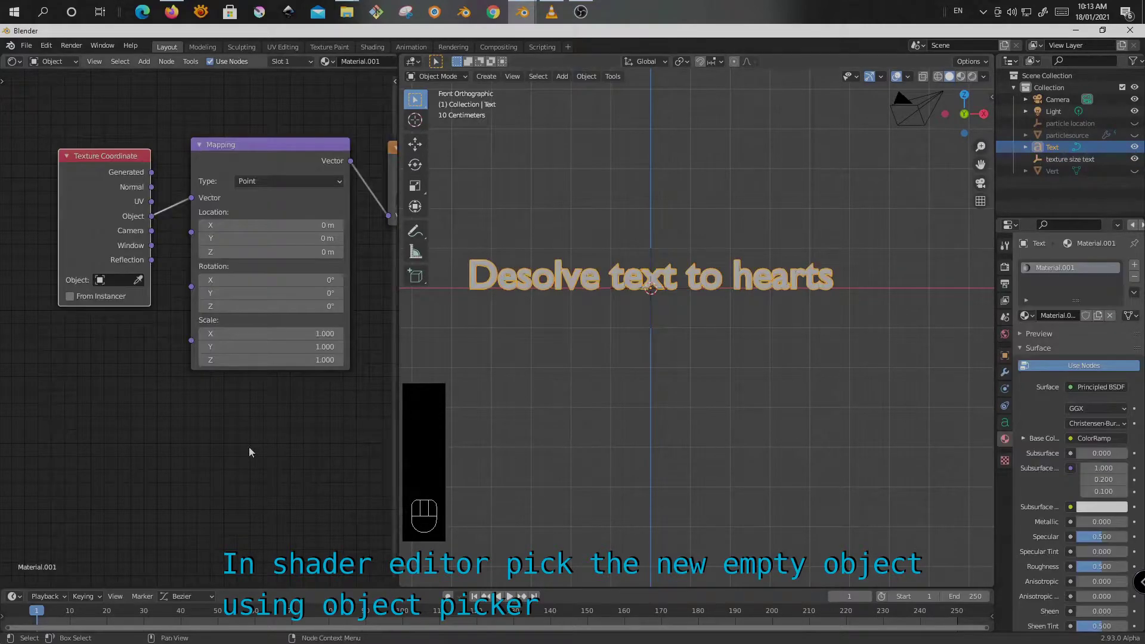
{"action": "left_click", "coordinate": [138, 280]}
{"action": "left_click", "coordinate": [654, 315]}
{"action": "left_click", "coordinate": [960, 76]}
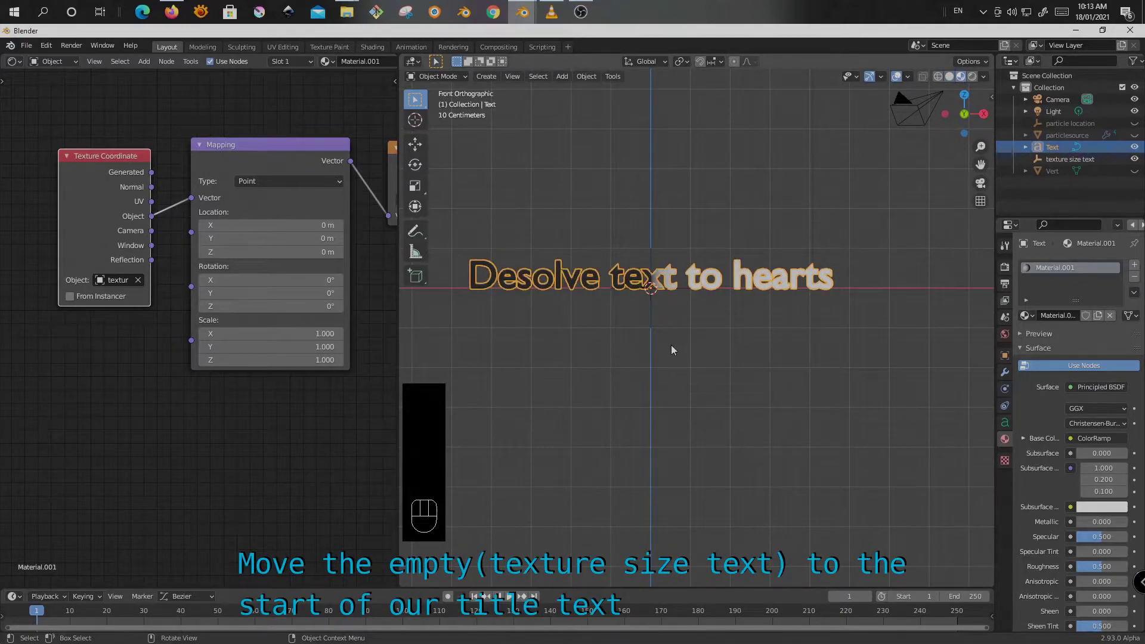
Move the "texture size text" empty about -4.56 m along X to the text's start and scale it about 9.23 times to span the text.
{"action": "left_click", "coordinate": [651, 317]}
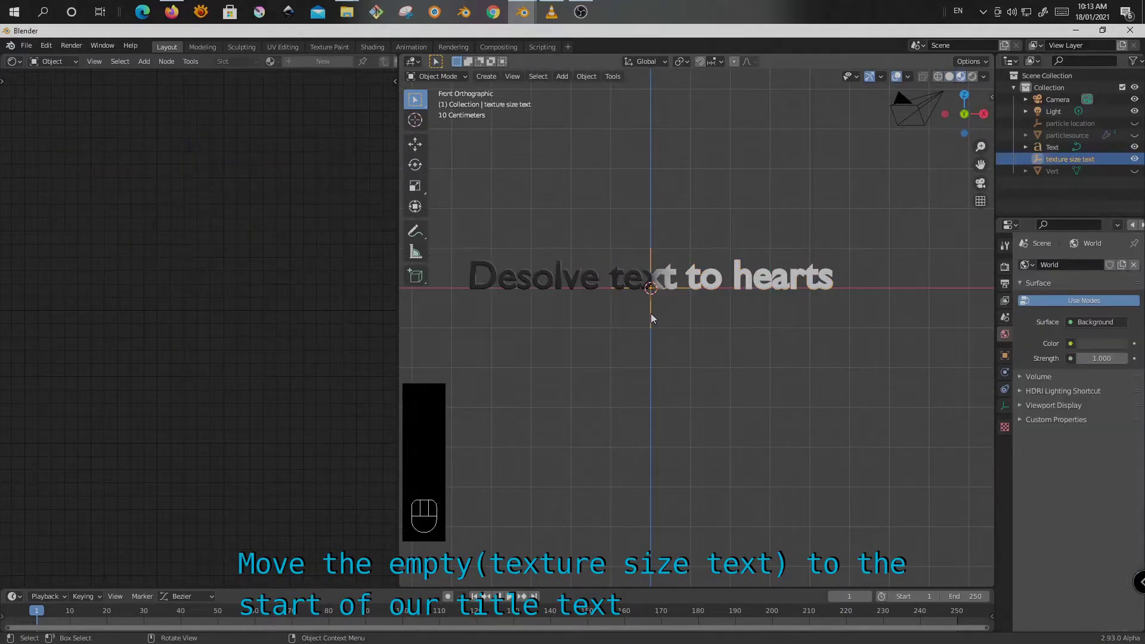
{"action": "left_click", "coordinate": [415, 143]}
{"action": "left_click_drag", "start_coordinate": [699, 290], "coordinate": [513, 301]}
{"action": "key", "text": "s"}
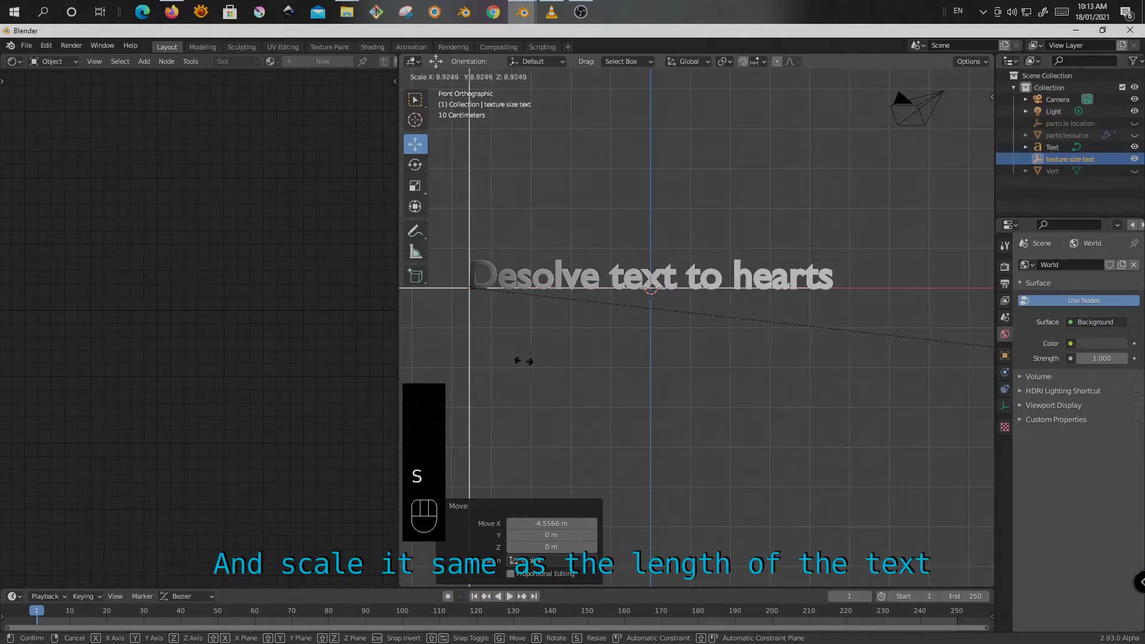
{"action": "left_click", "coordinate": [545, 361]}
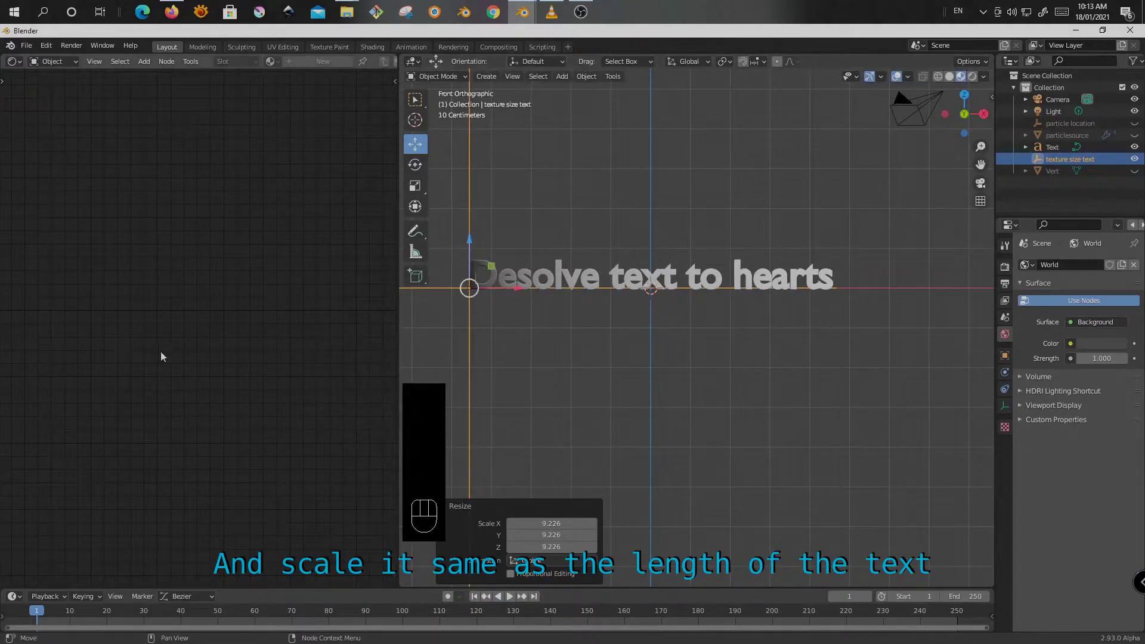
Select the text and rearrange its material nodes so the ColorRamp sits clear between the Gradient Texture and Principled BSDF.
{"action": "left_click", "coordinate": [722, 280]}
{"action": "scroll", "coordinate": [280, 319], "scroll_direction": "up", "scroll_amount": 2}
{"action": "left_click_drag", "start_coordinate": [241, 401], "coordinate": [21, 216]}
{"action": "key", "text": "g"}
{"action": "left_click", "coordinate": [138, 278]}
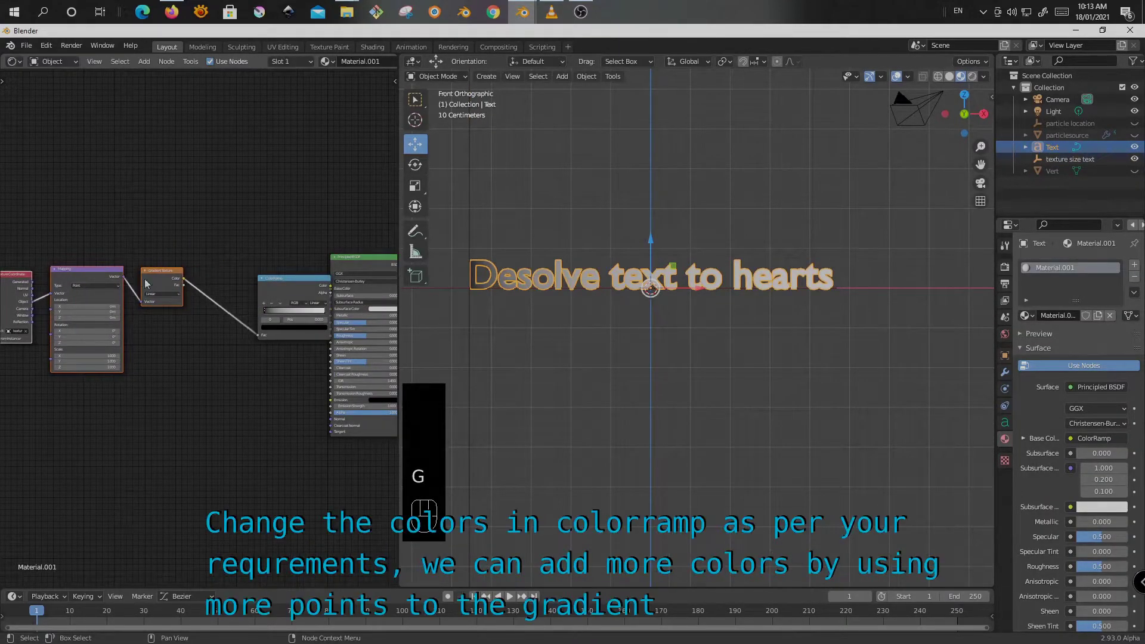
{"action": "left_click", "coordinate": [285, 291]}
{"action": "key", "text": "g"}
{"action": "left_click", "coordinate": [227, 285]}
Set the ColorRamp stop at position 1 to a saturated pink with hue 0.977, saturation 1 and value 1.
{"action": "scroll", "coordinate": [281, 325], "scroll_direction": "up", "scroll_amount": 4}
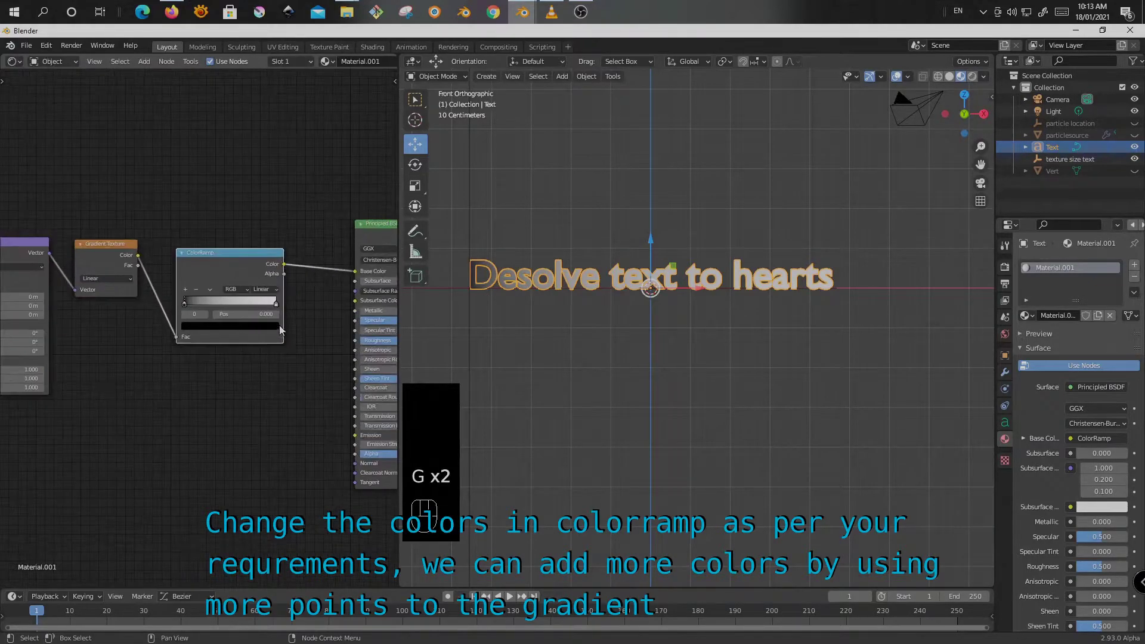
{"action": "left_click", "coordinate": [277, 299]}
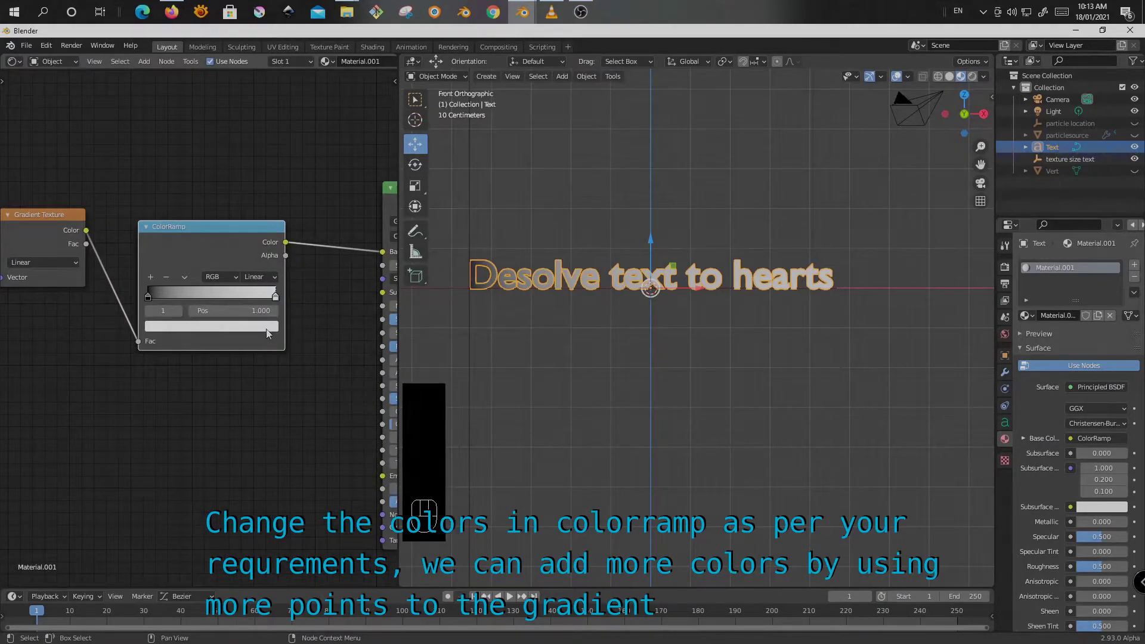
{"action": "left_click", "coordinate": [272, 327]}
{"action": "left_click", "coordinate": [201, 226]}
{"action": "left_click_drag", "start_coordinate": [200, 226], "coordinate": [212, 237]}
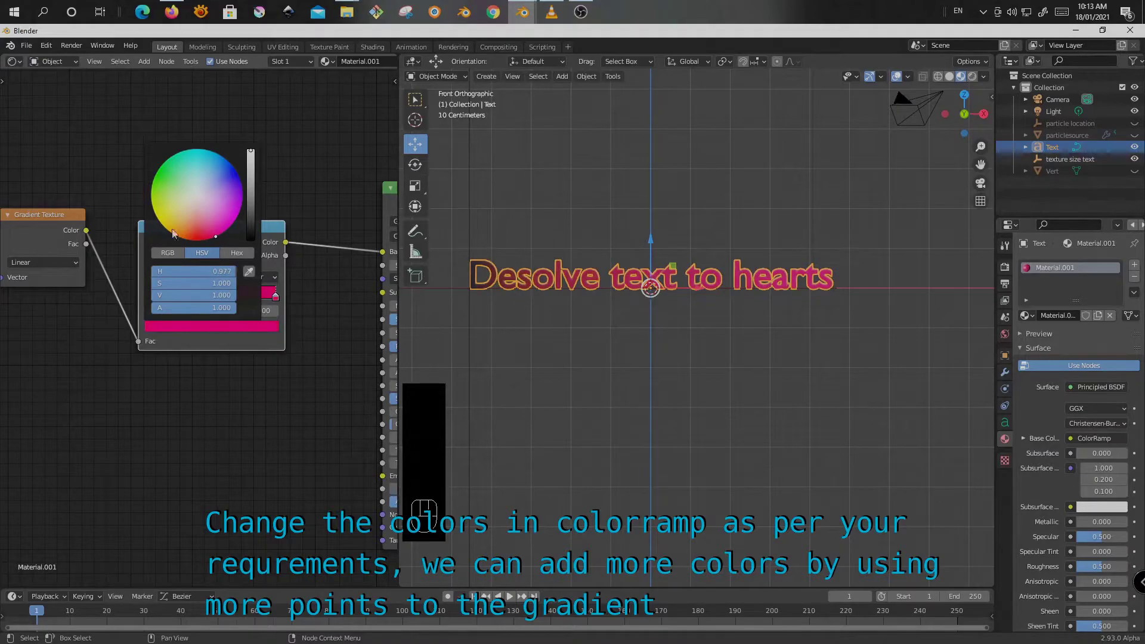
Set the ColorRamp stop at position 0 to a saturated blue.
{"action": "left_click", "coordinate": [147, 298]}
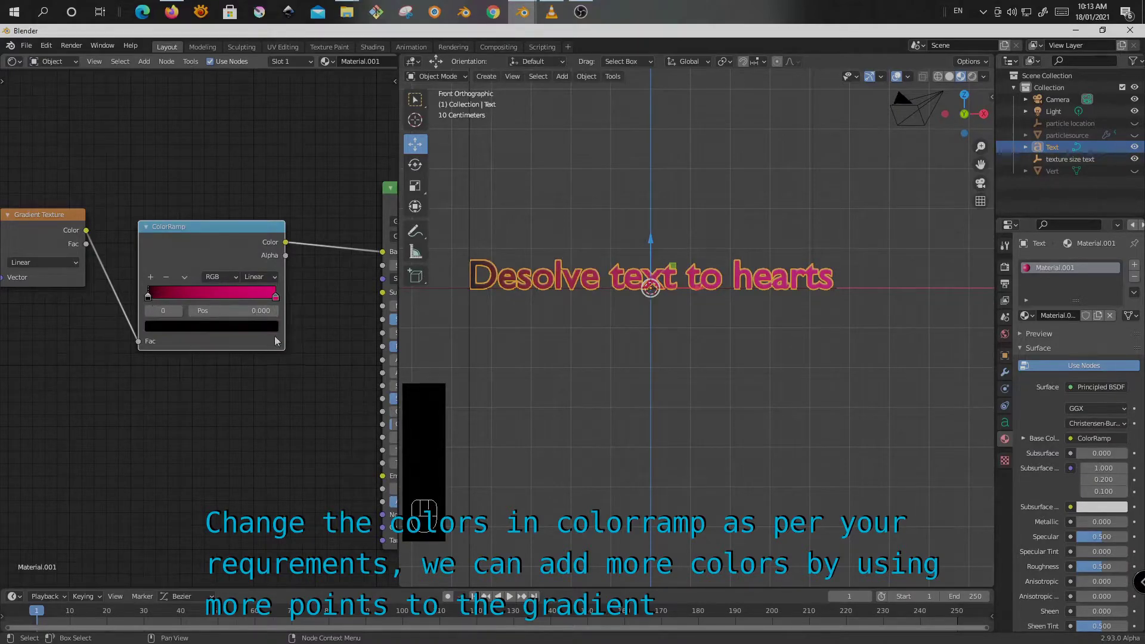
{"action": "left_click", "coordinate": [272, 327]}
{"action": "left_click_drag", "start_coordinate": [252, 216], "coordinate": [236, 167]}
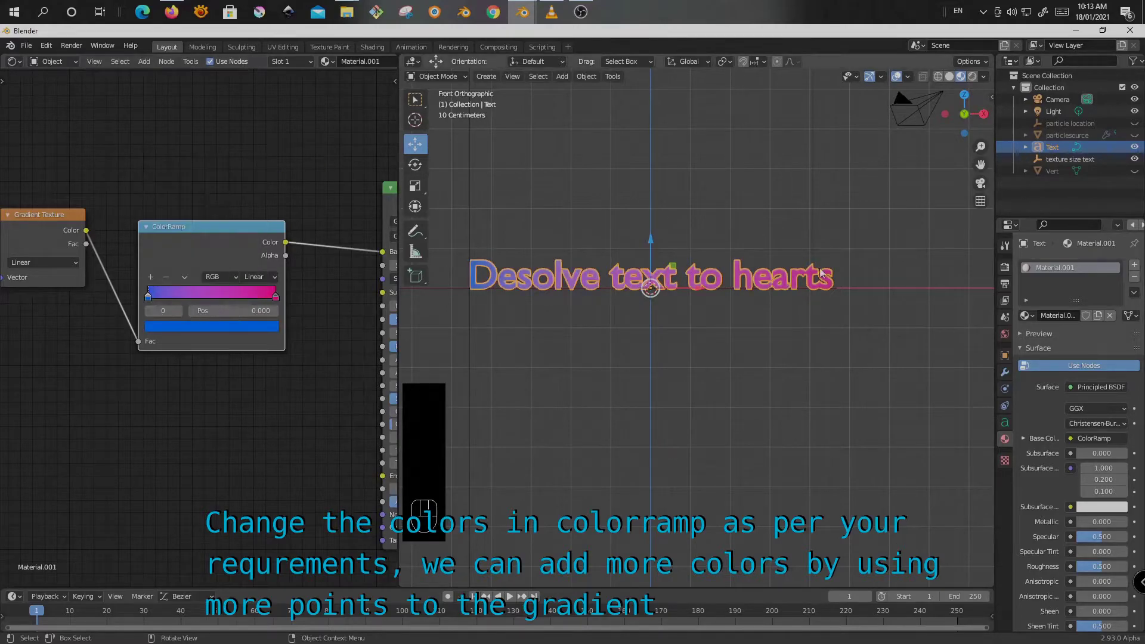
{"action": "scroll", "coordinate": [650, 292], "scroll_direction": "up", "scroll_amount": 4}
{"action": "scroll", "coordinate": [665, 299], "scroll_direction": "down", "scroll_amount": 4}
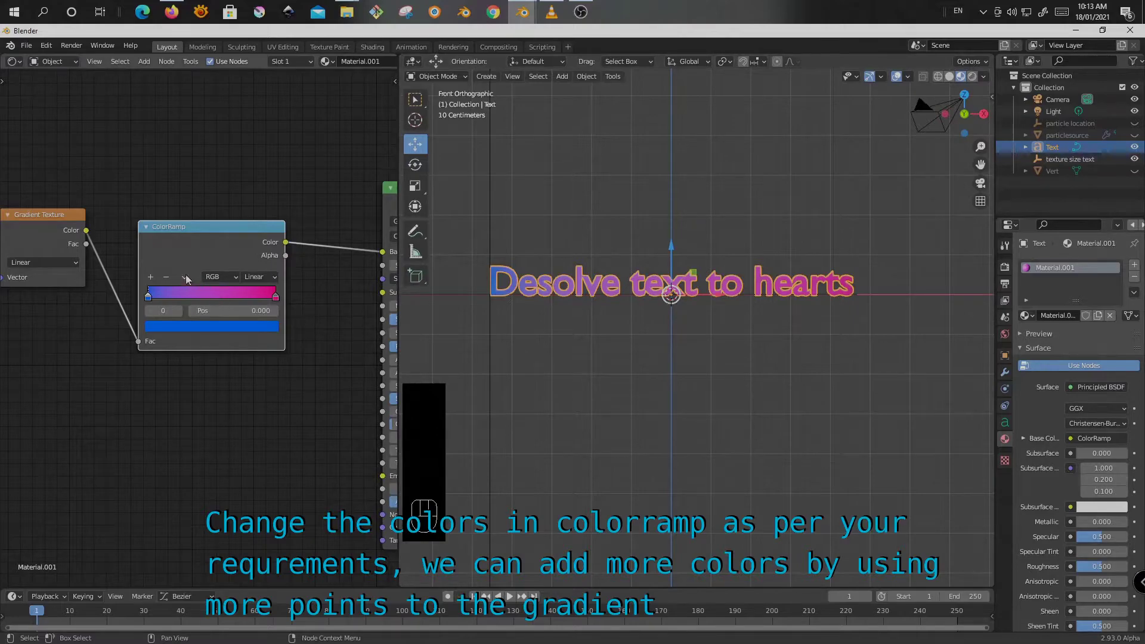
Add a third ColorRamp stop at position 0.5 and color it golden yellow with saturation 1.
{"action": "left_click", "coordinate": [152, 280]}
{"action": "left_click", "coordinate": [263, 327]}
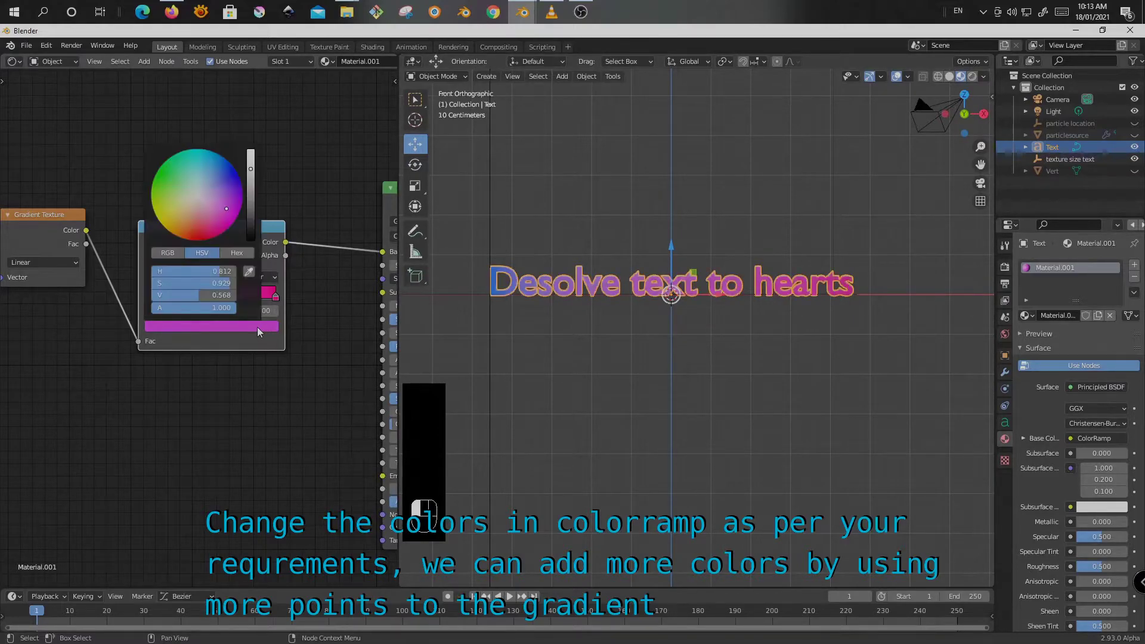
{"action": "left_click", "coordinate": [164, 227]}
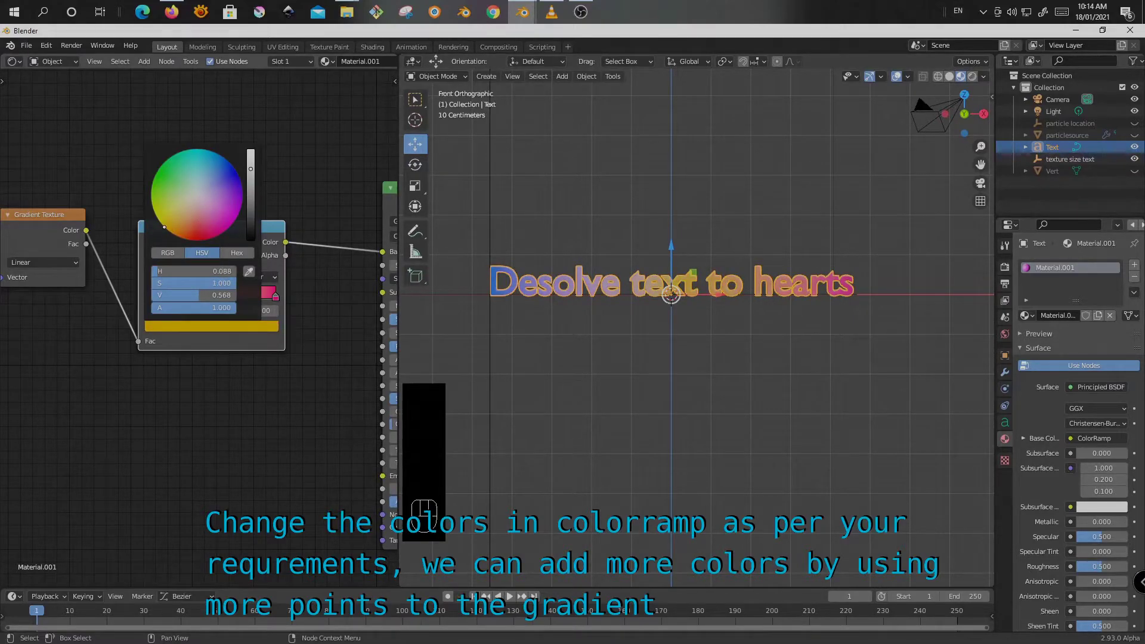
Shift the blue and pink ColorRamp stops slightly inward and raise the golden middle stop's brightness value to 1.
{"action": "left_click_drag", "start_coordinate": [275, 297], "coordinate": [255, 303]}
{"action": "left_click_drag", "start_coordinate": [149, 298], "coordinate": [159, 300]}
{"action": "left_click", "coordinate": [216, 300]}
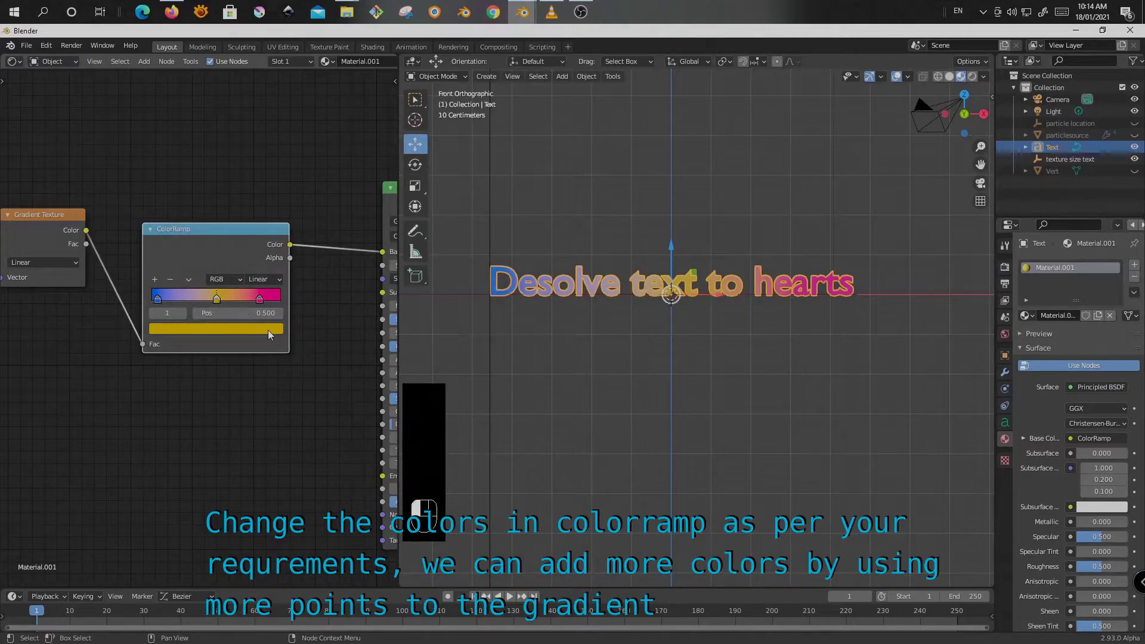
{"action": "left_click", "coordinate": [271, 332]}
{"action": "left_click_drag", "start_coordinate": [255, 172], "coordinate": [254, 153]}
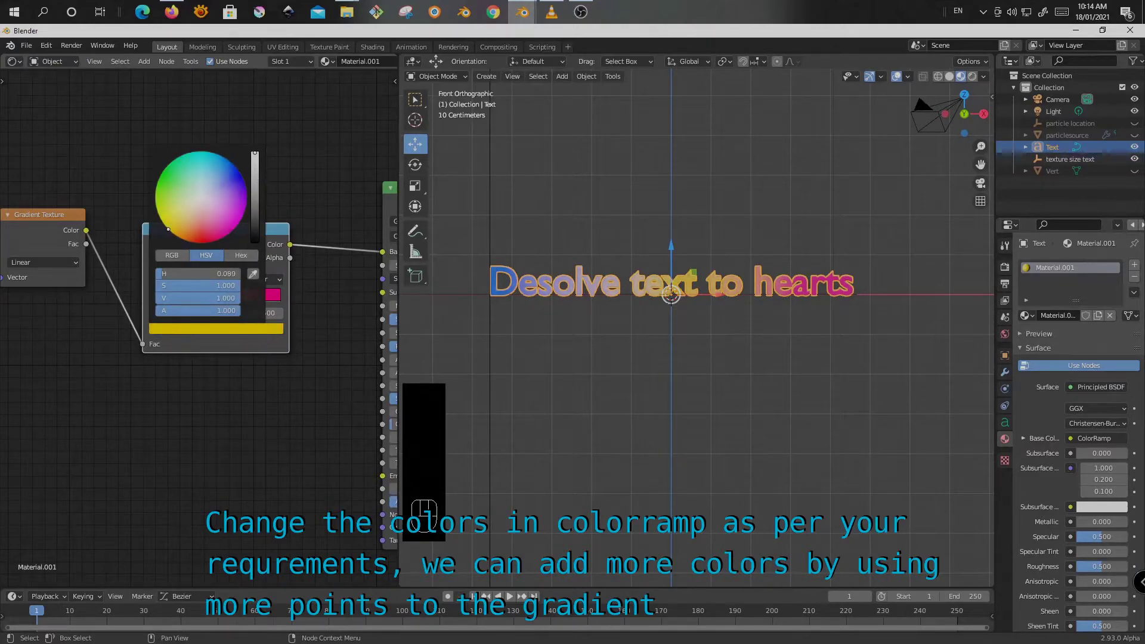
{"action": "left_click", "coordinate": [744, 348]}
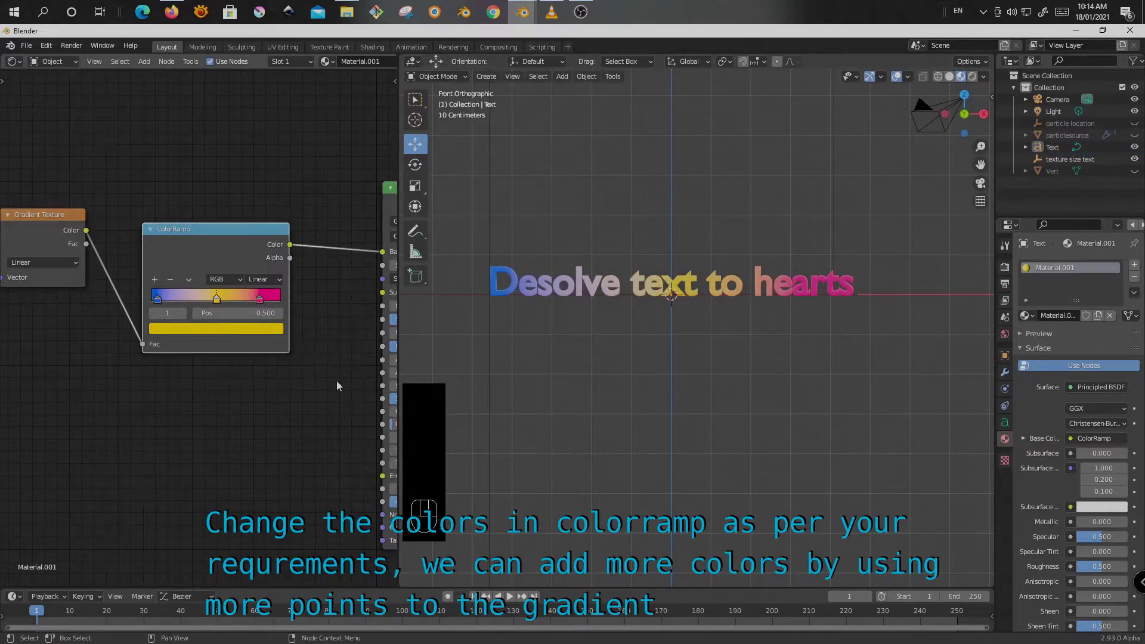
Connect the ColorRamp's Color output to the Principled BSDF's Emission input as well and switch the viewport to Rendered shading.
{"action": "scroll", "coordinate": [287, 322], "scroll_direction": "down", "scroll_amount": 4}
{"action": "left_click_drag", "start_coordinate": [230, 265], "coordinate": [278, 389]}
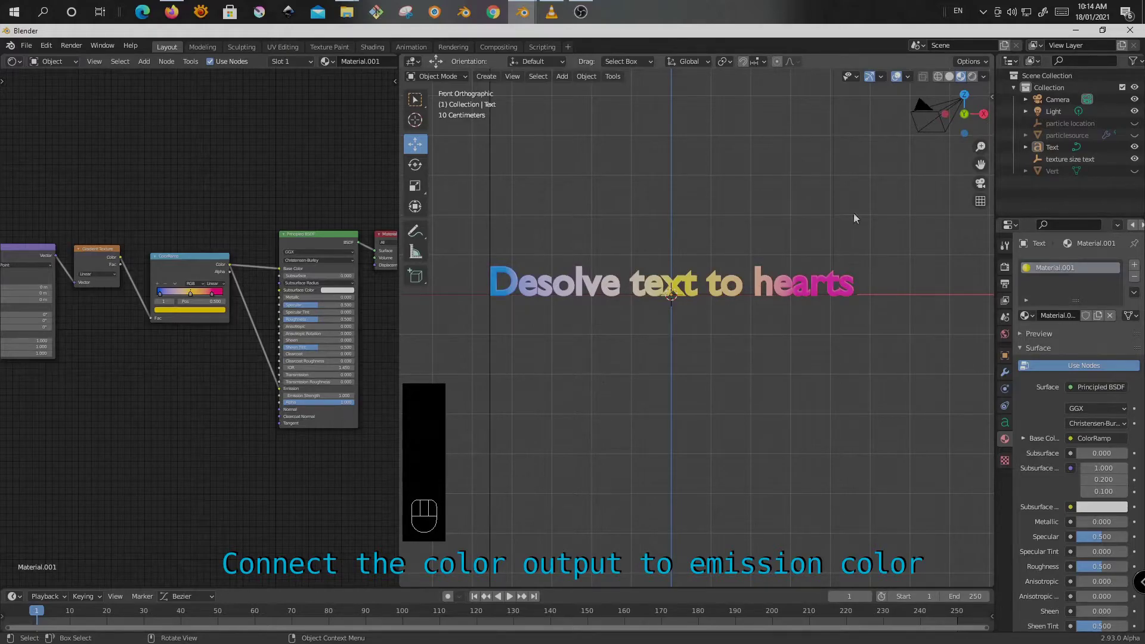
{"action": "left_click", "coordinate": [973, 77]}
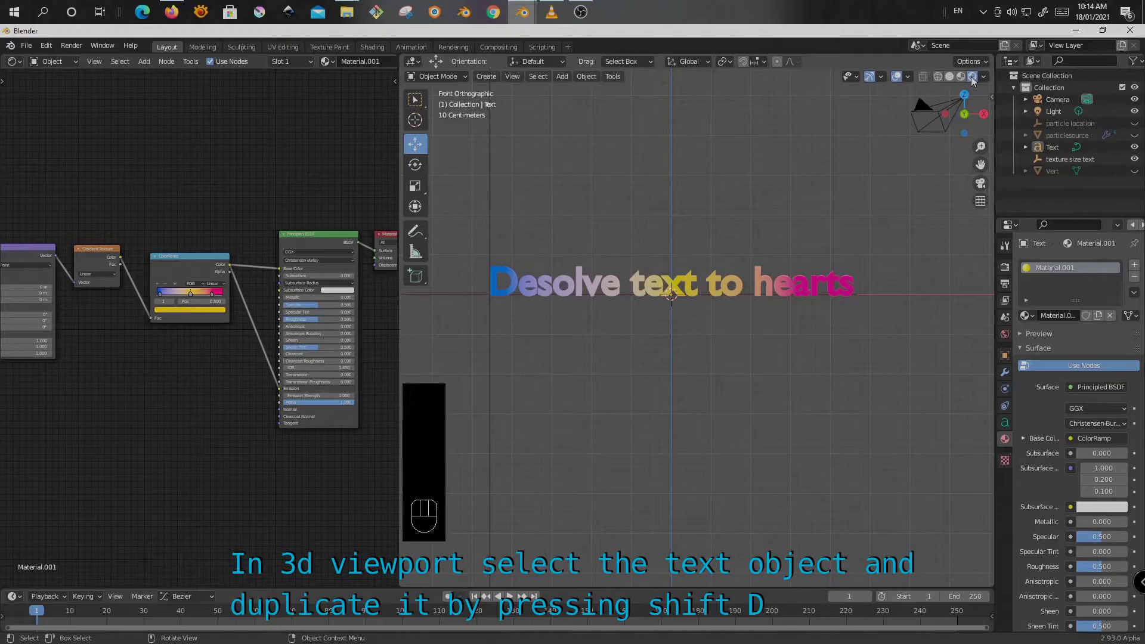
Duplicate the text object and leave the copy in the same place as the original.
{"action": "scroll", "coordinate": [872, 370], "scroll_direction": "down", "scroll_amount": 2}
{"action": "scroll", "coordinate": [794, 334], "scroll_direction": "up", "scroll_amount": 3}
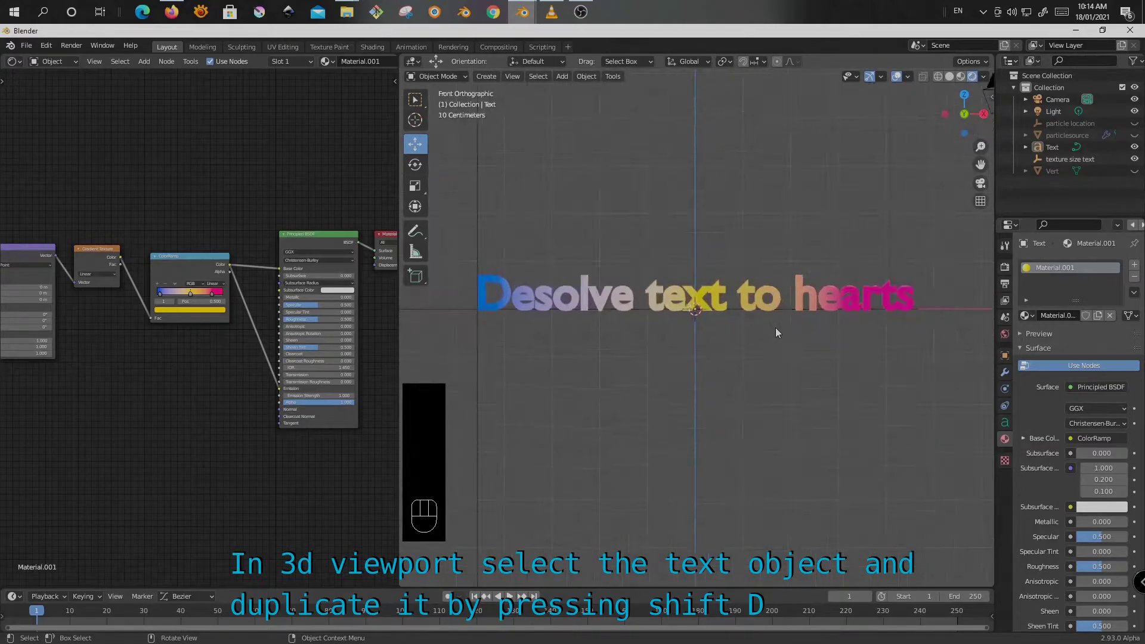
{"action": "left_click", "coordinate": [769, 311]}
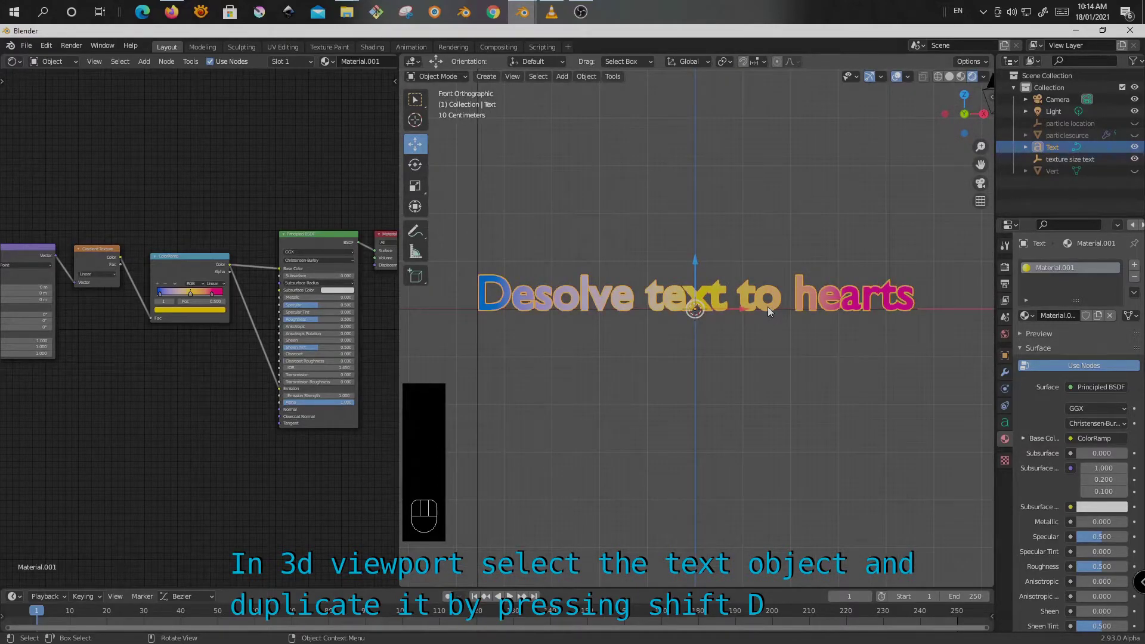
{"action": "key", "text": "shift+d"}
{"action": "right_click", "coordinate": [768, 306]}
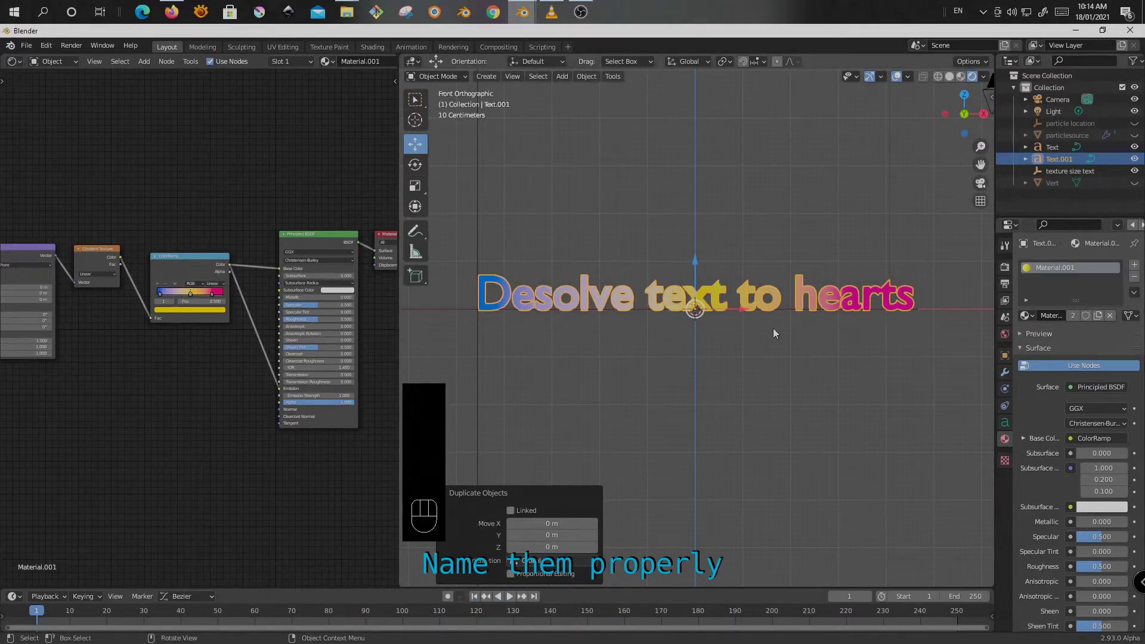
Rename the original text object "desolve" and its duplicate "this is".
{"action": "left_click", "coordinate": [1055, 149]}
{"action": "double_click", "coordinate": [1056, 149]}
{"action": "type", "text": "desolve"}
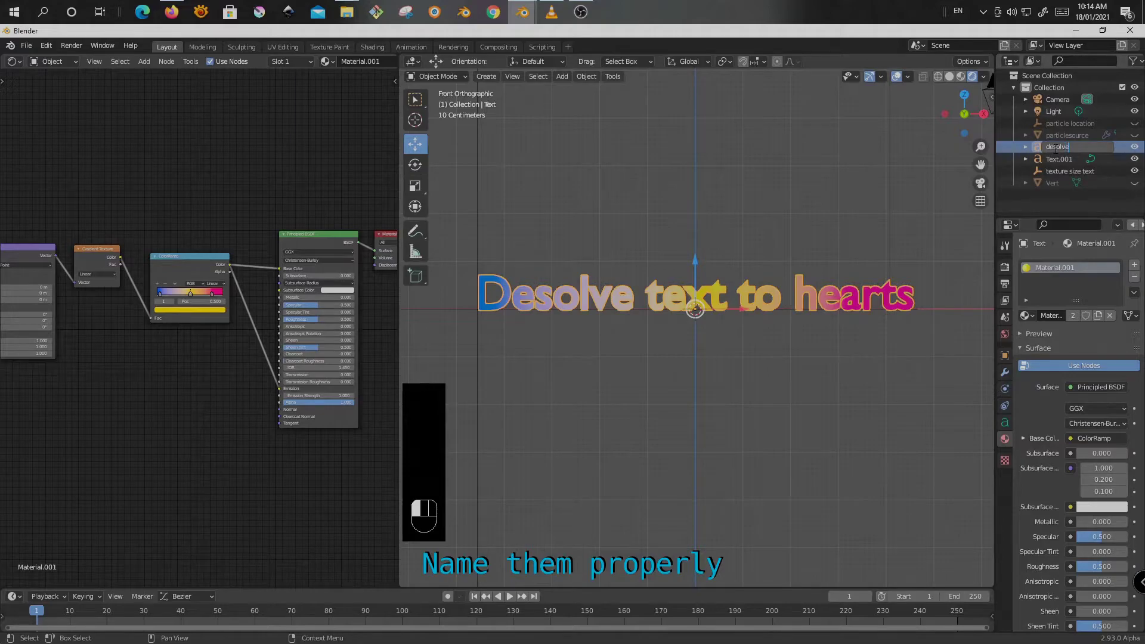
{"action": "key", "text": "Return"}
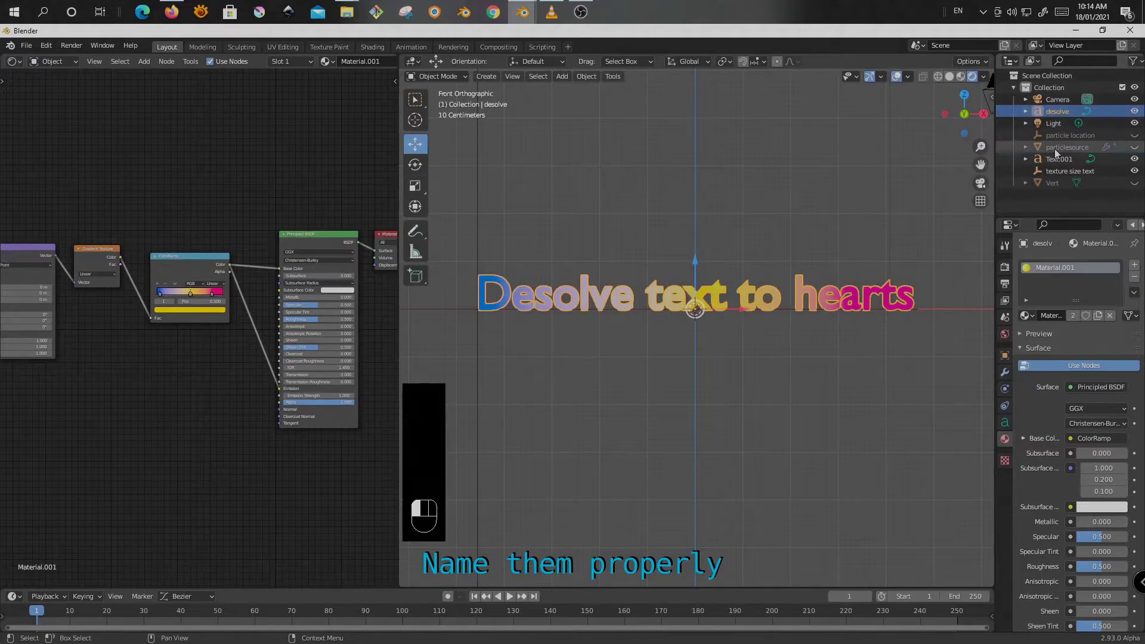
{"action": "double_click", "coordinate": [1055, 159]}
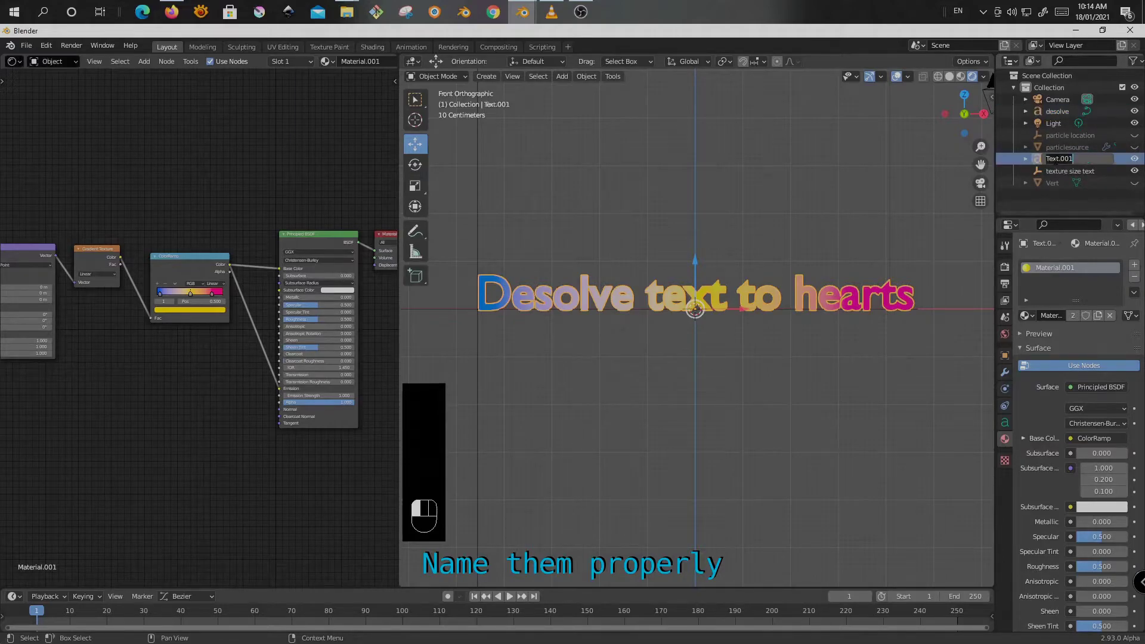
{"action": "type", "text": "this is"}
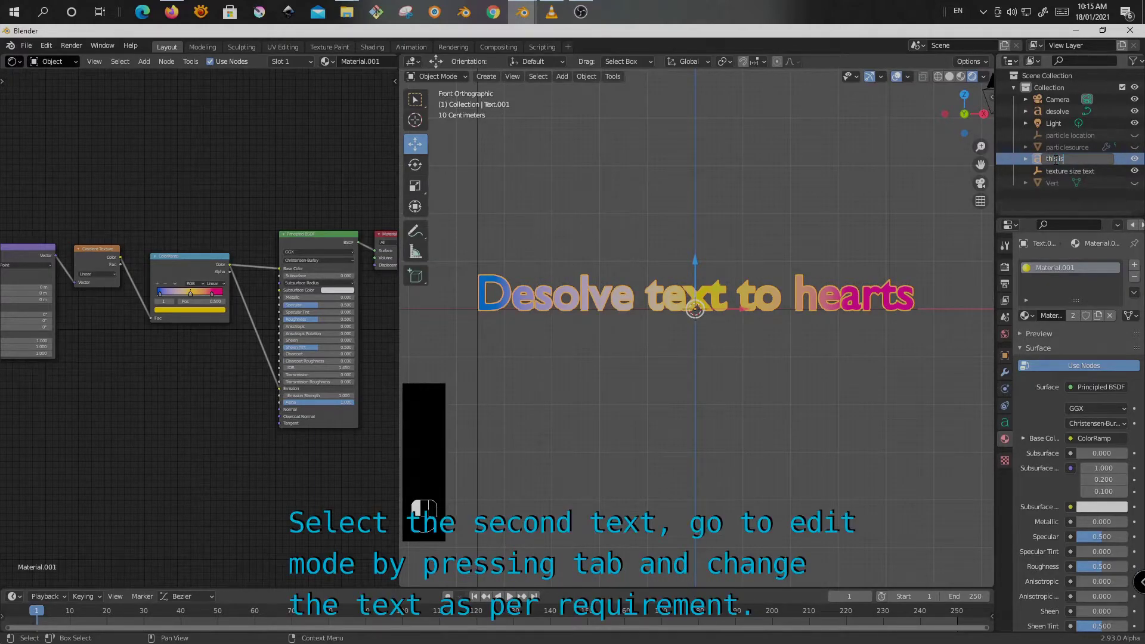
{"action": "key", "text": "Return"}
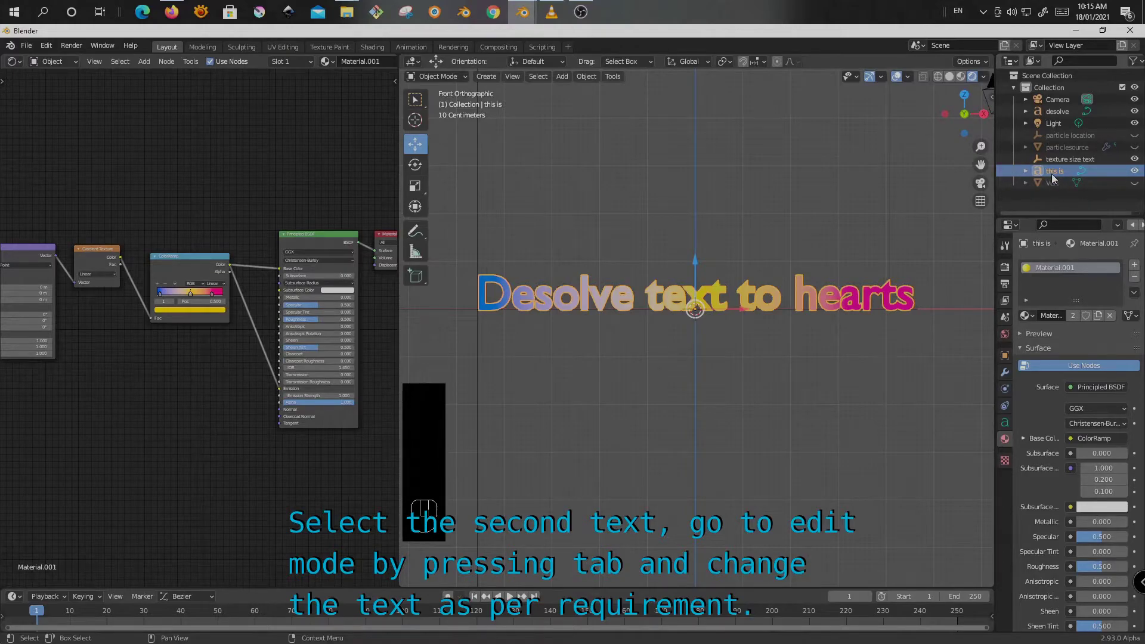
Hide the "desolve" text and replace the content of the "this is" text with "This is how i did it".
{"action": "left_click", "coordinate": [1131, 112]}
{"action": "key", "text": "Tab"}
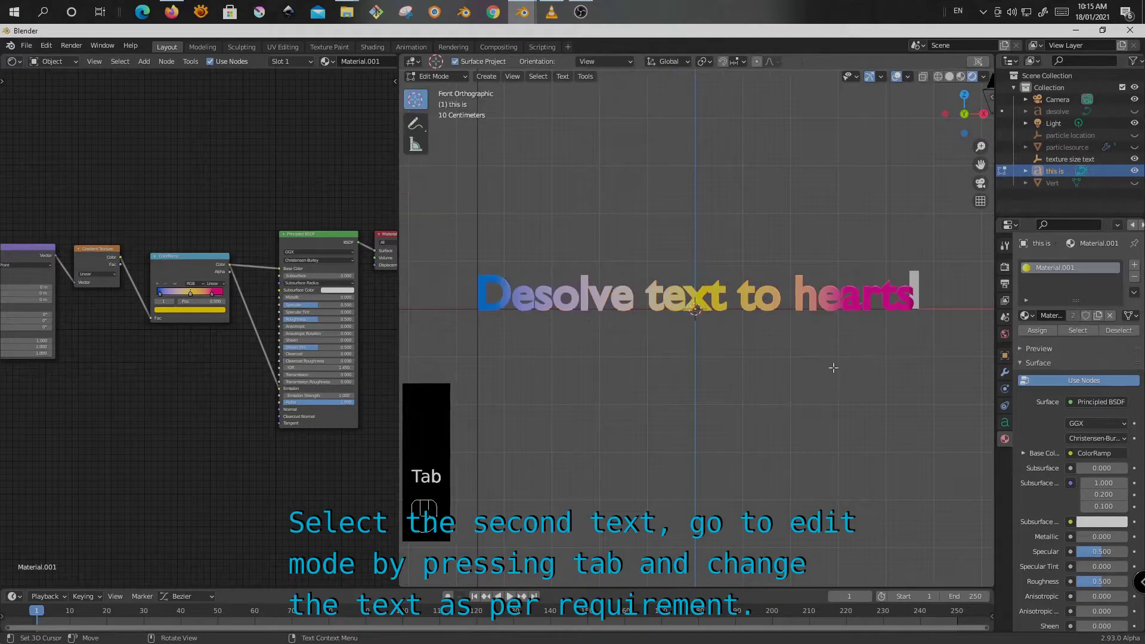
{"action": "key", "text": "BackSpace"}
{"action": "key", "text": "BackSpace"}
{"action": "key", "text": "BackSpace"}
{"action": "key", "text": "BackSpace"}
{"action": "key", "text": "BackSpace"}
{"action": "key", "text": "BackSpace"}
{"action": "key", "text": "BackSpace"}
{"action": "key", "text": "BackSpace"}
{"action": "key", "text": "BackSpace"}
{"action": "key", "text": "BackSpace"}
{"action": "key", "text": "BackSpace"}
{"action": "key", "text": "BackSpace"}
{"action": "key", "text": "BackSpace"}
{"action": "key", "text": "BackSpace"}
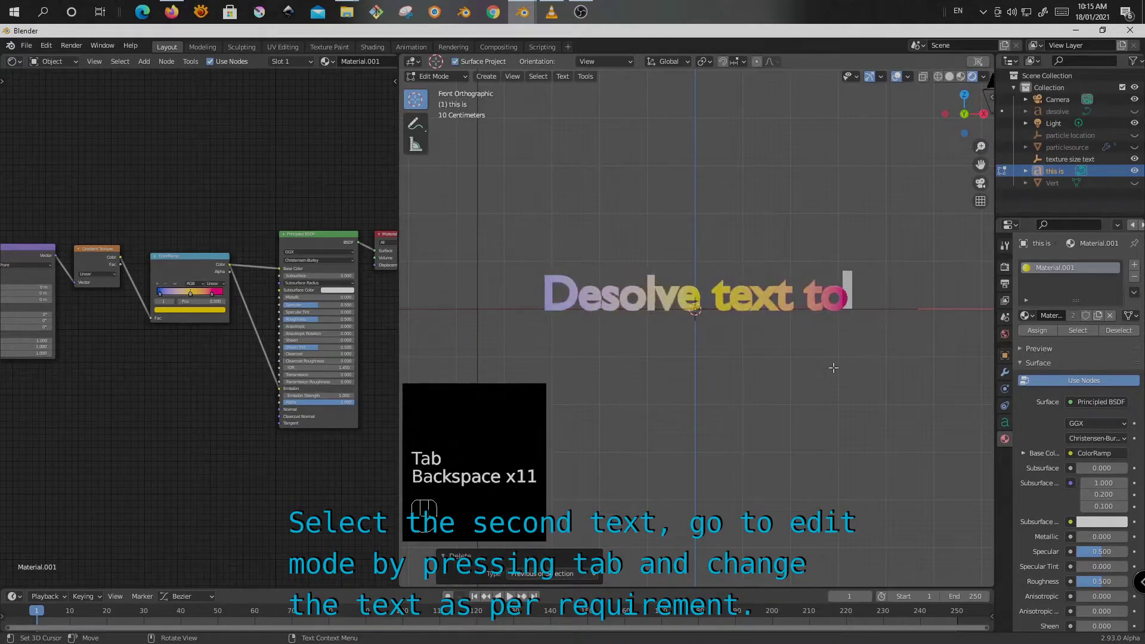
{"action": "key", "text": "BackSpace"}
{"action": "key", "text": "BackSpace"}
{"action": "key", "text": "BackSpace"}
{"action": "key", "text": "BackSpace"}
{"action": "key", "text": "BackSpace"}
{"action": "key", "text": "BackSpace"}
{"action": "key", "text": "BackSpace"}
{"action": "key", "text": "BackSpace"}
{"action": "key", "text": "BackSpace"}
{"action": "key", "text": "BackSpace"}
{"action": "key", "text": "BackSpace"}
{"action": "key", "text": "BackSpace"}
{"action": "key", "text": "BackSpace"}
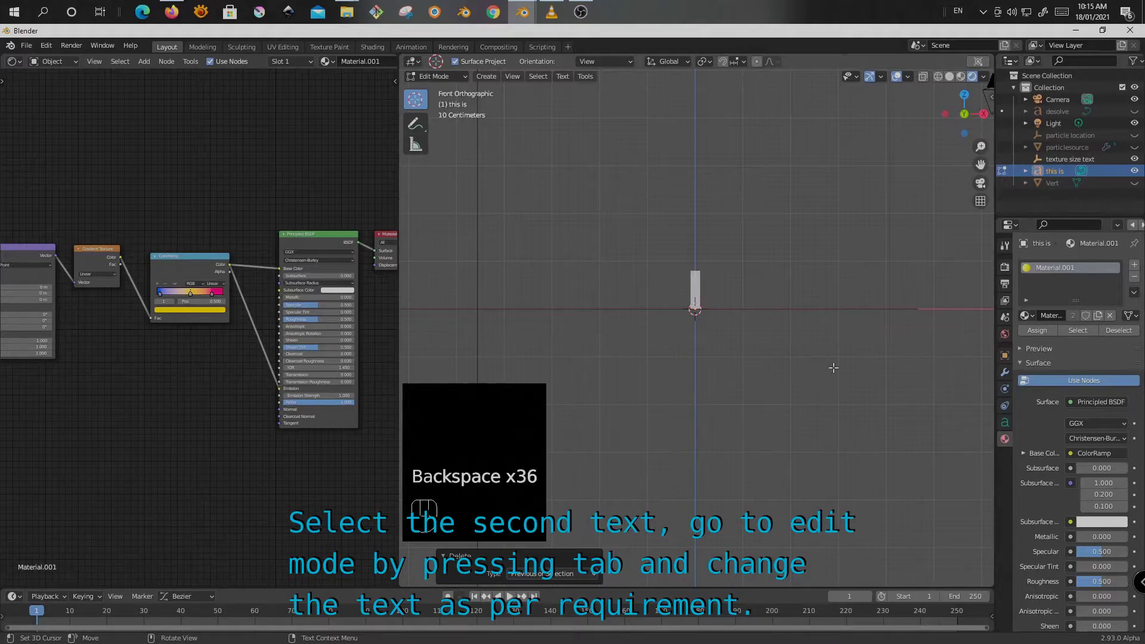
{"action": "type", "text": "Thi"}
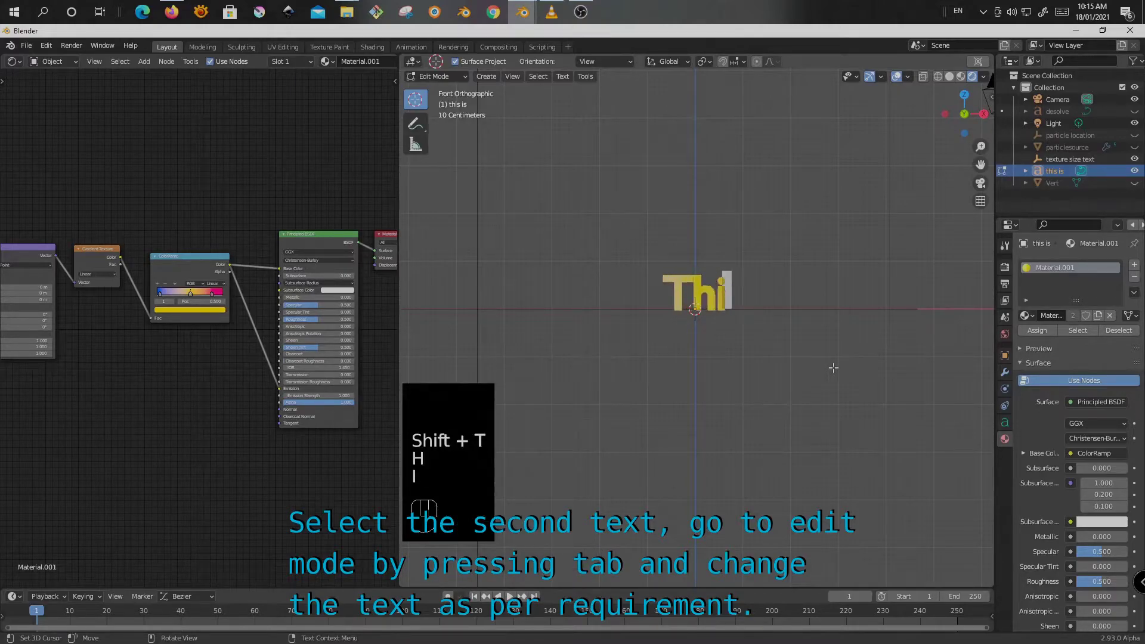
{"action": "type", "text": "s is how i"}
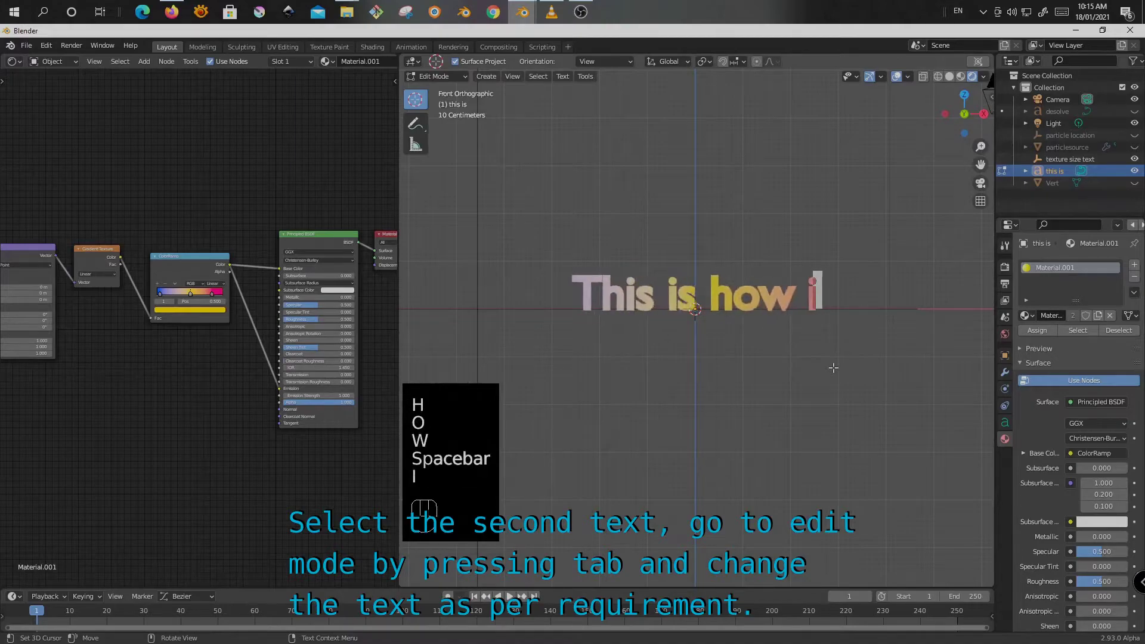
{"action": "type", "text": " did it"}
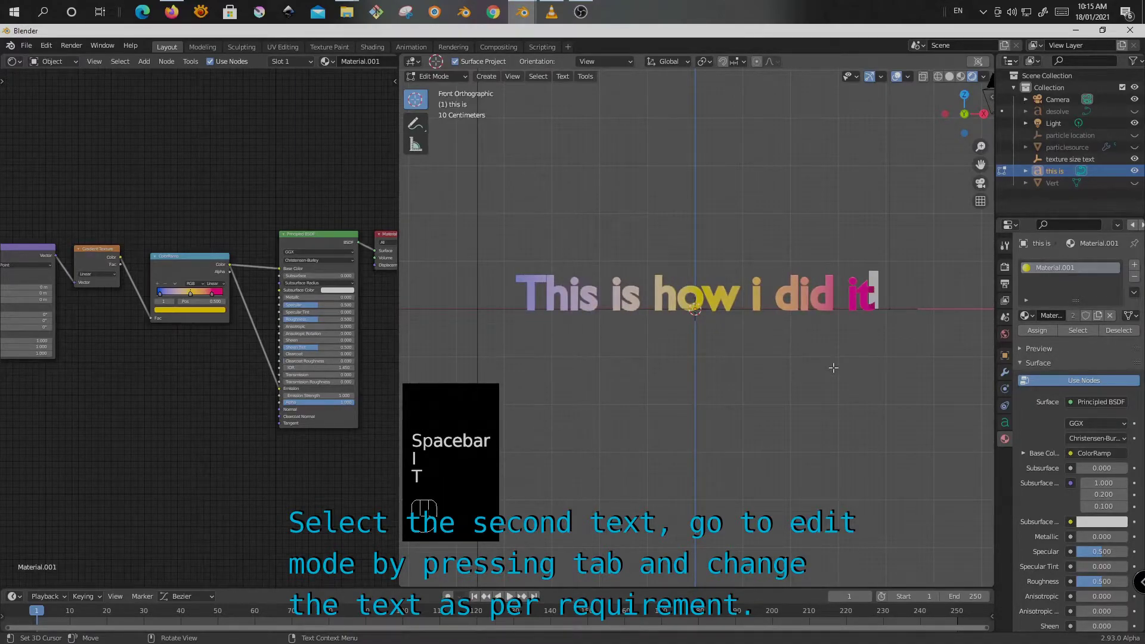
{"action": "key", "text": "Tab"}
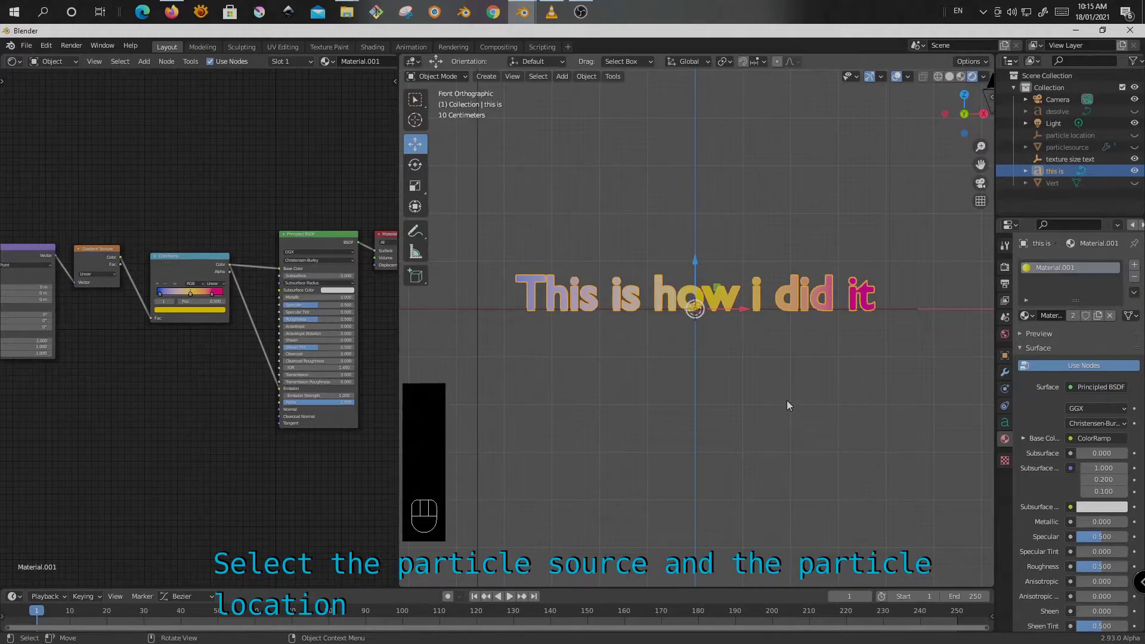
Unhide the particlesource and particle location objects and move both about 0.46 m up along Z to the text's height.
{"action": "key", "text": "shift"}
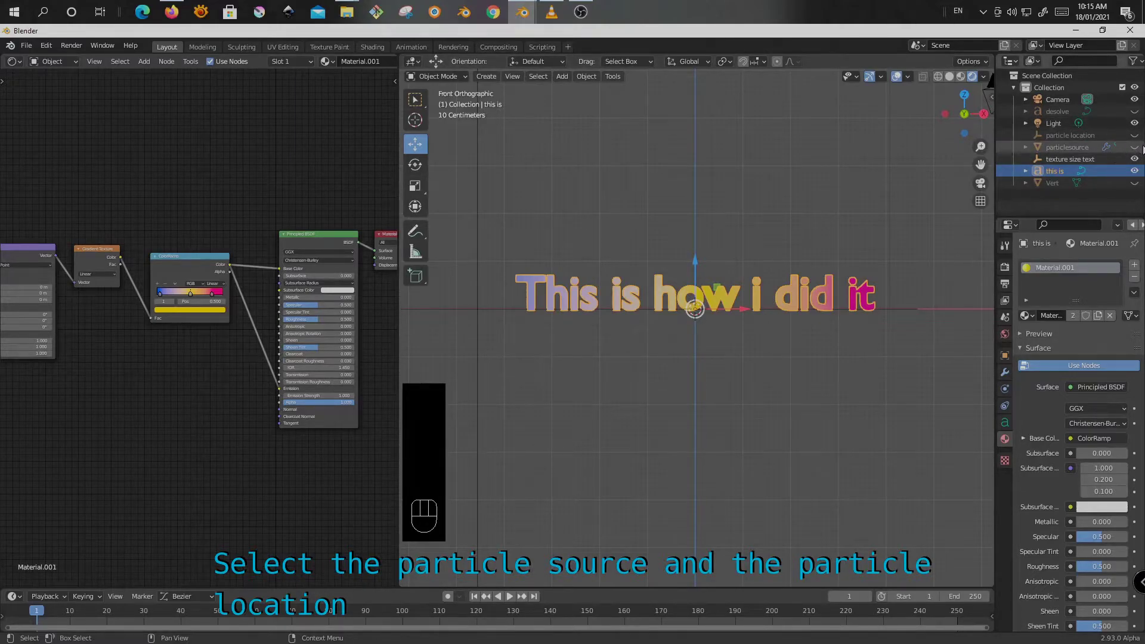
{"action": "left_click", "coordinate": [1134, 147]}
{"action": "left_click", "coordinate": [1135, 135]}
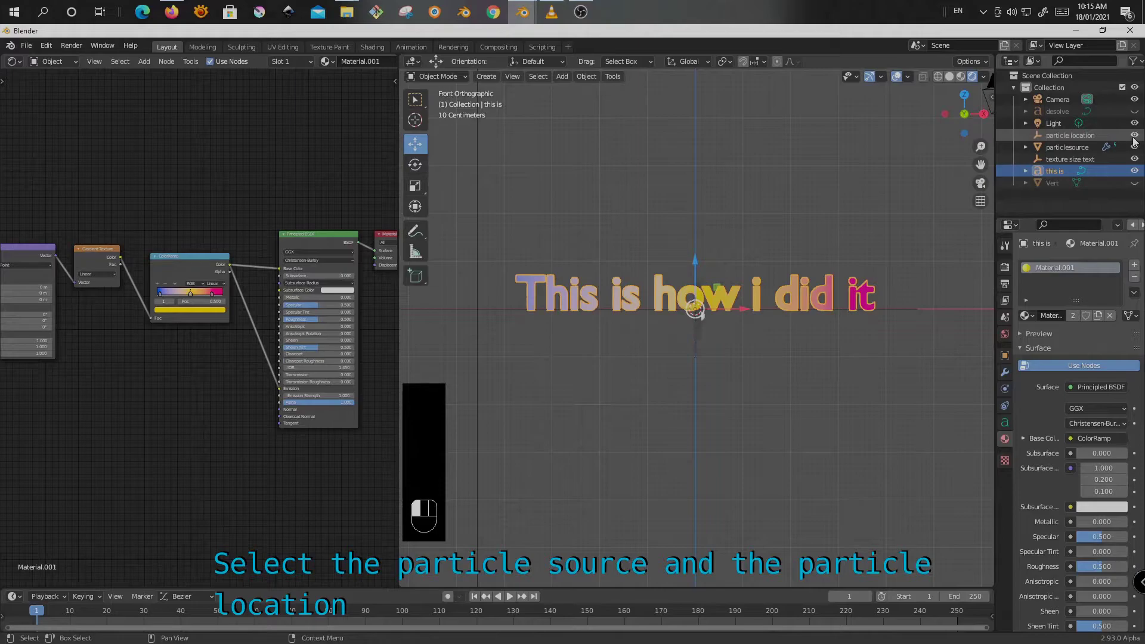
{"action": "left_click", "coordinate": [700, 332]}
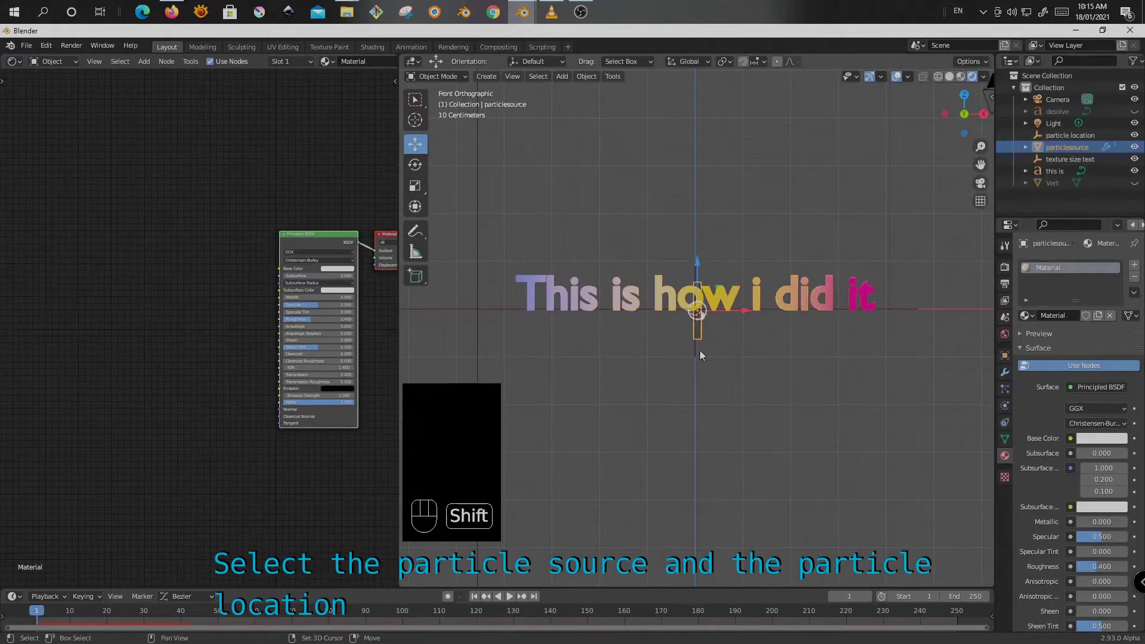
{"action": "left_click", "coordinate": [696, 355], "text": "shift"}
{"action": "left_click_drag", "start_coordinate": [697, 267], "coordinate": [697, 241]}
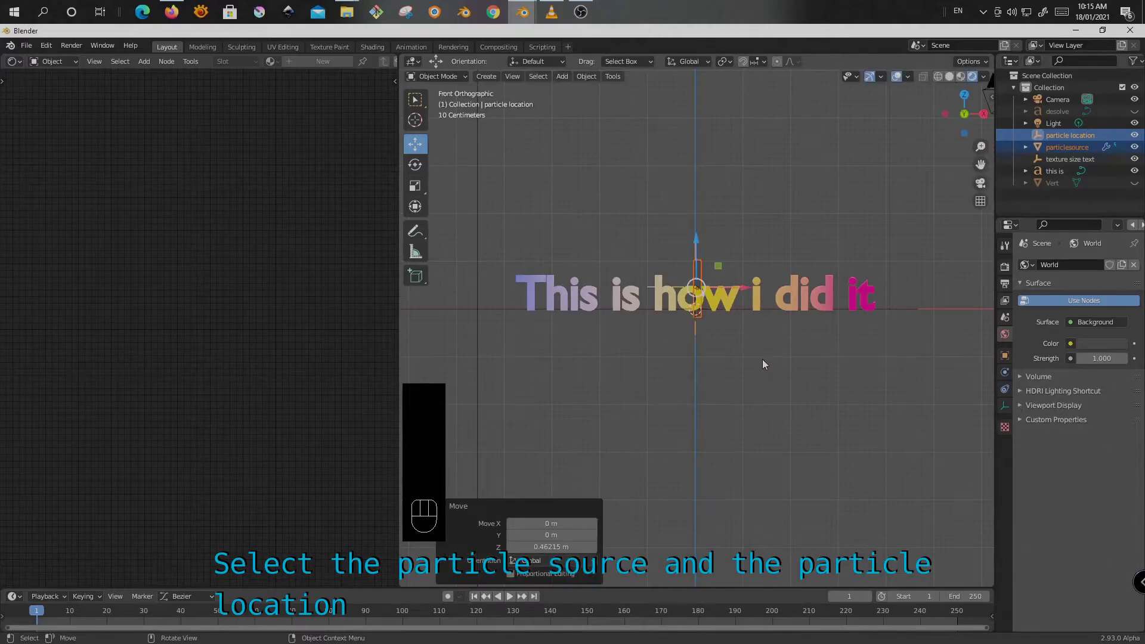
At frame 1, set the default keyframe interpolation to Linear and enable Auto Keying.
{"action": "left_click", "coordinate": [475, 598]}
{"action": "left_click", "coordinate": [179, 598]}
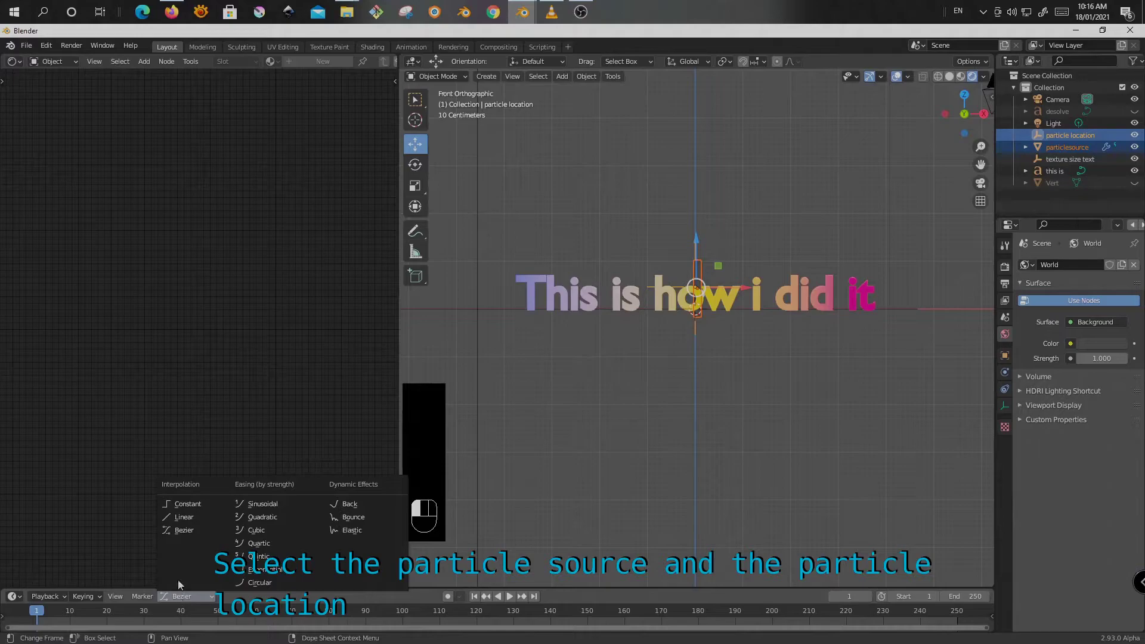
{"action": "left_click", "coordinate": [183, 518]}
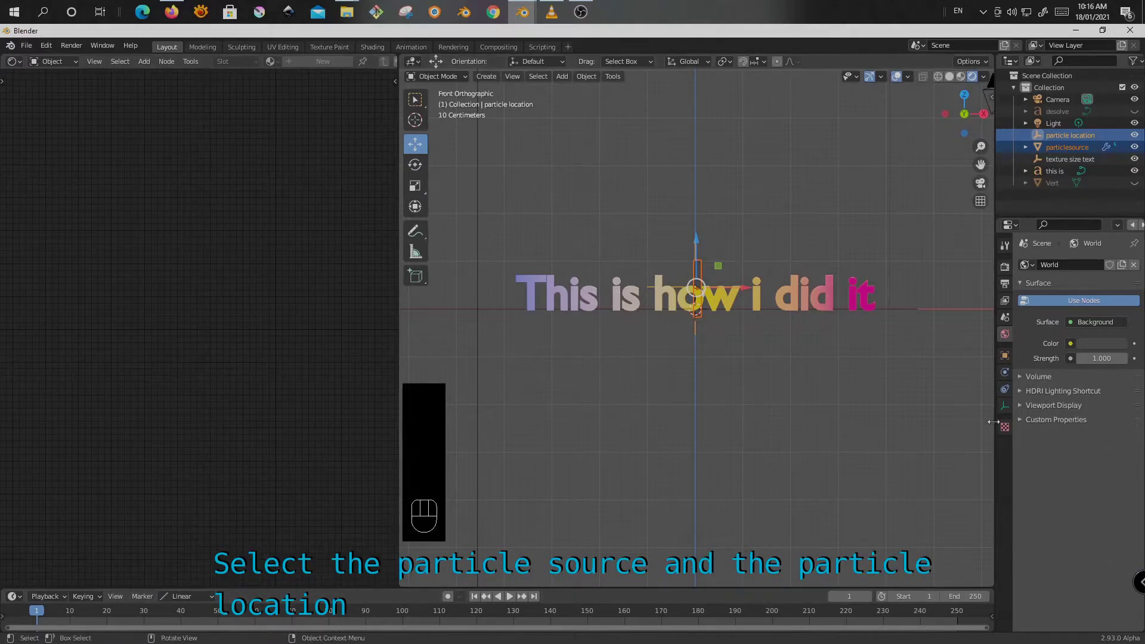
{"action": "left_click", "coordinate": [447, 597]}
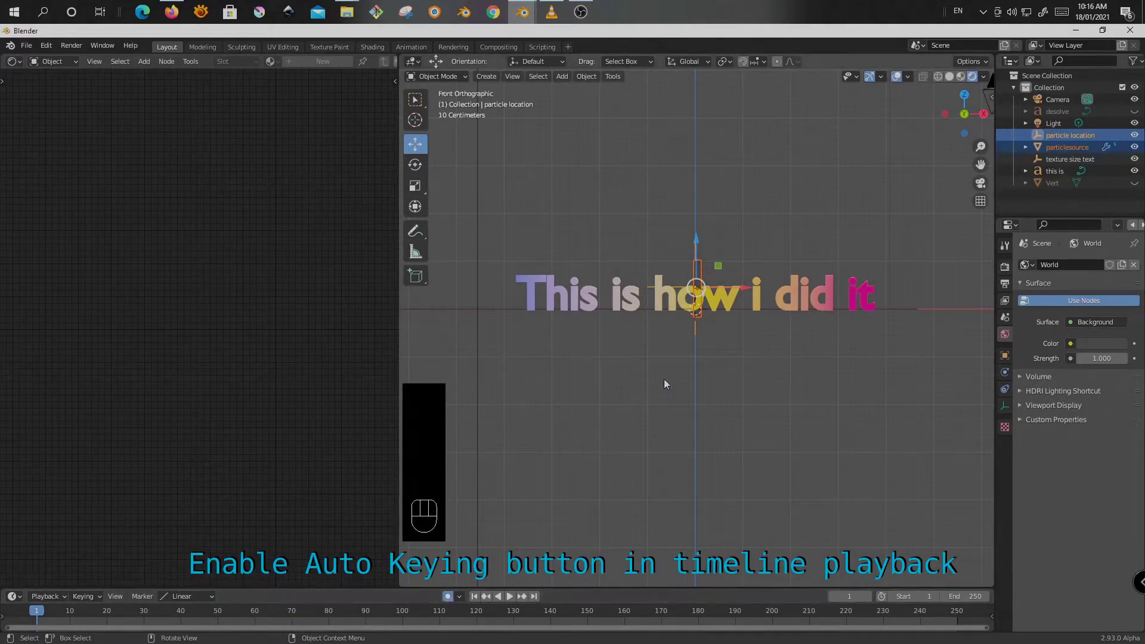
Unhide the "desolve" text and move the particlesource and particle location along negative X to just before its first letter, auto-keying them at frame 1.
{"action": "left_click_drag", "start_coordinate": [745, 291], "coordinate": [609, 291]}
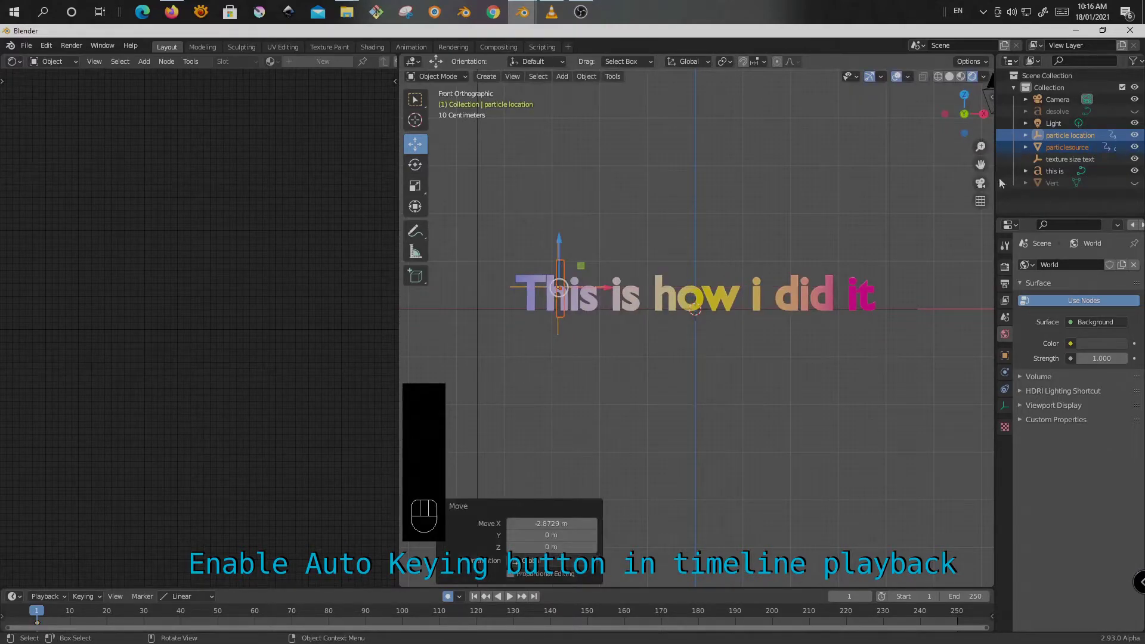
{"action": "left_click", "coordinate": [1135, 111]}
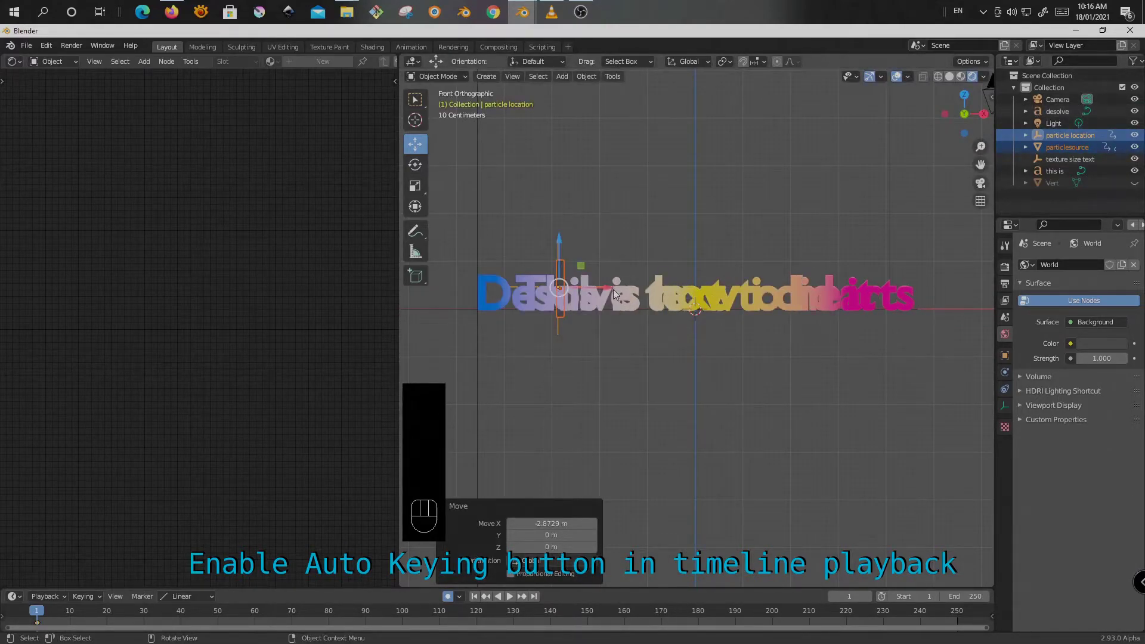
{"action": "left_click_drag", "start_coordinate": [612, 295], "coordinate": [511, 295]}
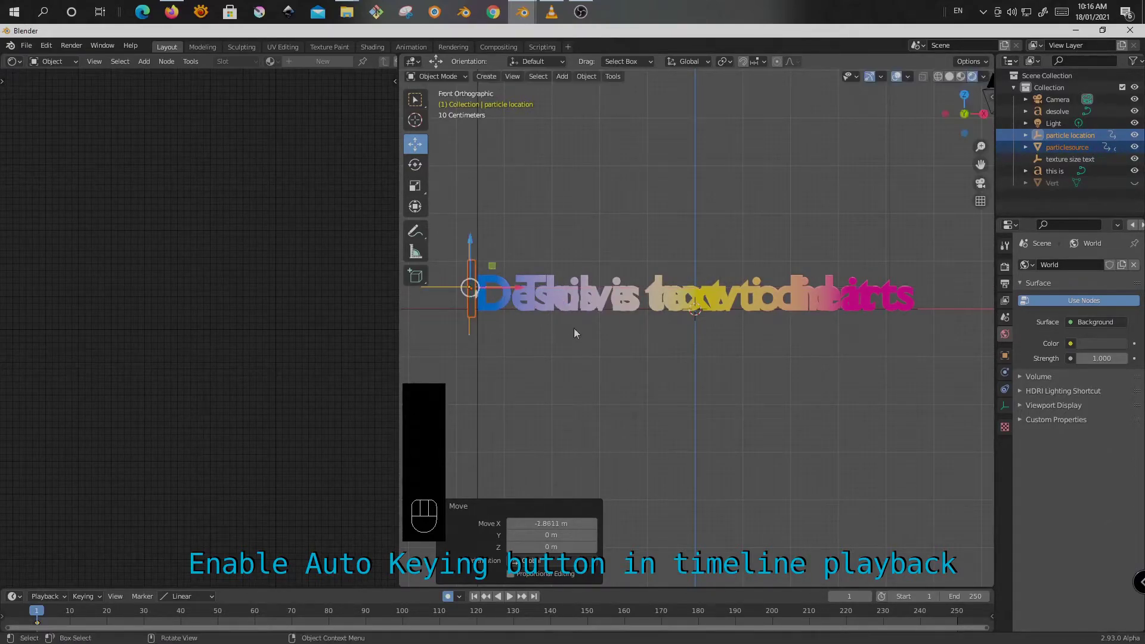
At frame 250, move the particlesource and particle location about 10.4 m along X past the text's end to auto-key them, then disable Auto Keying.
{"action": "left_click", "coordinate": [534, 598]}
{"action": "left_click_drag", "start_coordinate": [518, 293], "coordinate": [464, 398]}
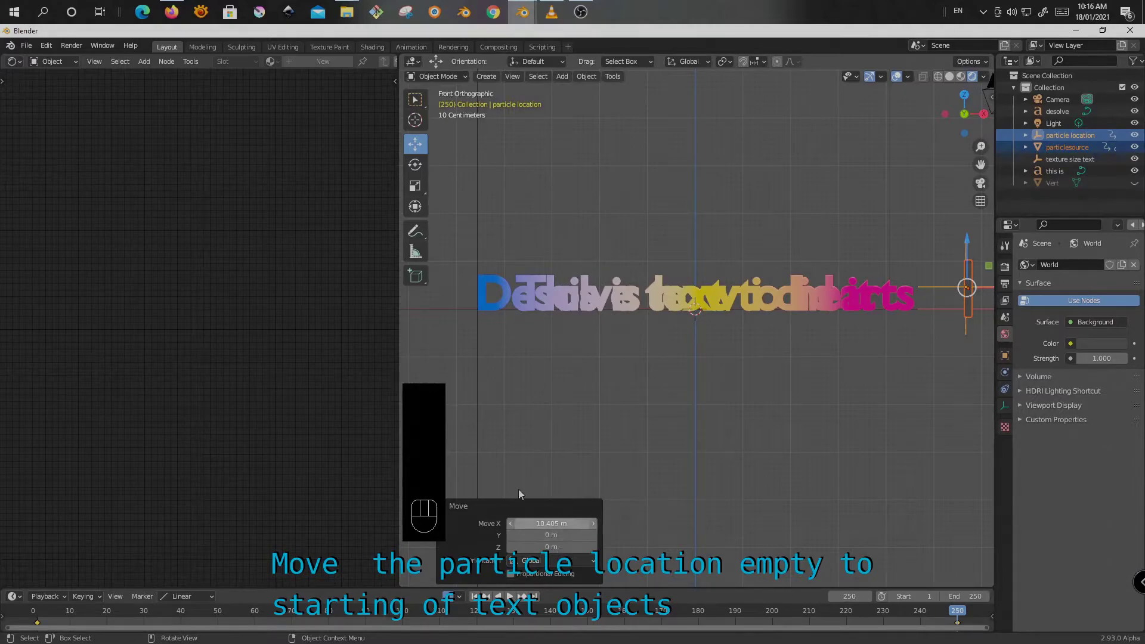
{"action": "scroll", "coordinate": [672, 423], "scroll_direction": "down", "scroll_amount": 1}
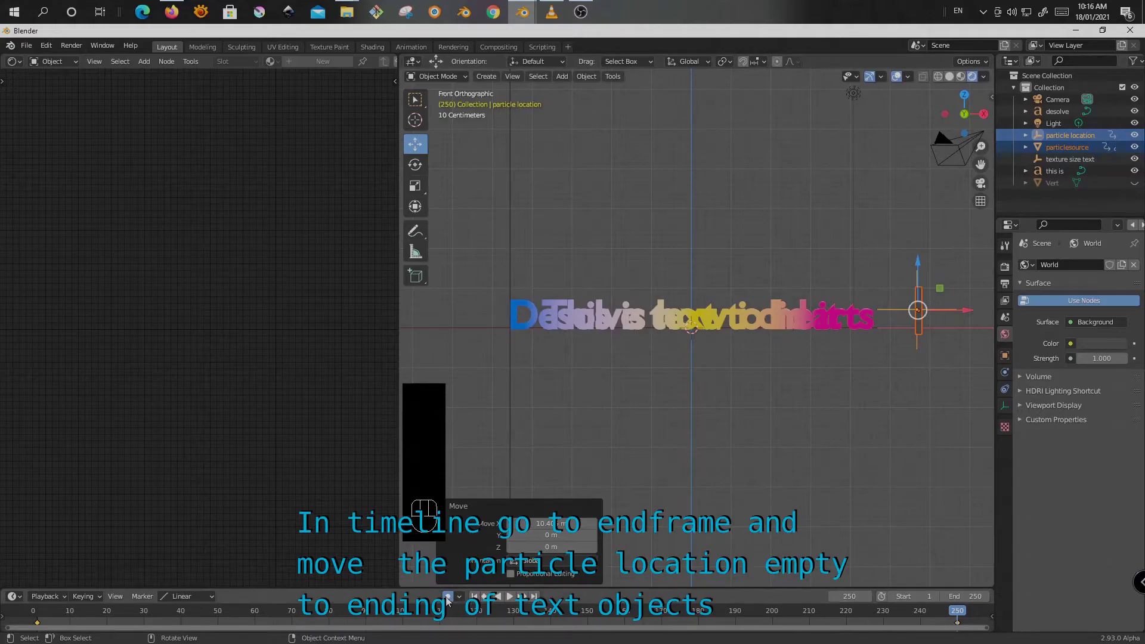
{"action": "left_click", "coordinate": [447, 599]}
{"action": "left_click", "coordinate": [655, 413]}
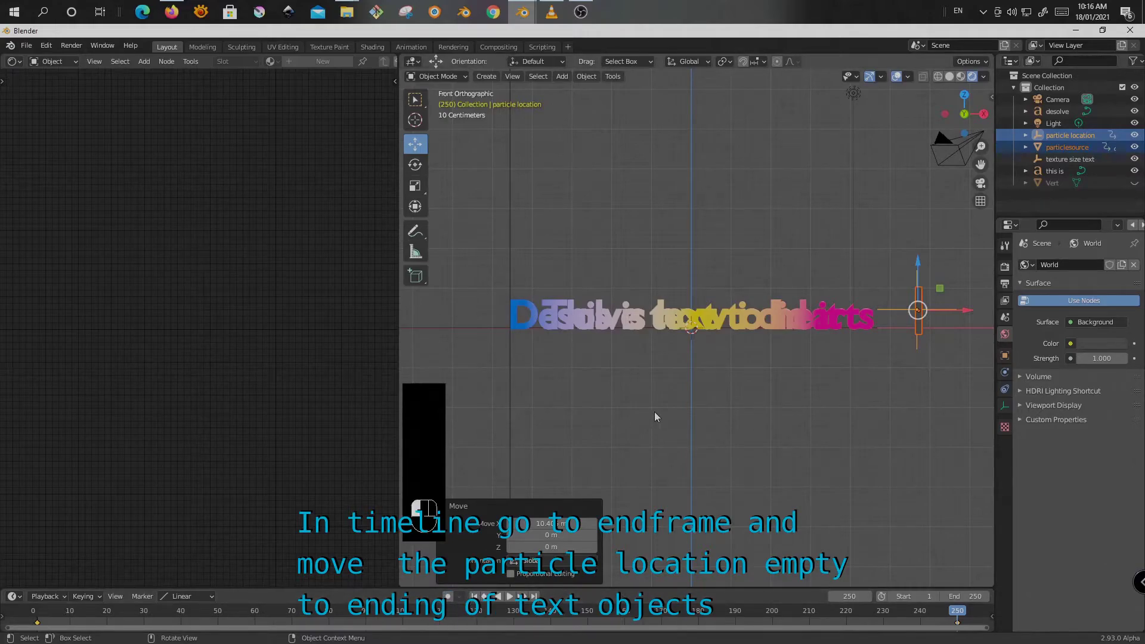
In the "desolve" text's material, duplicate the Texture Coordinate, Mapping, Gradient Texture and ColorRamp nodes and place the copies below the originals.
{"action": "left_click", "coordinate": [1053, 111]}
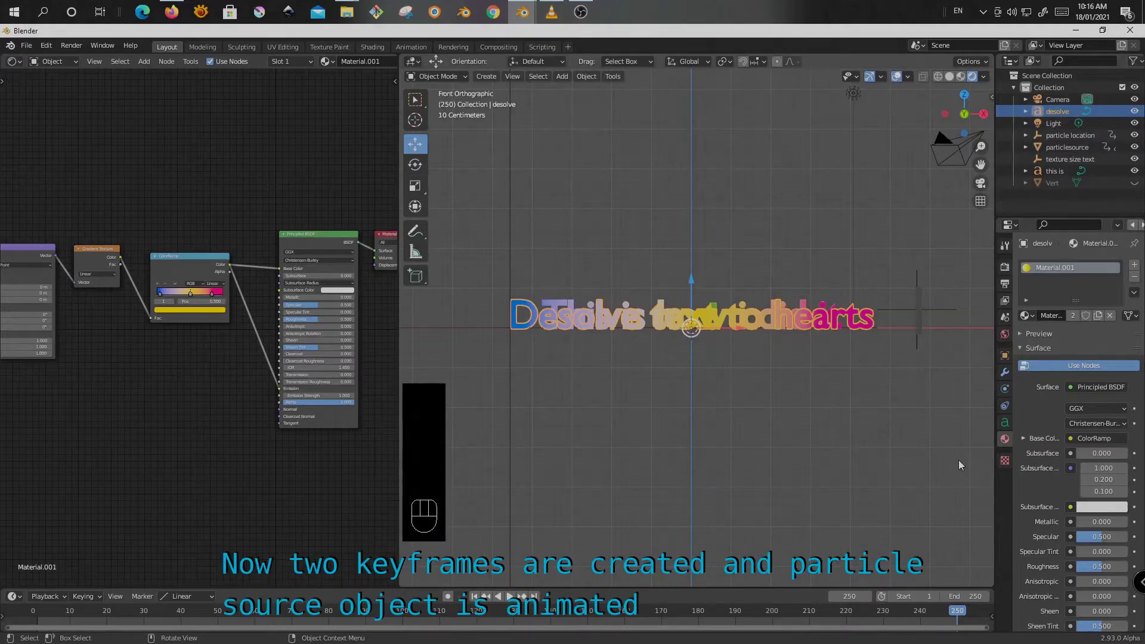
{"action": "scroll", "coordinate": [331, 475], "scroll_direction": "down", "scroll_amount": 3}
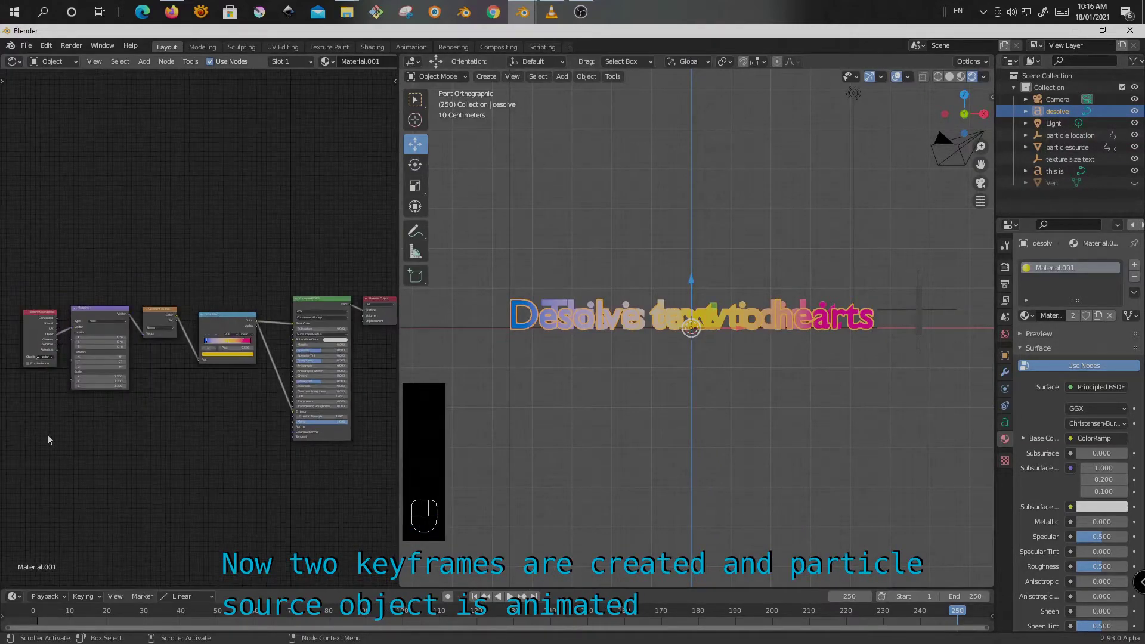
{"action": "scroll", "coordinate": [203, 414], "scroll_direction": "down", "scroll_amount": 2}
{"action": "left_click_drag", "start_coordinate": [215, 389], "coordinate": [73, 315]}
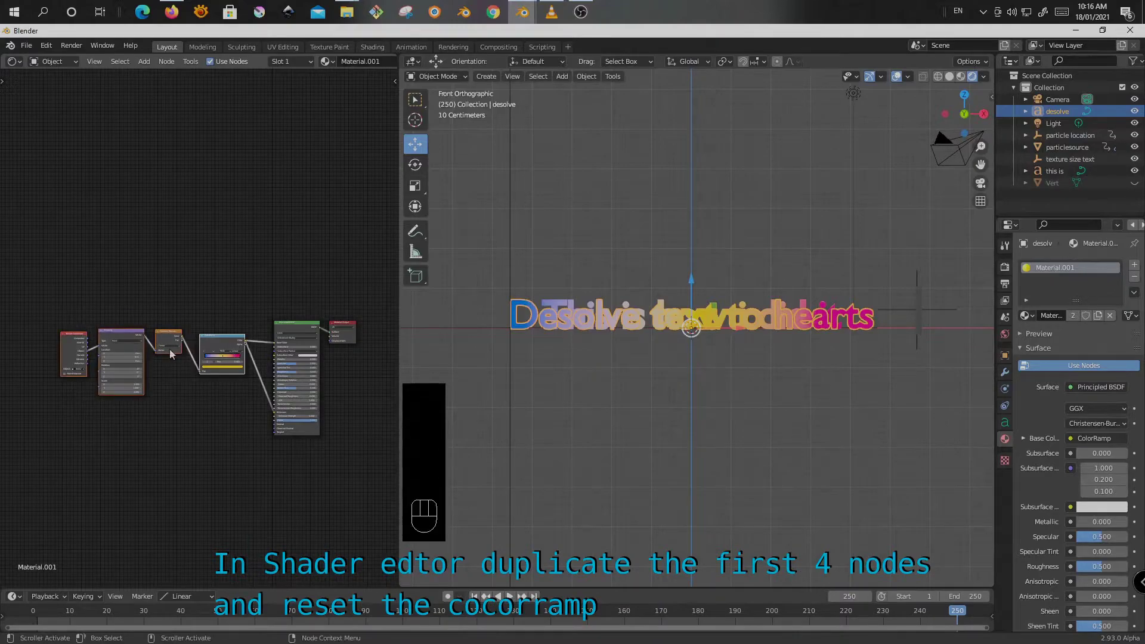
{"action": "key", "text": "shift+d"}
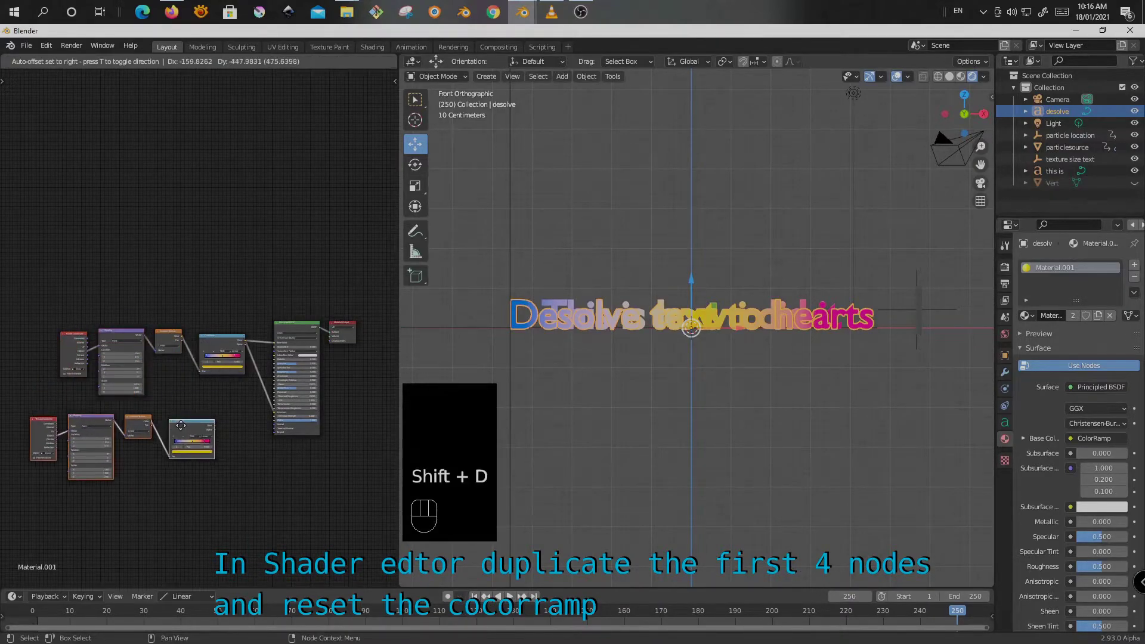
{"action": "left_click", "coordinate": [188, 428]}
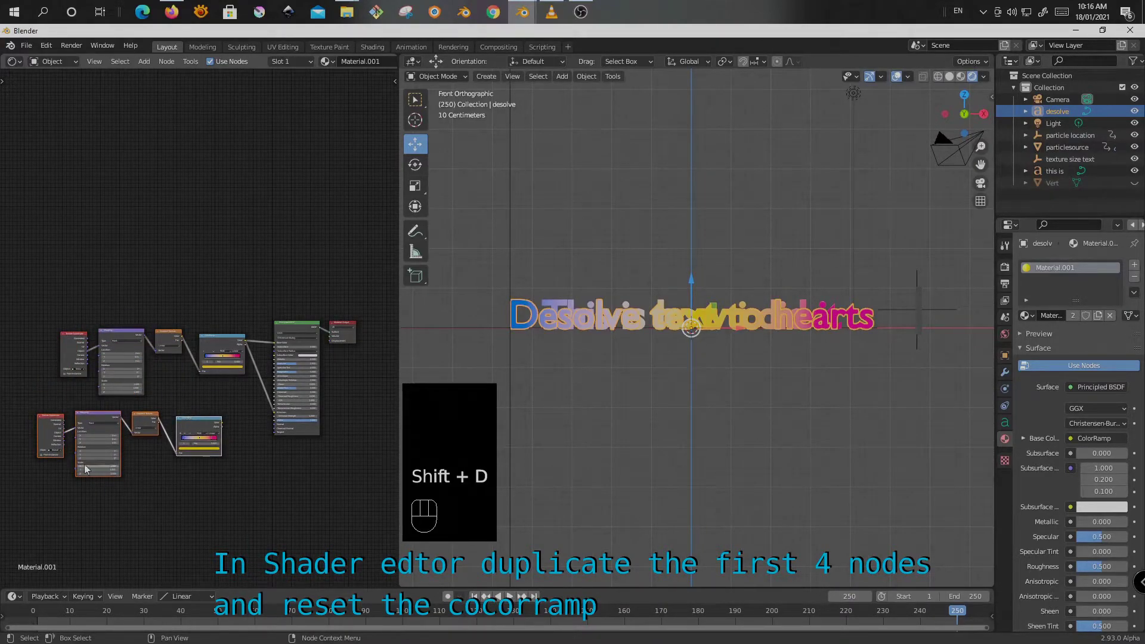
Reset the duplicated ColorRamp and bring its black and white stops together at the centre, with the white stop at 0.500.
{"action": "scroll", "coordinate": [65, 458], "scroll_direction": "up", "scroll_amount": 3}
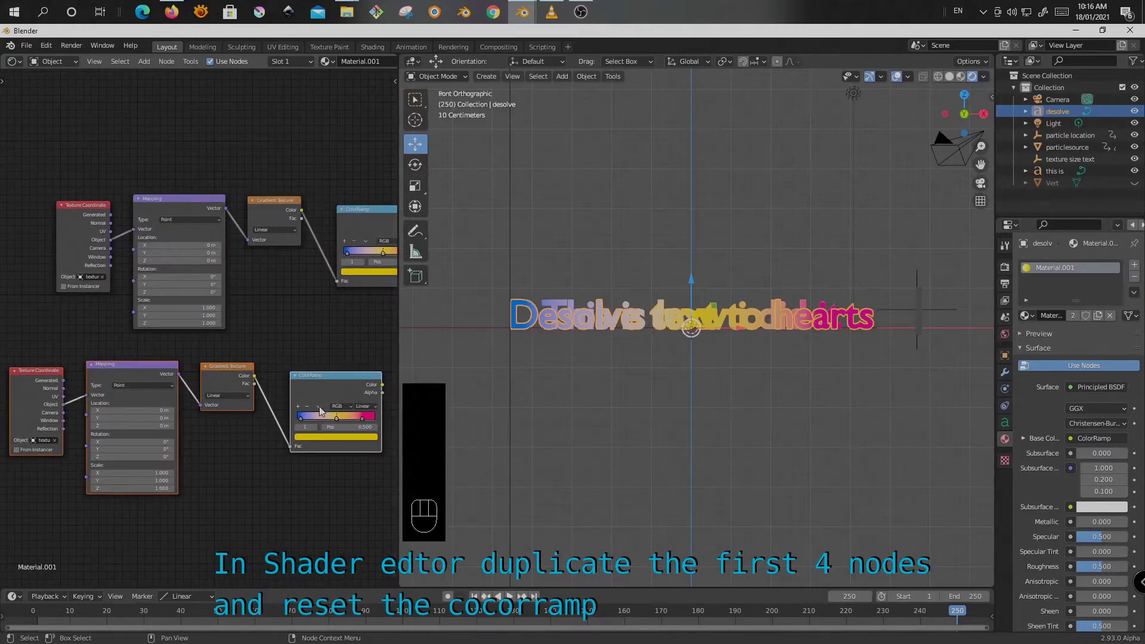
{"action": "left_click", "coordinate": [319, 407]}
{"action": "left_click", "coordinate": [346, 445]}
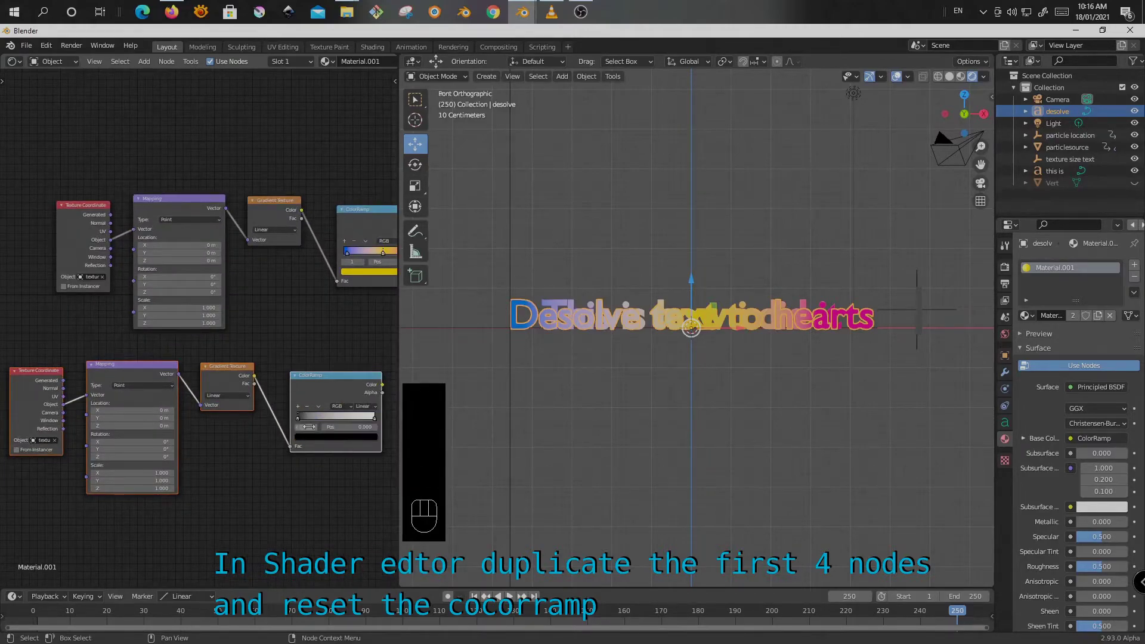
{"action": "left_click_drag", "start_coordinate": [297, 418], "coordinate": [333, 421]}
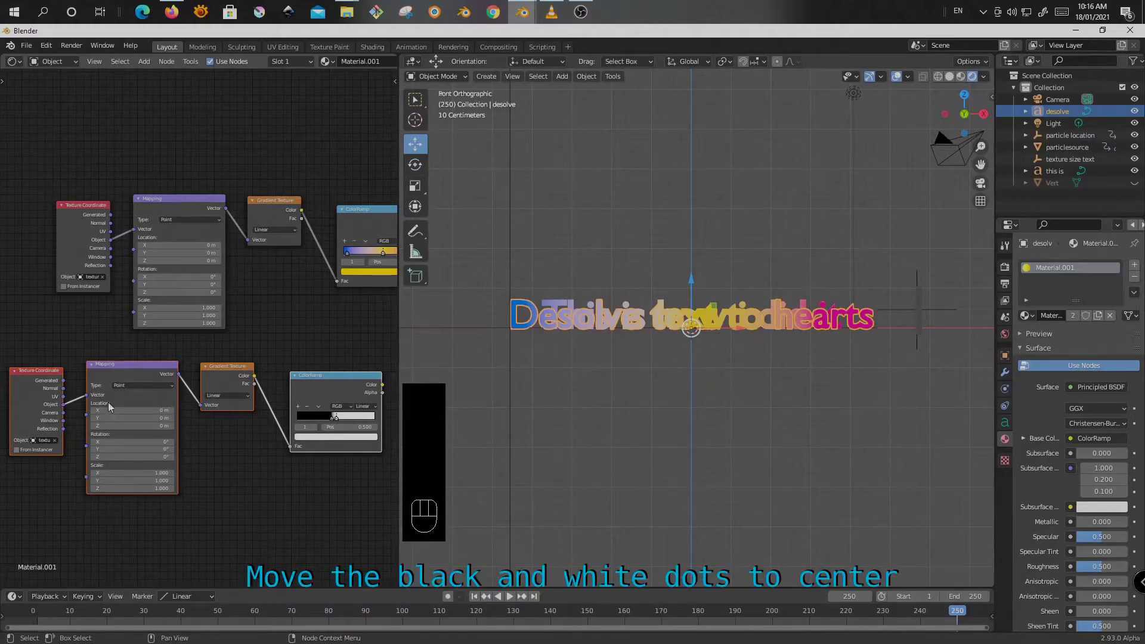
Set the duplicated Texture Coordinate's object to particle location and link the duplicated ColorRamp's Color to the Principled BSDF's Alpha.
{"action": "left_click", "coordinate": [45, 441]}
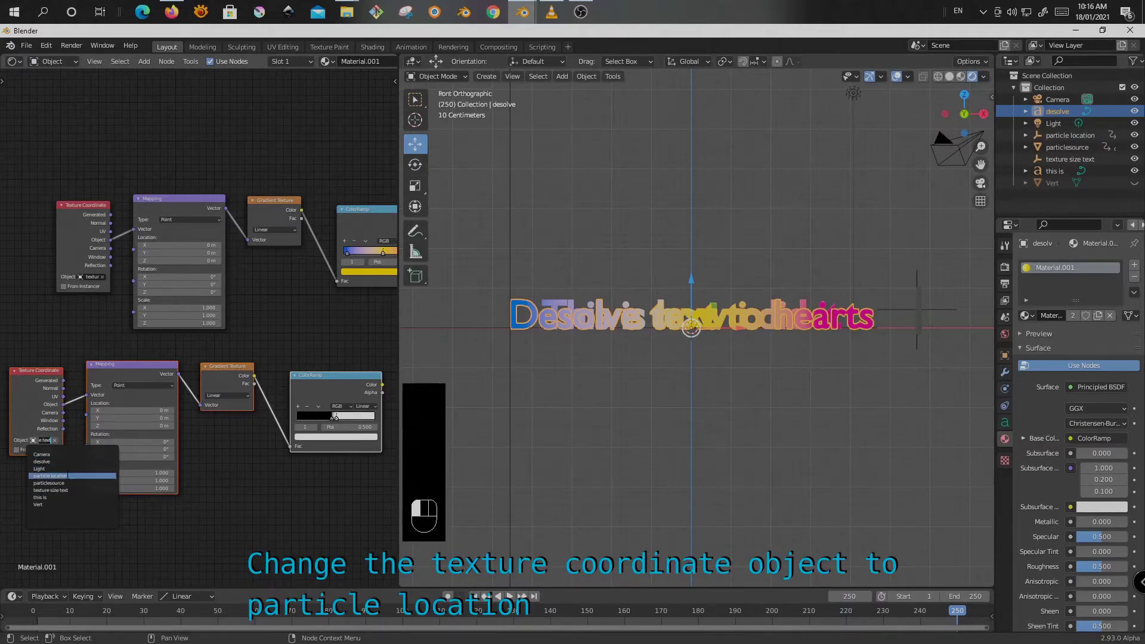
{"action": "left_click", "coordinate": [65, 476]}
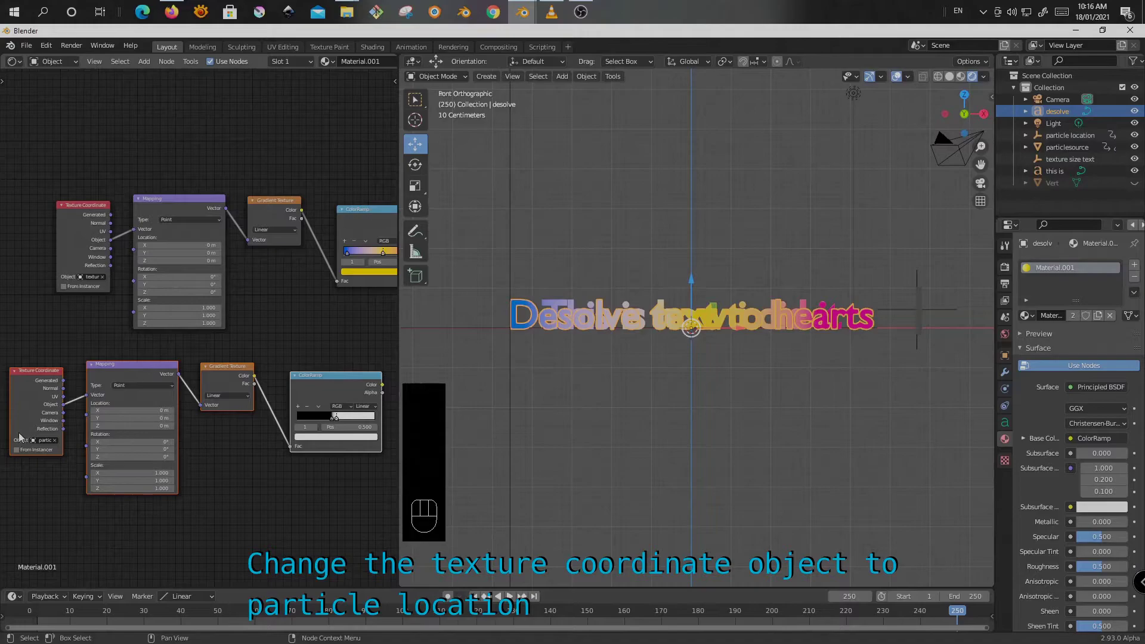
{"action": "scroll", "coordinate": [37, 437], "scroll_direction": "down", "scroll_amount": 7}
{"action": "scroll", "coordinate": [266, 417], "scroll_direction": "up", "scroll_amount": 5}
{"action": "scroll", "coordinate": [272, 419], "scroll_direction": "up", "scroll_amount": 2}
{"action": "left_click_drag", "start_coordinate": [211, 395], "coordinate": [334, 389]}
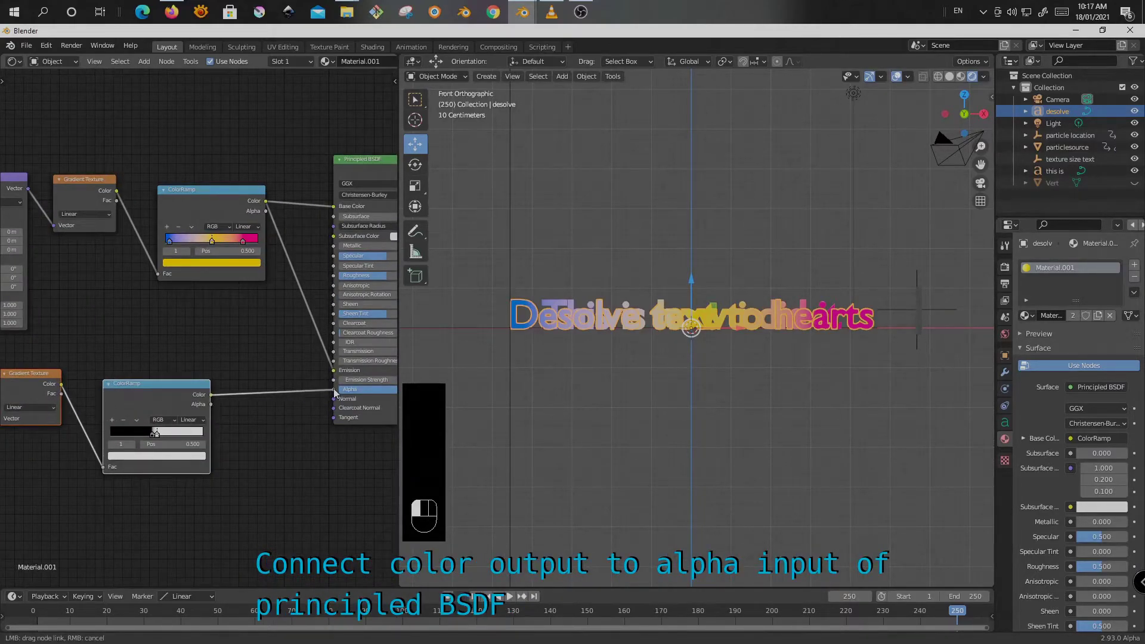
Set the Blend Mode of the text material to Alpha Blend.
{"action": "scroll", "coordinate": [1058, 532], "scroll_direction": "down", "scroll_amount": 5}
{"action": "scroll", "coordinate": [1058, 531], "scroll_direction": "down", "scroll_amount": 6}
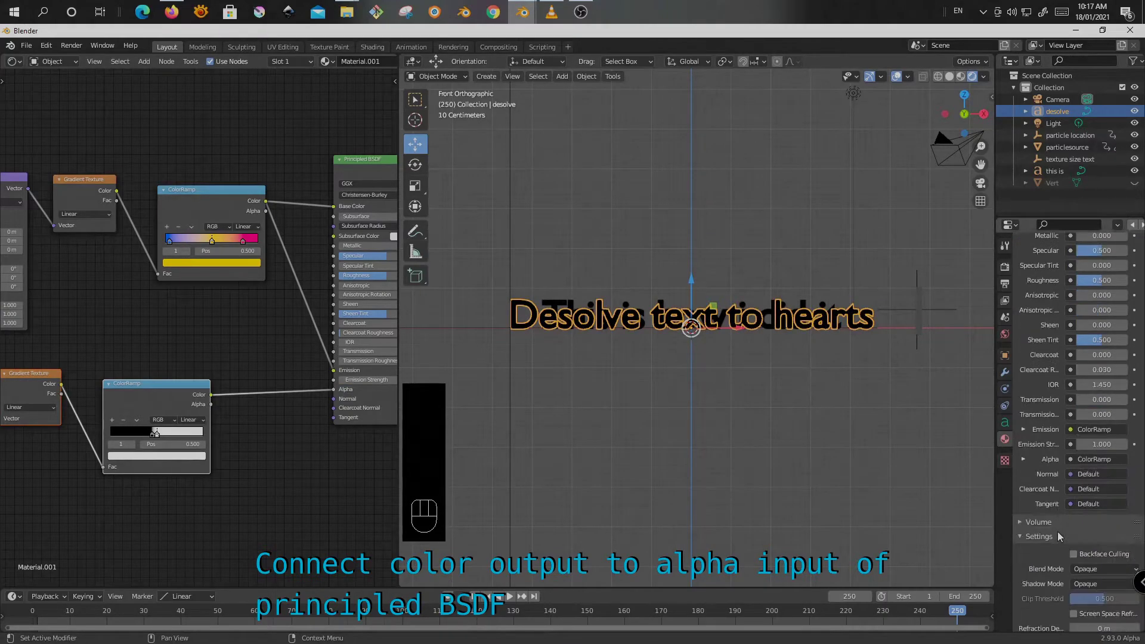
{"action": "left_click", "coordinate": [1098, 569]}
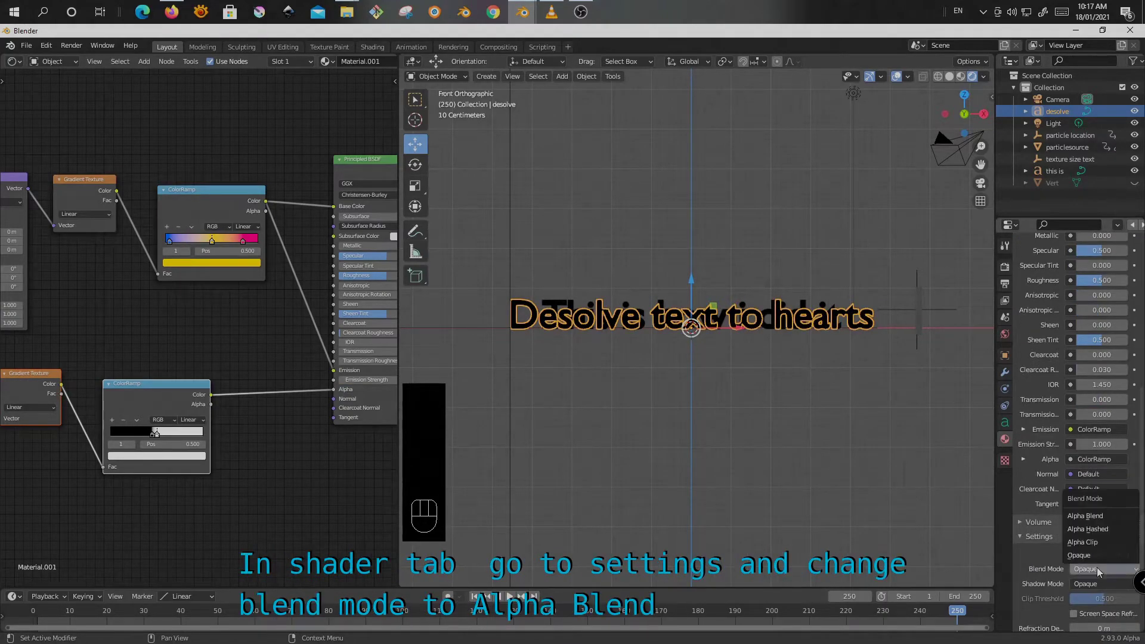
{"action": "left_click", "coordinate": [1108, 516]}
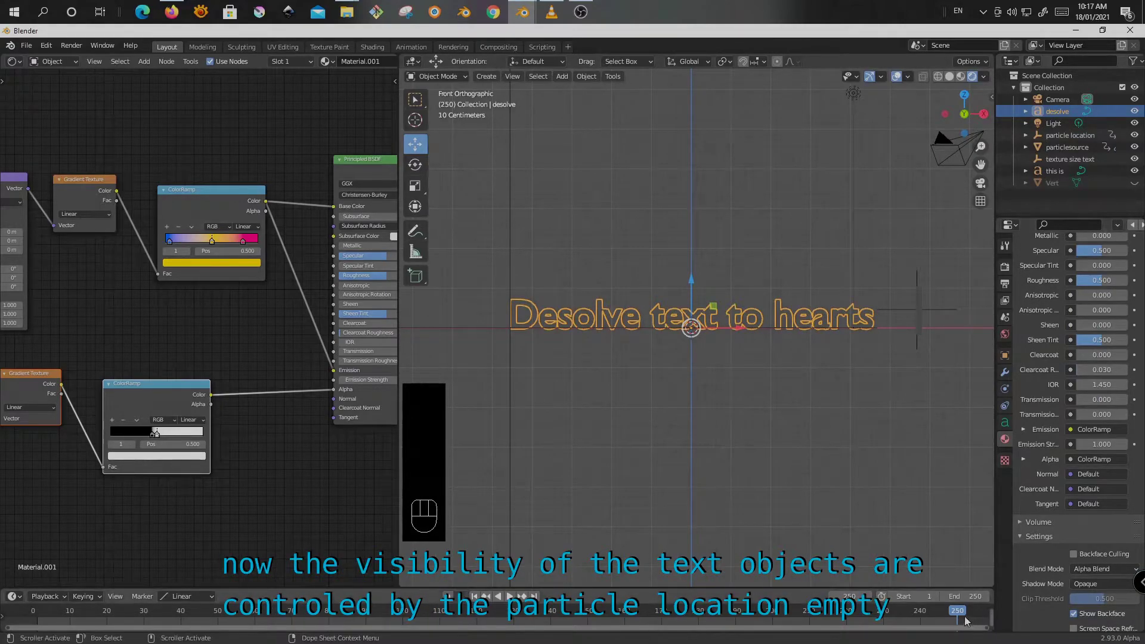
At frame 122, move both stops of the alpha ColorRamp toward the dark end, with the white stop at 0.227 and the black one just before it.
{"action": "left_click_drag", "start_coordinate": [953, 616], "coordinate": [237, 643]}
{"action": "key", "text": "a"}
{"action": "left_click", "coordinate": [799, 447]}
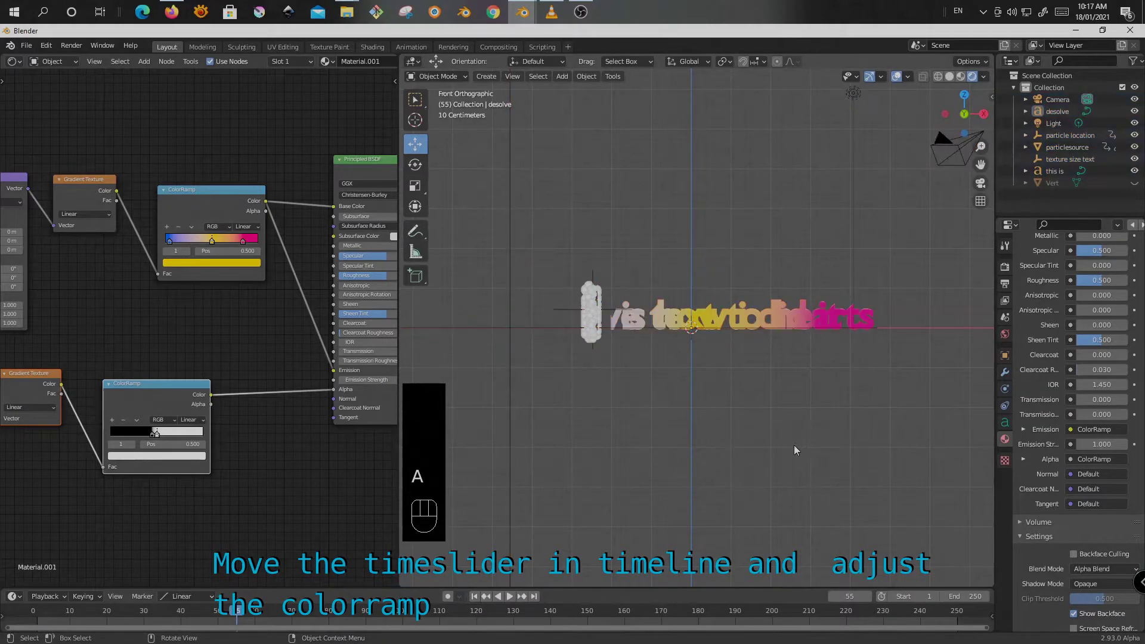
{"action": "left_click_drag", "start_coordinate": [233, 615], "coordinate": [484, 615]}
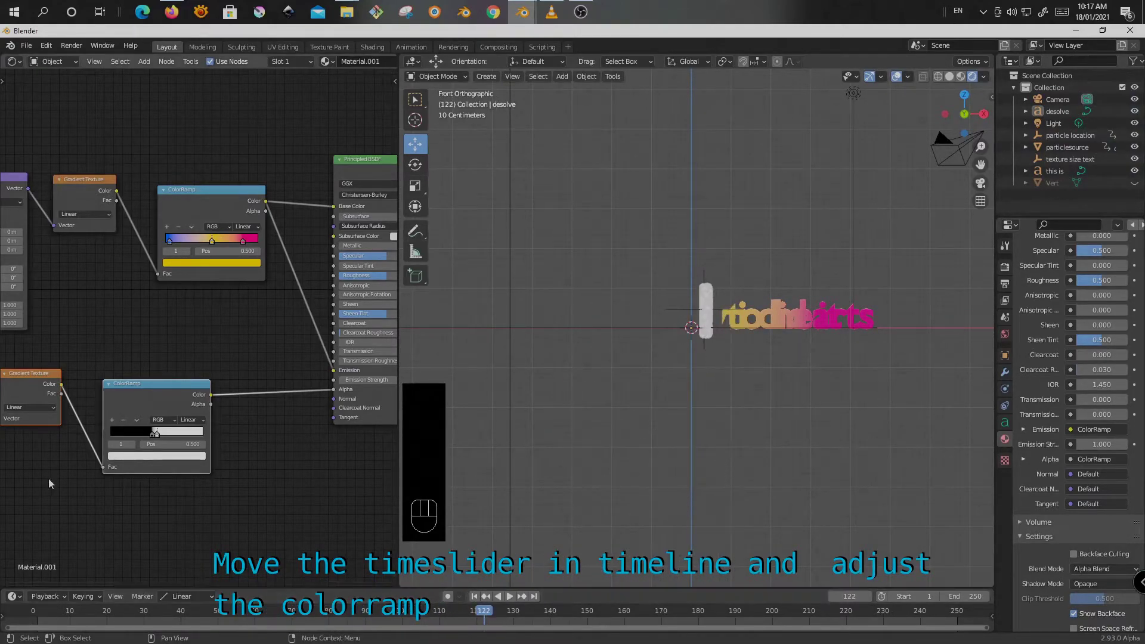
{"action": "scroll", "coordinate": [164, 440], "scroll_direction": "up", "scroll_amount": 5}
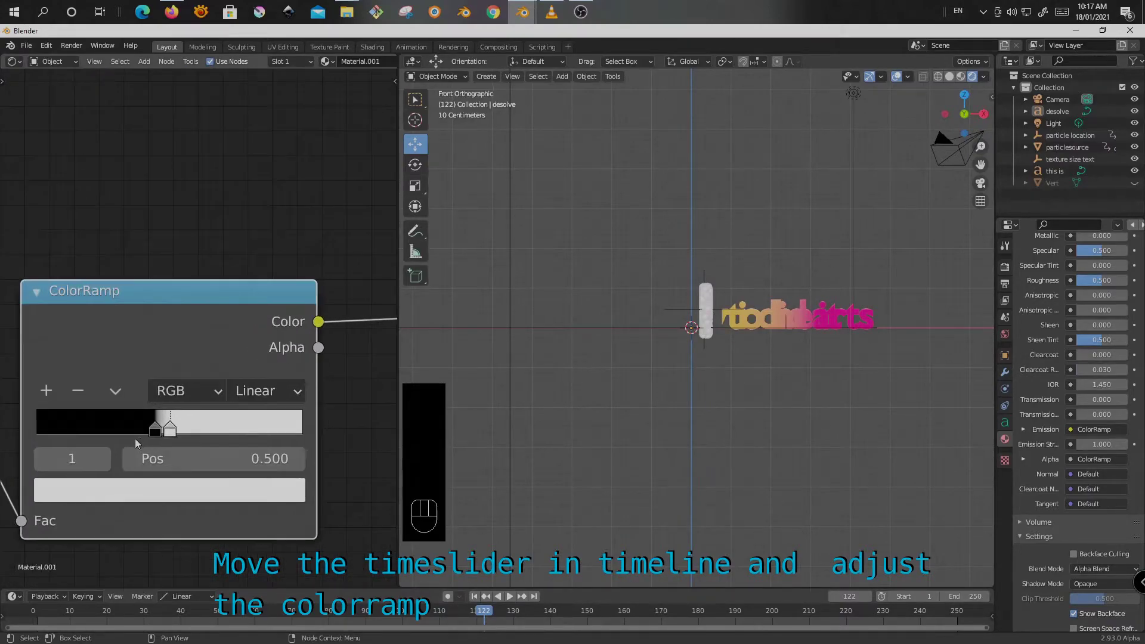
{"action": "left_click_drag", "start_coordinate": [153, 432], "coordinate": [86, 438]}
{"action": "left_click_drag", "start_coordinate": [172, 434], "coordinate": [98, 435]}
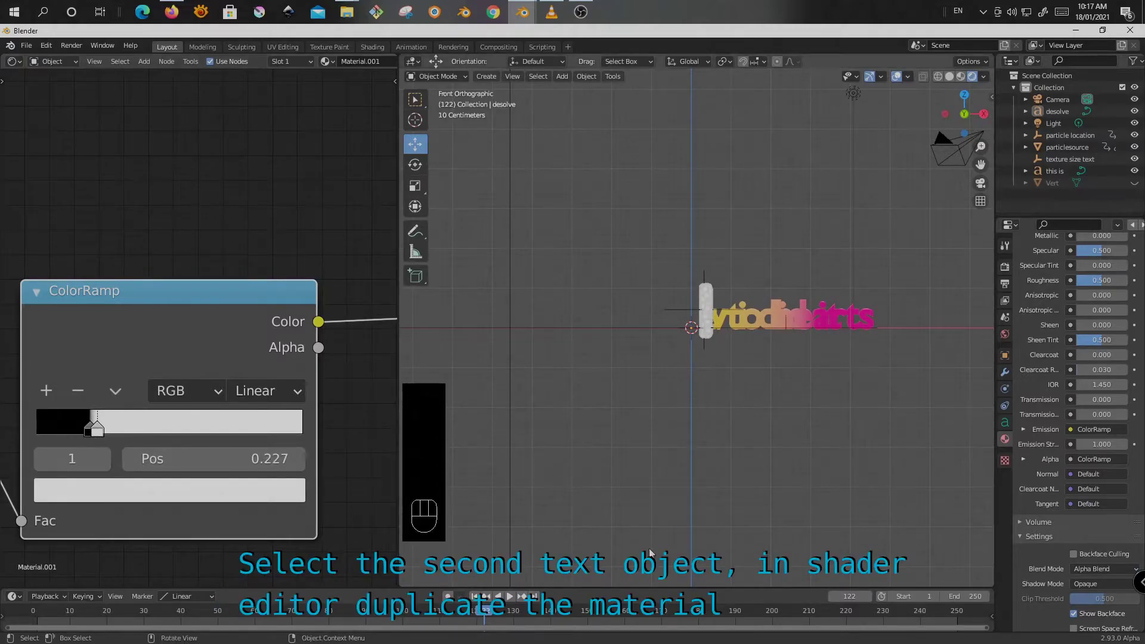
At frame 167, give the "this is" text its own copy of the material and flip the copy's black-and-white alpha ColorRamp.
{"action": "left_click_drag", "start_coordinate": [484, 614], "coordinate": [640, 628]}
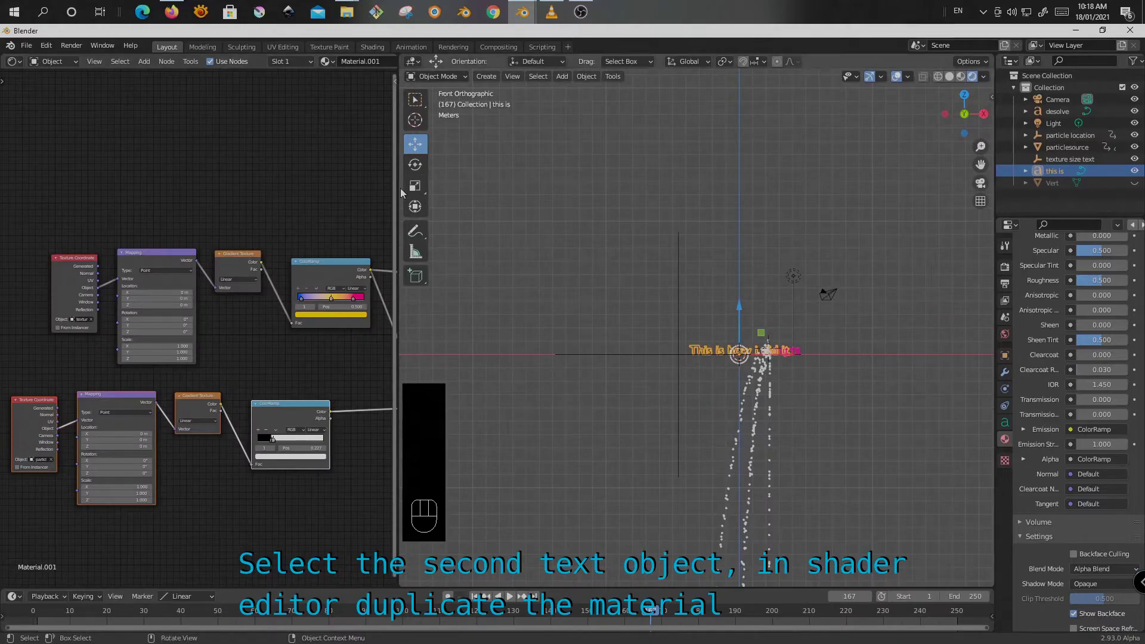
{"action": "left_click_drag", "start_coordinate": [400, 188], "coordinate": [486, 179]}
{"action": "left_click", "coordinate": [440, 62]}
{"action": "left_click_drag", "start_coordinate": [400, 517], "coordinate": [269, 506]}
{"action": "left_click", "coordinate": [322, 431]}
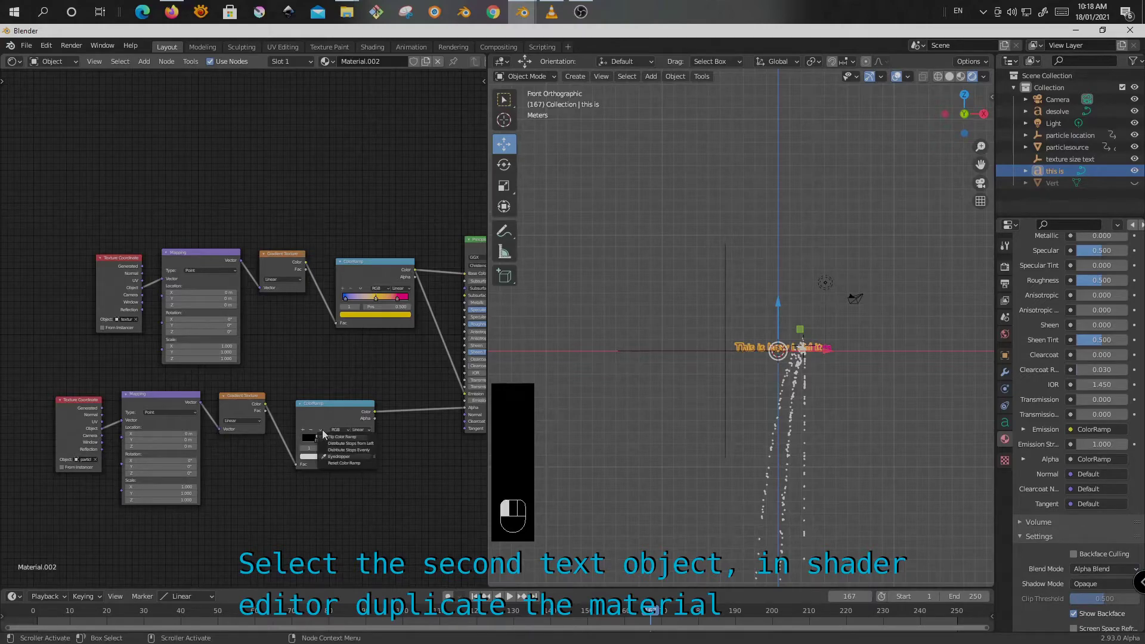
{"action": "left_click", "coordinate": [325, 437]}
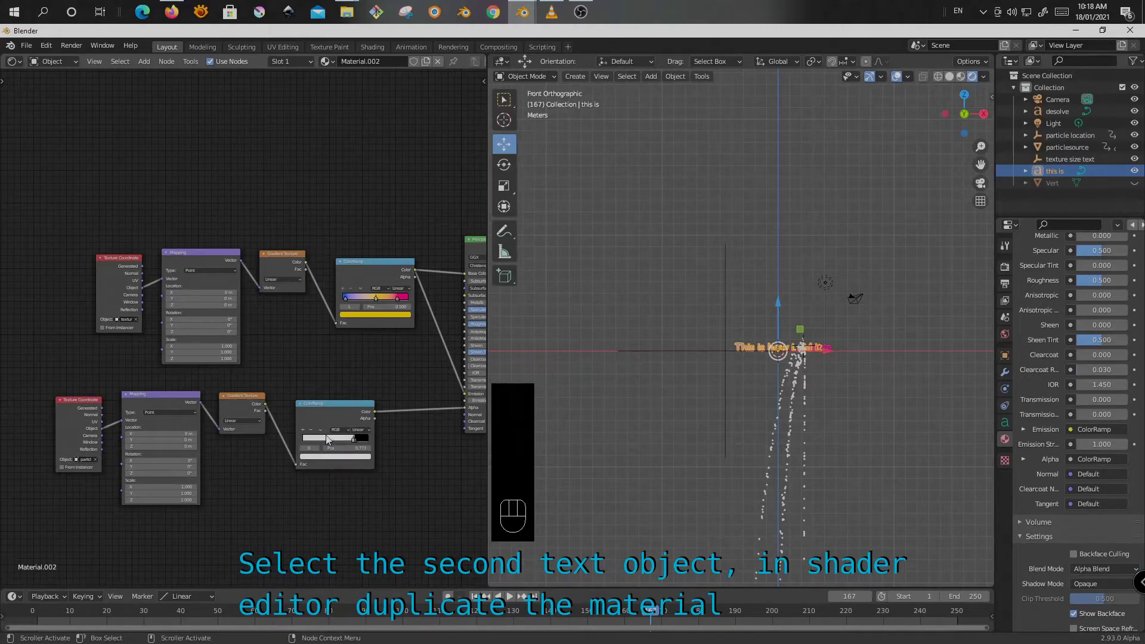
Hide the "desolve" text and shift the flipped ColorRamp's stops toward the middle, placing the black stop at 0.636.
{"action": "scroll", "coordinate": [794, 371], "scroll_direction": "up", "scroll_amount": 8}
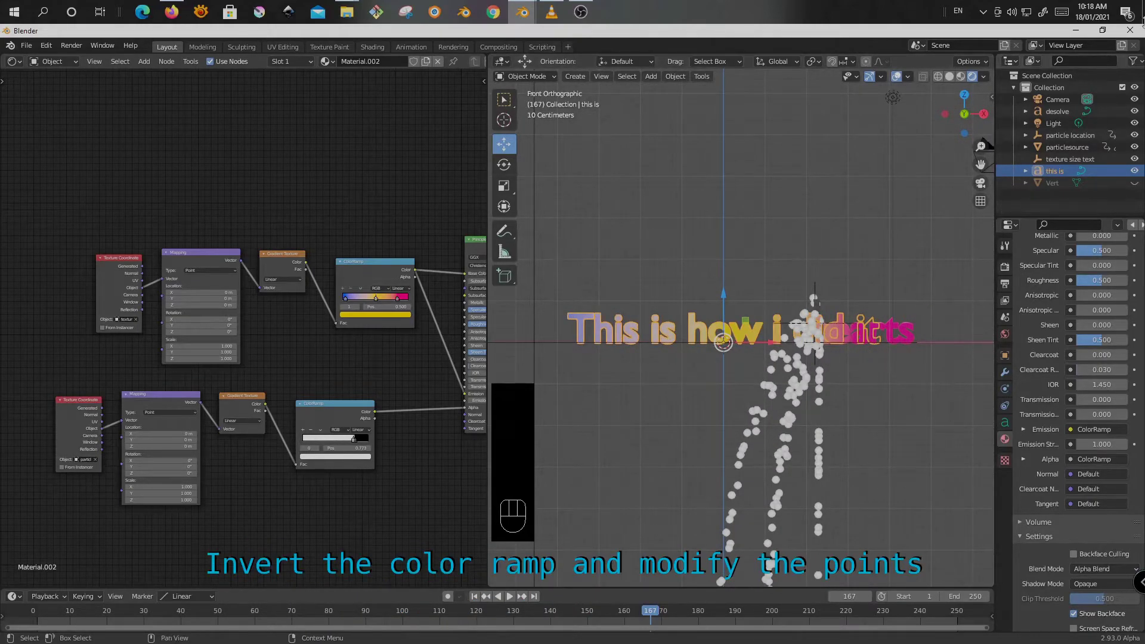
{"action": "left_click", "coordinate": [1135, 111]}
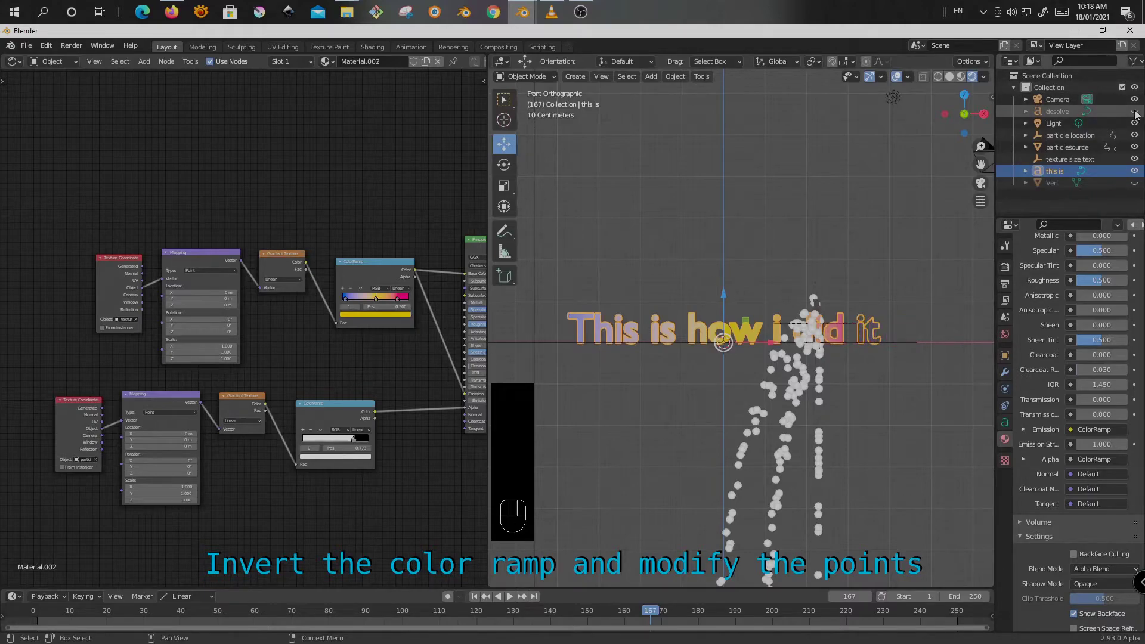
{"action": "scroll", "coordinate": [352, 443], "scroll_direction": "up", "scroll_amount": 4}
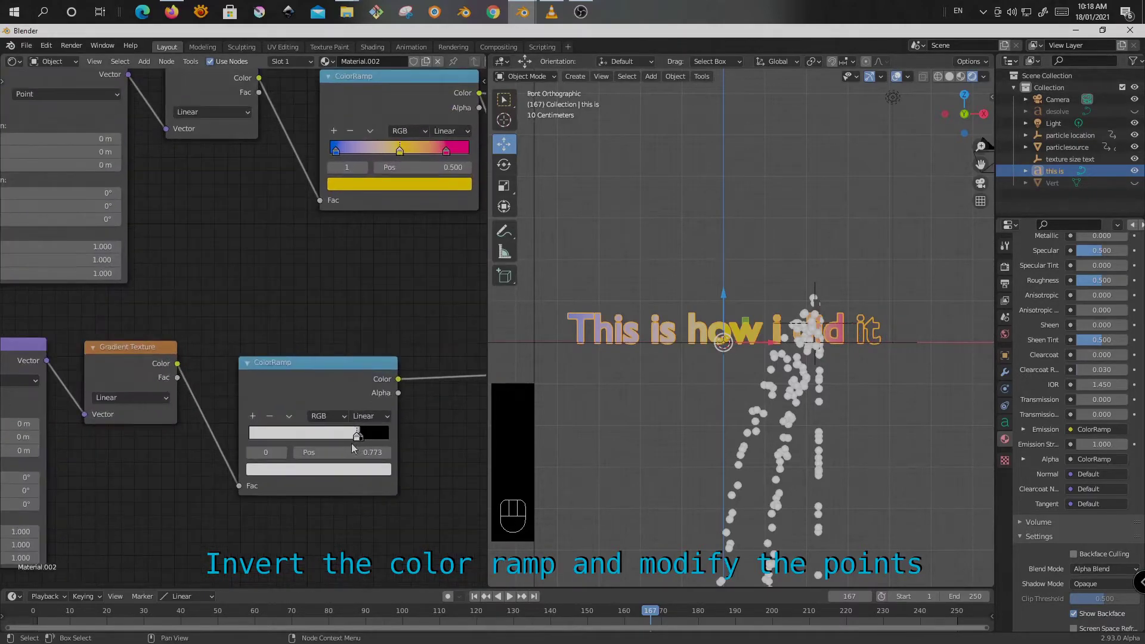
{"action": "scroll", "coordinate": [352, 443], "scroll_direction": "up", "scroll_amount": 2}
{"action": "mouse_move", "coordinate": [360, 435]}
{"action": "left_mouse_down"}
{"action": "mouse_move", "coordinate": [322, 438]}
{"action": "mouse_move", "coordinate": [346, 436]}
{"action": "left_mouse_up"}
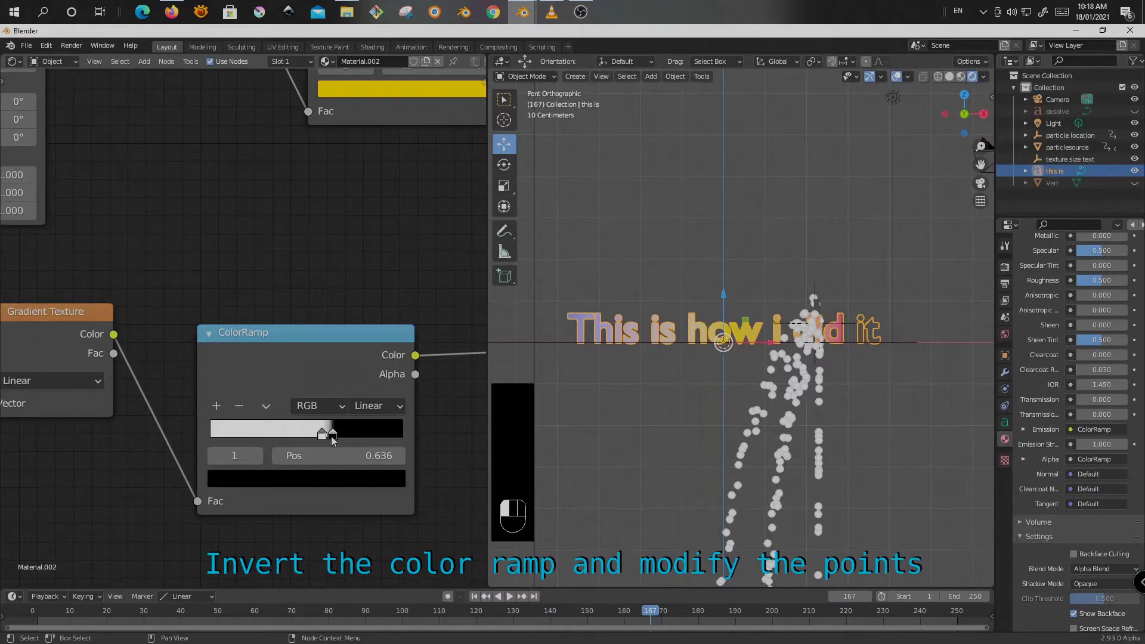
At frame 116, move the flipped ColorRamp's stops so the black one sits at 0.223, and scrub the timeline to check the text's reveal.
{"action": "key", "text": "space"}
{"action": "left_click_drag", "start_coordinate": [656, 612], "coordinate": [463, 616]}
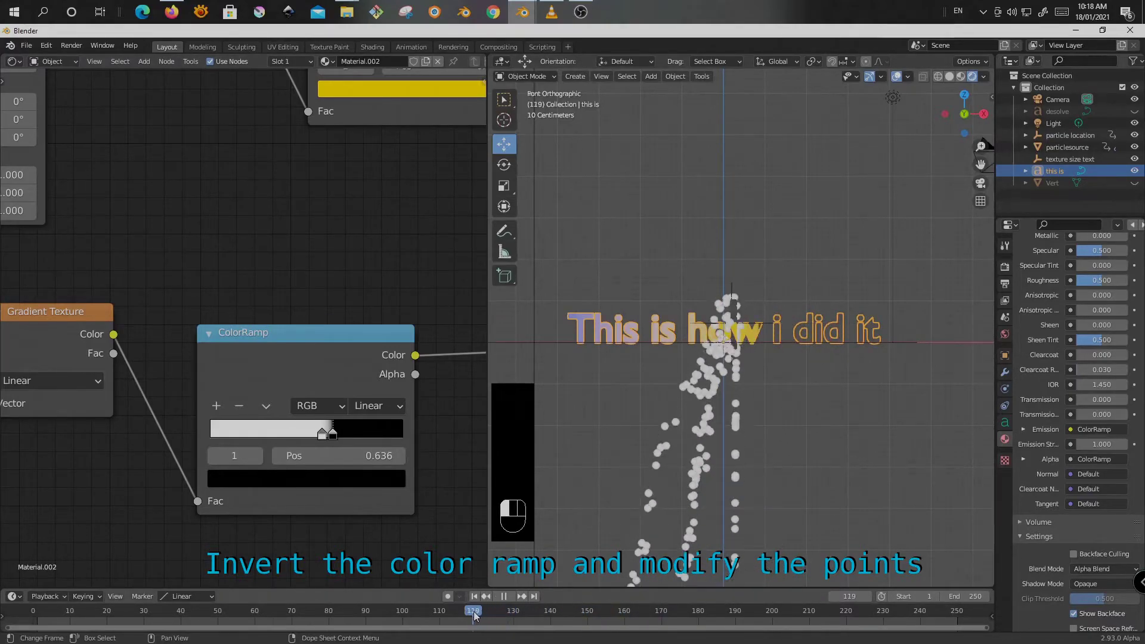
{"action": "key", "text": "space"}
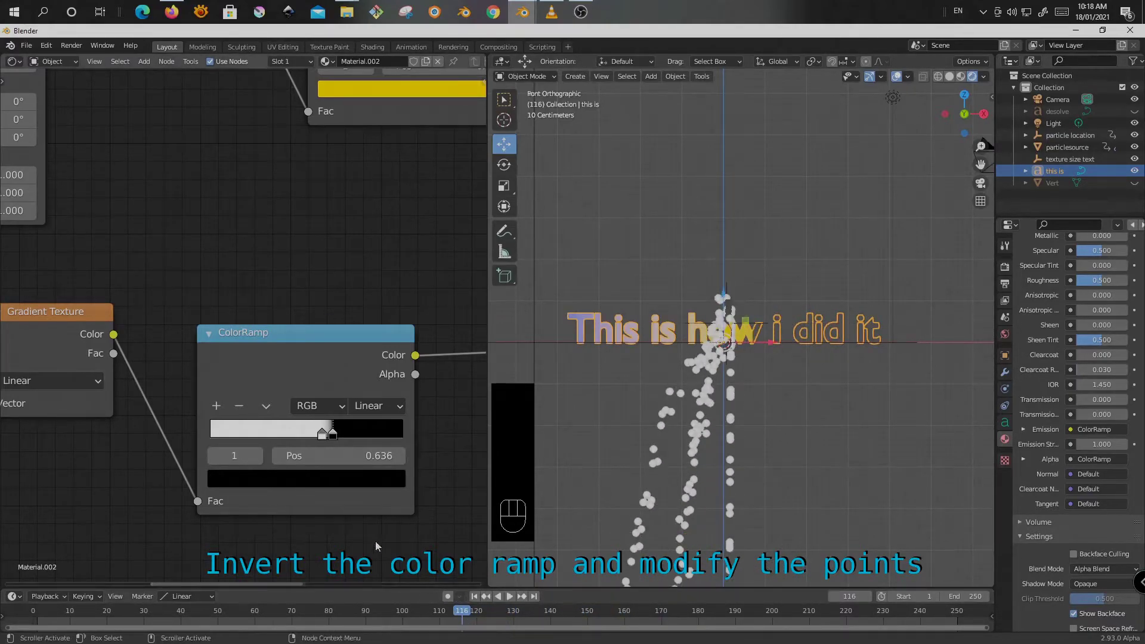
{"action": "left_click", "coordinate": [323, 436]}
{"action": "left_click_drag", "start_coordinate": [295, 436], "coordinate": [252, 436]}
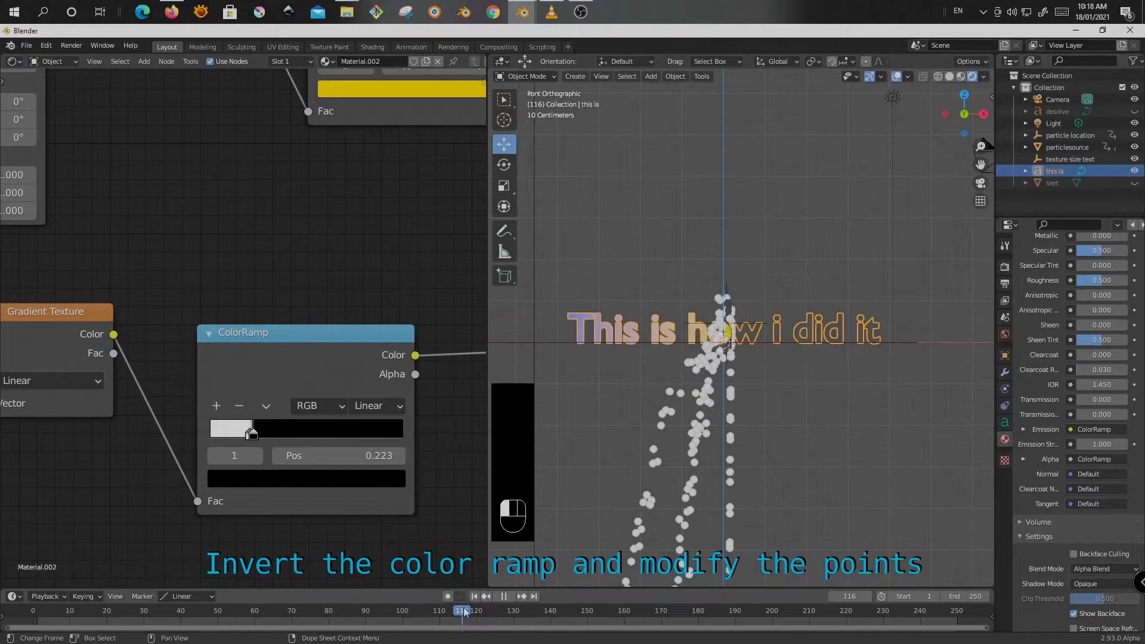
{"action": "key", "text": "space"}
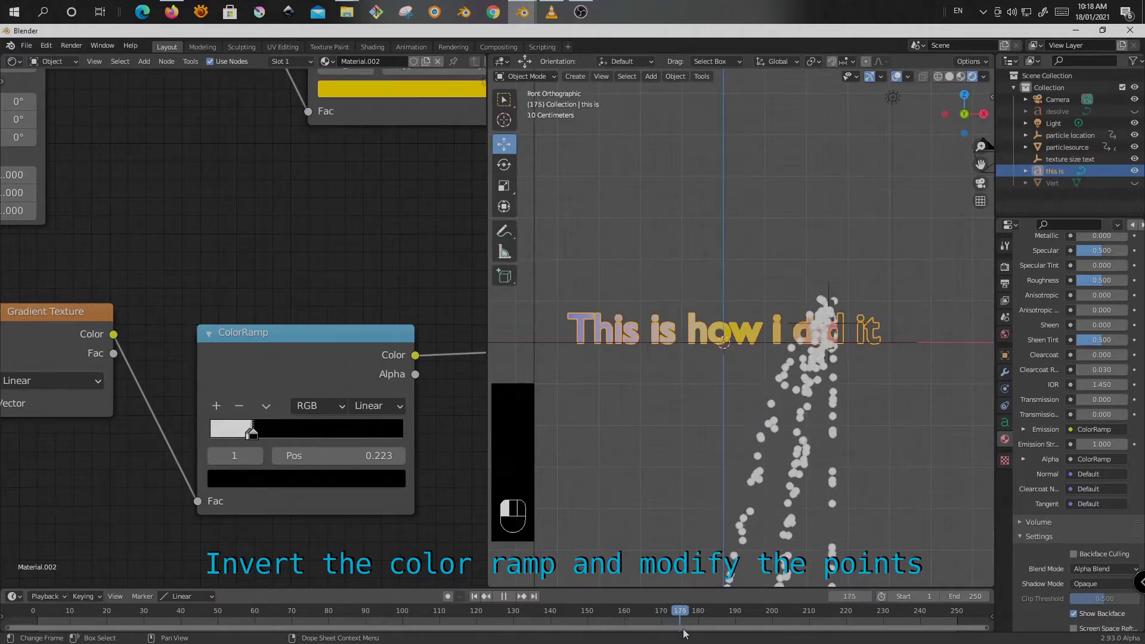
{"action": "left_click_drag", "start_coordinate": [726, 640], "coordinate": [414, 642]}
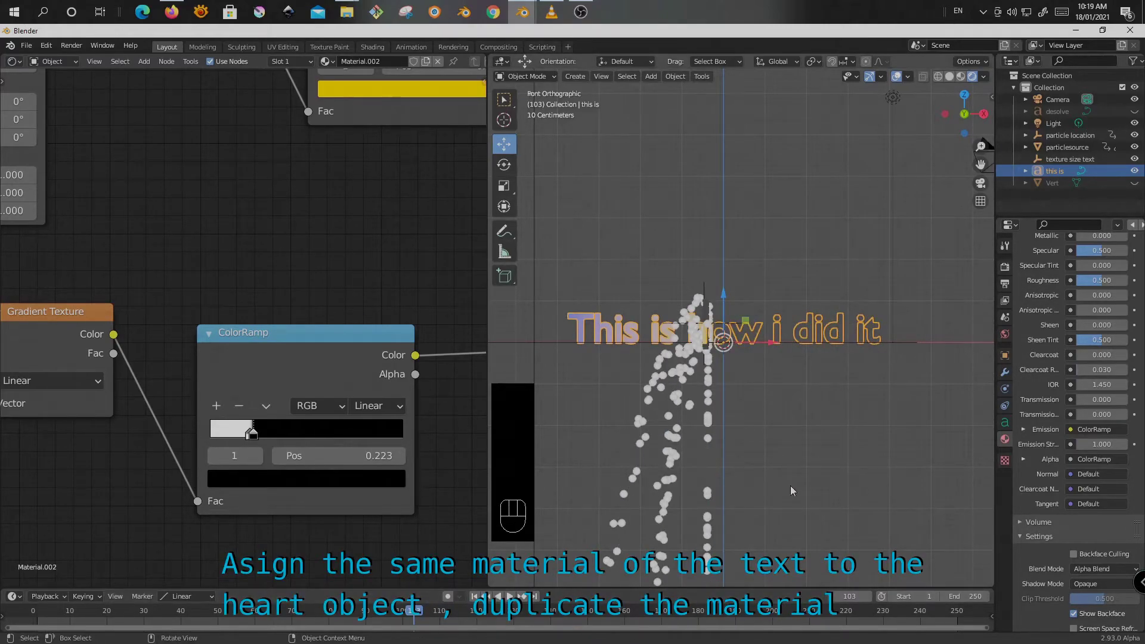
Unhide the Vert heart object and rename it heart.
{"action": "key", "text": "shift"}
{"action": "left_click", "coordinate": [682, 376]}
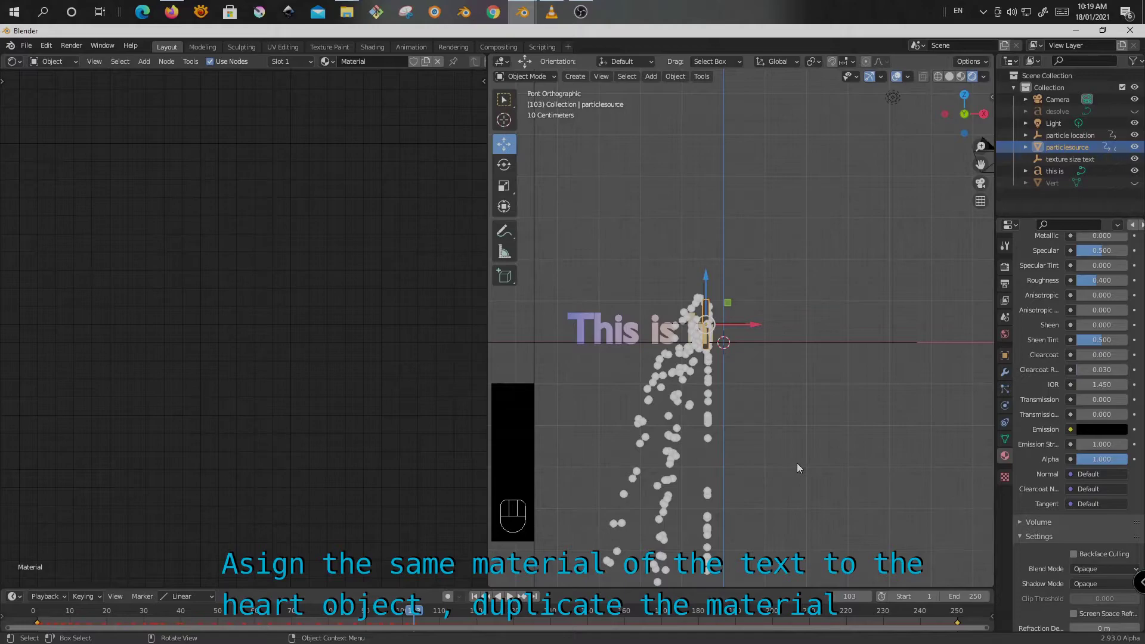
{"action": "scroll", "coordinate": [753, 258], "scroll_direction": "down", "scroll_amount": 10}
{"action": "scroll", "coordinate": [754, 262], "scroll_direction": "up", "scroll_amount": 5}
{"action": "left_click", "coordinate": [1053, 183]}
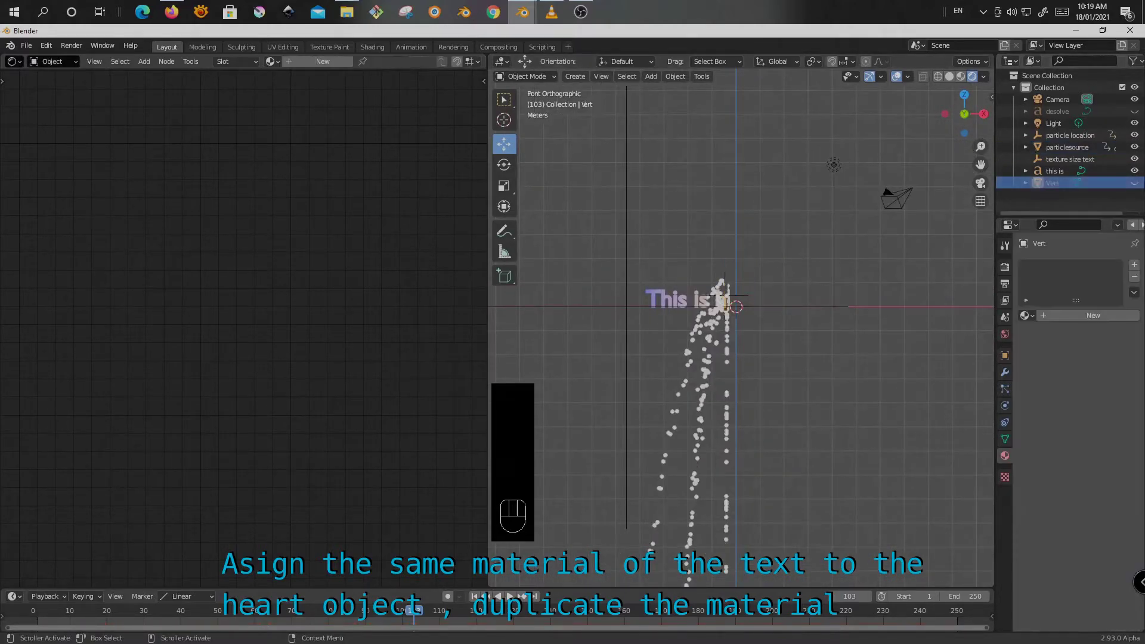
{"action": "left_click", "coordinate": [1134, 184]}
{"action": "double_click", "coordinate": [1055, 183]}
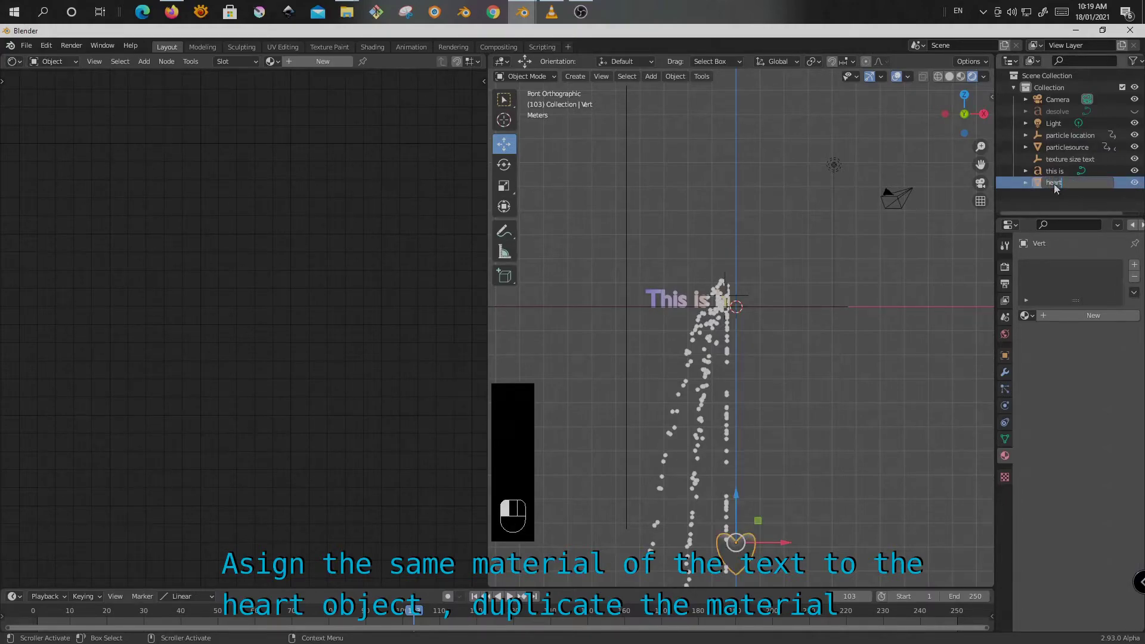
{"action": "key", "text": "Return"}
Give the heart object a material, switch it to the text's Material.002 and make that an independent copy.
{"action": "left_click", "coordinate": [1026, 316]}
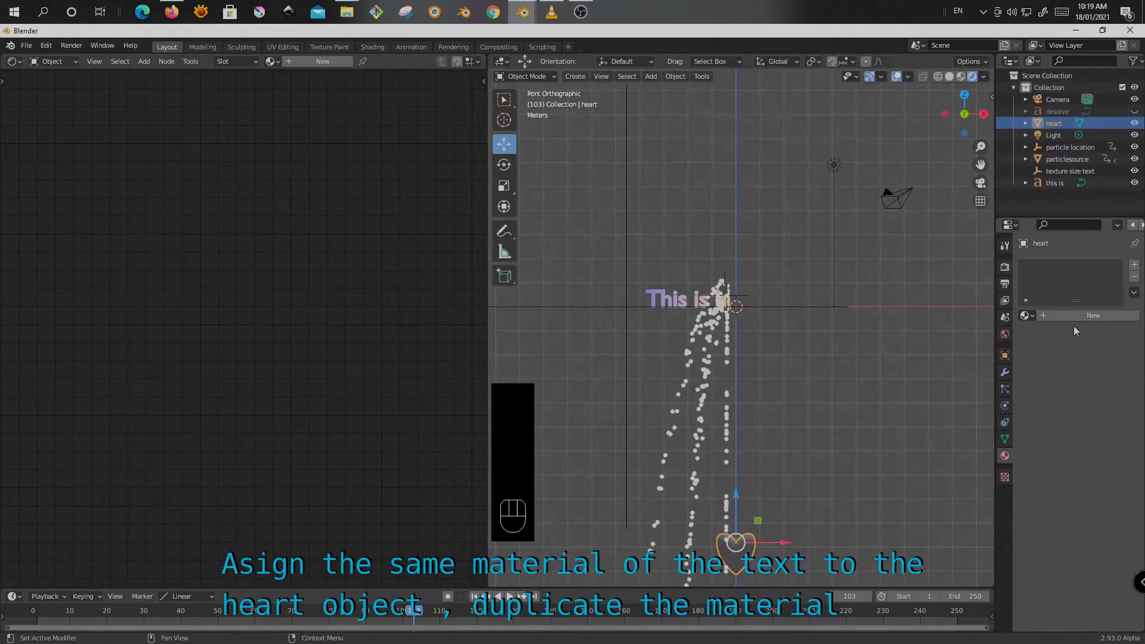
{"action": "left_click", "coordinate": [1079, 317]}
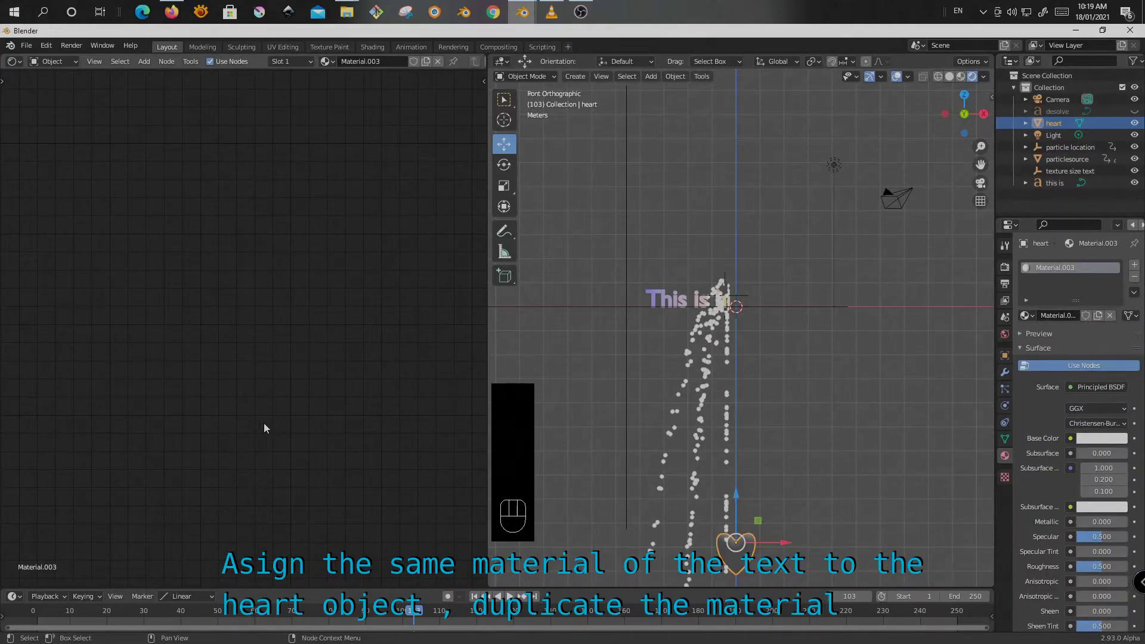
{"action": "left_click", "coordinate": [325, 62]}
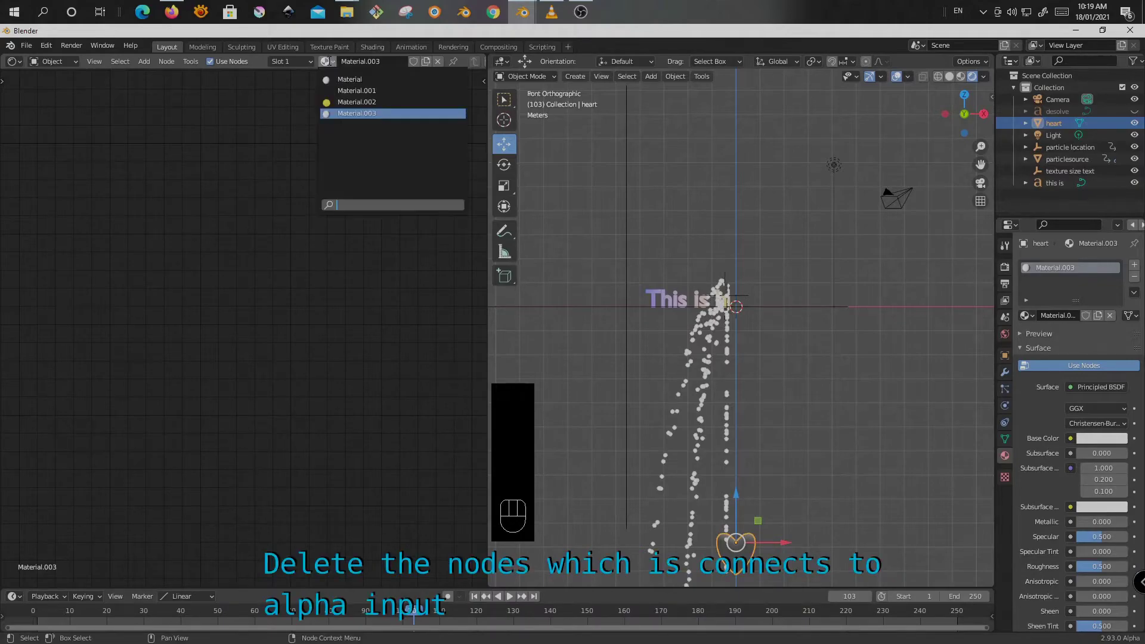
{"action": "left_click", "coordinate": [395, 102]}
{"action": "left_click", "coordinate": [440, 61]}
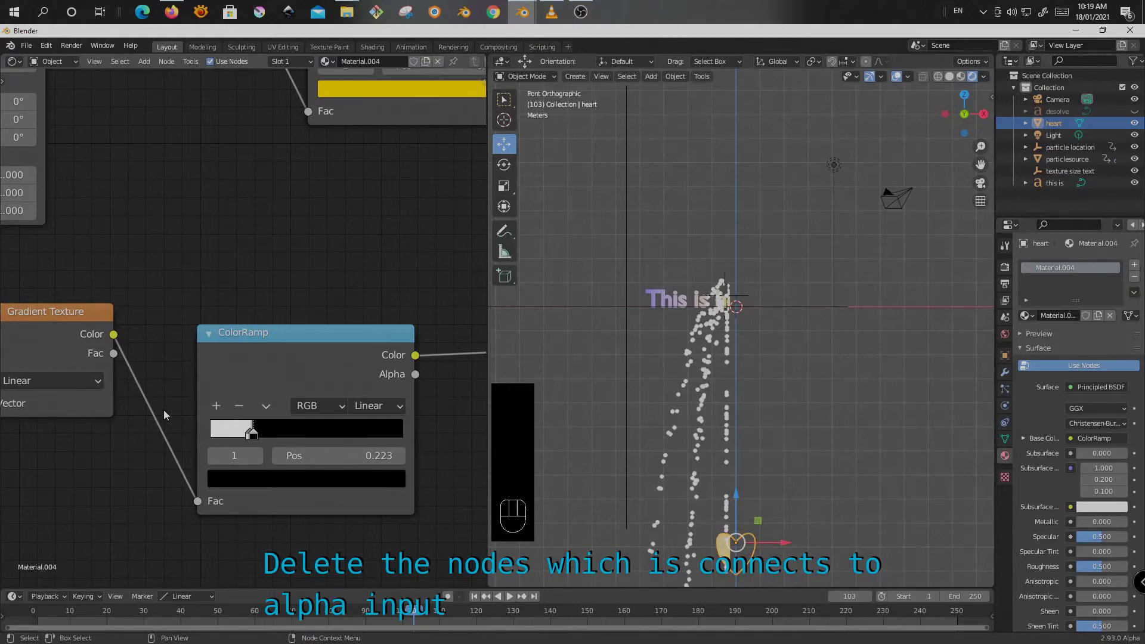
Delete the four-node chain that feeds the alpha input in the heart's material.
{"action": "scroll", "coordinate": [163, 410], "scroll_direction": "down", "scroll_amount": 7}
{"action": "left_click_drag", "start_coordinate": [364, 547], "coordinate": [74, 434]}
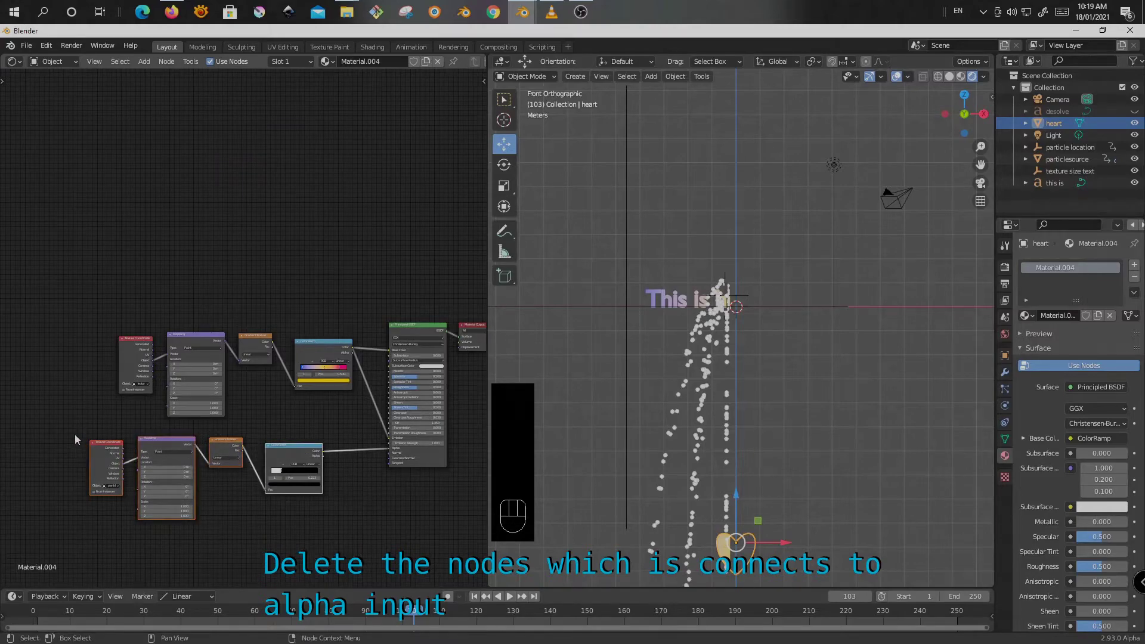
{"action": "key", "text": "Delete"}
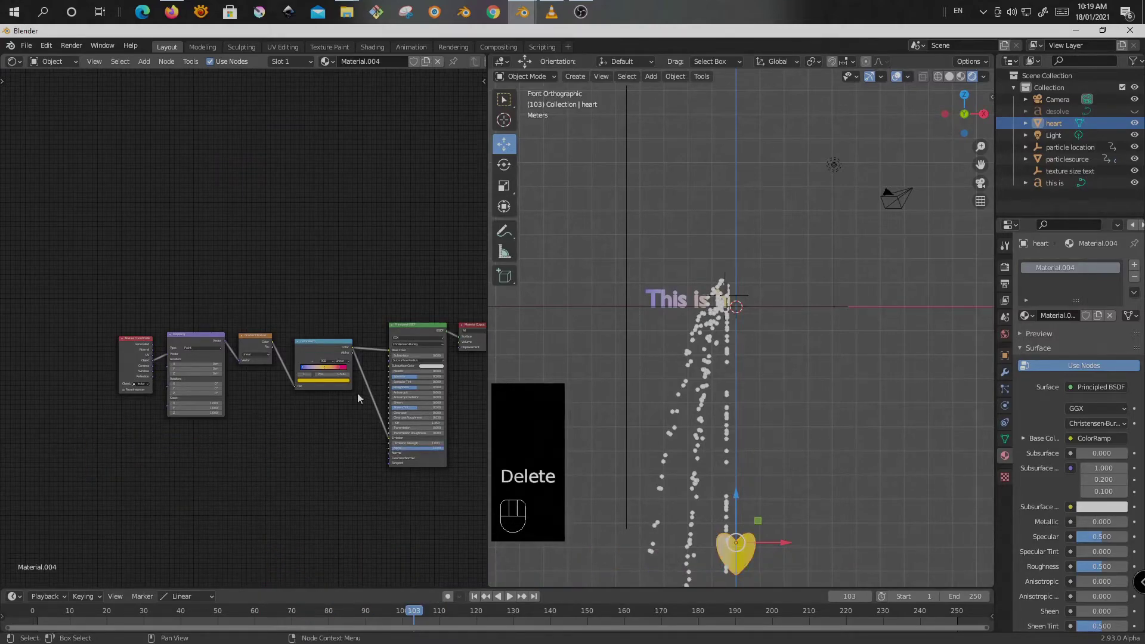
Choose the texture size text empty as the object of the heart material's Texture Coordinate node.
{"action": "scroll", "coordinate": [154, 389], "scroll_direction": "up", "scroll_amount": 5}
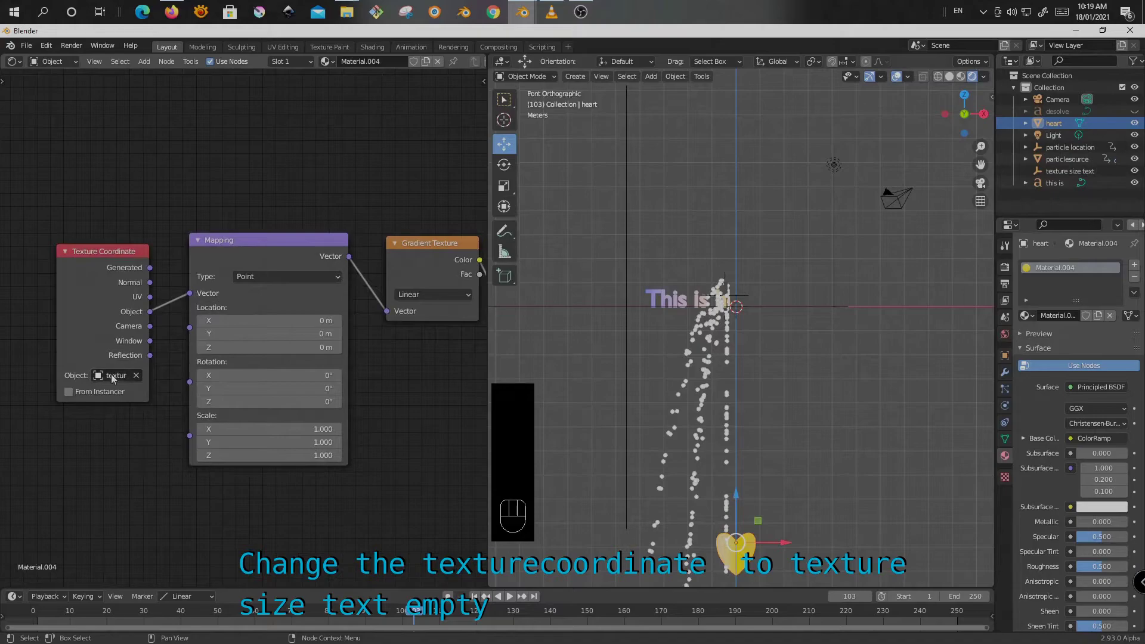
{"action": "left_click", "coordinate": [118, 376]}
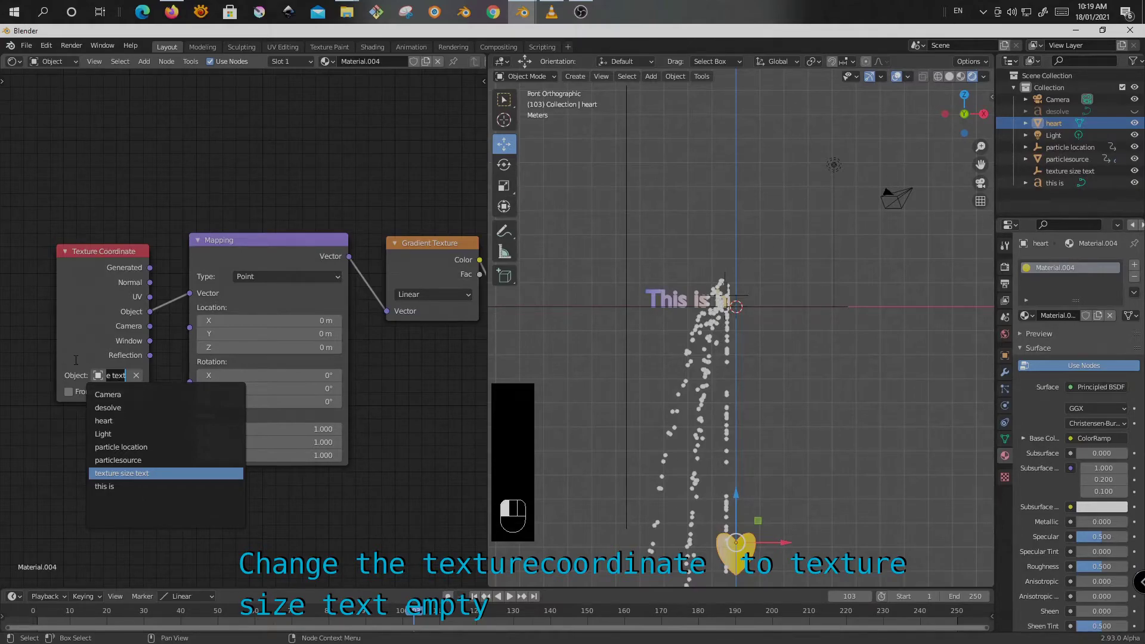
{"action": "key", "text": "Return"}
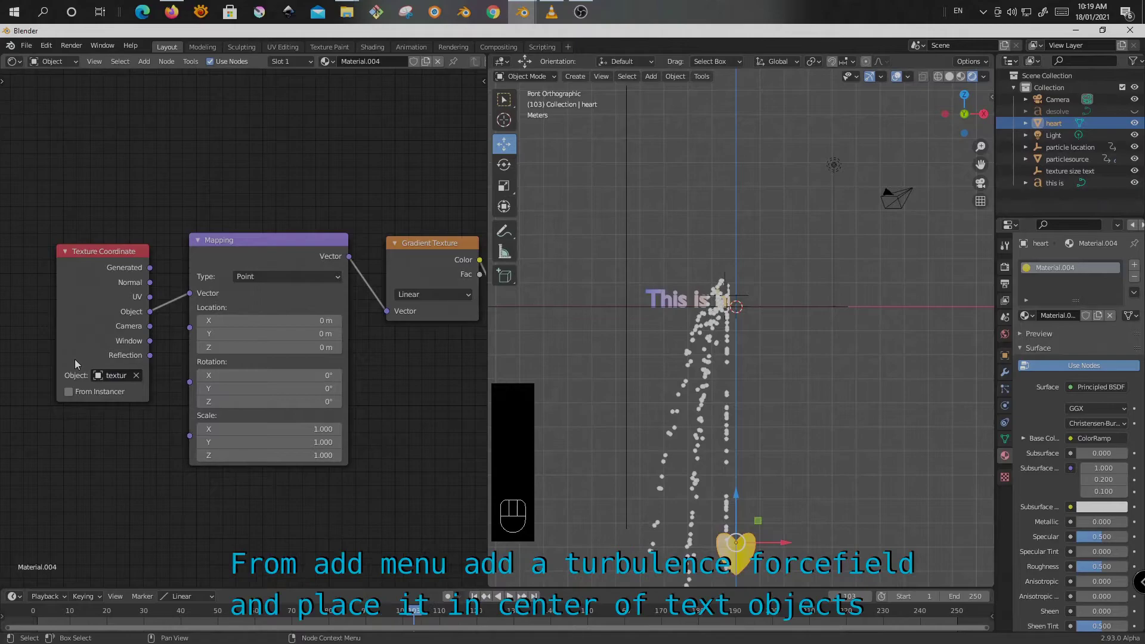
Render the particlesource object's particles as Object, with heart as the instance object.
{"action": "left_click", "coordinate": [696, 333]}
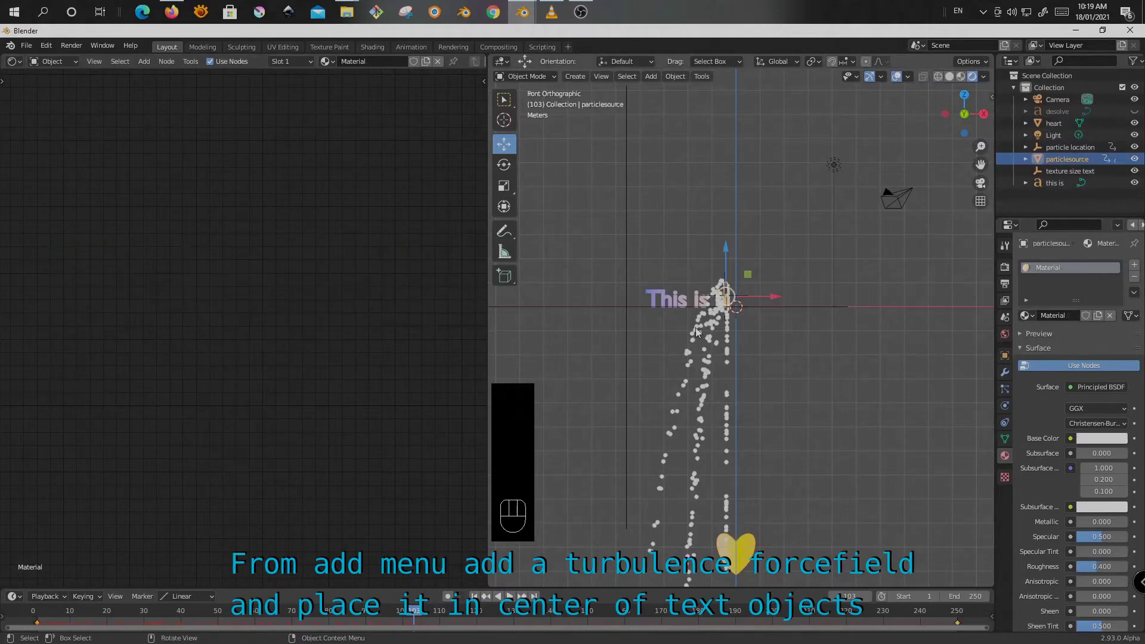
{"action": "left_click", "coordinate": [1006, 388]}
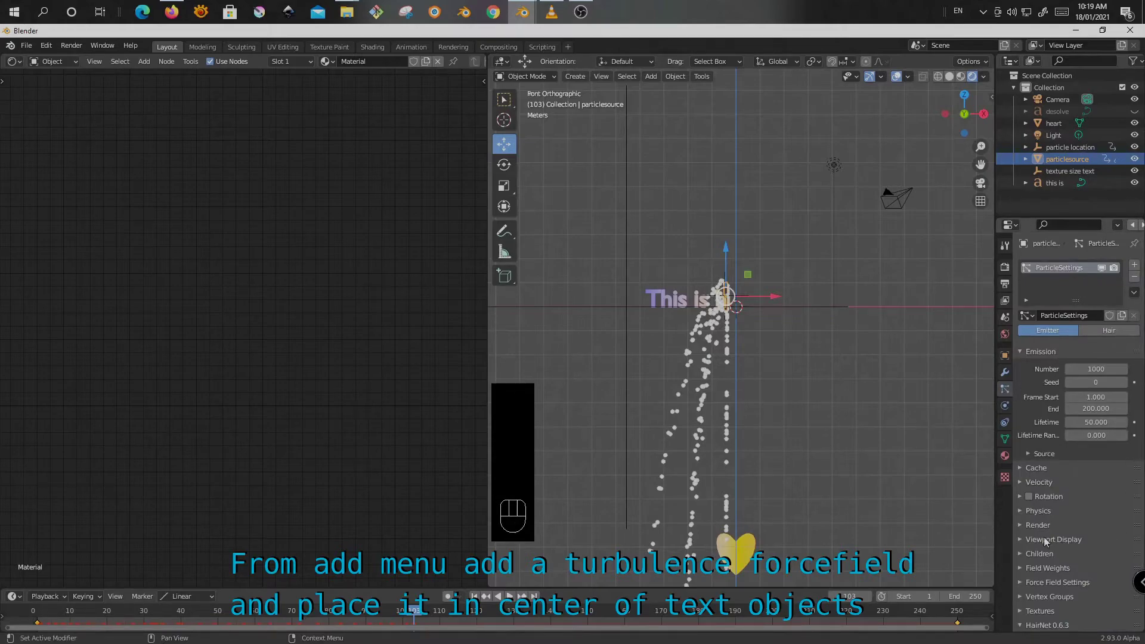
{"action": "left_click", "coordinate": [1038, 525]}
{"action": "left_click", "coordinate": [1095, 543]}
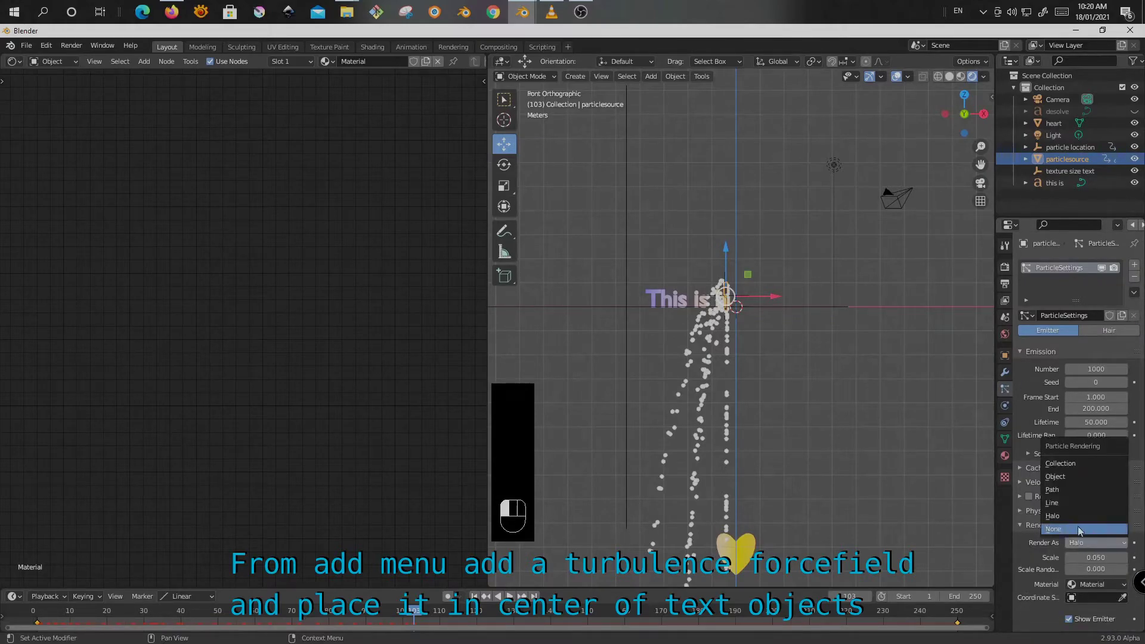
{"action": "left_click", "coordinate": [1074, 477]}
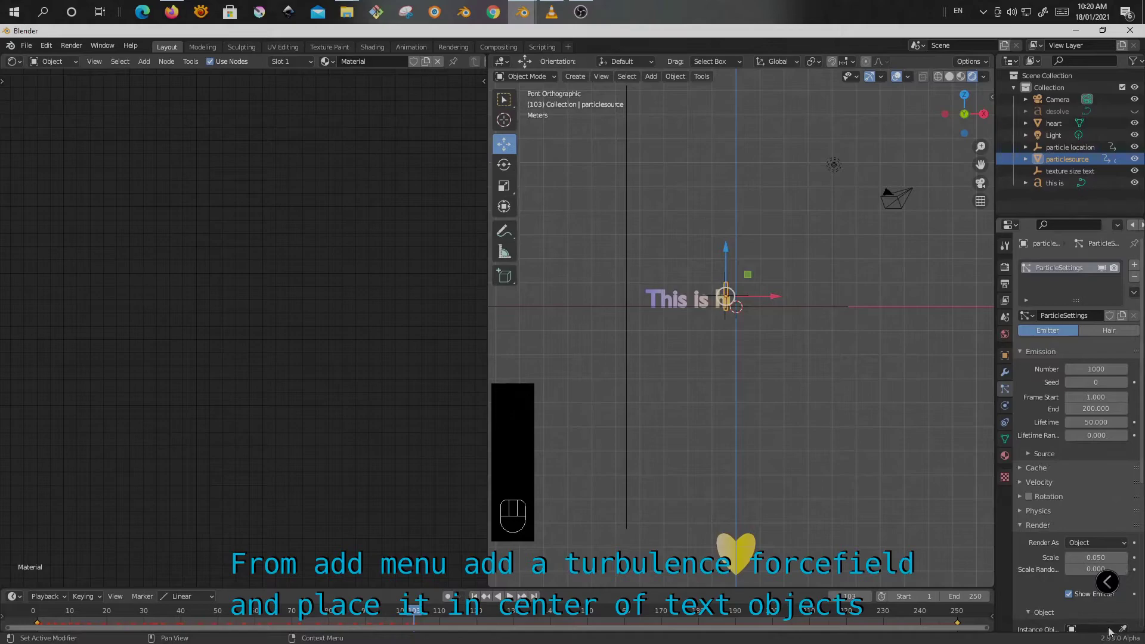
{"action": "left_click", "coordinate": [1108, 630]}
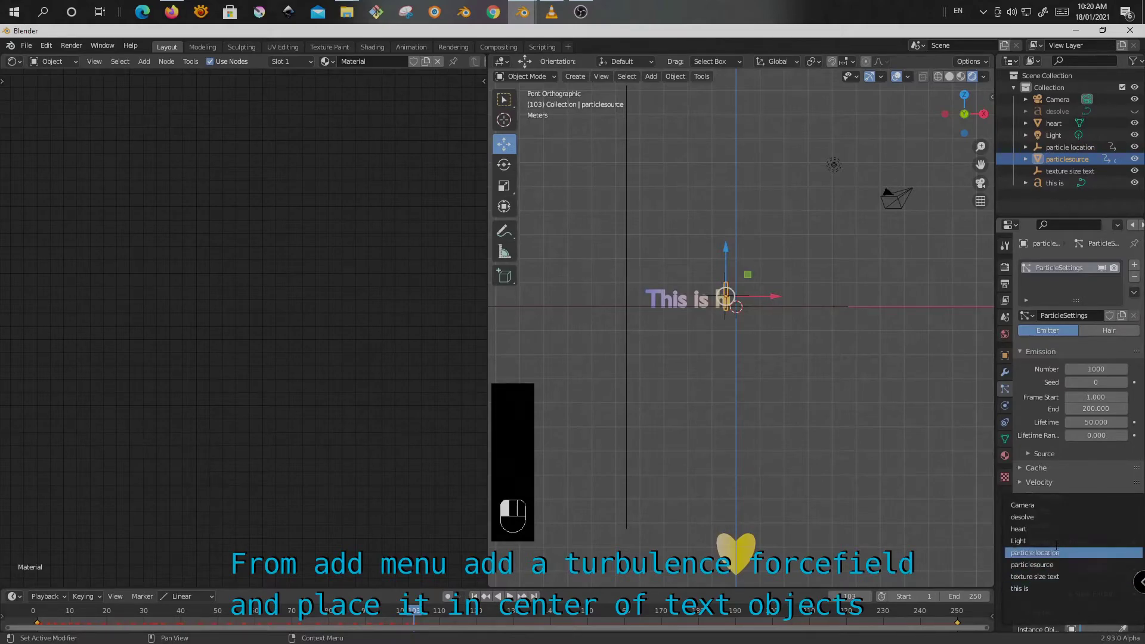
{"action": "left_click", "coordinate": [1044, 529]}
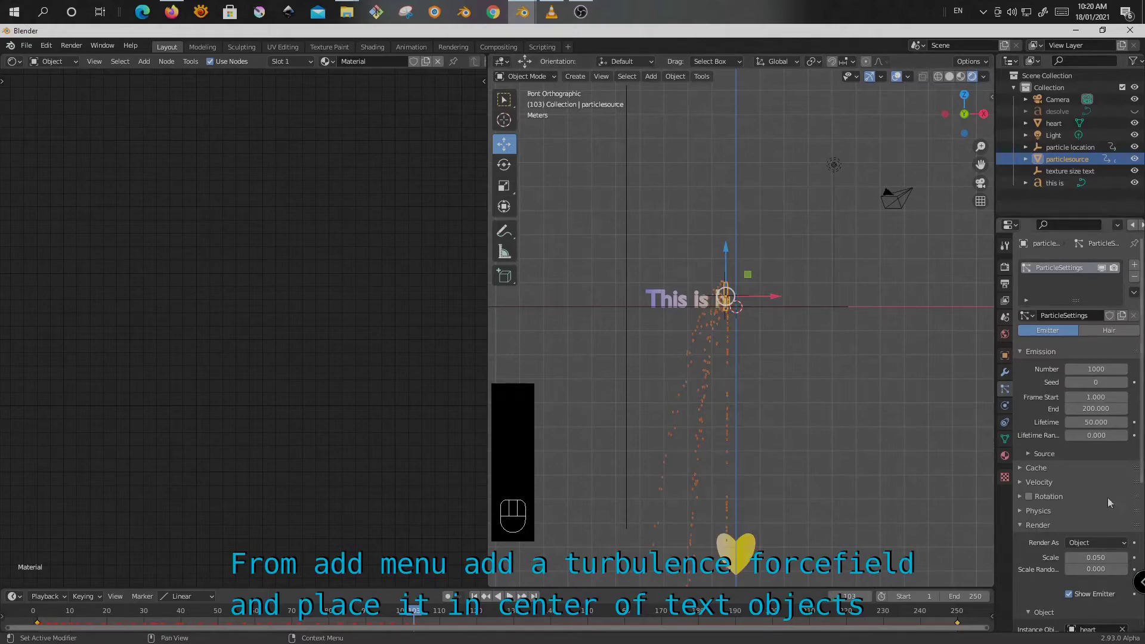
Set the gravity field weight of the particlesource particle system to 0.
{"action": "scroll", "coordinate": [1034, 479], "scroll_direction": "down", "scroll_amount": 8}
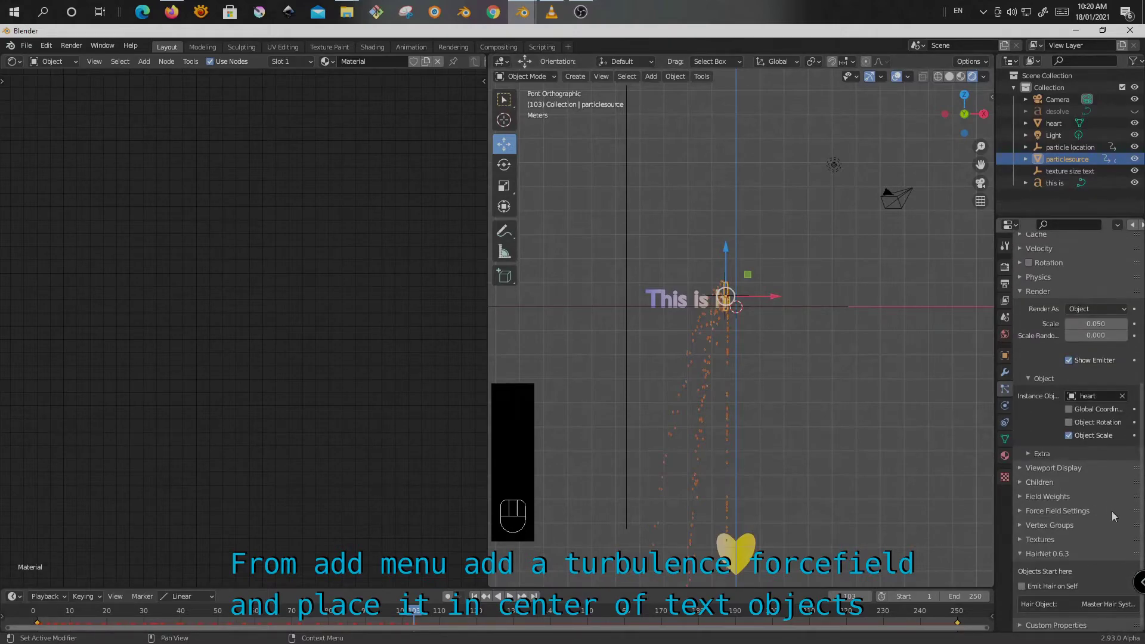
{"action": "left_click", "coordinate": [1041, 497]}
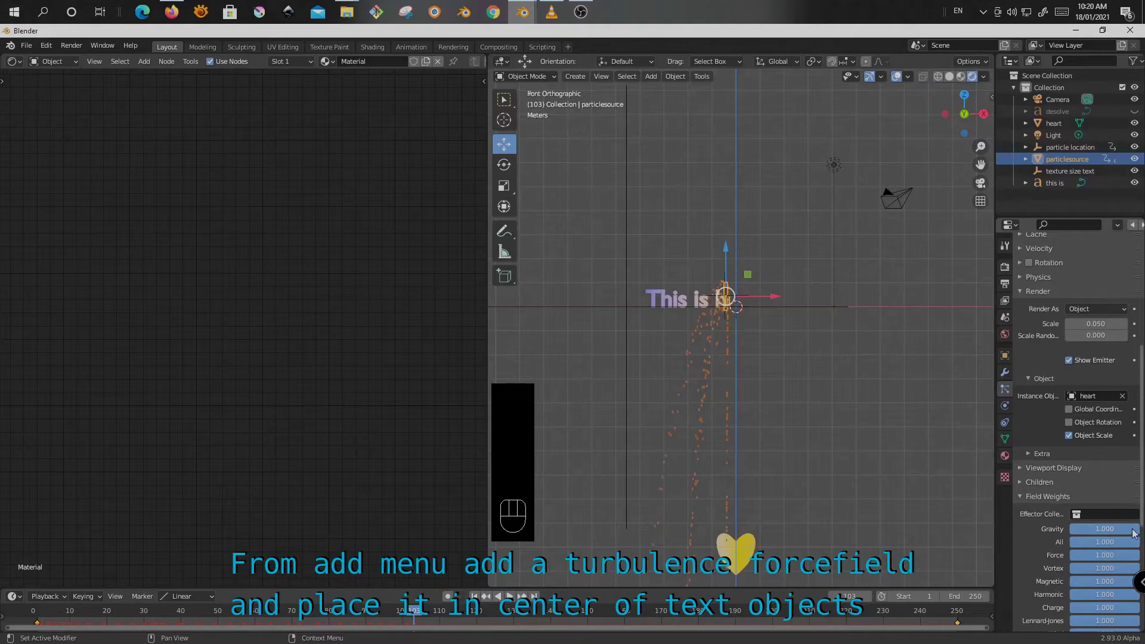
{"action": "left_click_drag", "start_coordinate": [1074, 528], "coordinate": [1013, 529]}
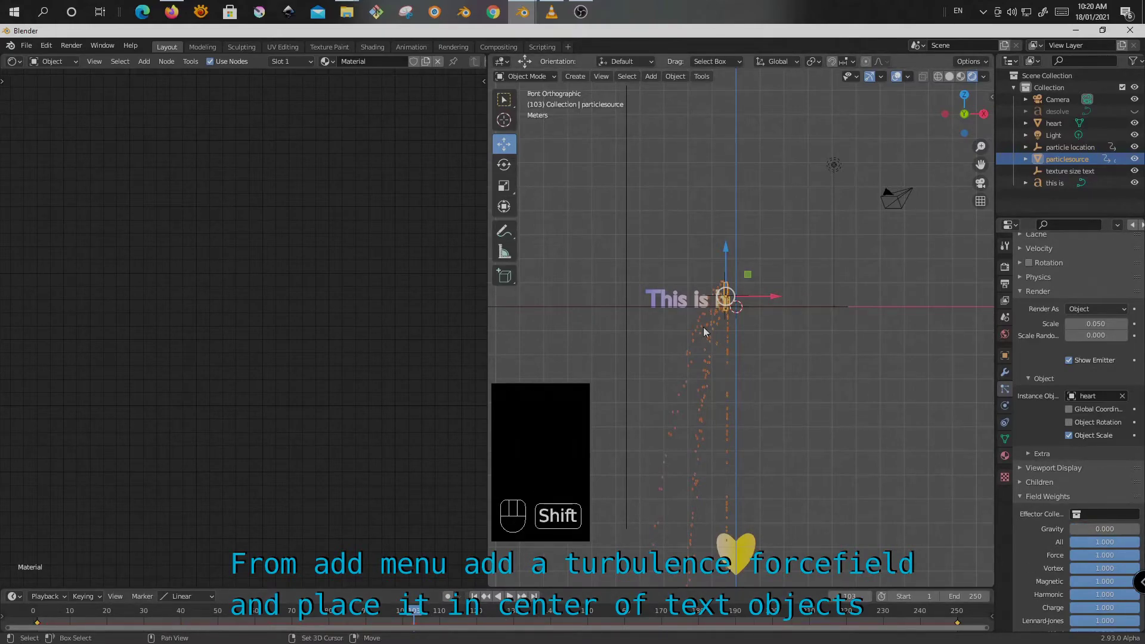
Add a Turbulence force field at the world origin.
{"action": "key", "text": "shift+a"}
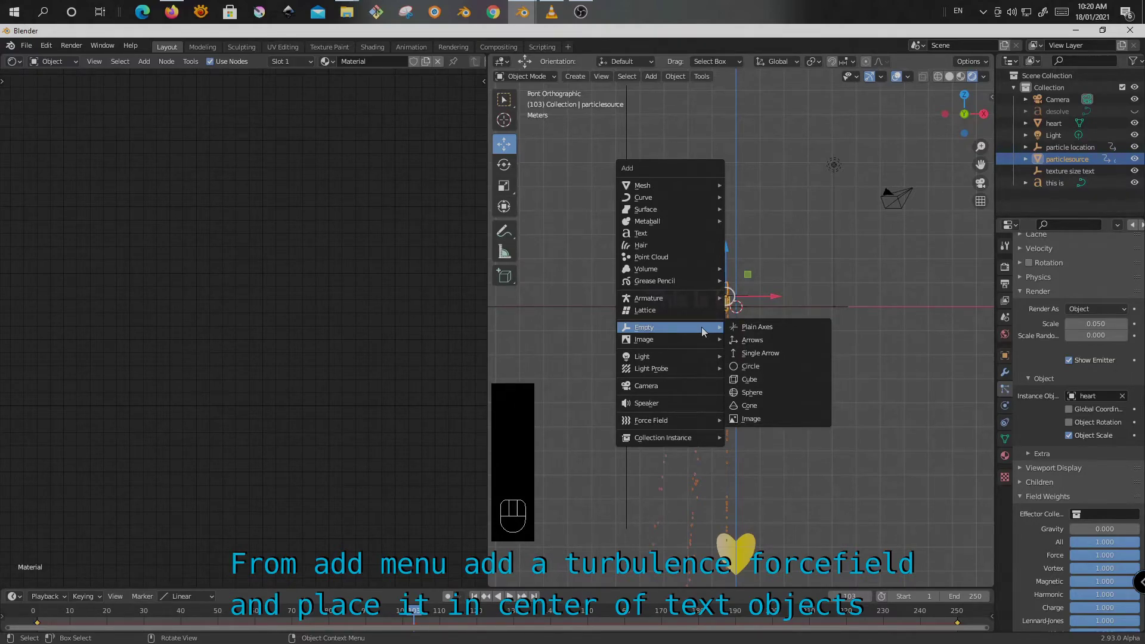
{"action": "mouse_move", "coordinate": [664, 421]}
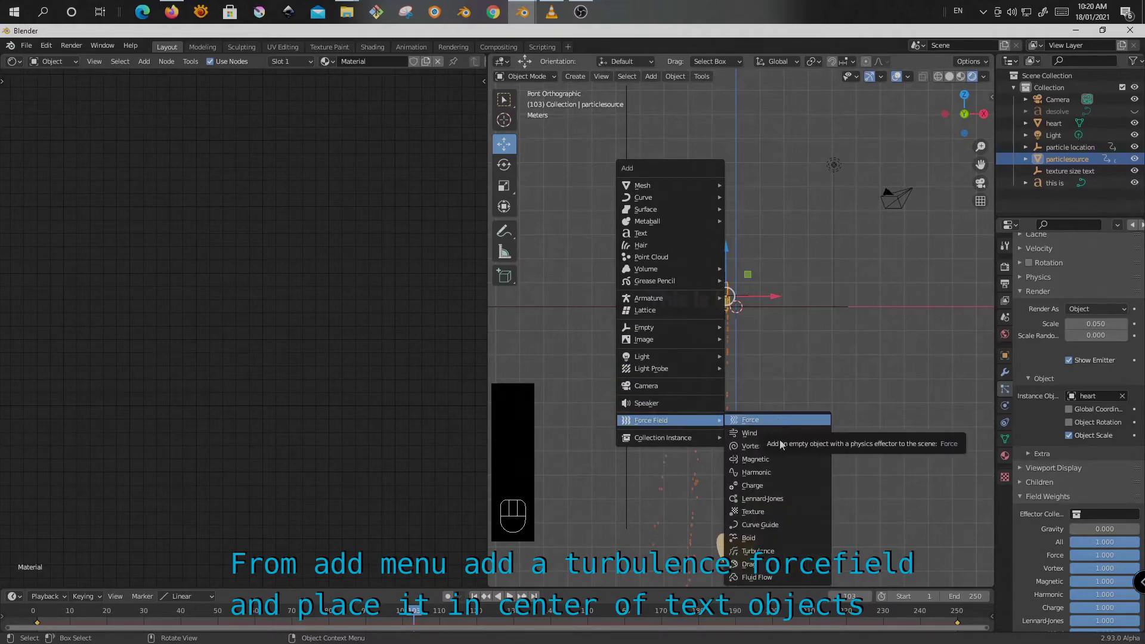
{"action": "left_click", "coordinate": [784, 552]}
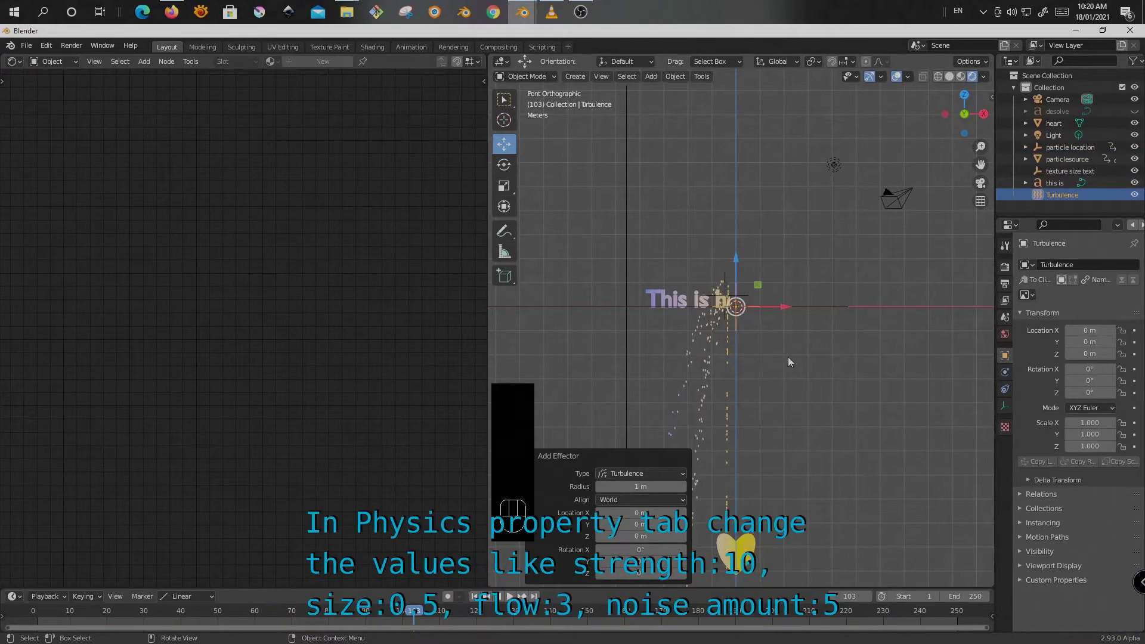
Set the turbulence force field's strength to 10 and its size to 0.5.
{"action": "scroll", "coordinate": [760, 332], "scroll_direction": "up", "scroll_amount": 2}
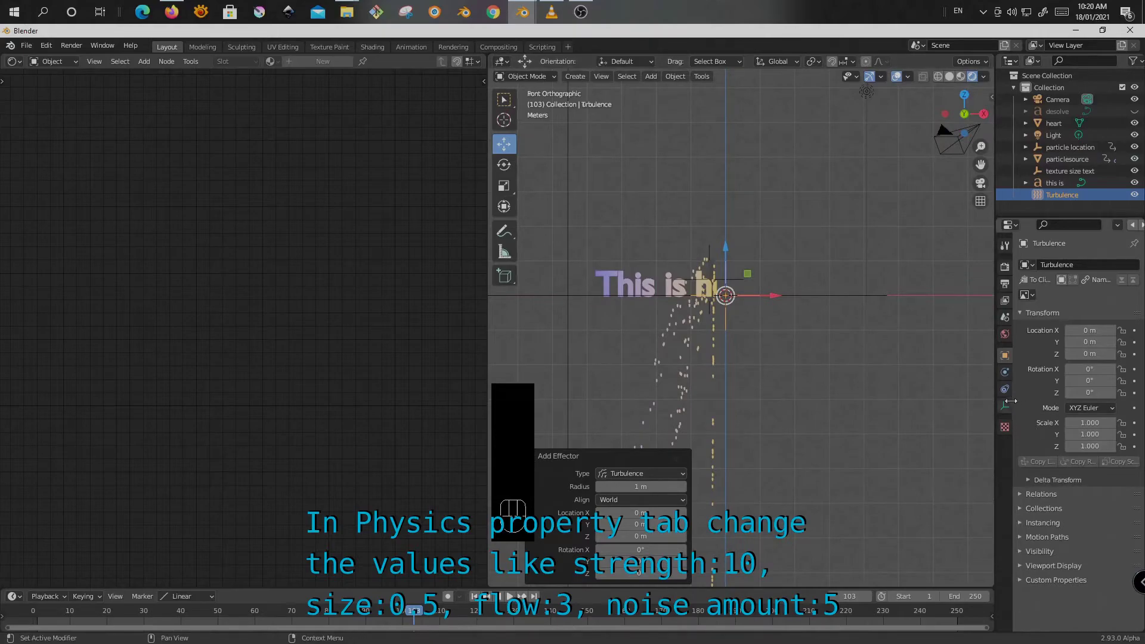
{"action": "left_click", "coordinate": [1006, 371]}
{"action": "double_click", "coordinate": [1099, 382]}
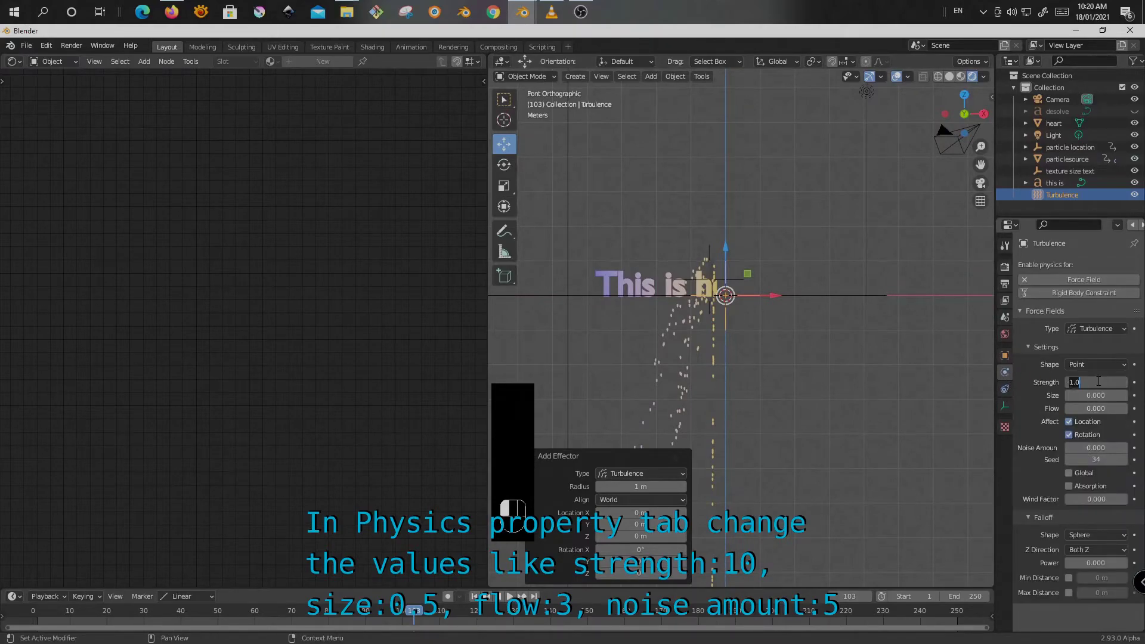
{"action": "key", "text": "Return"}
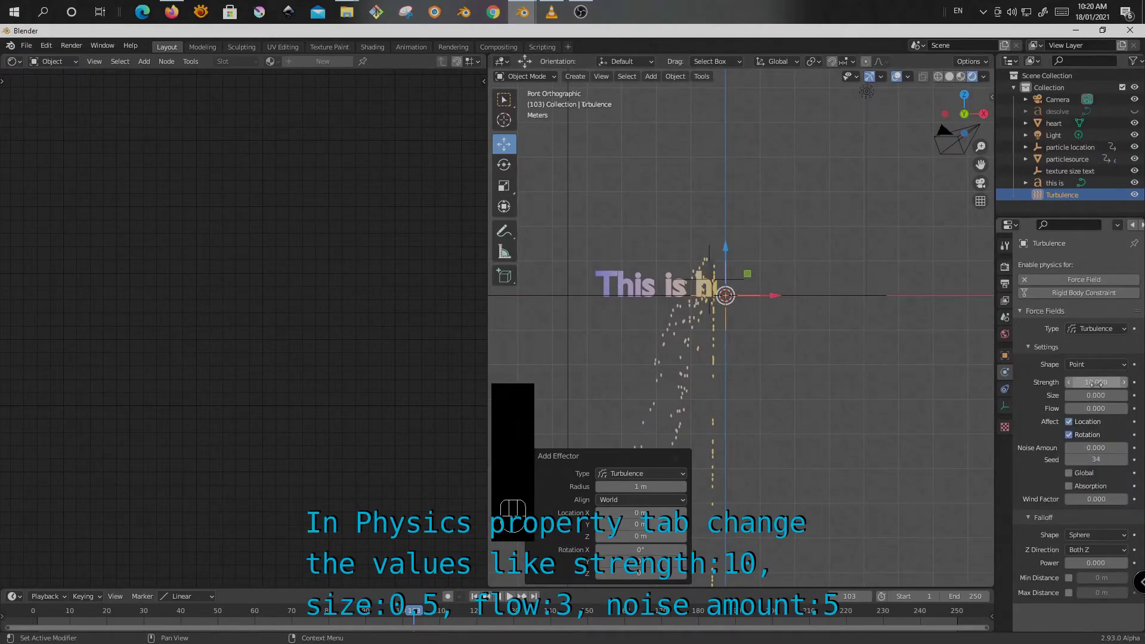
{"action": "double_click", "coordinate": [1094, 395]}
{"action": "type", "text": ".5"}
{"action": "key", "text": "Return"}
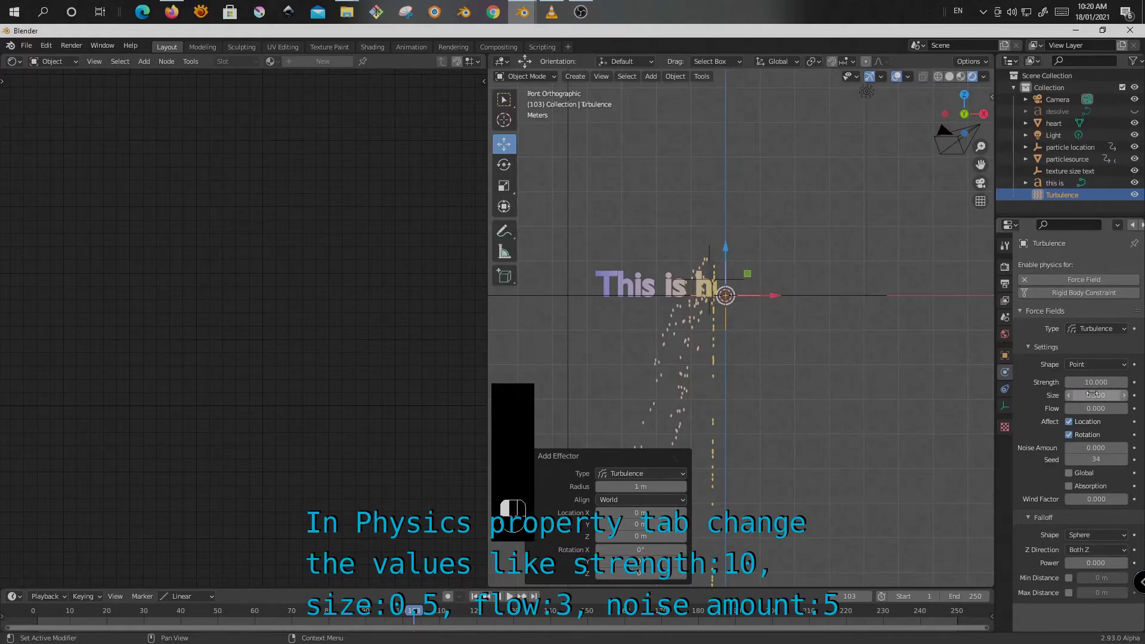
Set the turbulence force field's flow to 3 and its noise amount to 5.
{"action": "double_click", "coordinate": [1094, 409]}
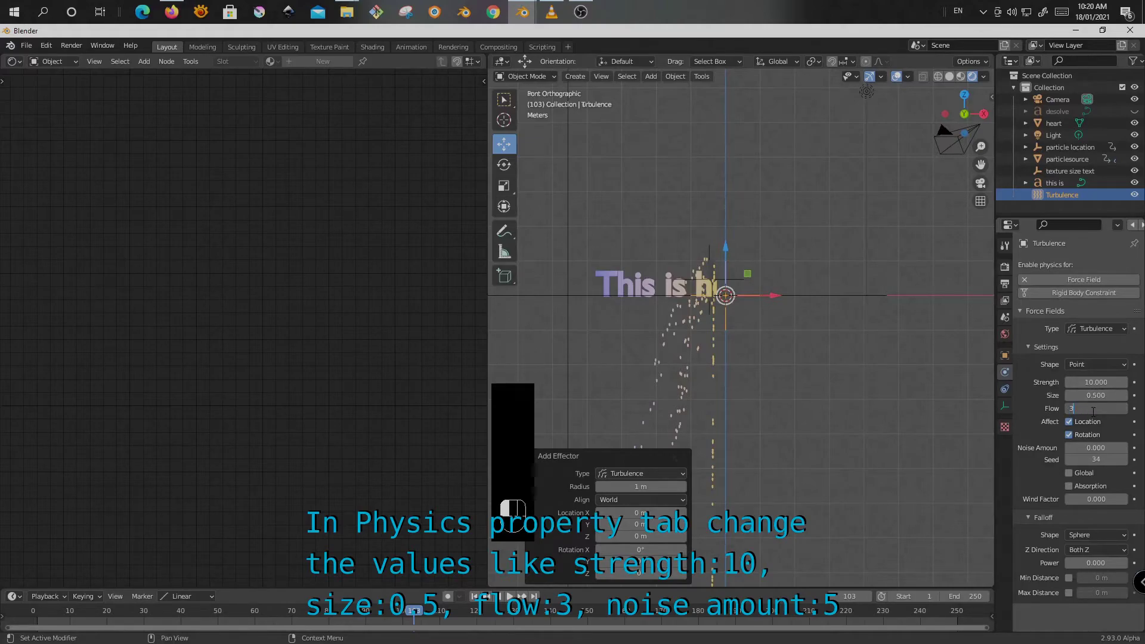
{"action": "key", "text": "Return"}
{"action": "double_click", "coordinate": [1097, 448]}
{"action": "type", "text": "5"}
{"action": "key", "text": "Return"}
Play the animation from frame 1 to examine how the heart particles move in the turbulence, and stop it.
{"action": "key", "text": "shift+Left"}
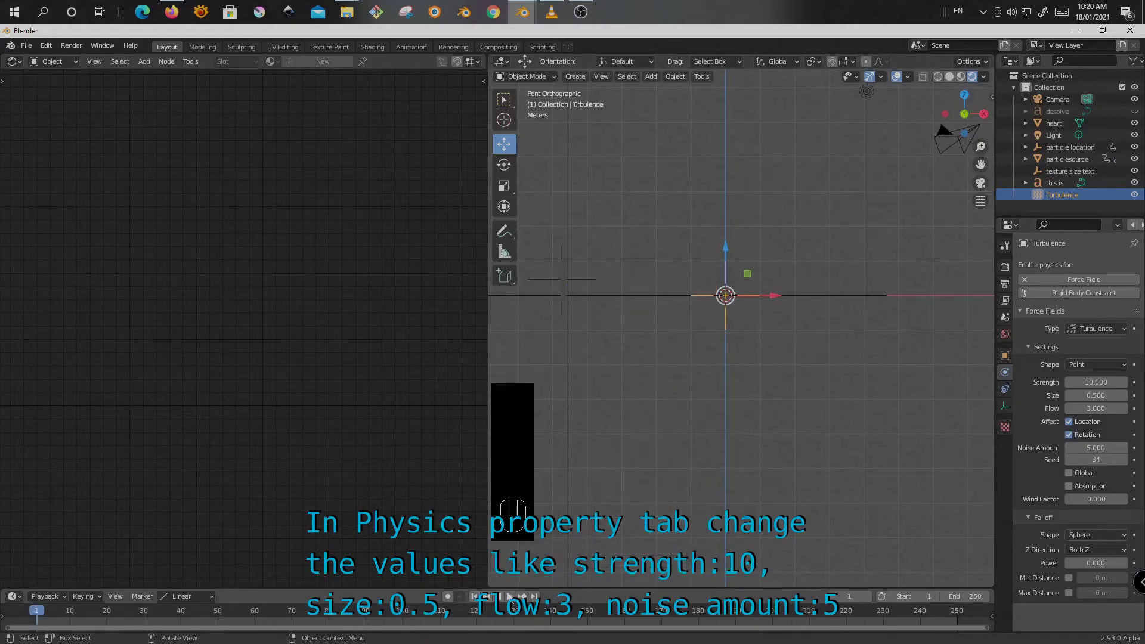
{"action": "left_click", "coordinate": [513, 603]}
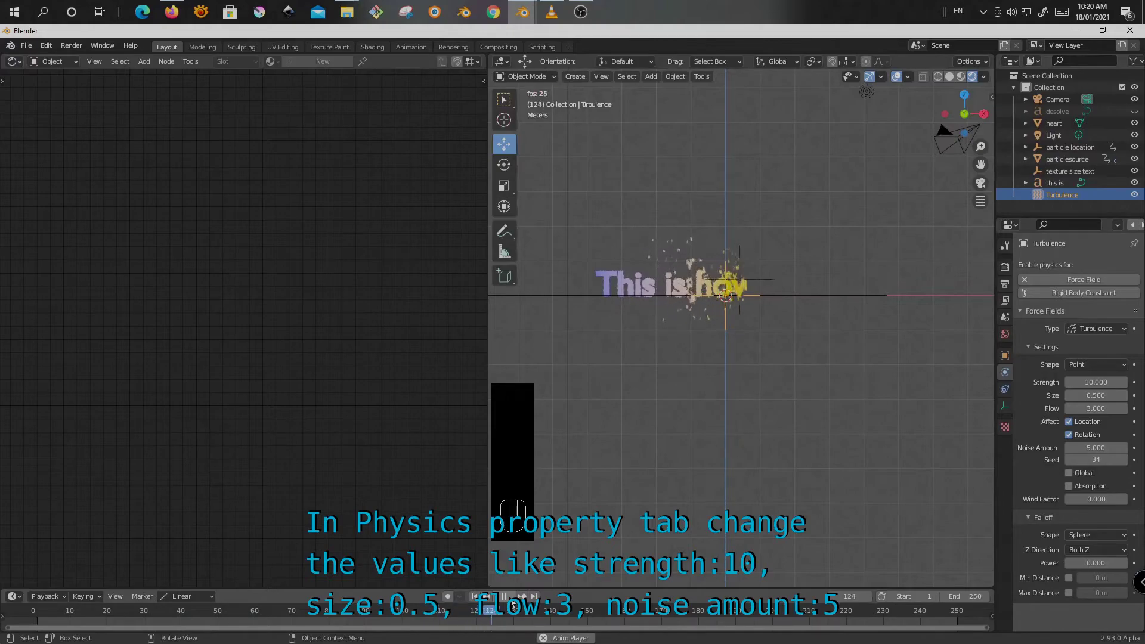
{"action": "left_click", "coordinate": [513, 603]}
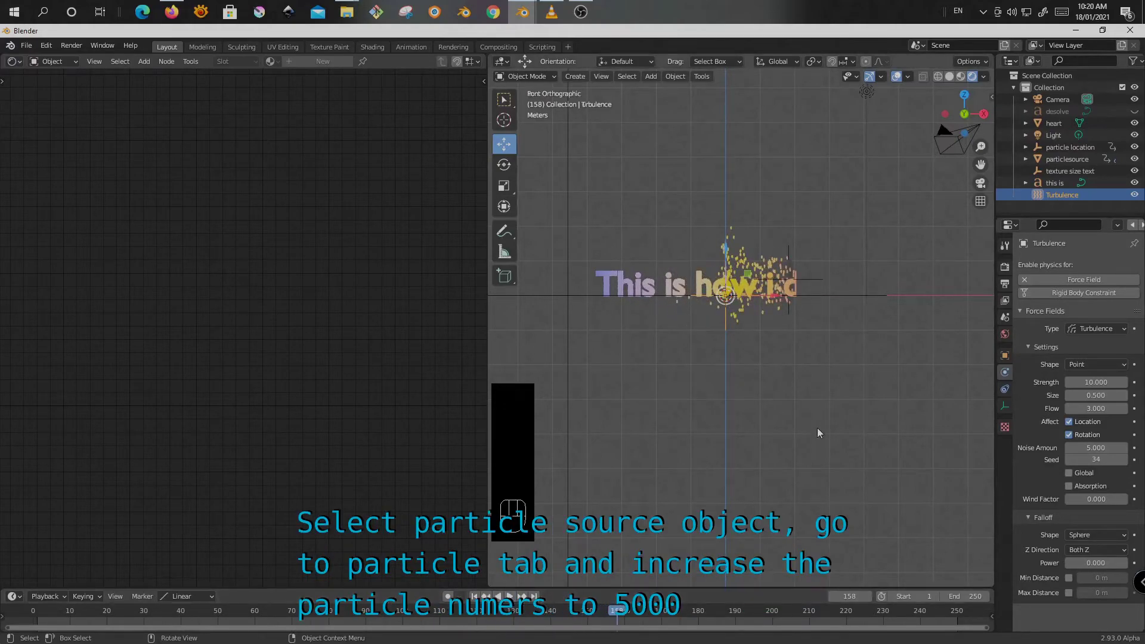
Unhide the desolve text and set the render scale of the particlesource object's heart particles to 0.3.
{"action": "left_click", "coordinate": [771, 263]}
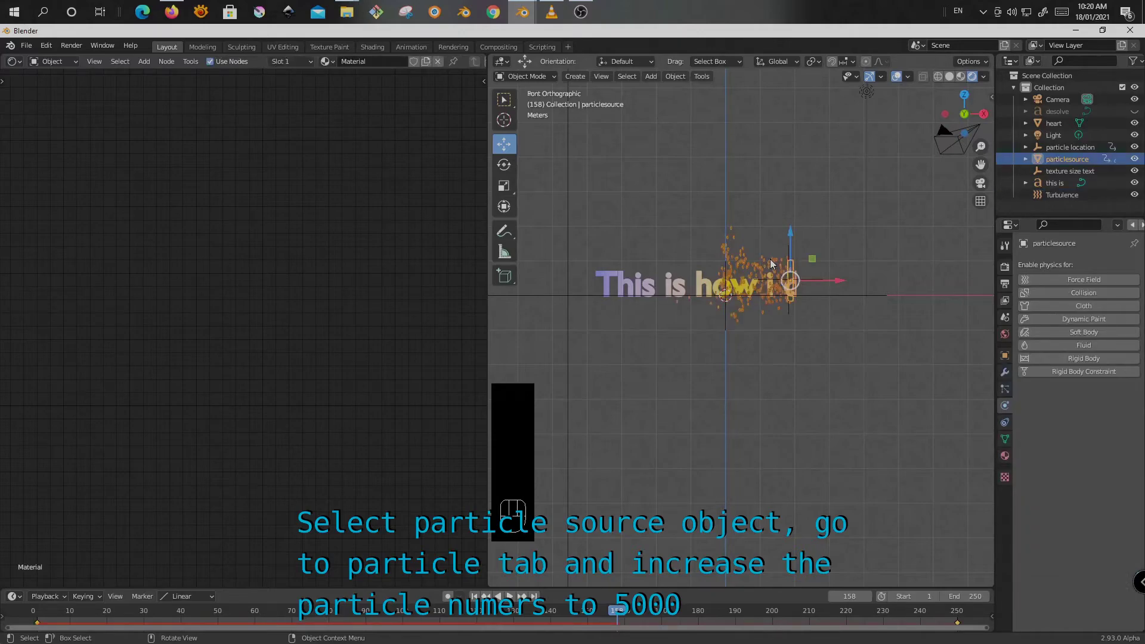
{"action": "left_click", "coordinate": [1135, 112]}
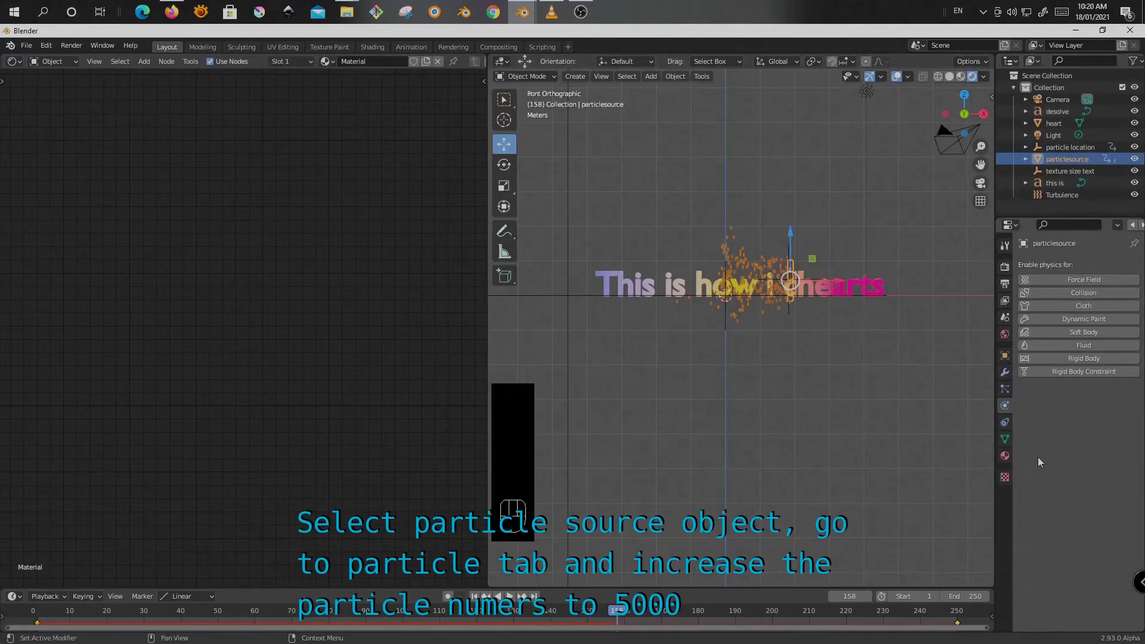
{"action": "left_click", "coordinate": [1005, 389]}
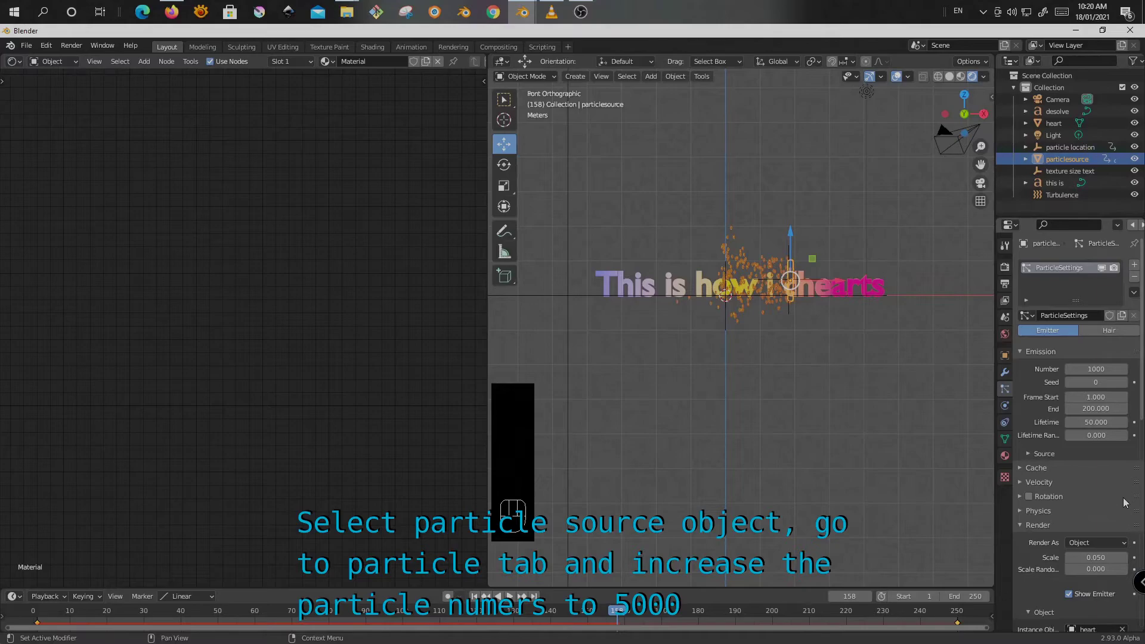
{"action": "scroll", "coordinate": [1125, 503], "scroll_direction": "down", "scroll_amount": 4}
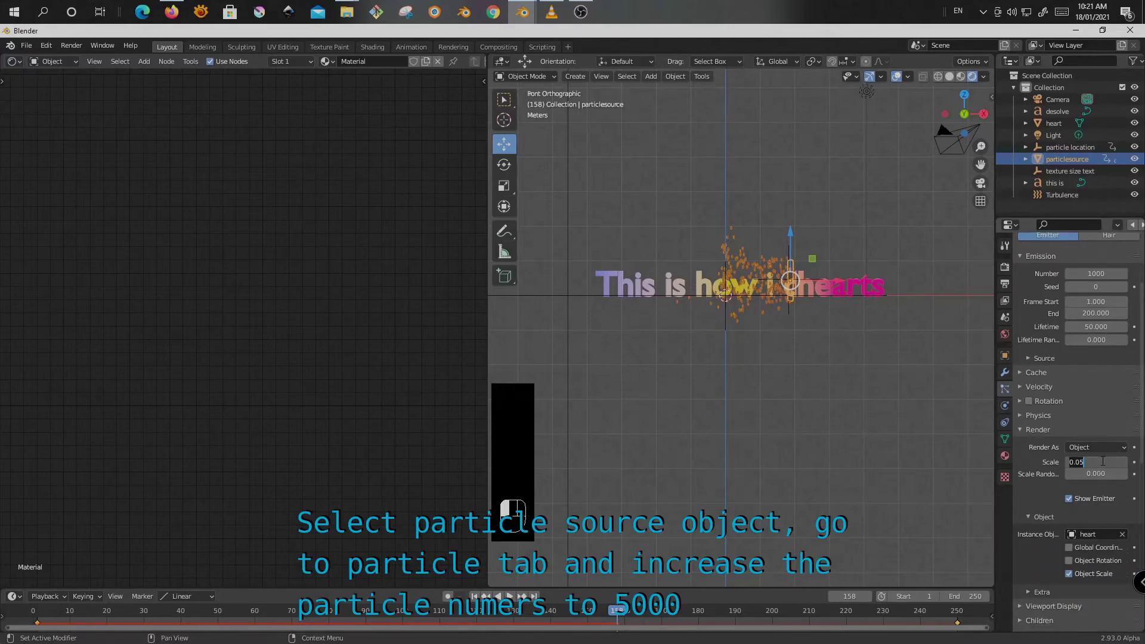
{"action": "type", "text": "0.3"}
{"action": "key", "text": "Return"}
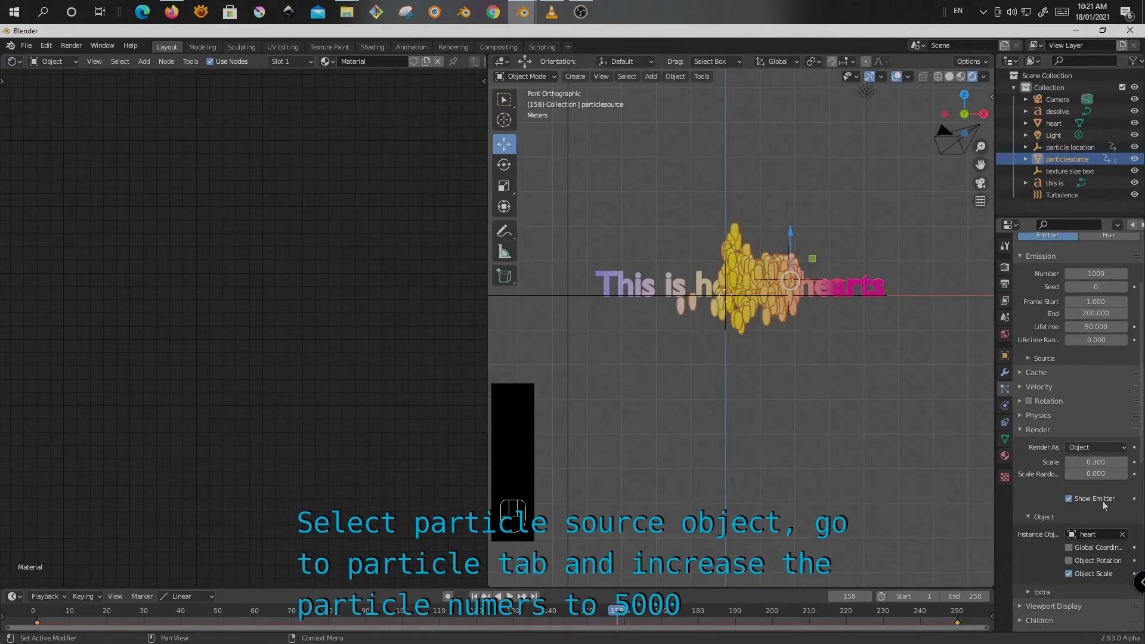
Enable object rotation for the heart particle instances, with scale randomness 1 and a render scale of 0.1.
{"action": "left_click", "coordinate": [1070, 561]}
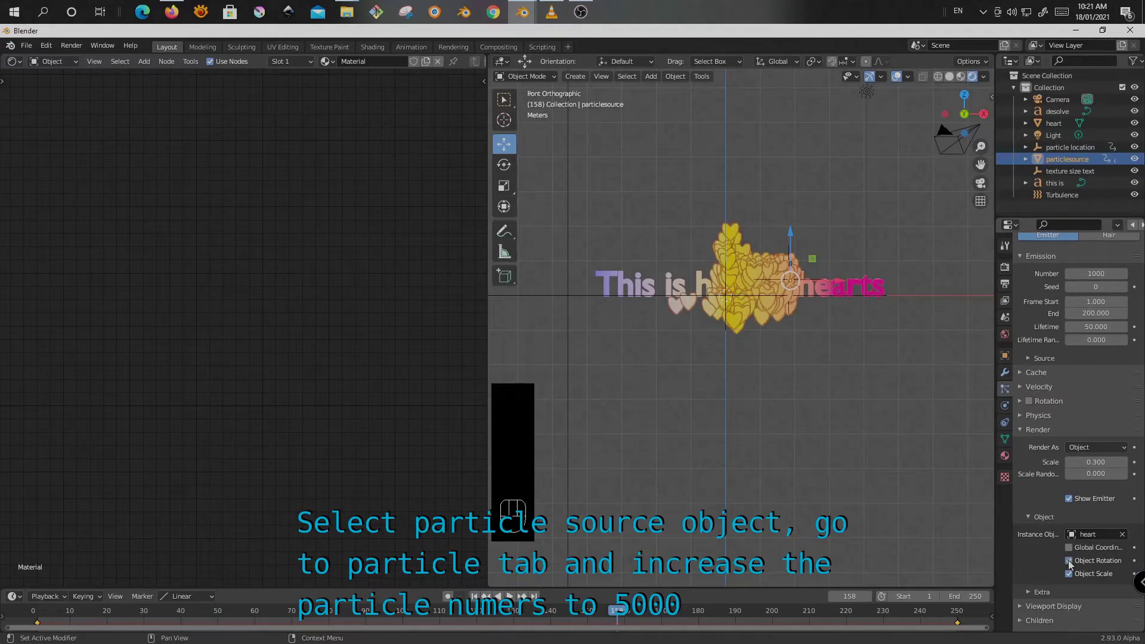
{"action": "left_click_drag", "start_coordinate": [1082, 474], "coordinate": [1130, 476]}
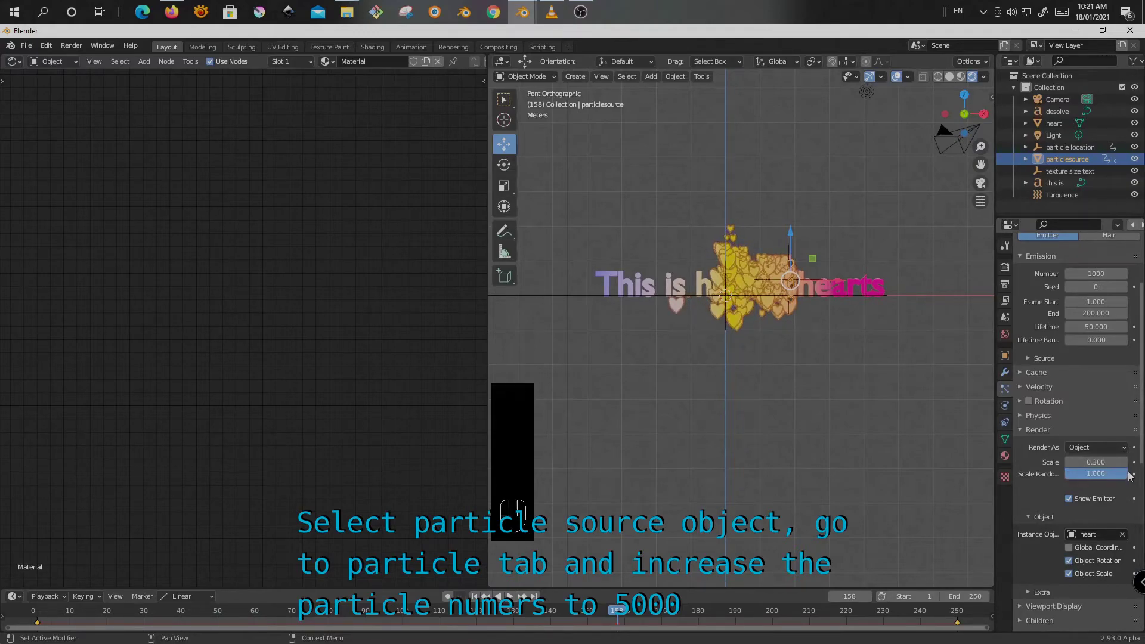
{"action": "double_click", "coordinate": [1109, 462]}
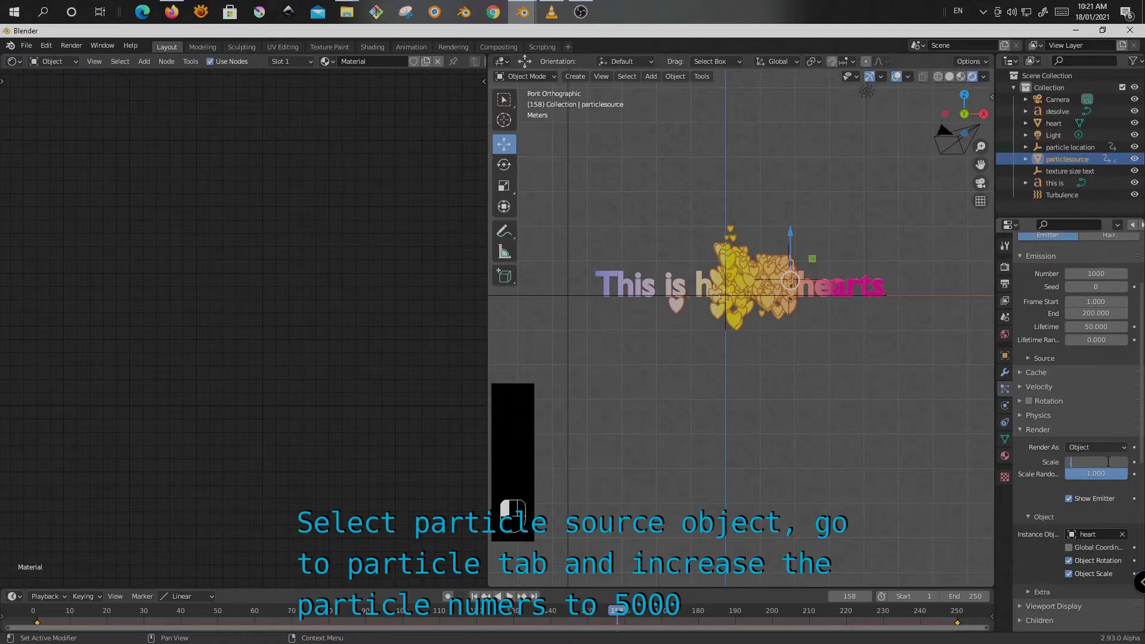
{"action": "key", "text": "Return"}
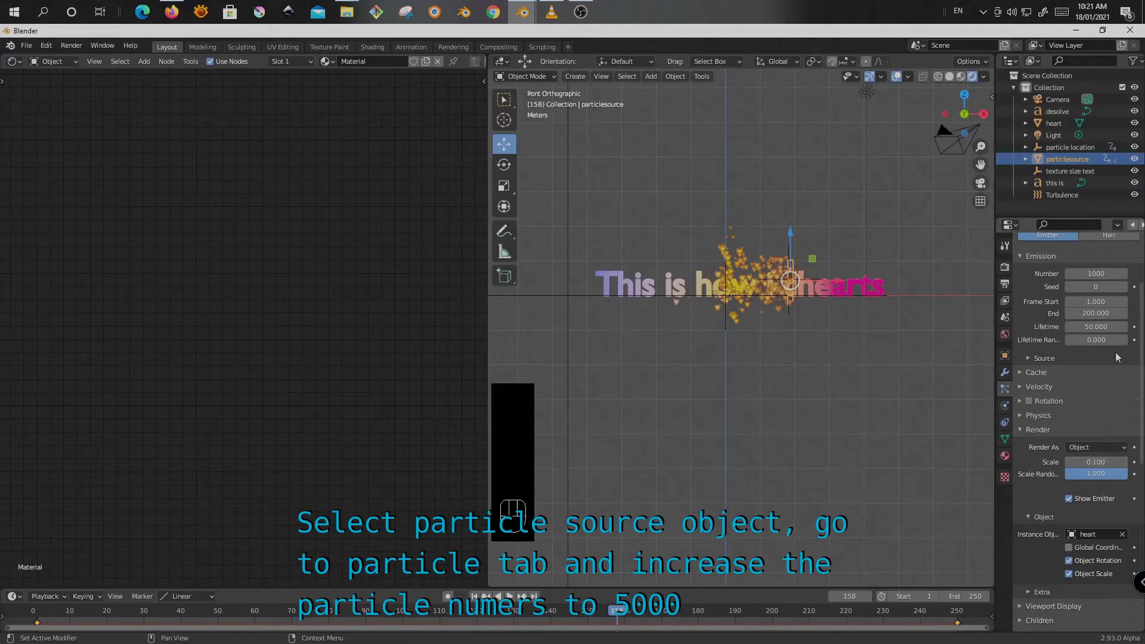
Raise the particle number to 5000 and hide the emitter in both the render and viewport display settings.
{"action": "double_click", "coordinate": [1097, 274]}
{"action": "type", "text": "5"}
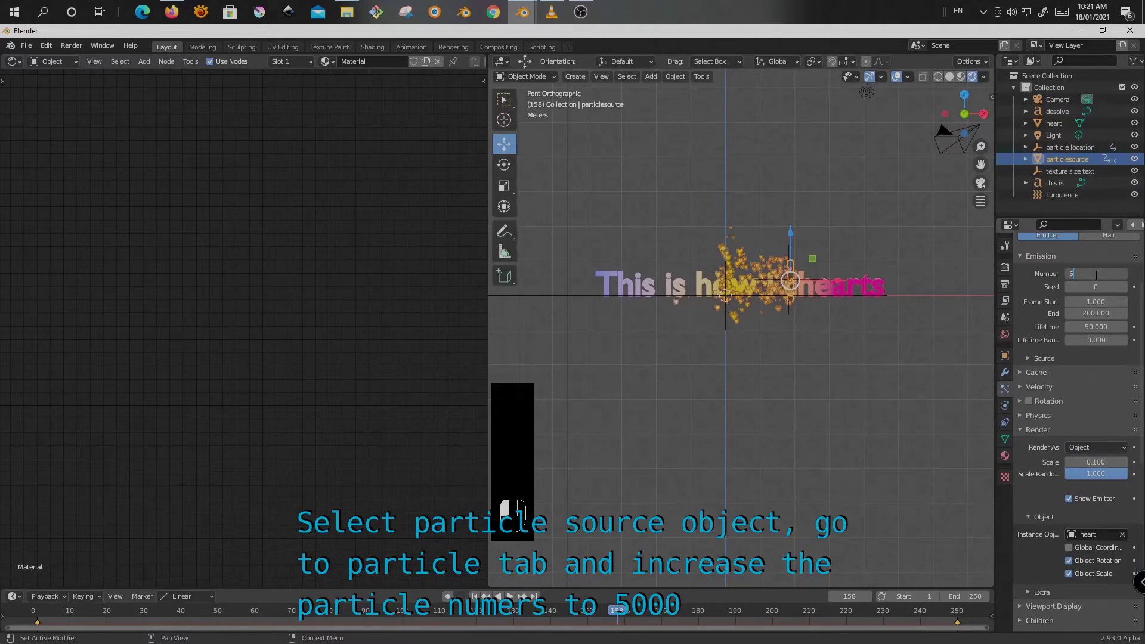
{"action": "type", "text": "000"}
{"action": "key", "text": "Return"}
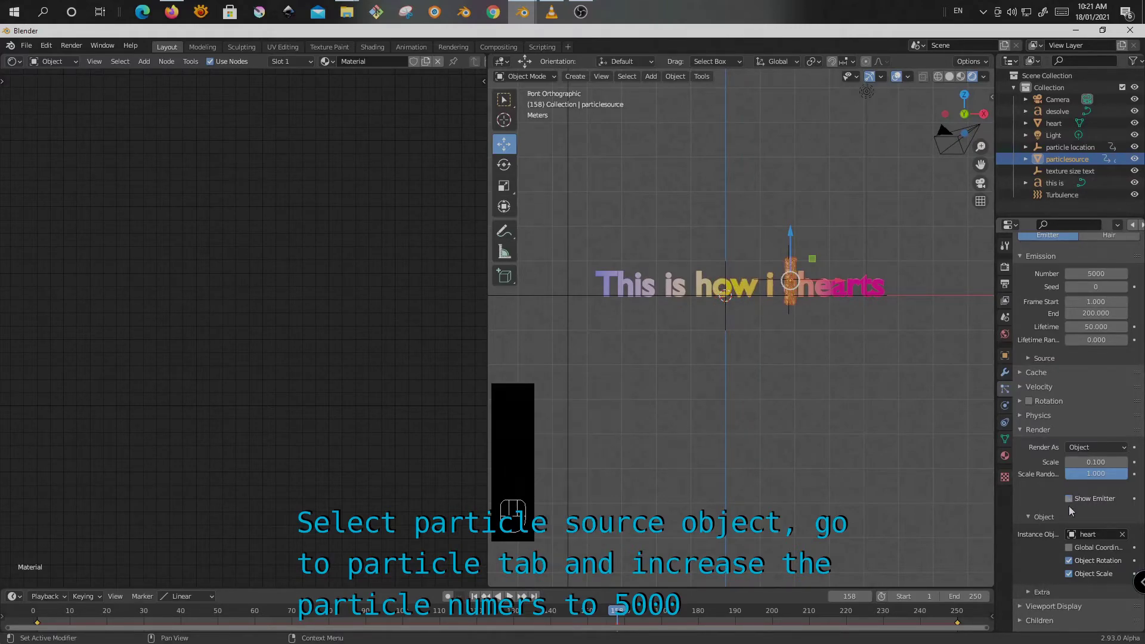
{"action": "scroll", "coordinate": [1069, 508], "scroll_direction": "down", "scroll_amount": 5}
{"action": "left_click", "coordinate": [1045, 490]}
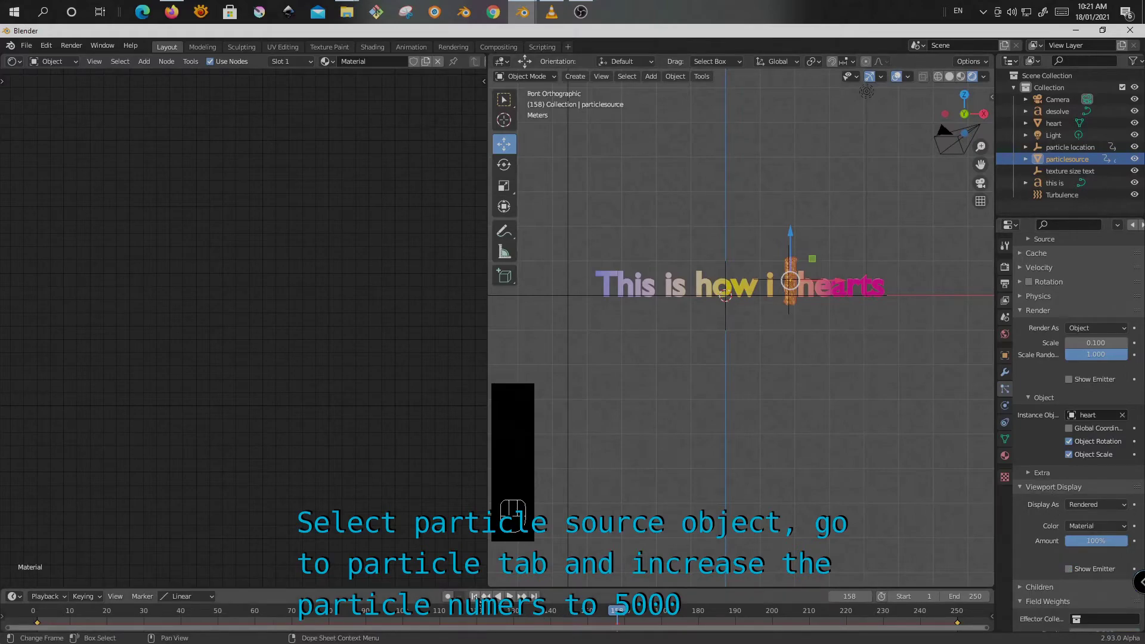
Play the animation from the first frame to examine the denser heart particles, and stop it.
{"action": "left_click", "coordinate": [475, 596]}
{"action": "left_click", "coordinate": [508, 597]}
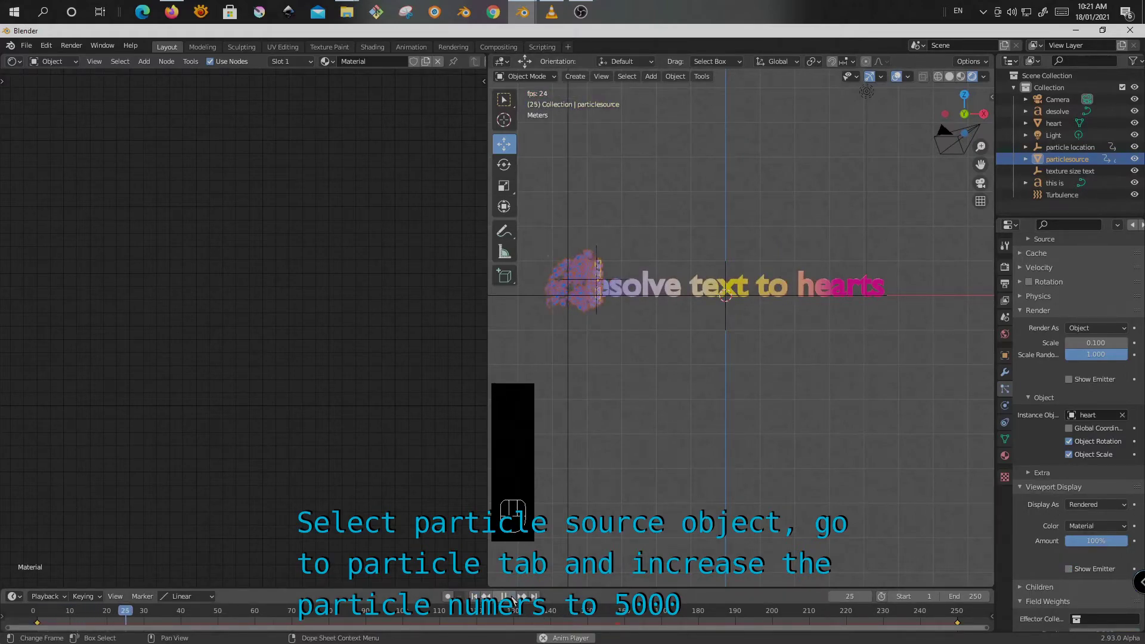
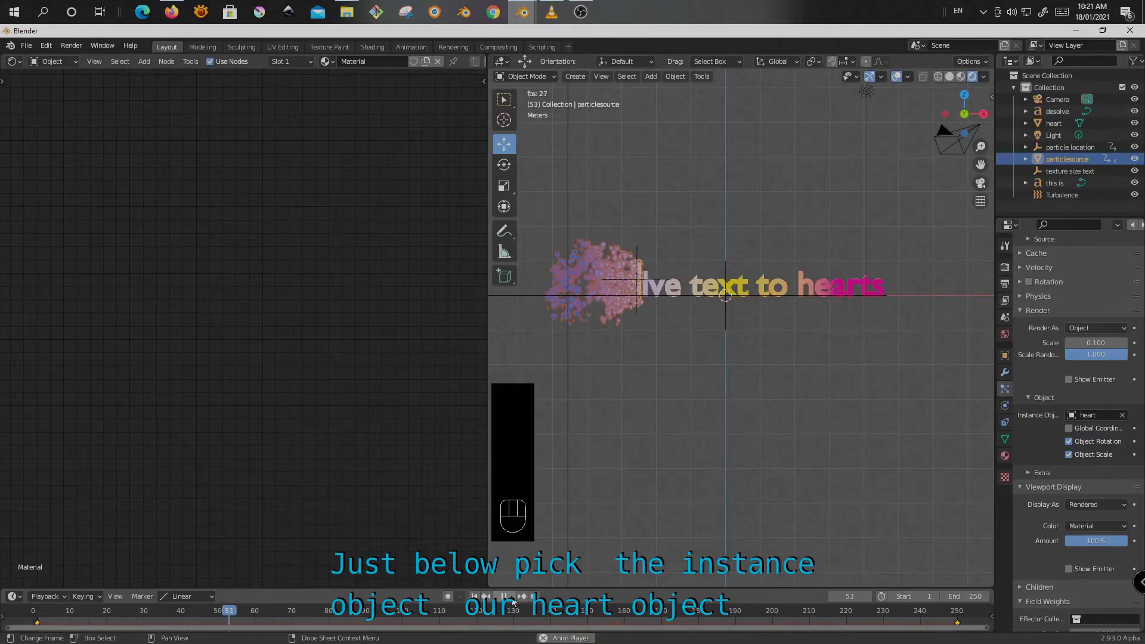
{"action": "left_click", "coordinate": [511, 598]}
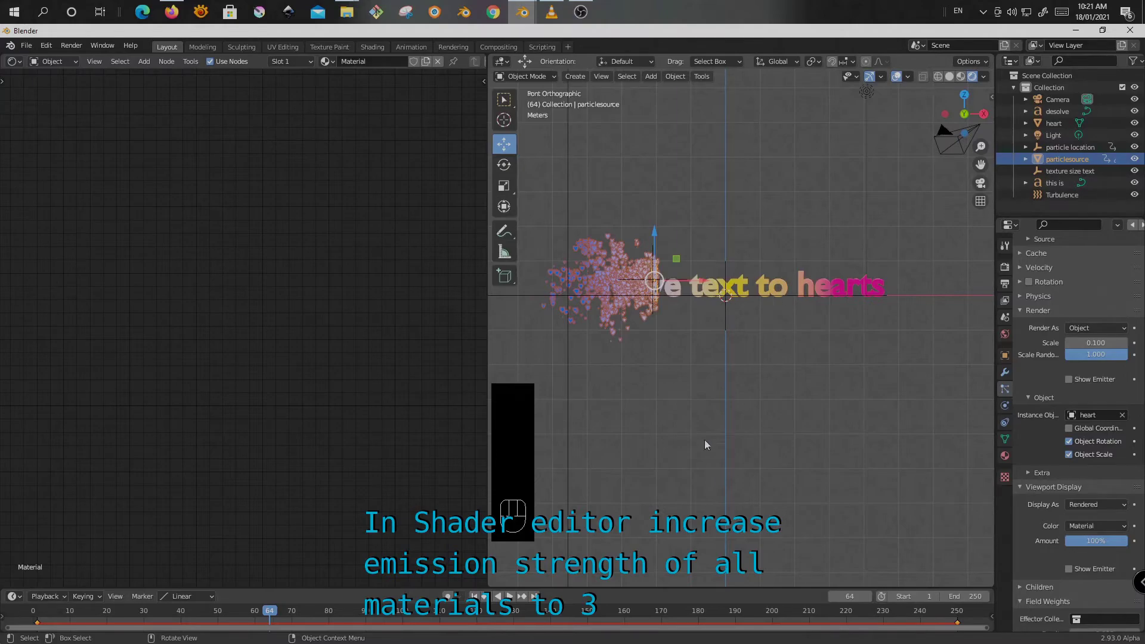
Set the emission strength of the heart object's material to 3 in its Principled BSDF shader.
{"action": "scroll", "coordinate": [704, 430], "scroll_direction": "down", "scroll_amount": 4}
{"action": "left_click", "coordinate": [715, 531]}
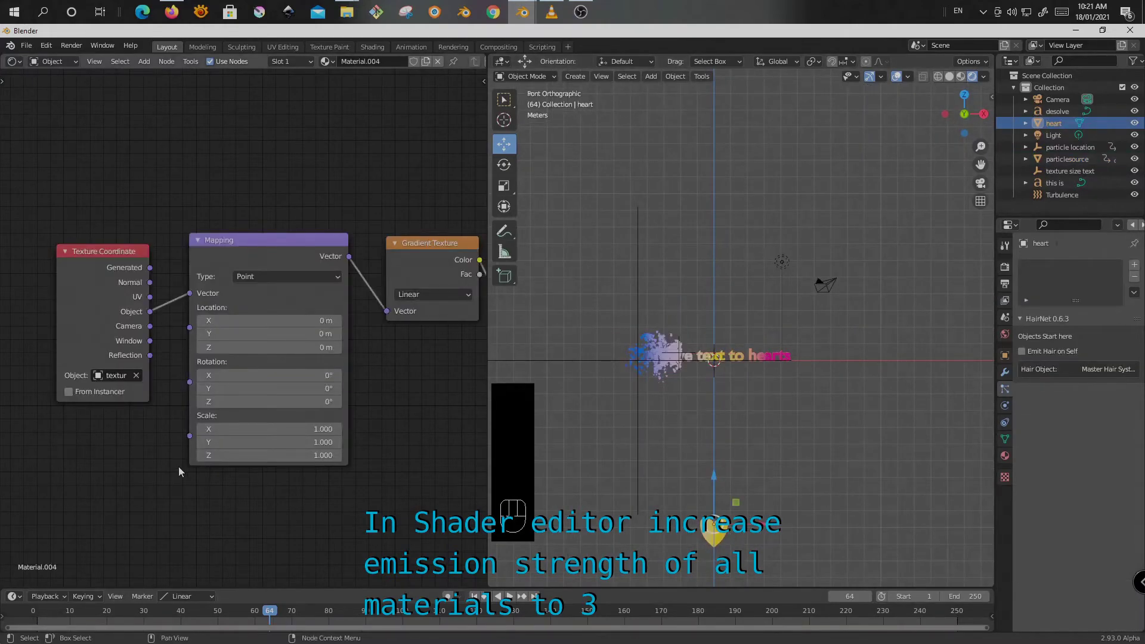
{"action": "scroll", "coordinate": [26, 413], "scroll_direction": "down", "scroll_amount": 4}
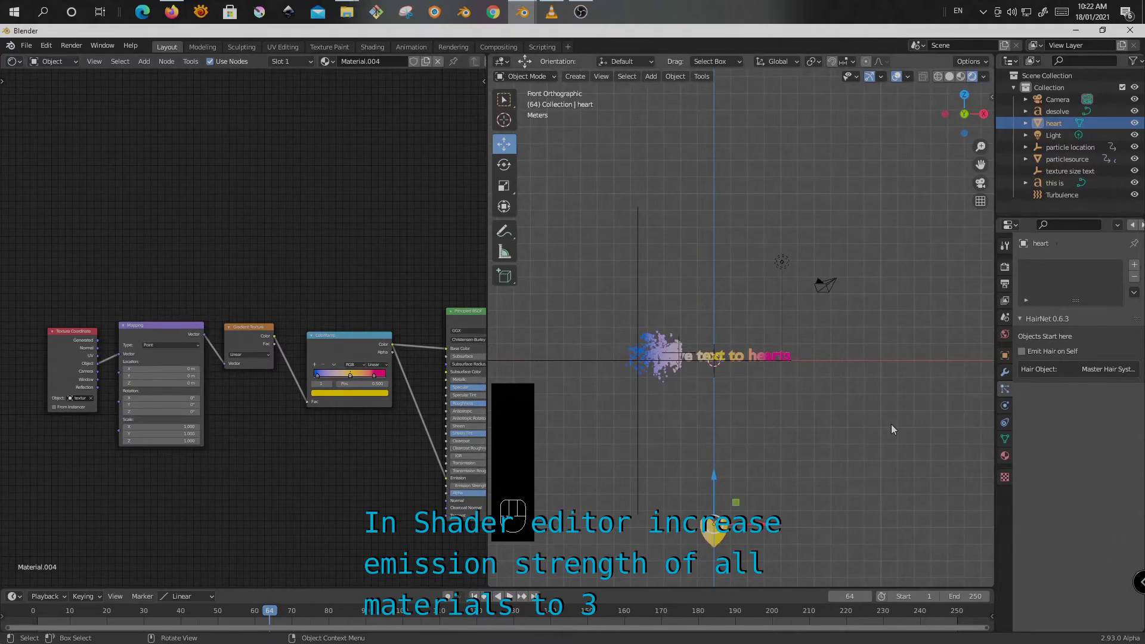
{"action": "scroll", "coordinate": [184, 407], "scroll_direction": "down", "scroll_amount": 4}
{"action": "scroll", "coordinate": [426, 475], "scroll_direction": "up", "scroll_amount": 8}
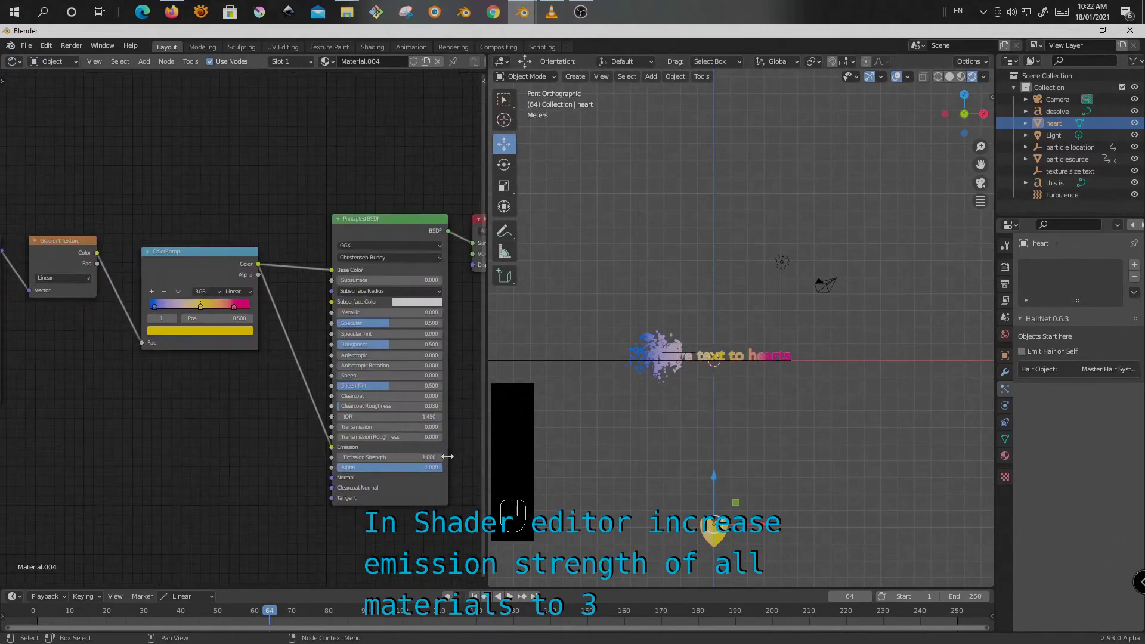
{"action": "left_click", "coordinate": [422, 457]}
{"action": "key", "text": "Return"}
Set the emission strength to 3 in the materials of the desolve and this is text objects.
{"action": "left_click", "coordinate": [1057, 112]}
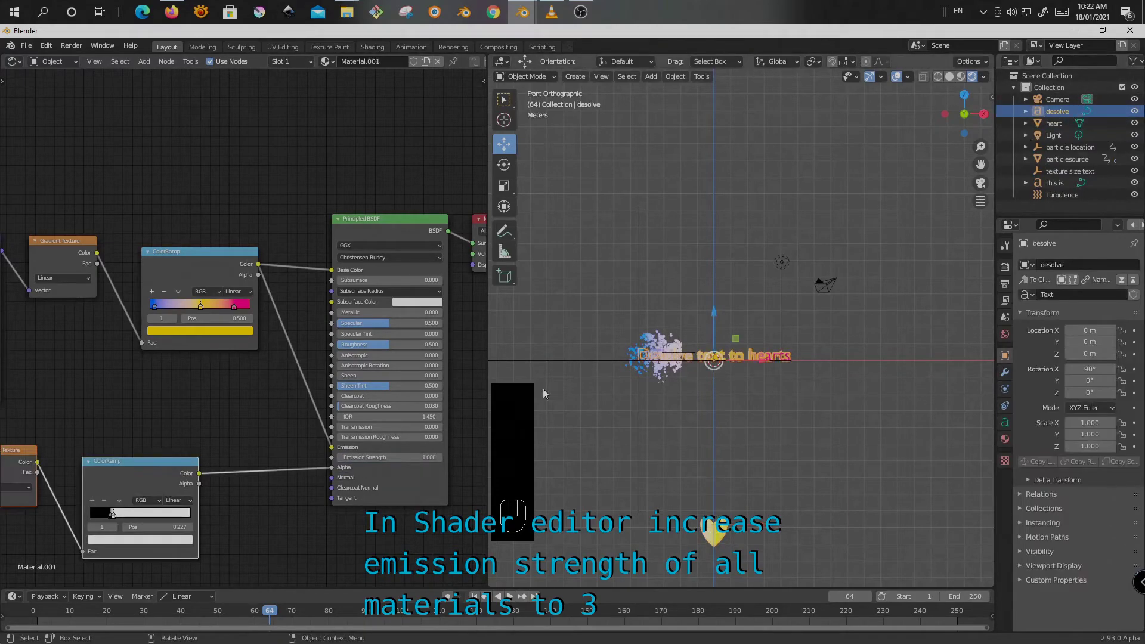
{"action": "left_click", "coordinate": [420, 458]}
{"action": "key", "text": "Return"}
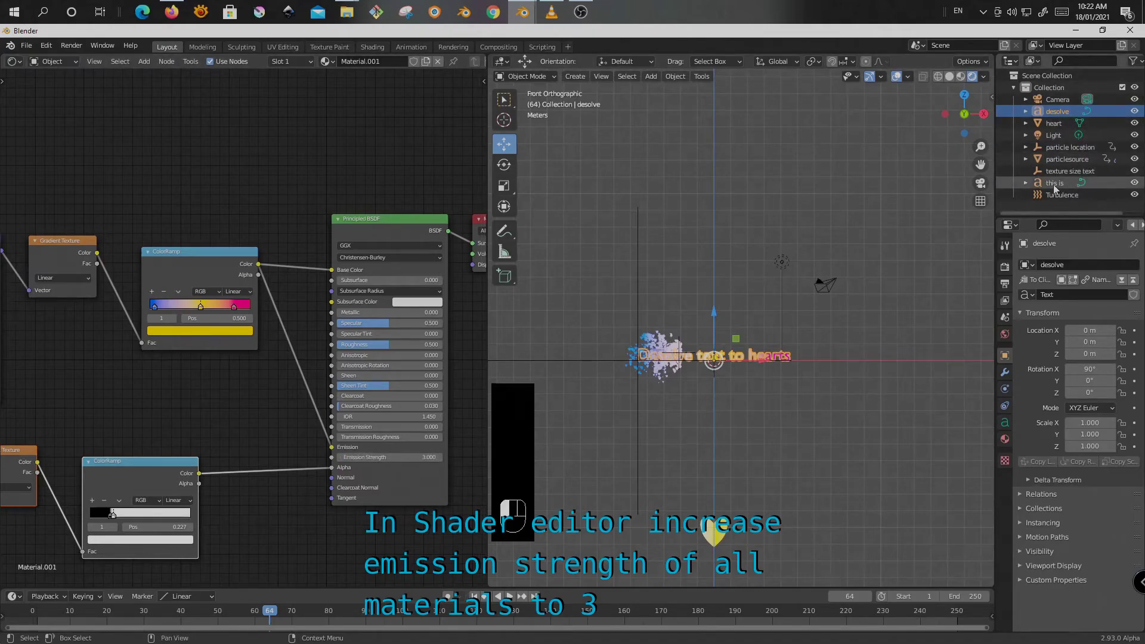
{"action": "left_click", "coordinate": [1055, 185]}
{"action": "left_click", "coordinate": [425, 457]}
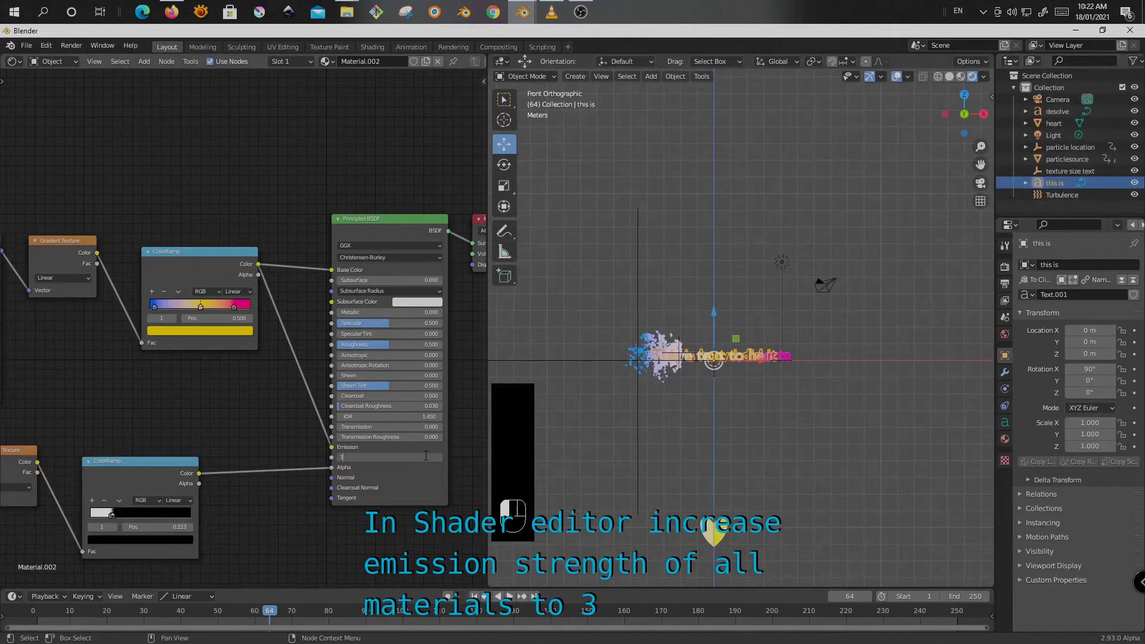
{"action": "type", "text": "3"}
{"action": "key", "text": "Return"}
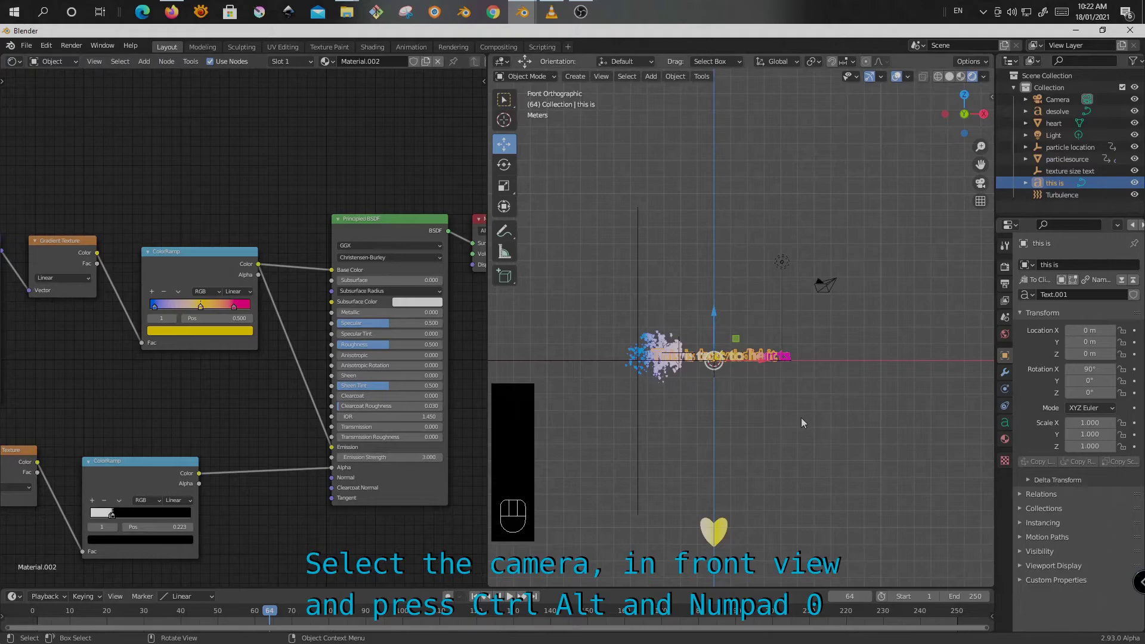
Align the camera to the front view, and move it about 0.21 m along negative X and 0.54 m down.
{"action": "scroll", "coordinate": [708, 365], "scroll_direction": "up", "scroll_amount": 3}
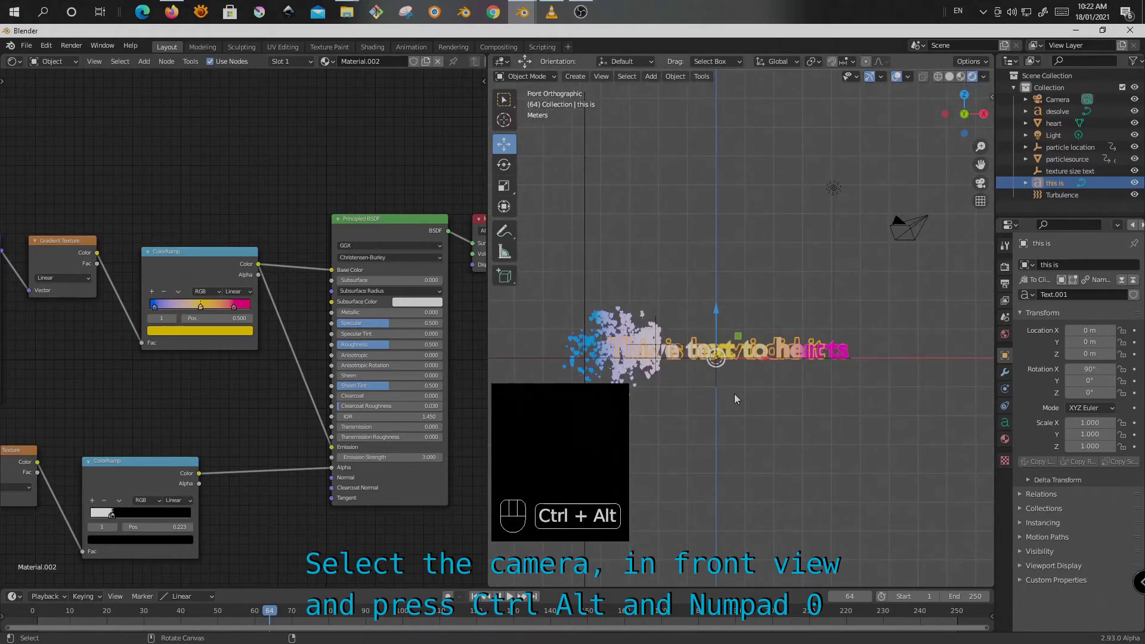
{"action": "key", "text": "ctrl+alt+KP_0"}
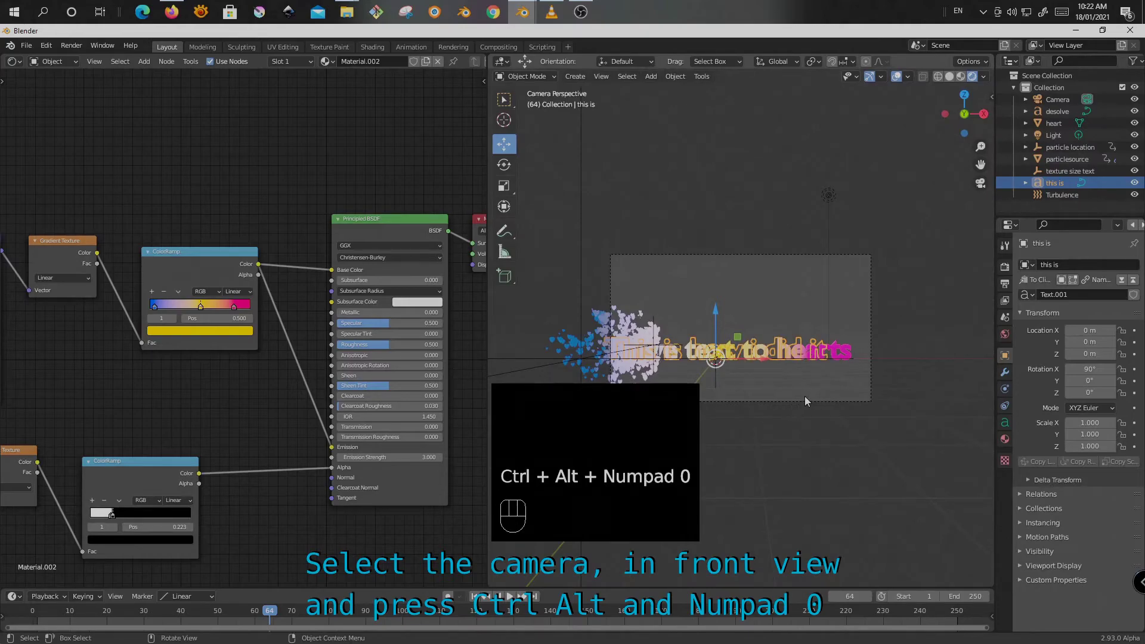
{"action": "key", "text": "g"}
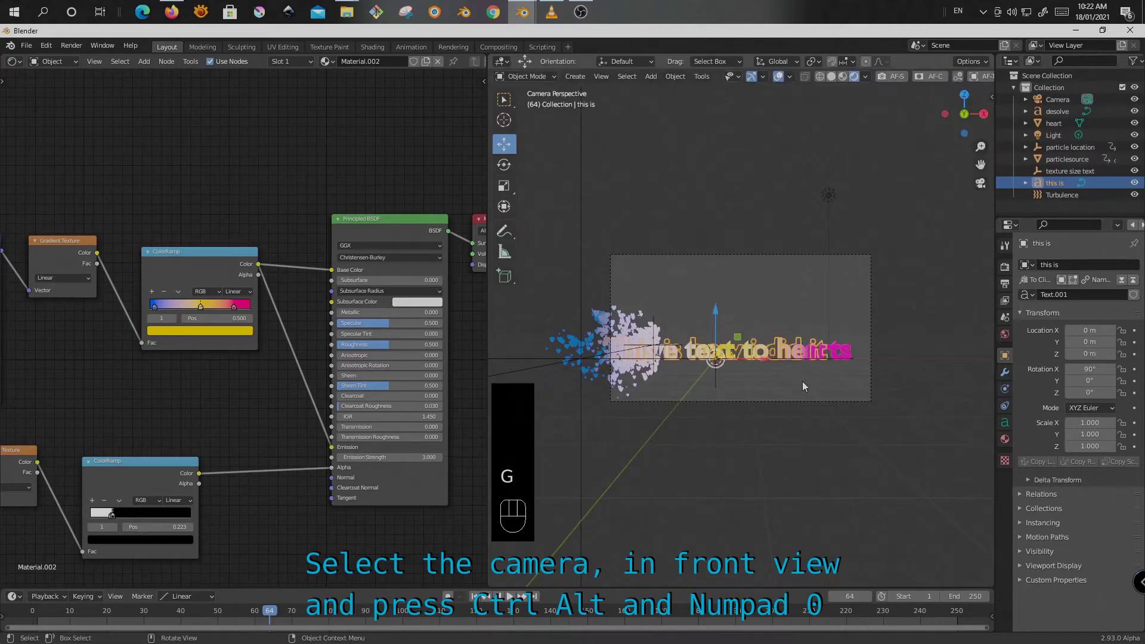
{"action": "left_click", "coordinate": [790, 401]}
{"action": "key", "text": "g"}
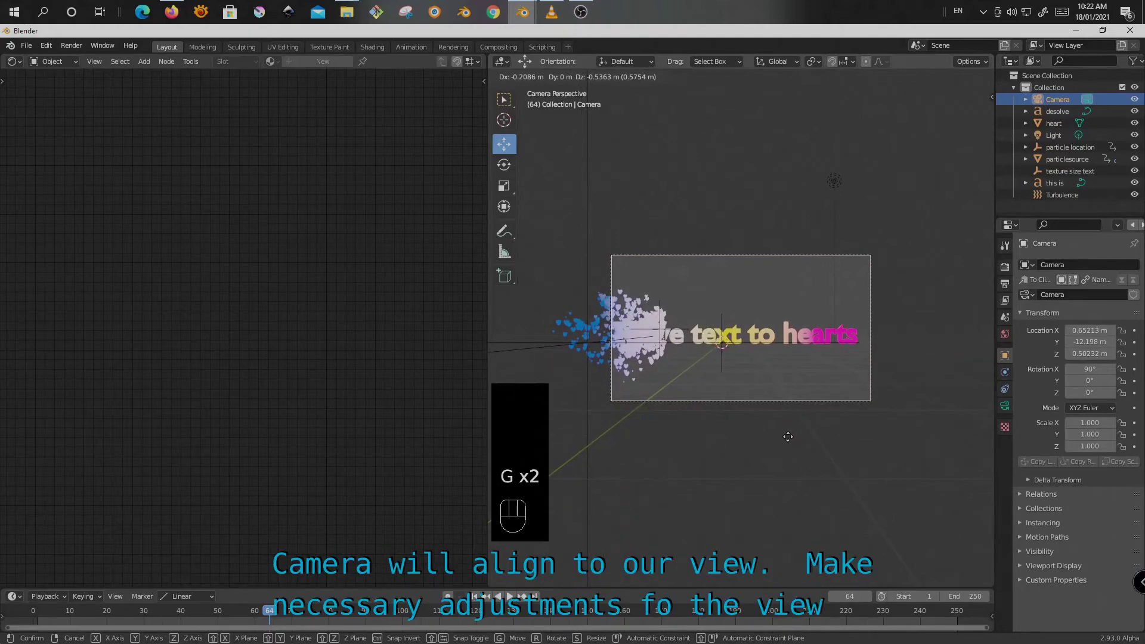
{"action": "left_click", "coordinate": [788, 437]}
At frame 133, shift the camera about 0.21 m along negative X and 0.02 m down to centre the text.
{"action": "left_click_drag", "start_coordinate": [271, 615], "coordinate": [525, 616]}
{"action": "key", "text": "g"}
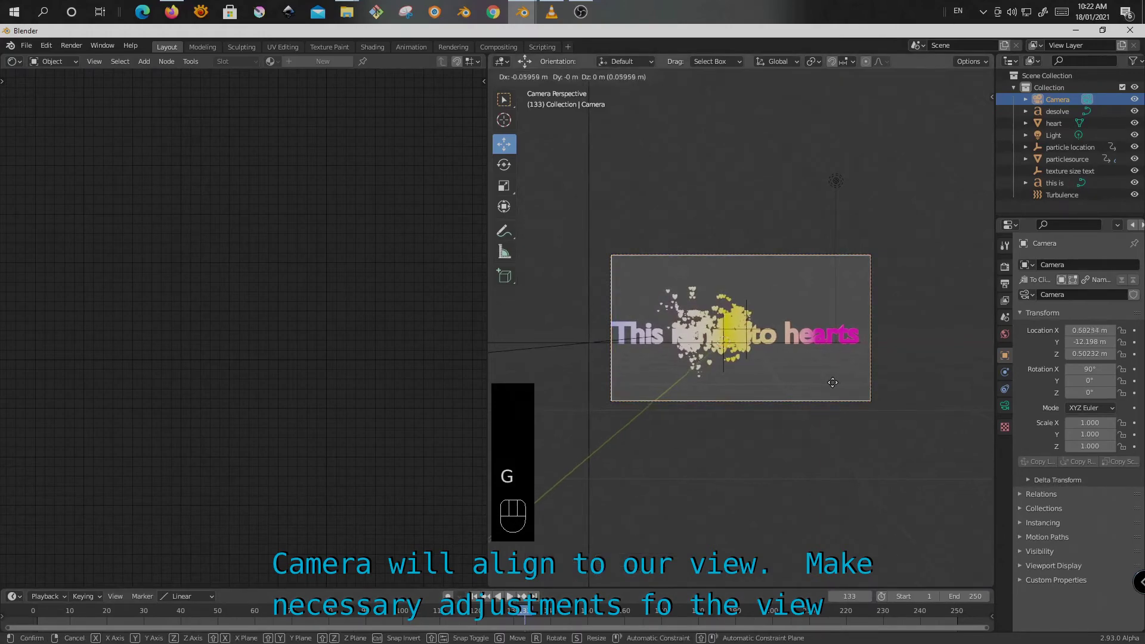
{"action": "left_click", "coordinate": [824, 382]}
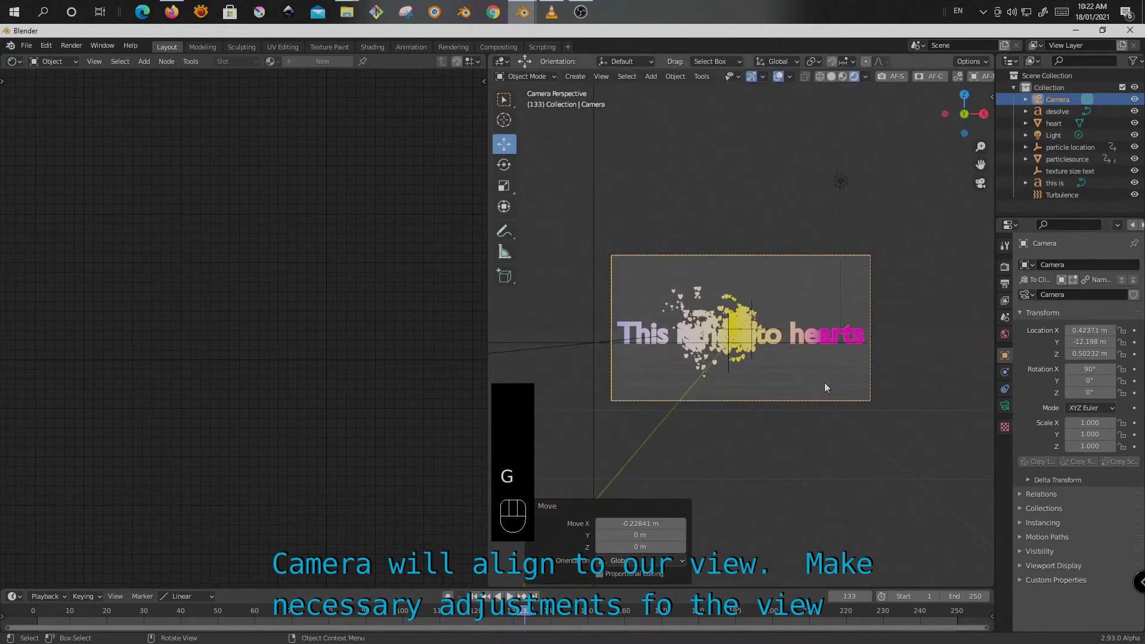
{"action": "key", "text": "g"}
{"action": "left_click", "coordinate": [827, 385]}
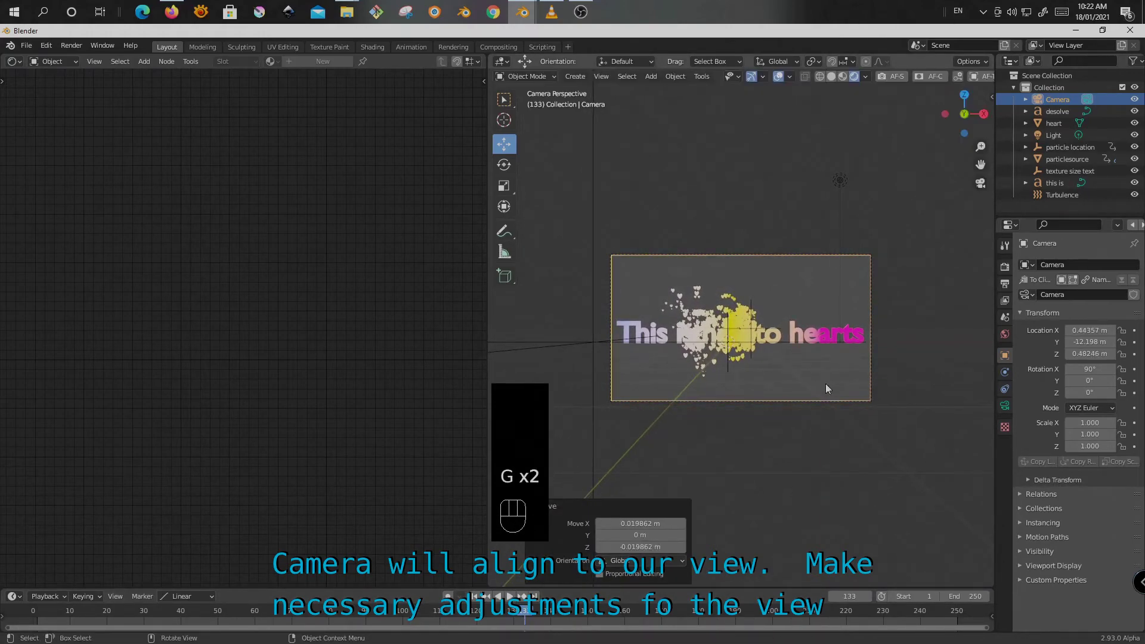
Try camera focal lengths of 45 mm and 30 mm to widen the framing around the text.
{"action": "left_click", "coordinate": [1005, 406]}
{"action": "left_click", "coordinate": [1105, 320]}
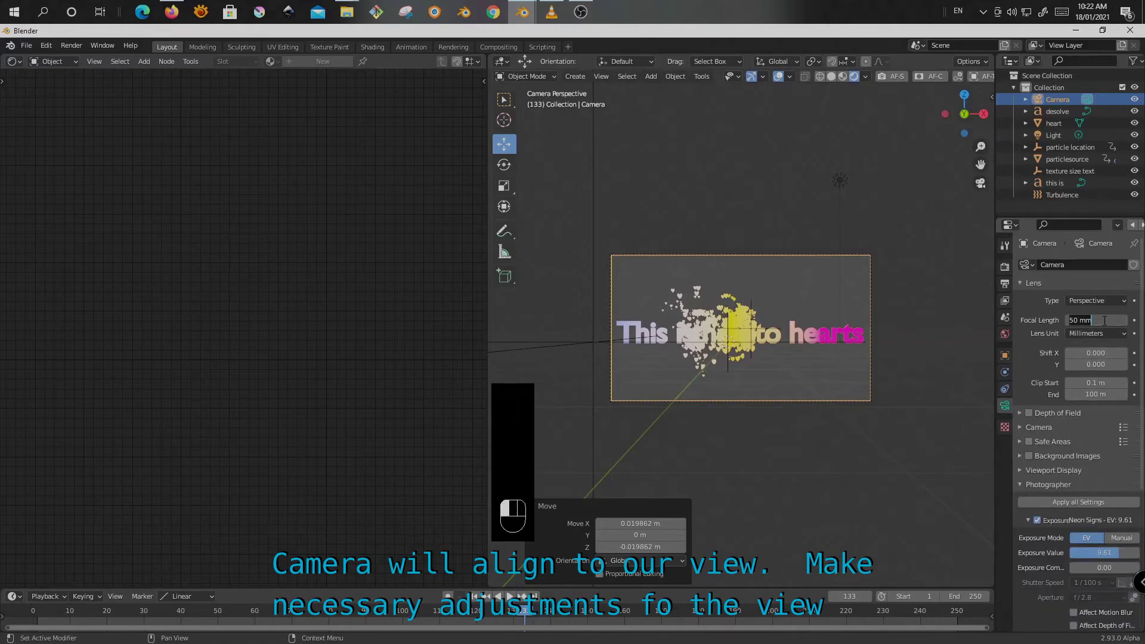
{"action": "type", "text": "45"}
{"action": "key", "text": "Return"}
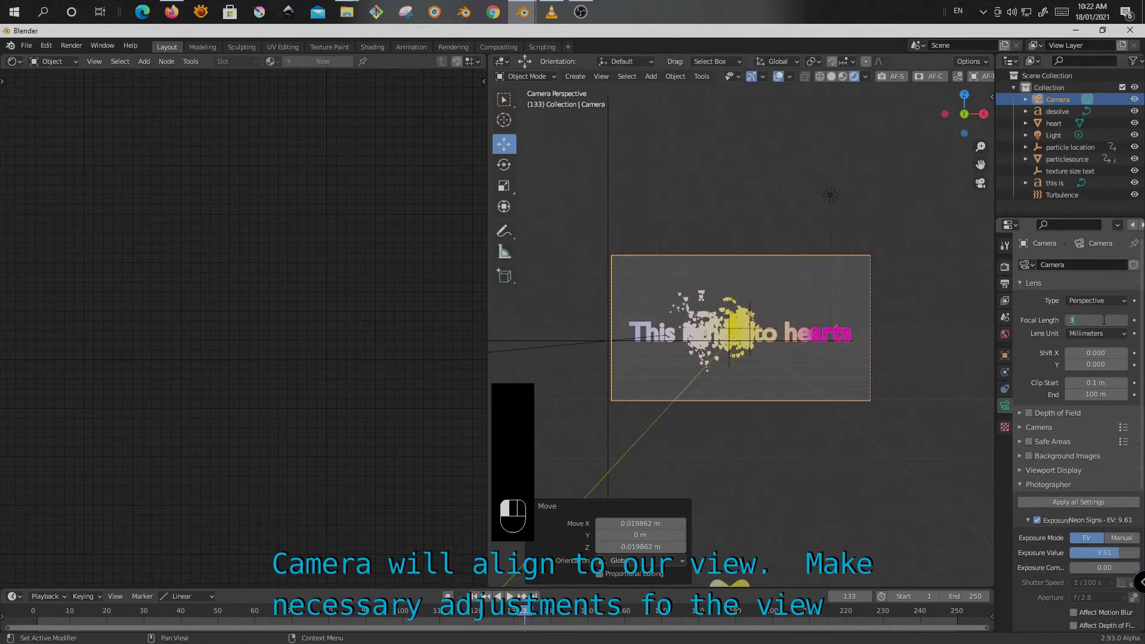
{"action": "type", "text": "30"}
{"action": "key", "text": "Return"}
Set the camera's focal length to 35 mm.
{"action": "left_click", "coordinate": [1101, 321]}
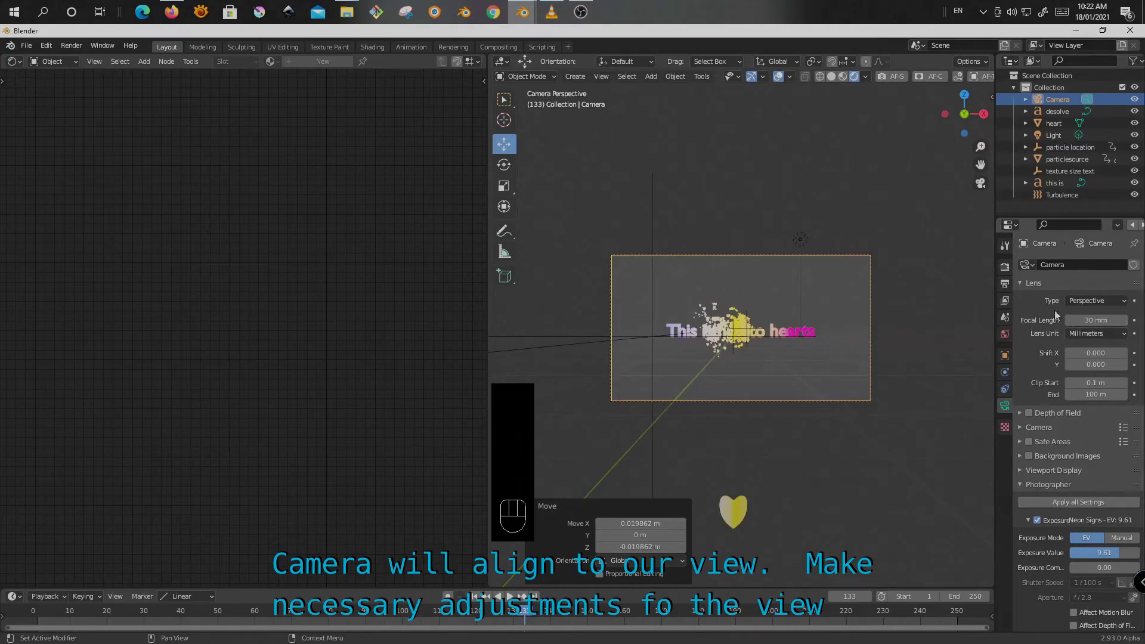
{"action": "type", "text": "3"}
{"action": "type", "text": "5"}
{"action": "key", "text": "Return"}
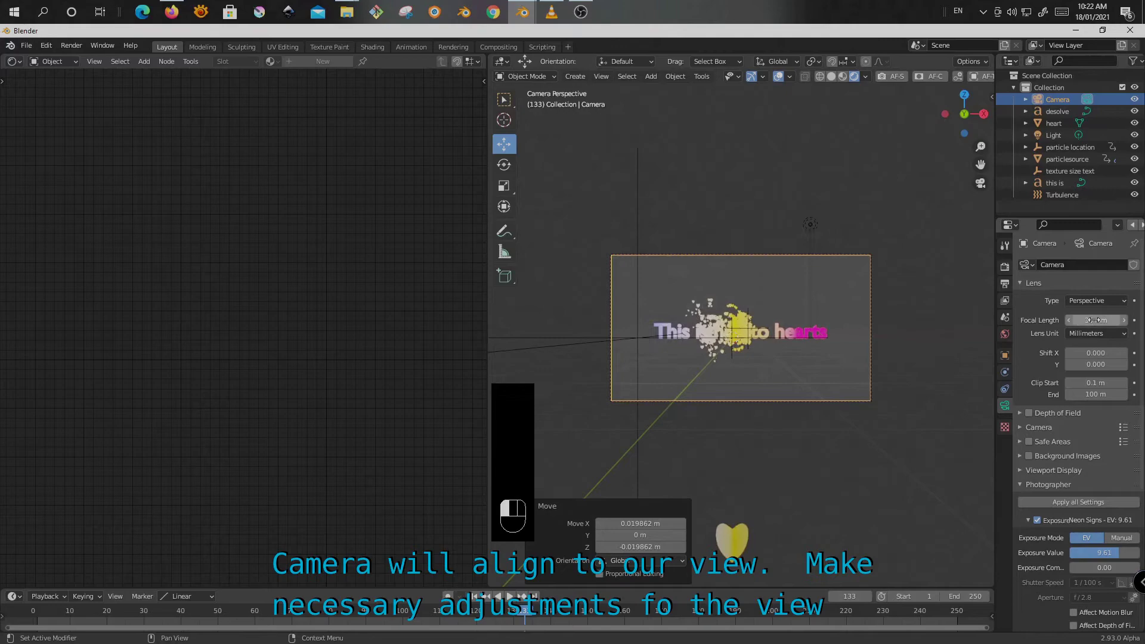
Hide the viewport overlays and play the animation from the first frame through the camera.
{"action": "left_click", "coordinate": [778, 77]}
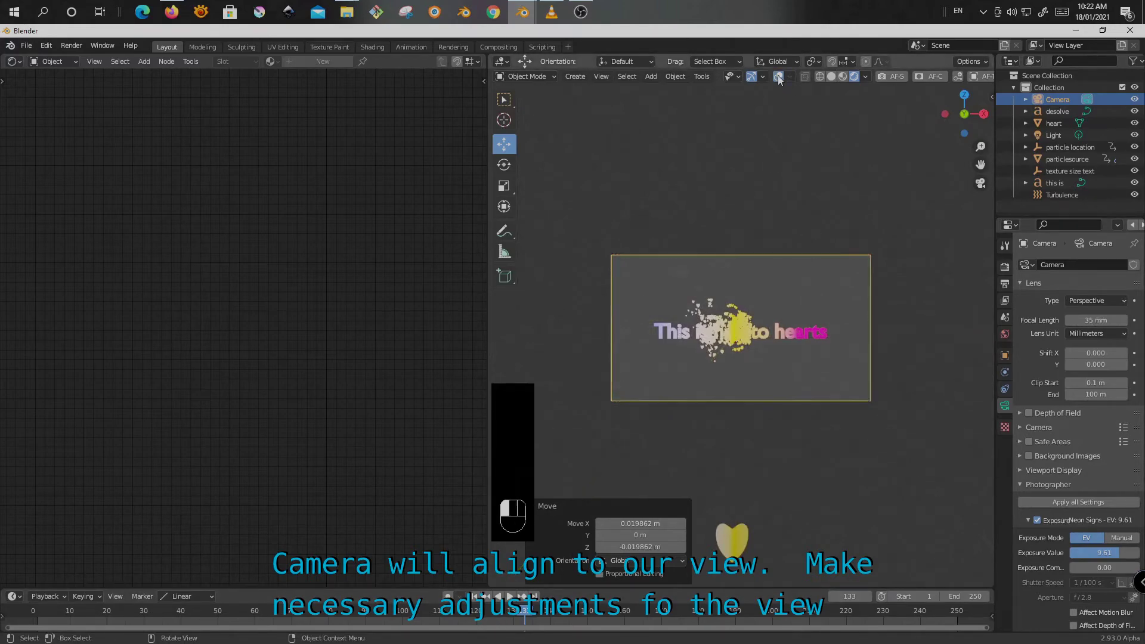
{"action": "left_click", "coordinate": [475, 596]}
{"action": "left_click", "coordinate": [510, 597]}
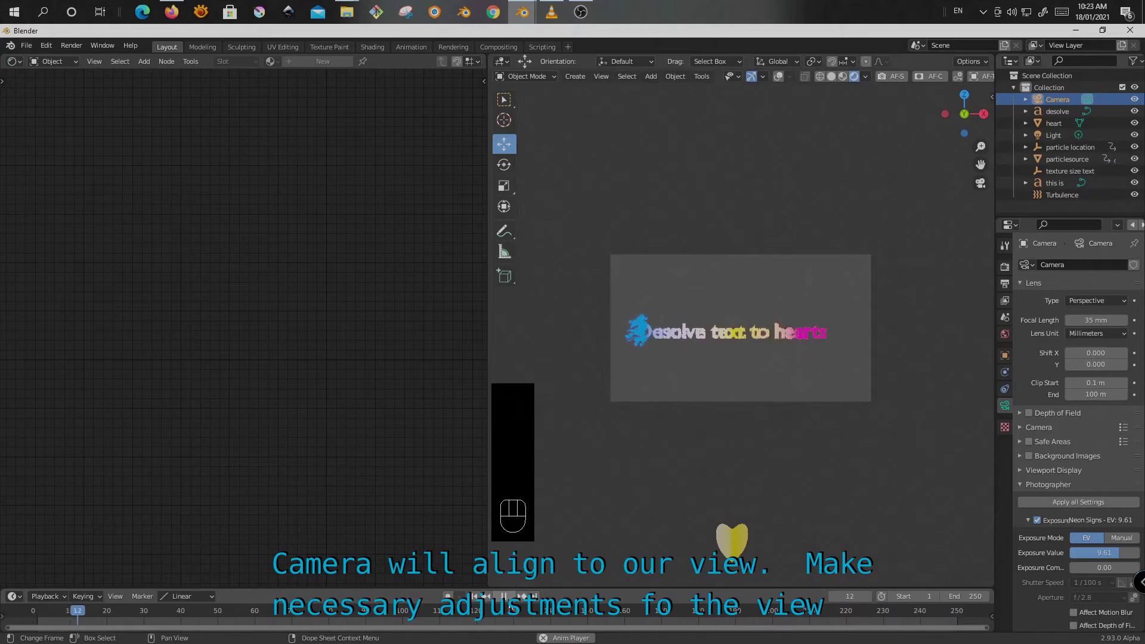
Stop playback, then set the particle source's lifetime randomness to 0.813 and its number of particles to 8000.
{"action": "left_click", "coordinate": [505, 598]}
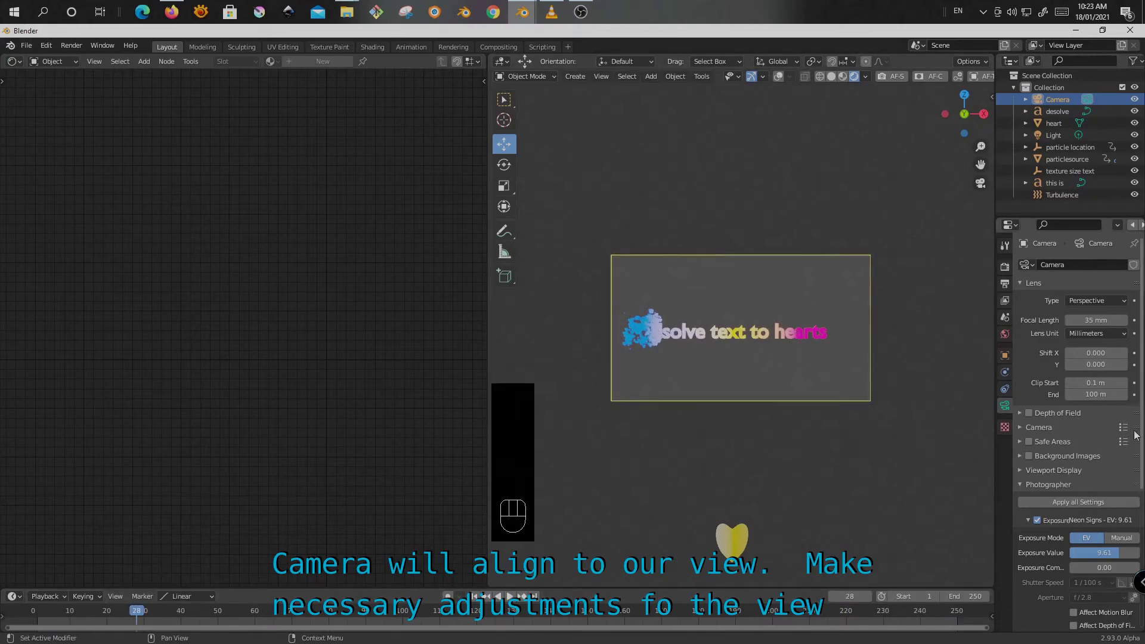
{"action": "left_click", "coordinate": [629, 337]}
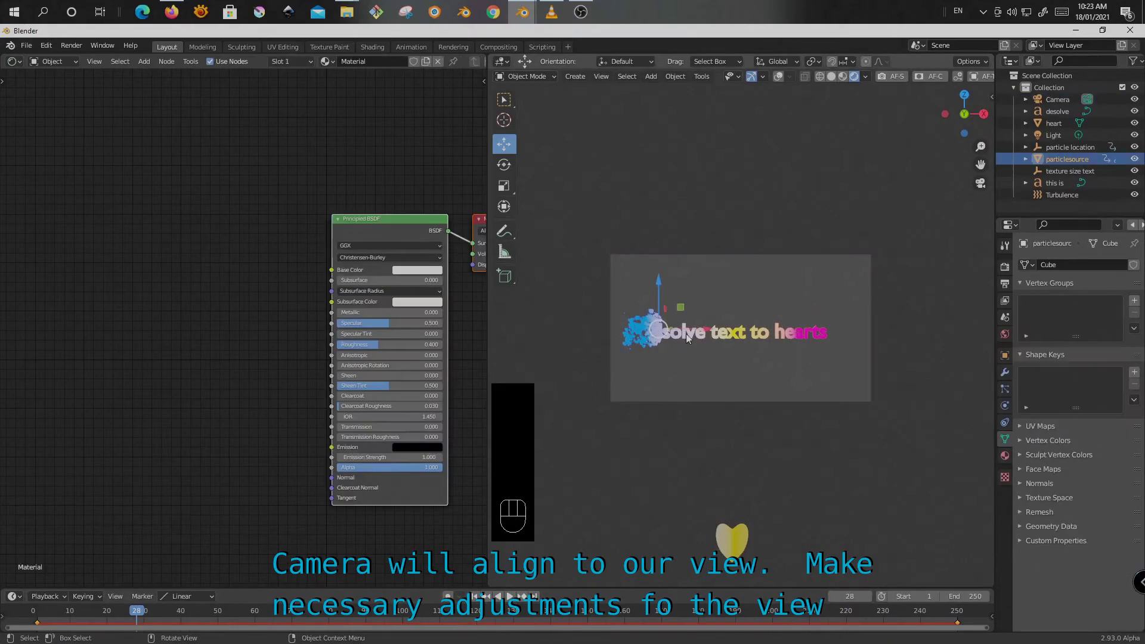
{"action": "left_click", "coordinate": [1005, 389]}
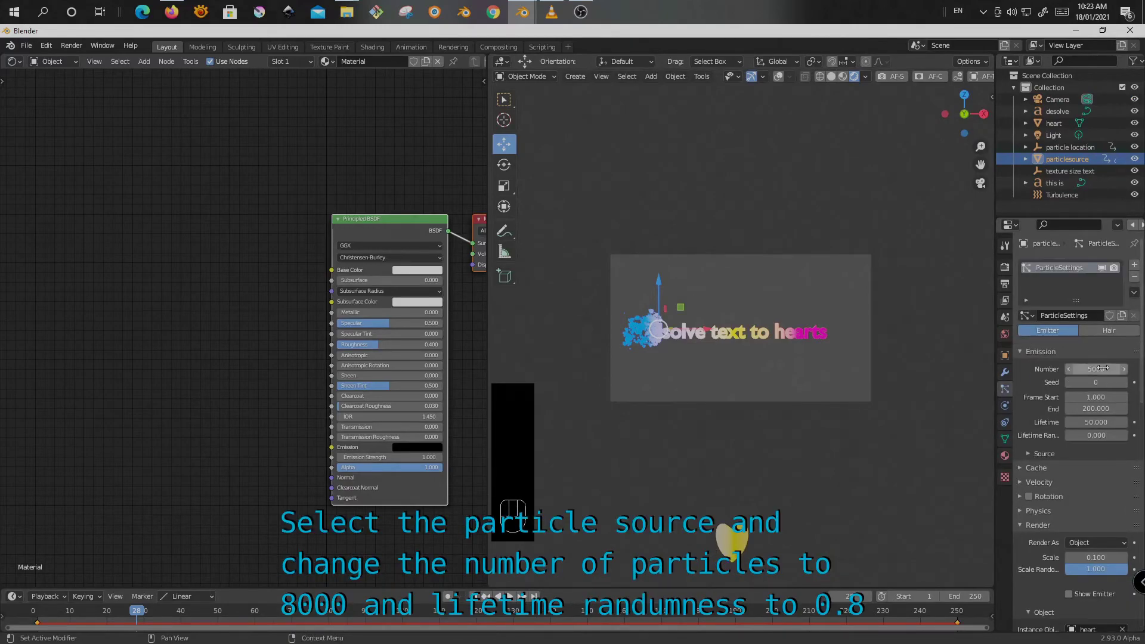
{"action": "left_click", "coordinate": [1098, 422]}
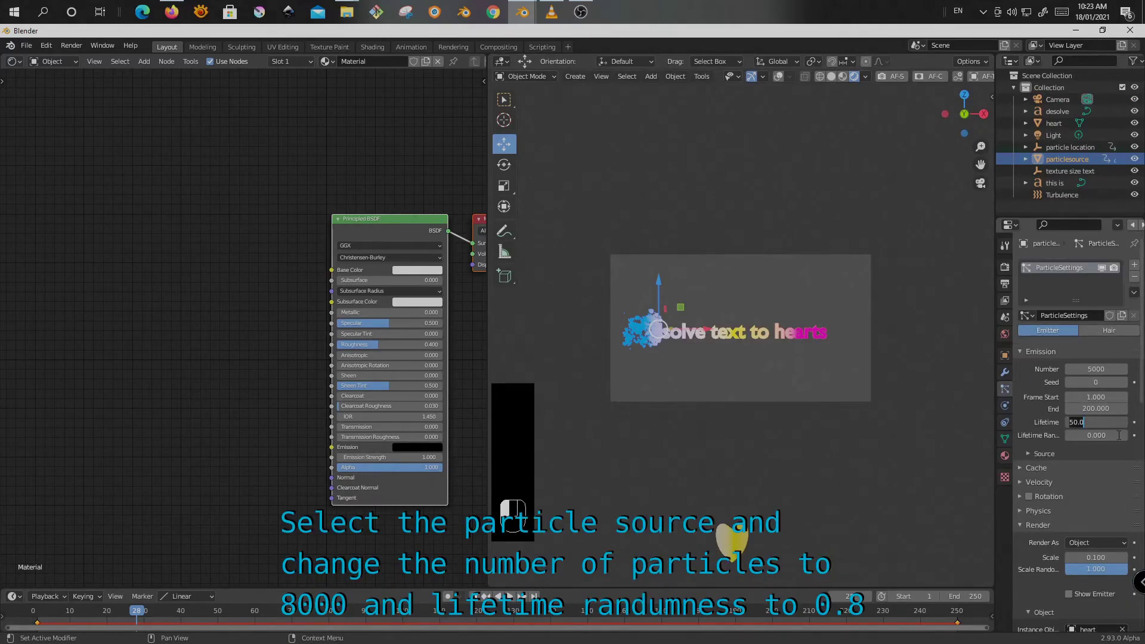
{"action": "left_click_drag", "start_coordinate": [1097, 435], "coordinate": [1122, 435]}
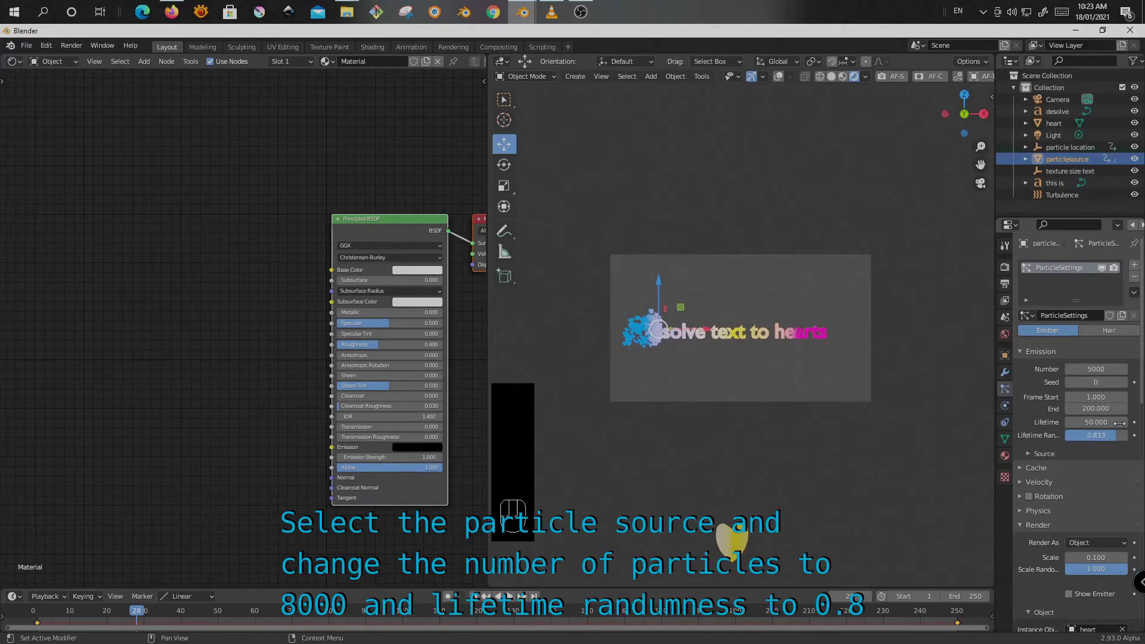
{"action": "left_click", "coordinate": [1099, 409]}
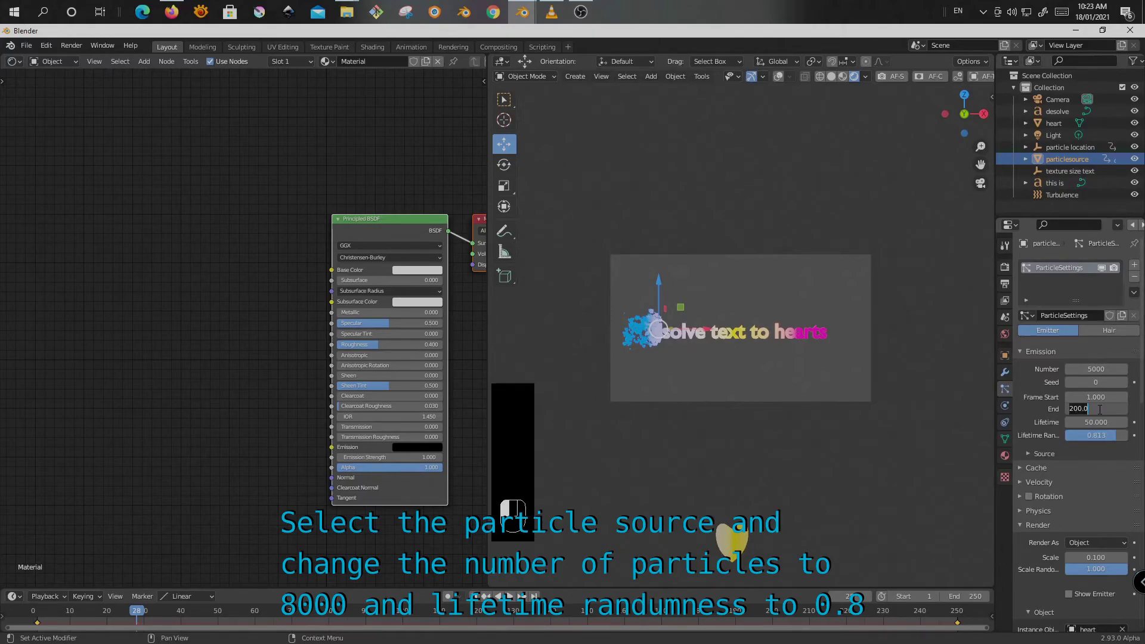
{"action": "left_click", "coordinate": [1104, 369]}
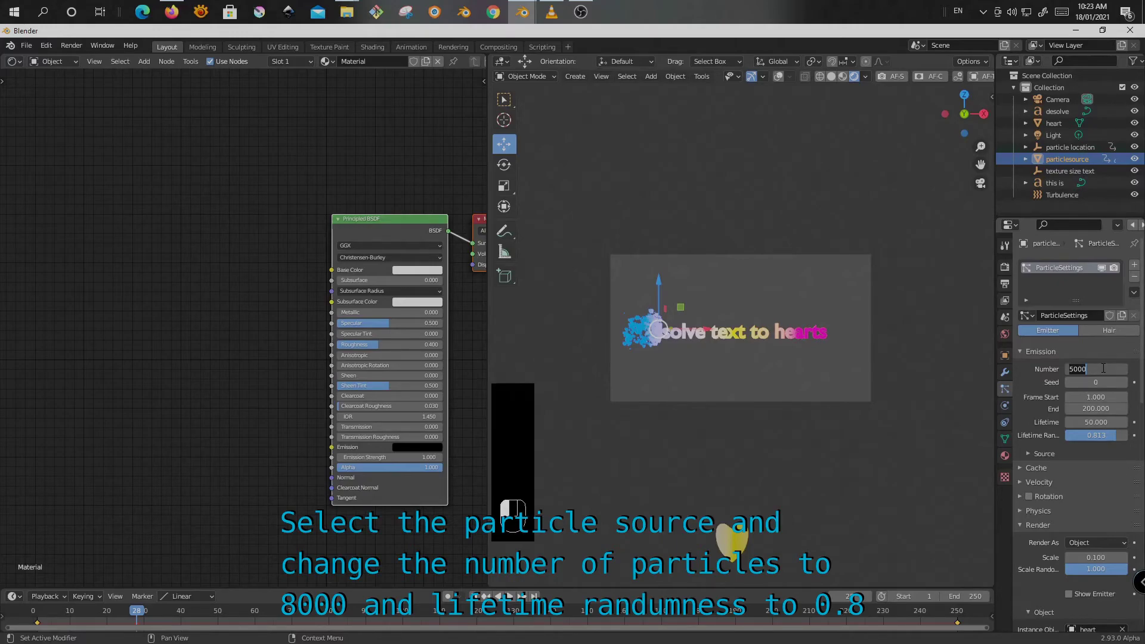
{"action": "type", "text": "8000"}
{"action": "key", "text": "Return"}
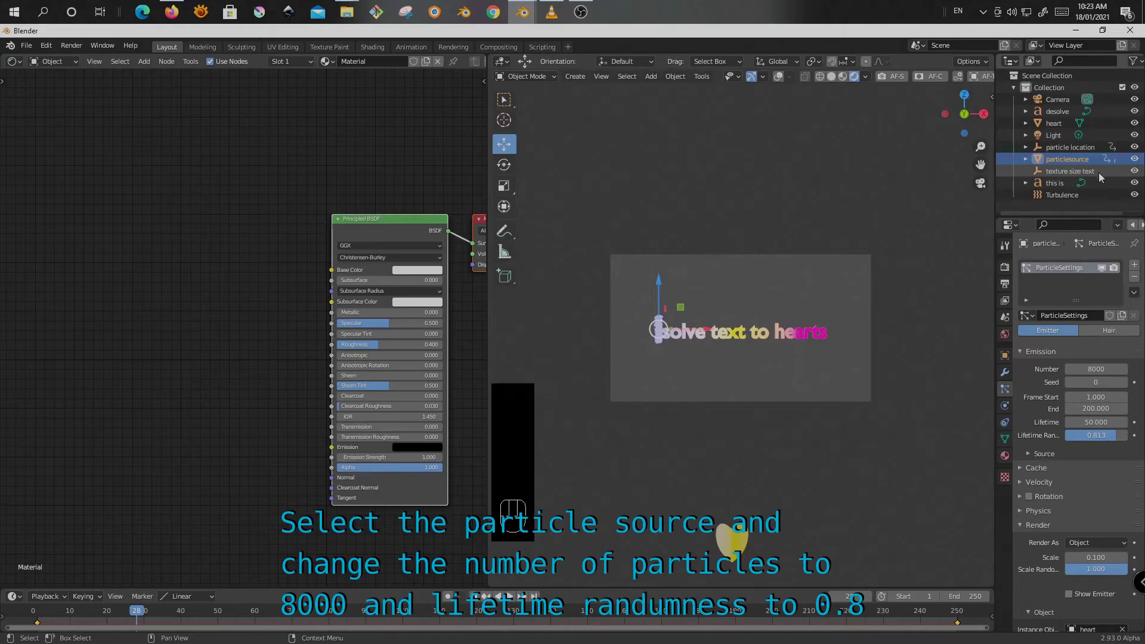
Set the size of the Turbulence force field to 1.
{"action": "left_click", "coordinate": [1056, 195]}
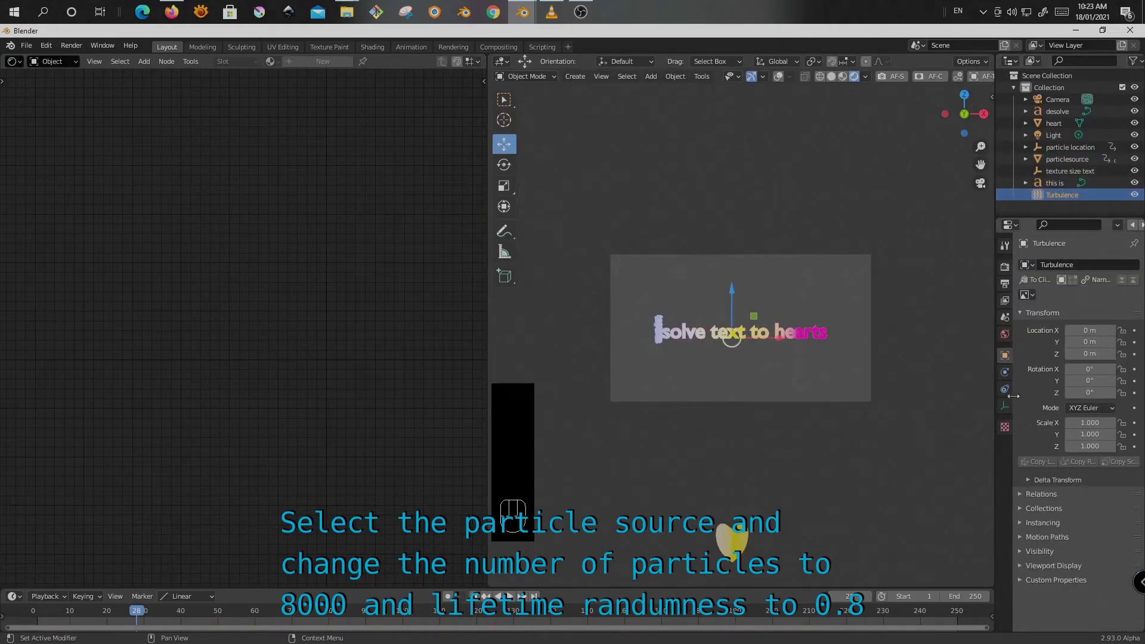
{"action": "left_click", "coordinate": [1006, 371]}
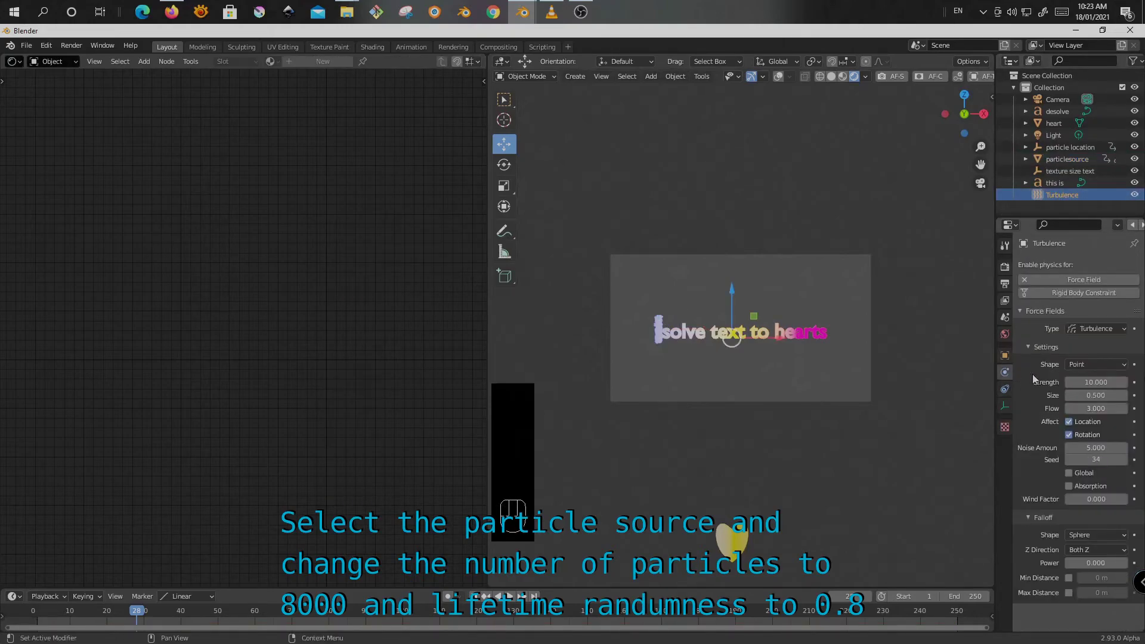
{"action": "left_click", "coordinate": [1102, 396]}
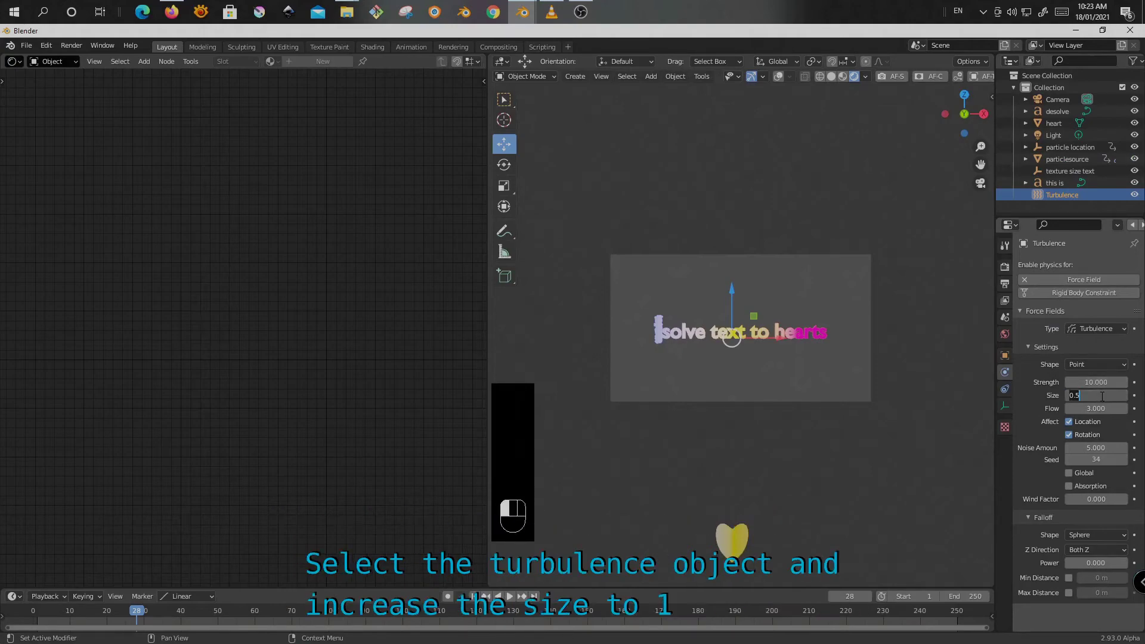
{"action": "type", "text": "1"}
{"action": "key", "text": "Return"}
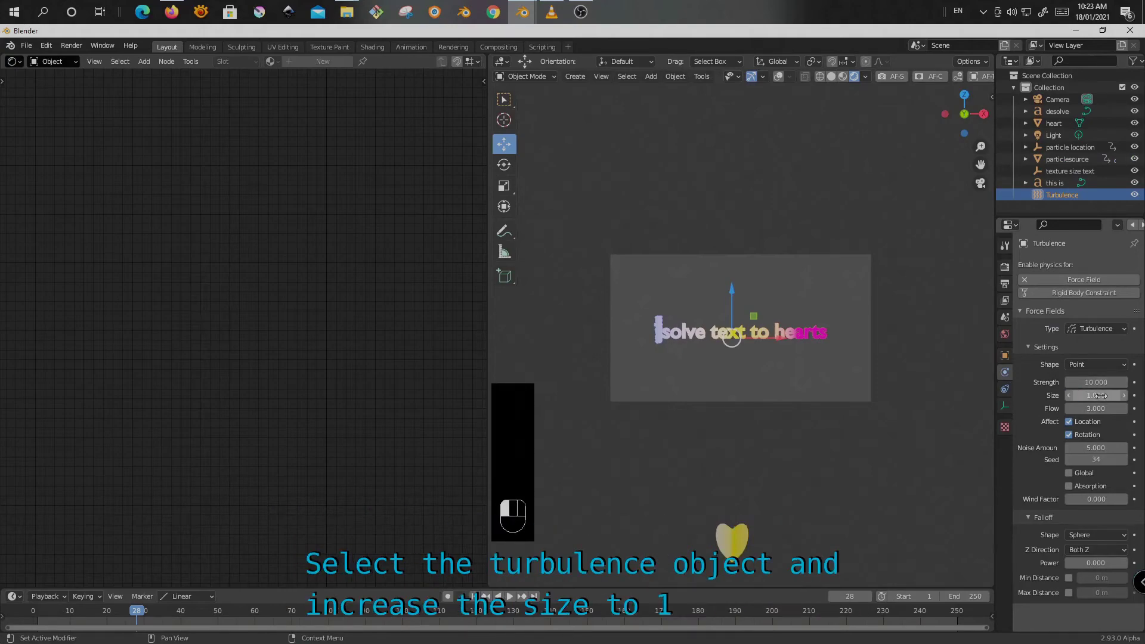
Play the animation from the first frame to review the turbulence, stopping at about frame 222.
{"action": "left_click", "coordinate": [474, 596]}
{"action": "left_click", "coordinate": [510, 597]}
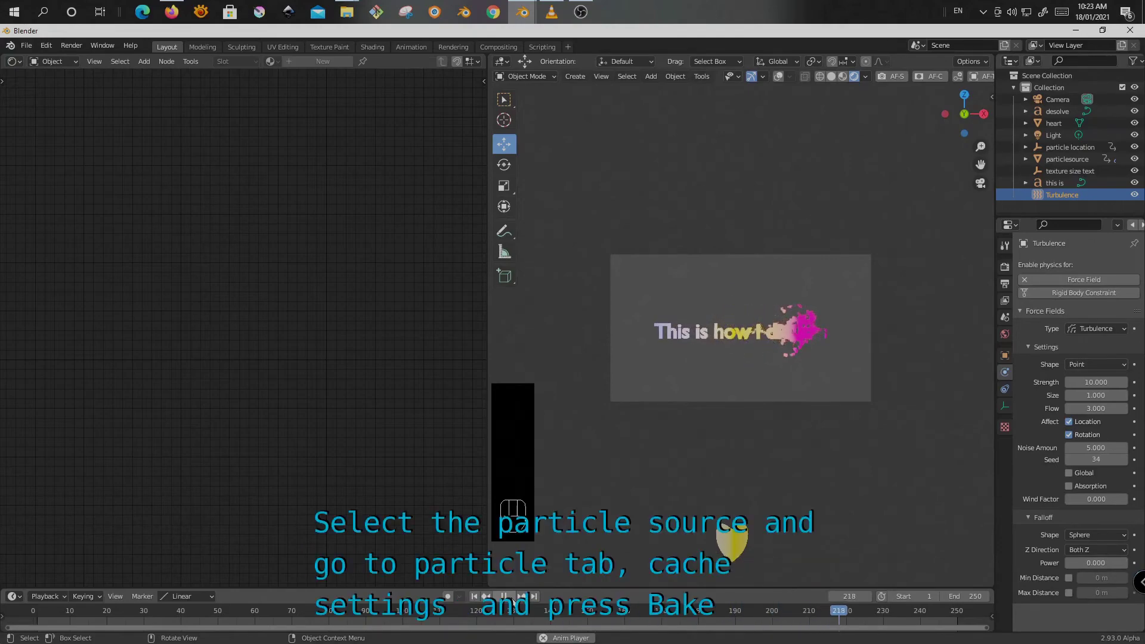
{"action": "left_click", "coordinate": [507, 597]}
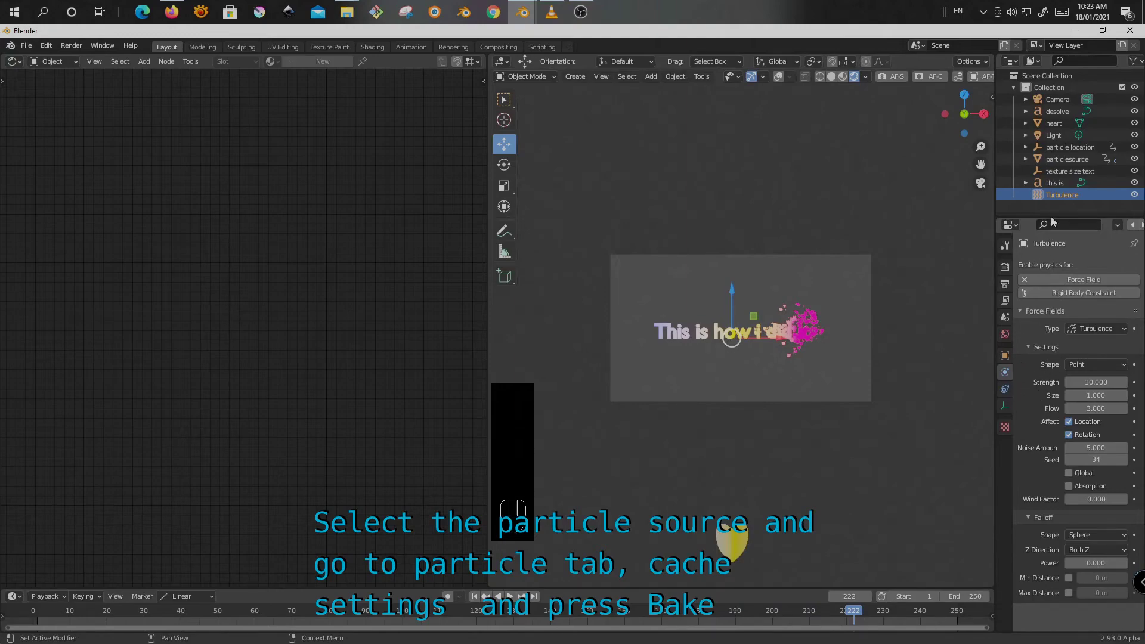
Bake the particle cache of the particle source.
{"action": "left_click", "coordinate": [812, 319]}
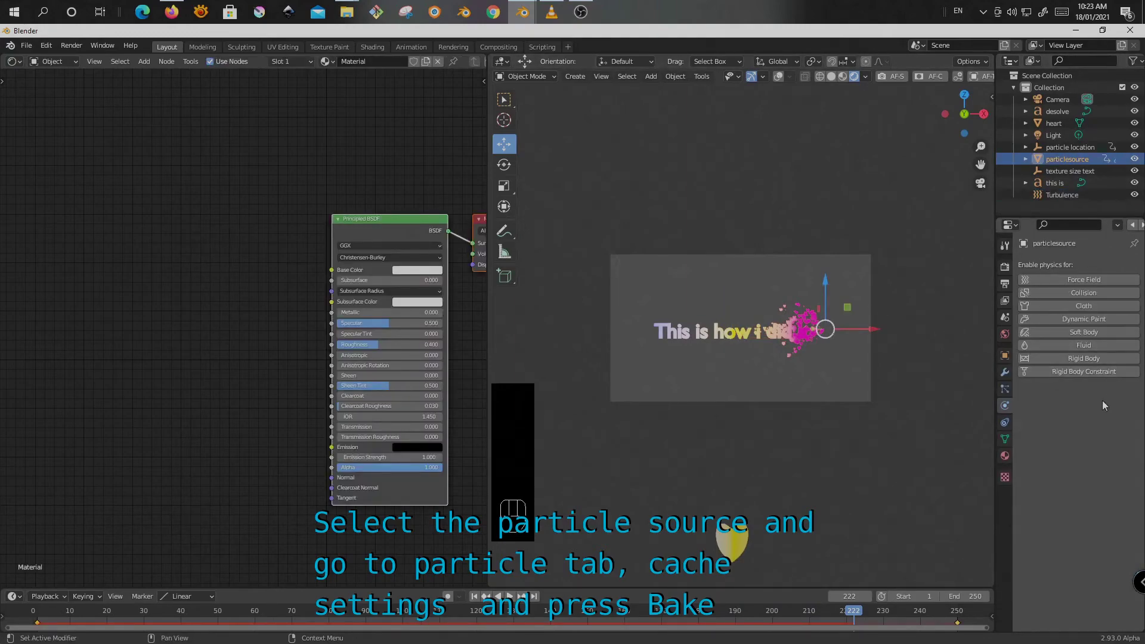
{"action": "left_click", "coordinate": [1006, 391]}
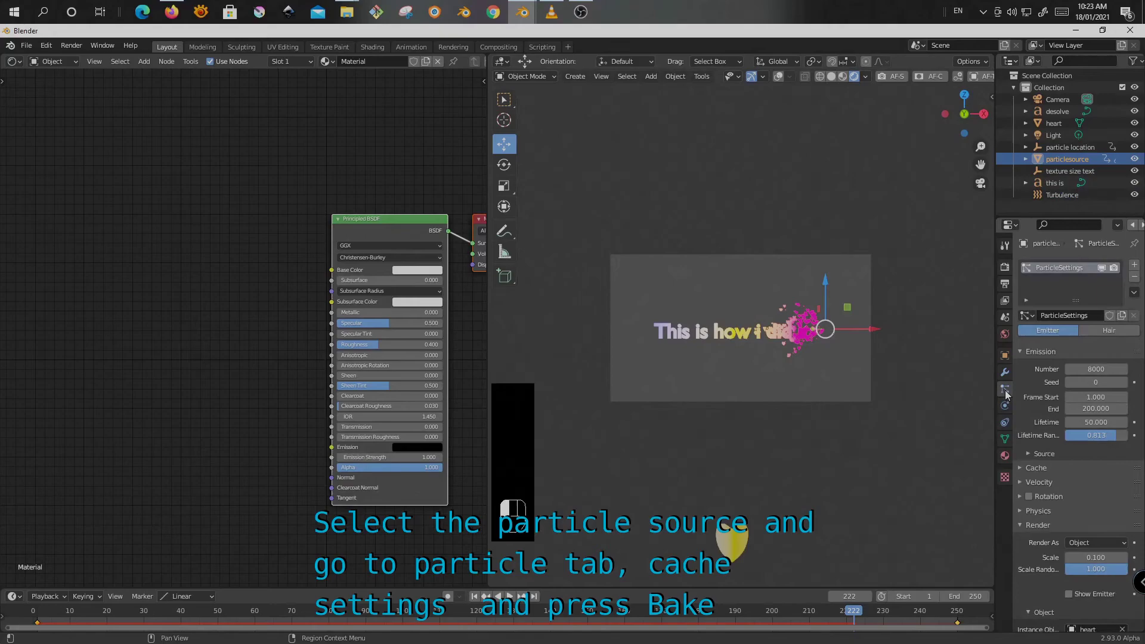
{"action": "left_click", "coordinate": [1036, 468]}
{"action": "left_click", "coordinate": [1082, 615]}
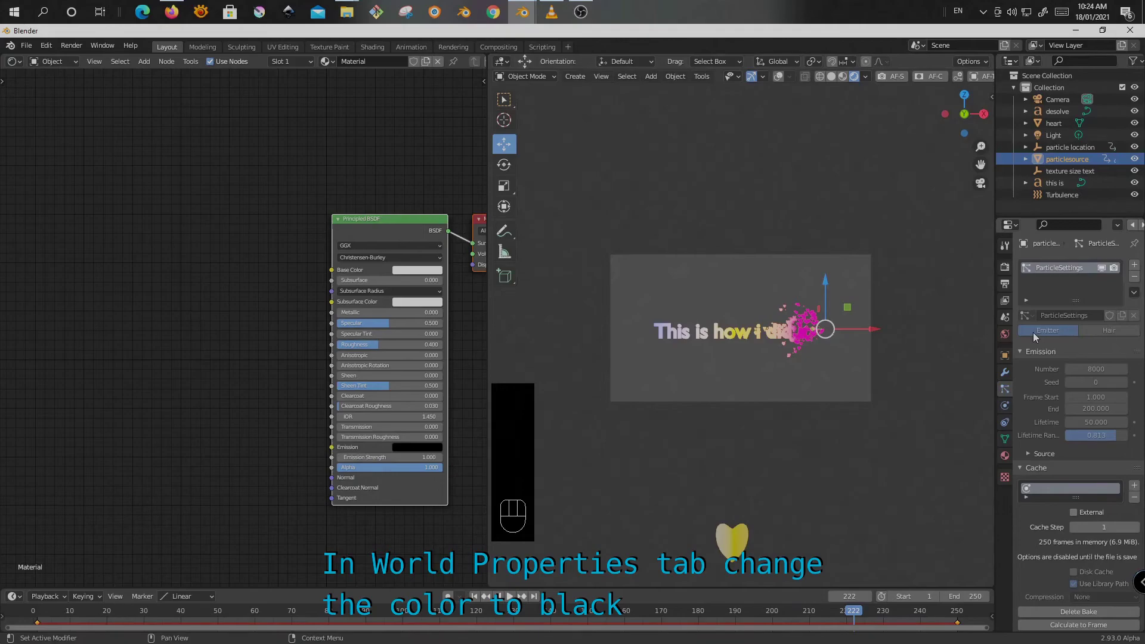
Set the world background color to black.
{"action": "left_click", "coordinate": [1006, 334]}
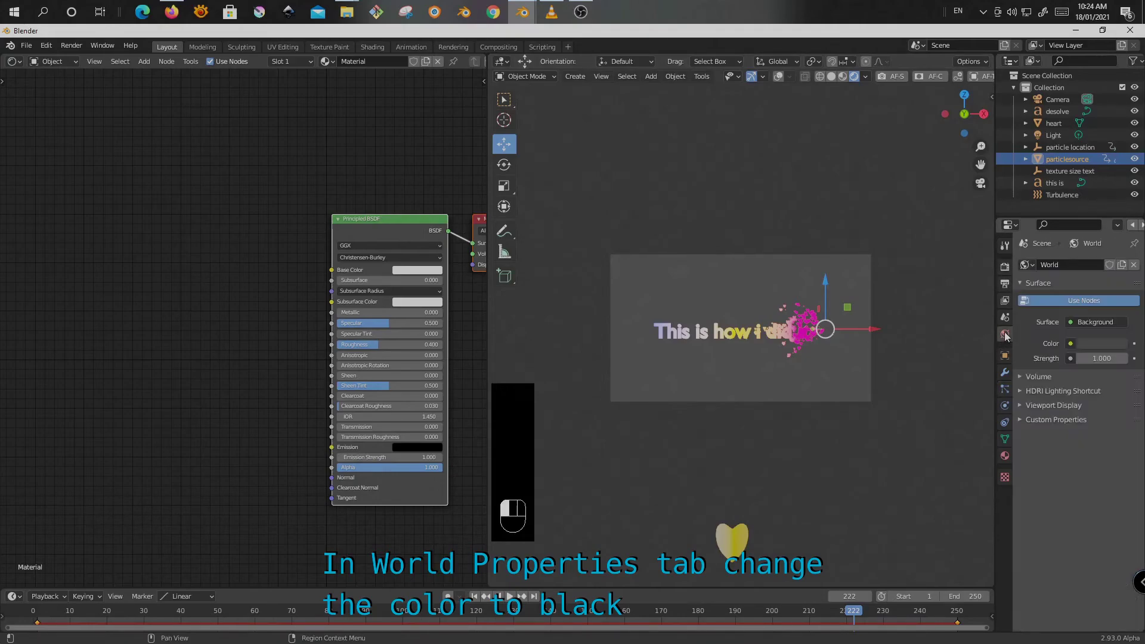
{"action": "left_click", "coordinate": [1101, 344]}
{"action": "left_click_drag", "start_coordinate": [1120, 236], "coordinate": [1119, 260]}
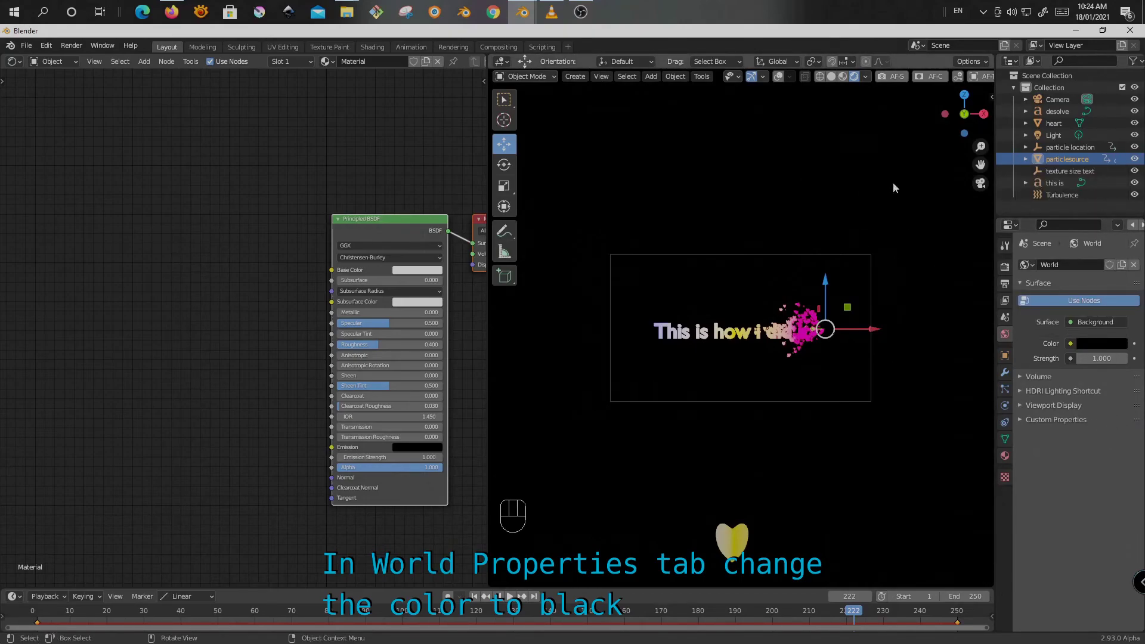
Change the Light object to a Sun light with a strength of 25.
{"action": "left_click", "coordinate": [1055, 137]}
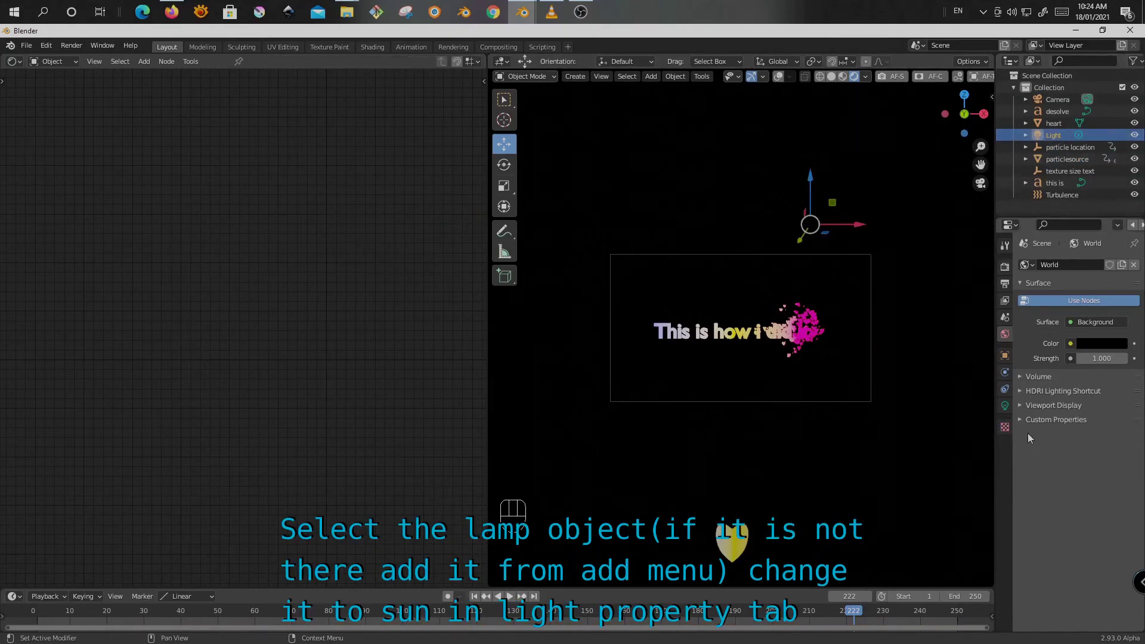
{"action": "left_click", "coordinate": [1005, 406]}
{"action": "left_click", "coordinate": [1063, 315]}
{"action": "left_click", "coordinate": [1102, 342]}
{"action": "type", "text": "25"}
{"action": "key", "text": "Return"}
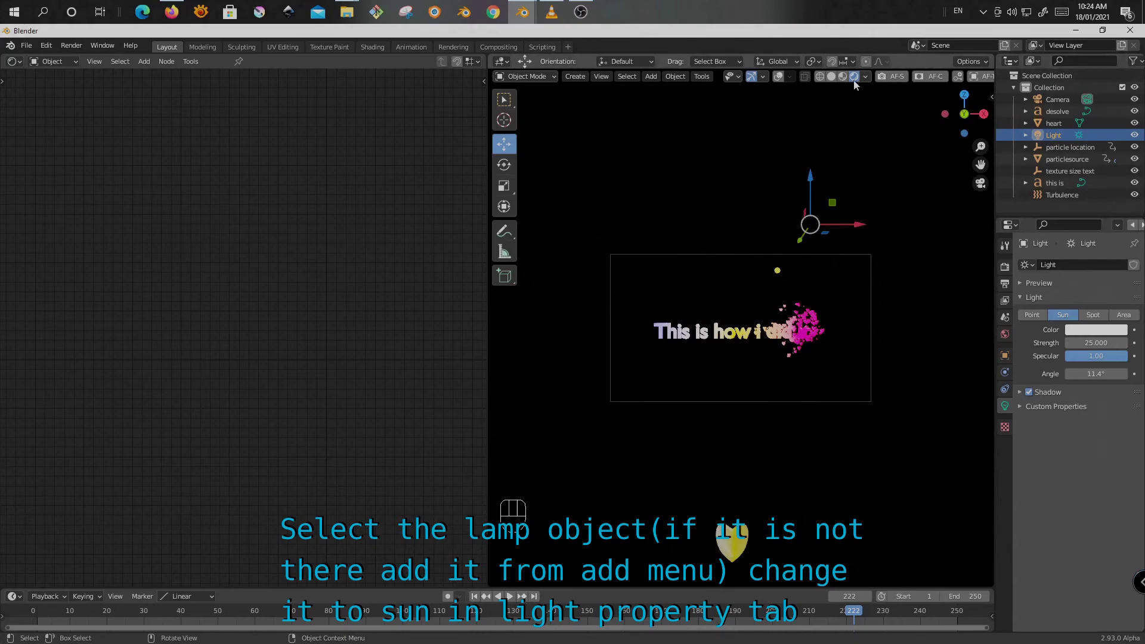
Show the viewport overlays and enable contact shadows on the sun light with a thickness of 0.9 m.
{"action": "left_click", "coordinate": [779, 77]}
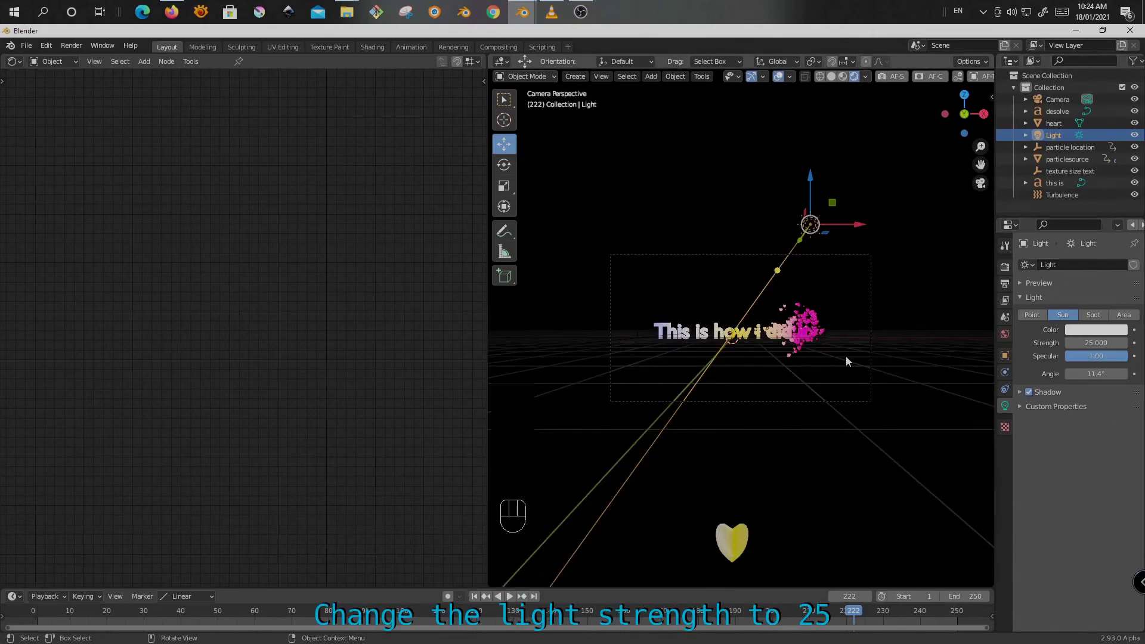
{"action": "left_click", "coordinate": [1021, 393]}
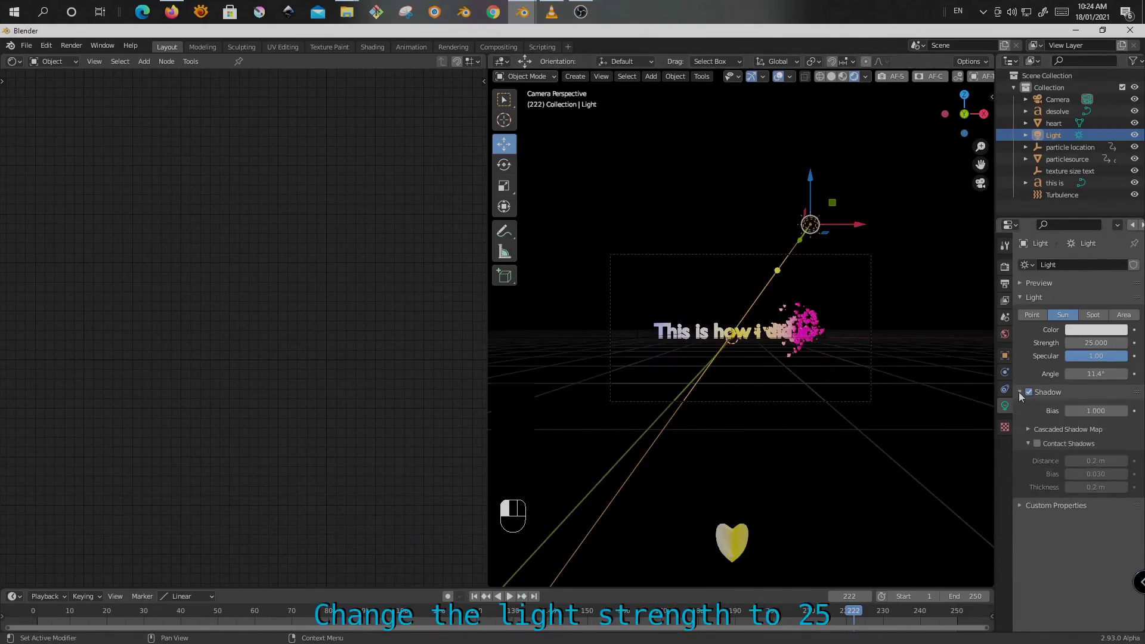
{"action": "left_click", "coordinate": [1037, 444]}
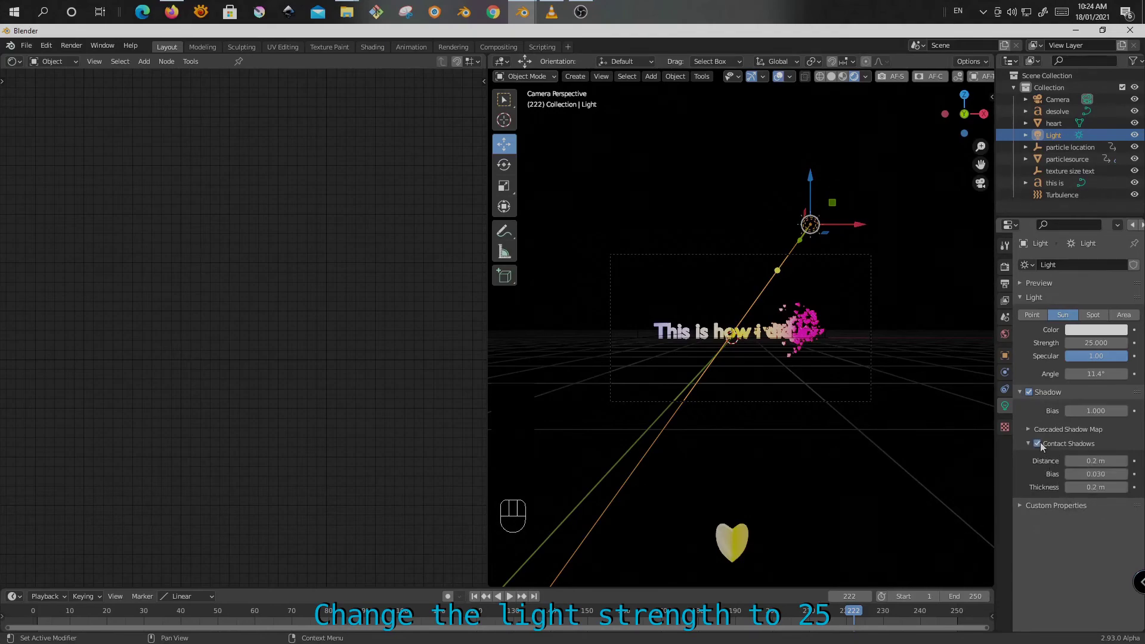
{"action": "left_click_drag", "start_coordinate": [1096, 487], "coordinate": [1086, 473]}
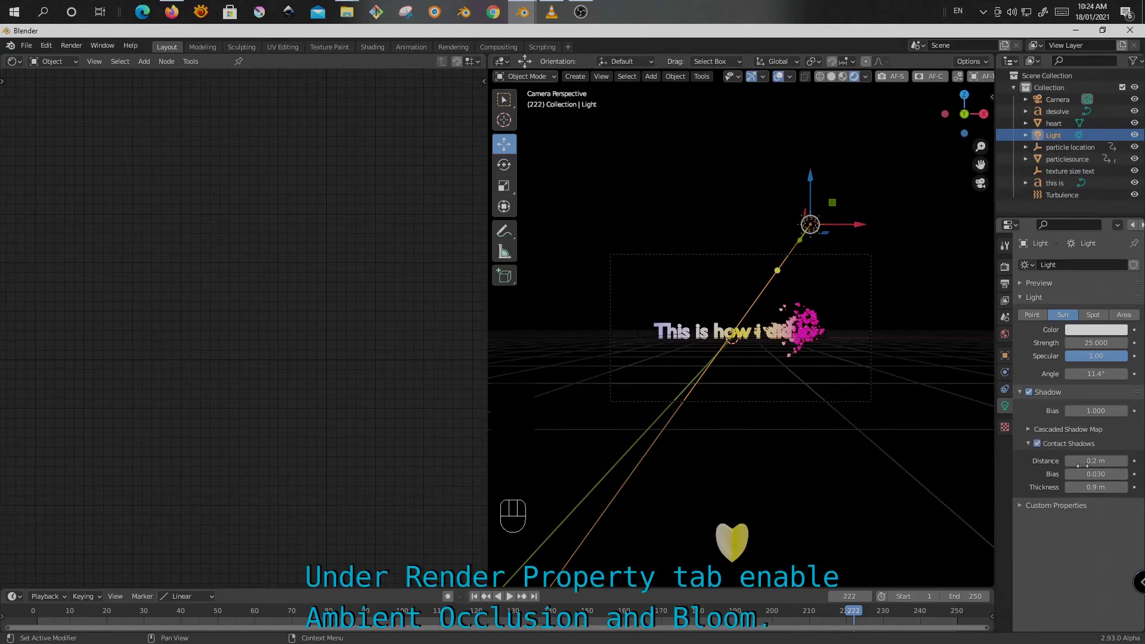
Enable Ambient Occlusion and Bloom in the Eevee render settings.
{"action": "left_click", "coordinate": [1005, 268]}
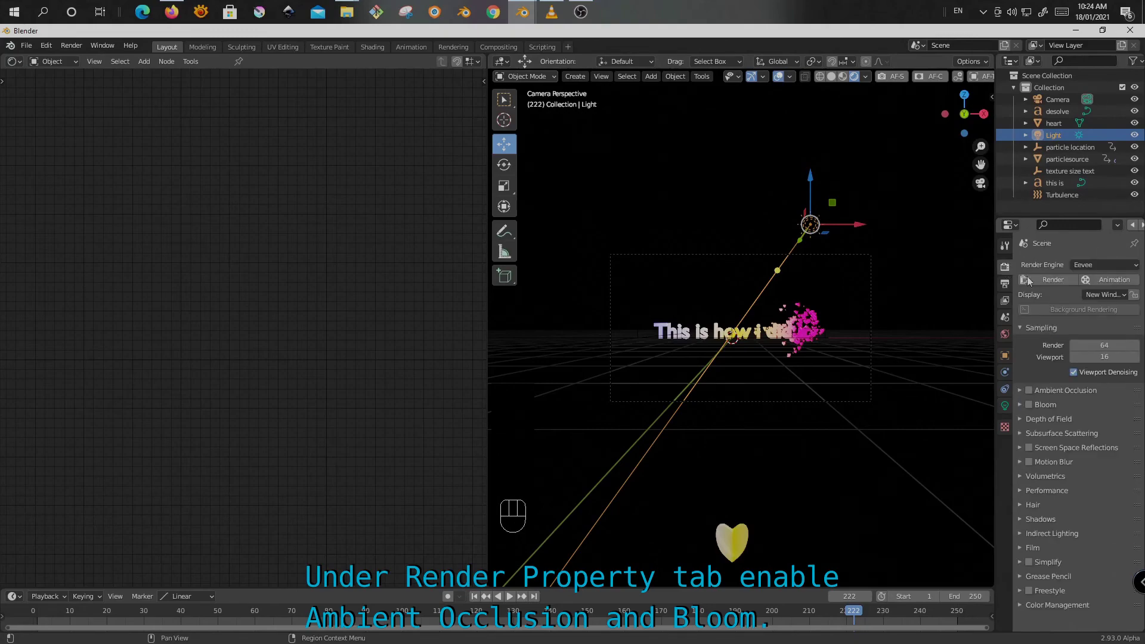
{"action": "left_click", "coordinate": [1029, 405]}
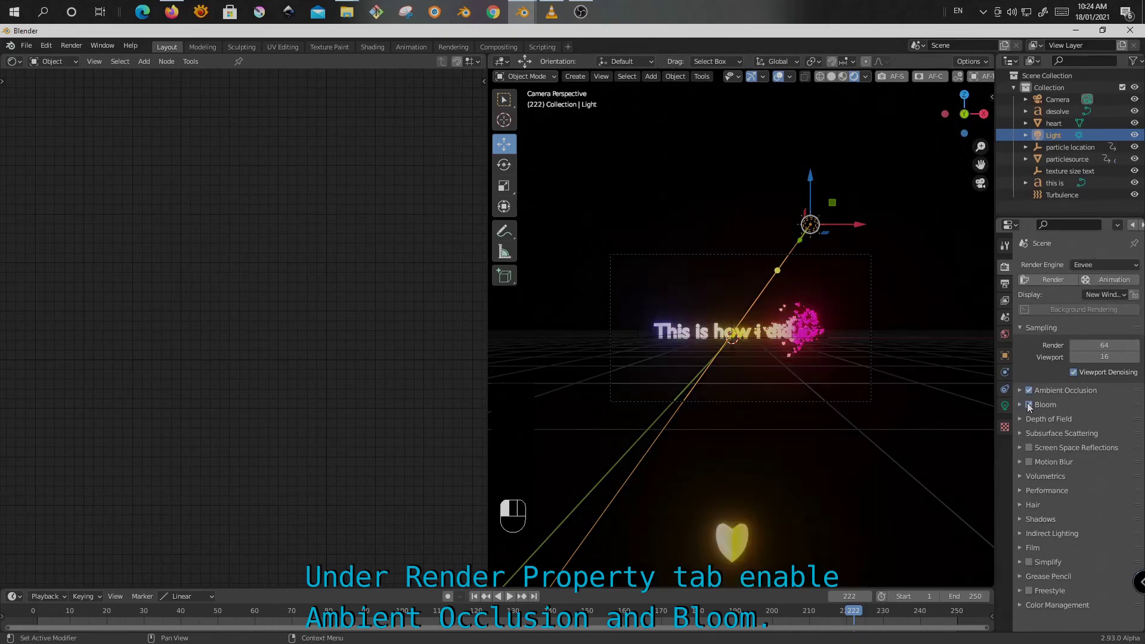
{"action": "scroll", "coordinate": [746, 307], "scroll_direction": "up", "scroll_amount": 1}
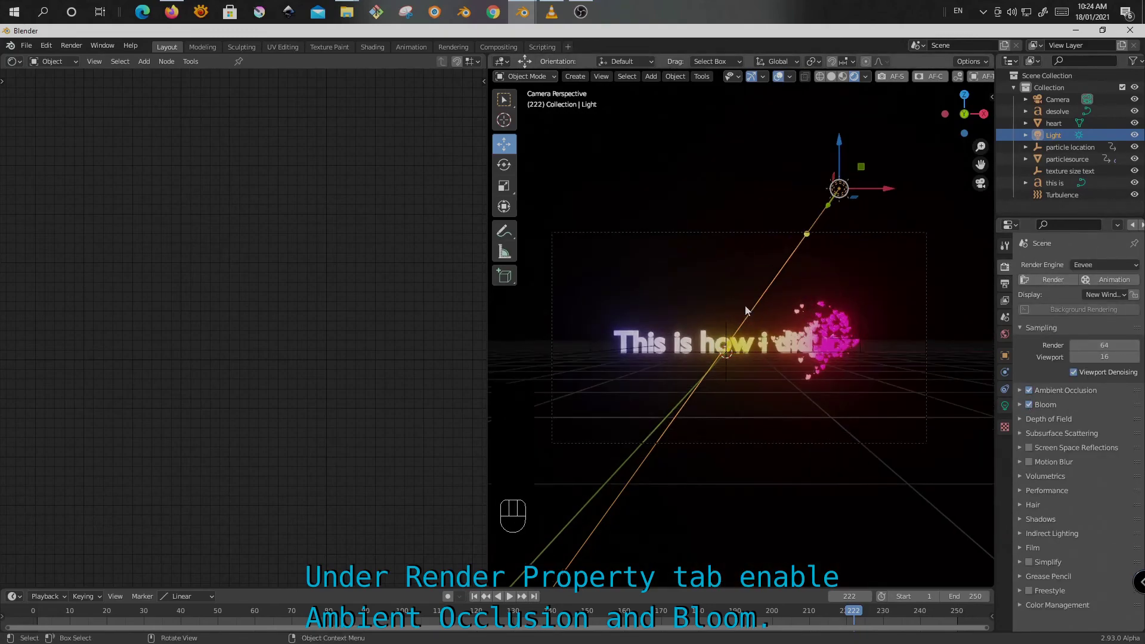
{"action": "scroll", "coordinate": [746, 309], "scroll_direction": "up", "scroll_amount": 2}
{"action": "scroll", "coordinate": [746, 305], "scroll_direction": "down", "scroll_amount": 1}
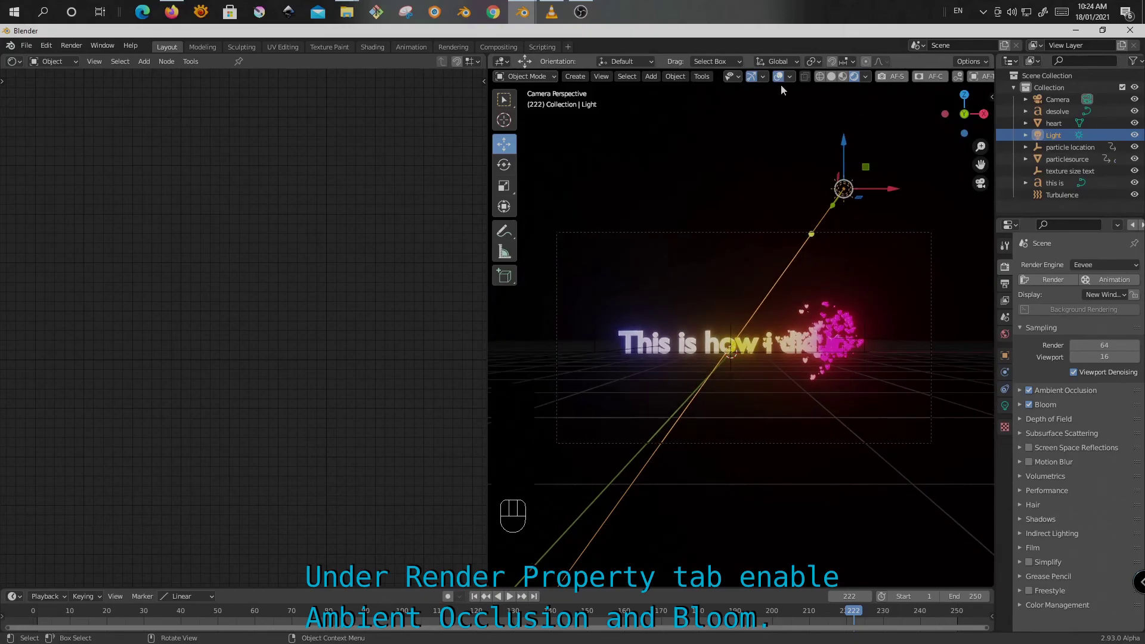
Hide the viewport overlays and play the glowing animation from the first frame.
{"action": "left_click", "coordinate": [778, 77]}
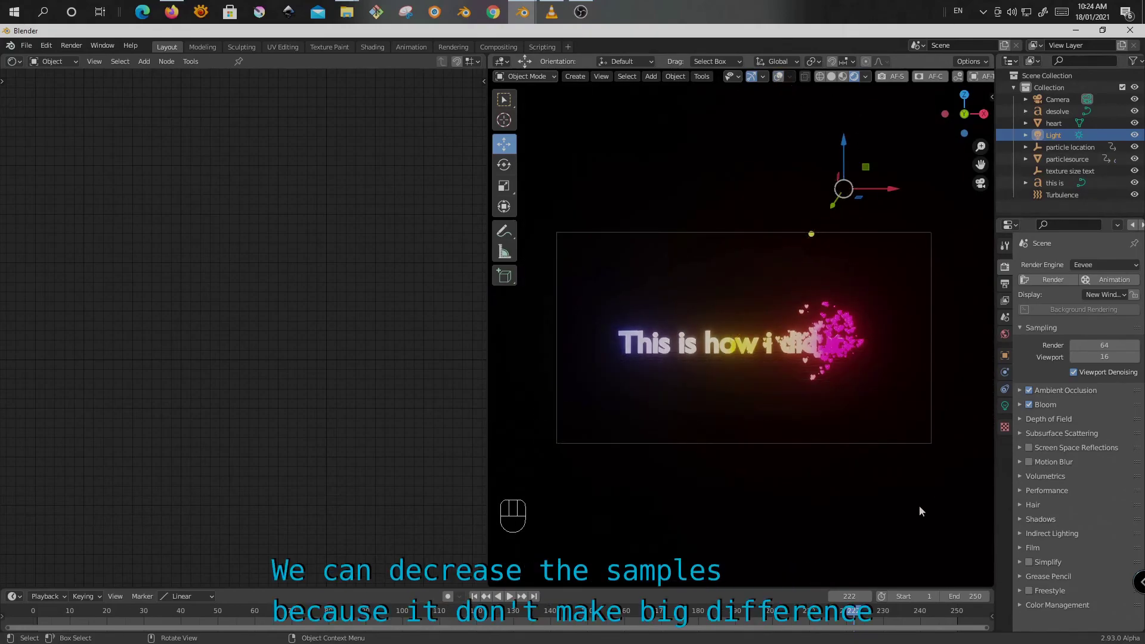
{"action": "left_click", "coordinate": [475, 597]}
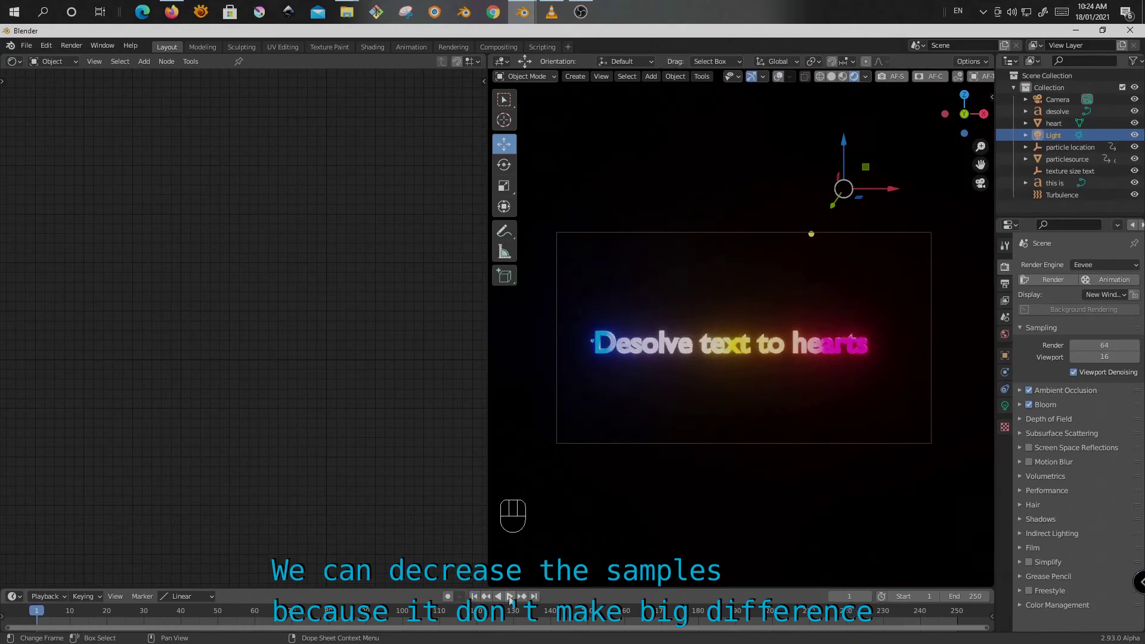
{"action": "left_click", "coordinate": [510, 597]}
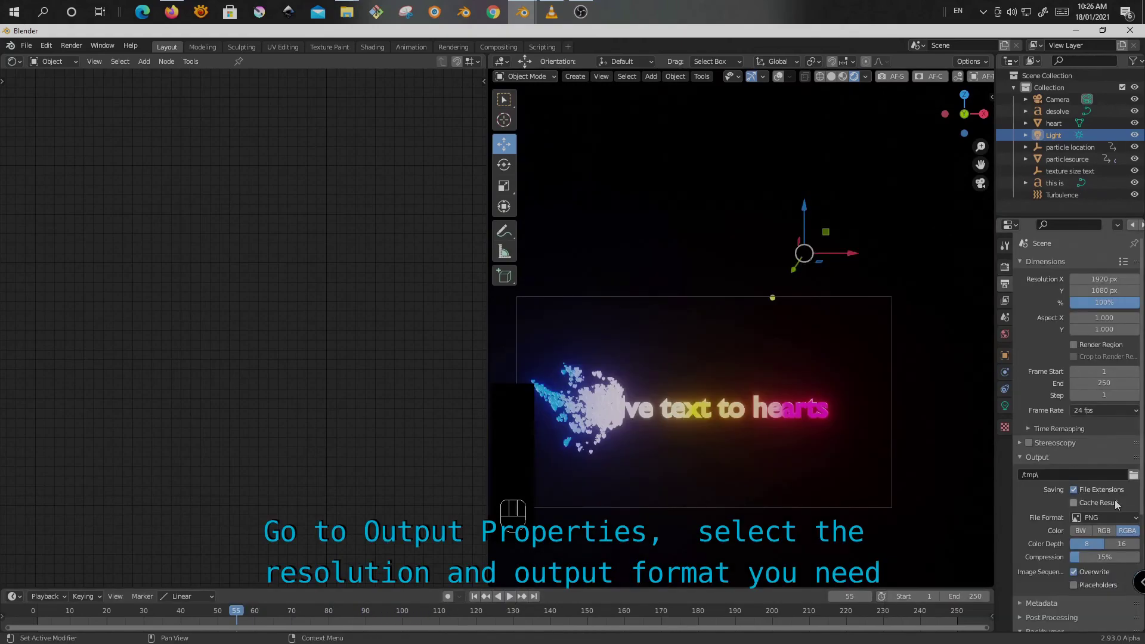
Set the output file format to FFmpeg Video with the WebM (VP9+Opus) encoding preset.
{"action": "left_click", "coordinate": [1126, 519]}
{"action": "left_click", "coordinate": [1112, 578]}
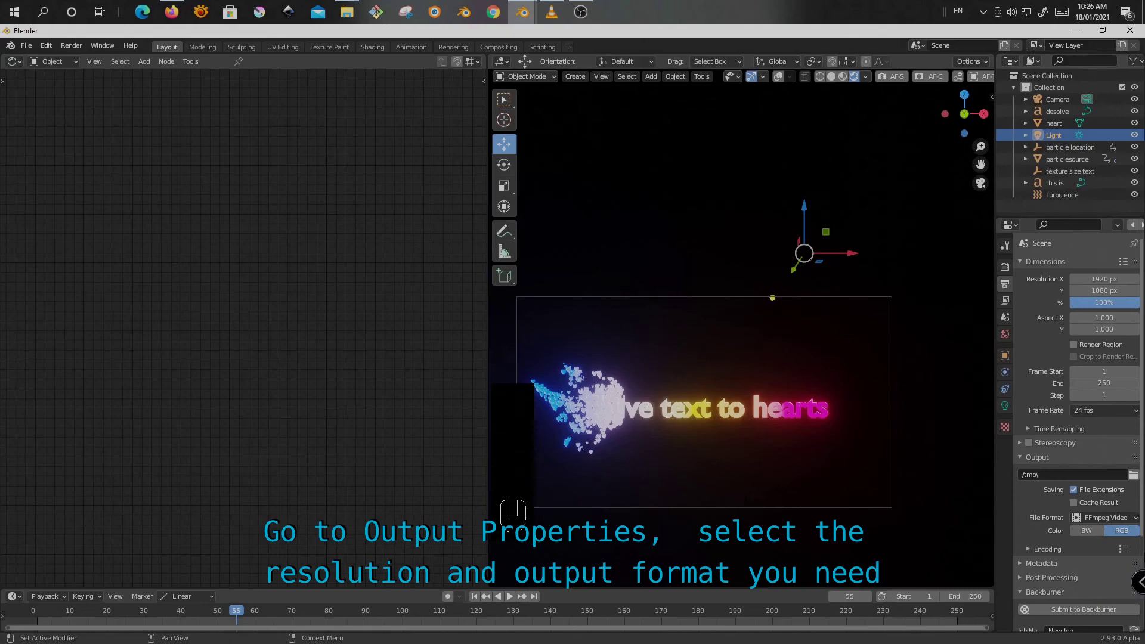
{"action": "left_click", "coordinate": [1124, 548]}
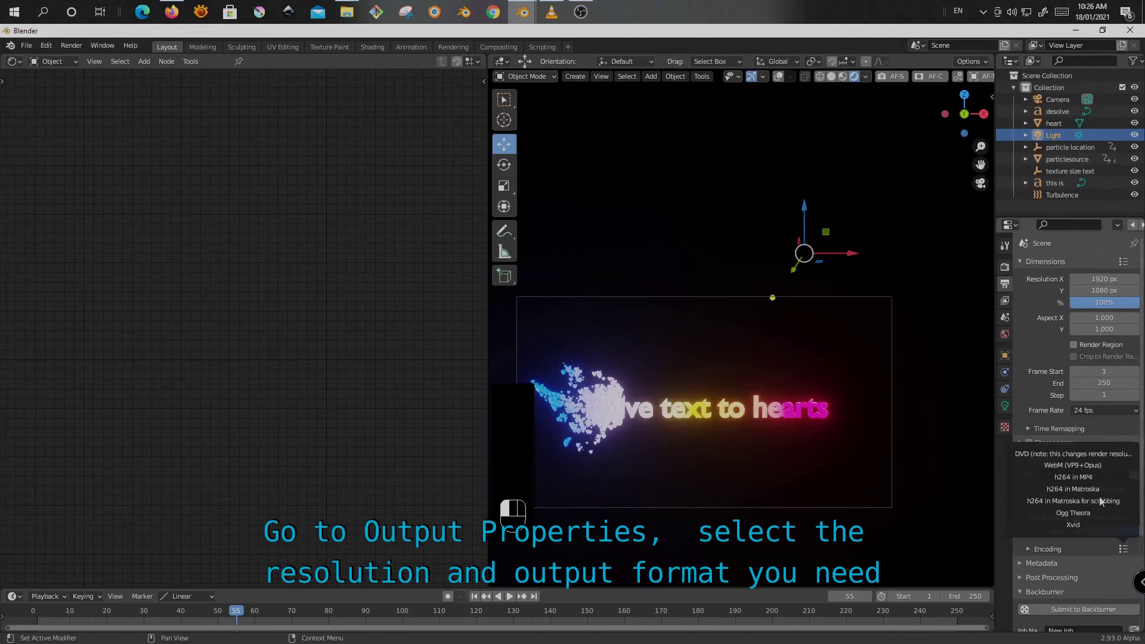
{"action": "left_click", "coordinate": [1068, 466]}
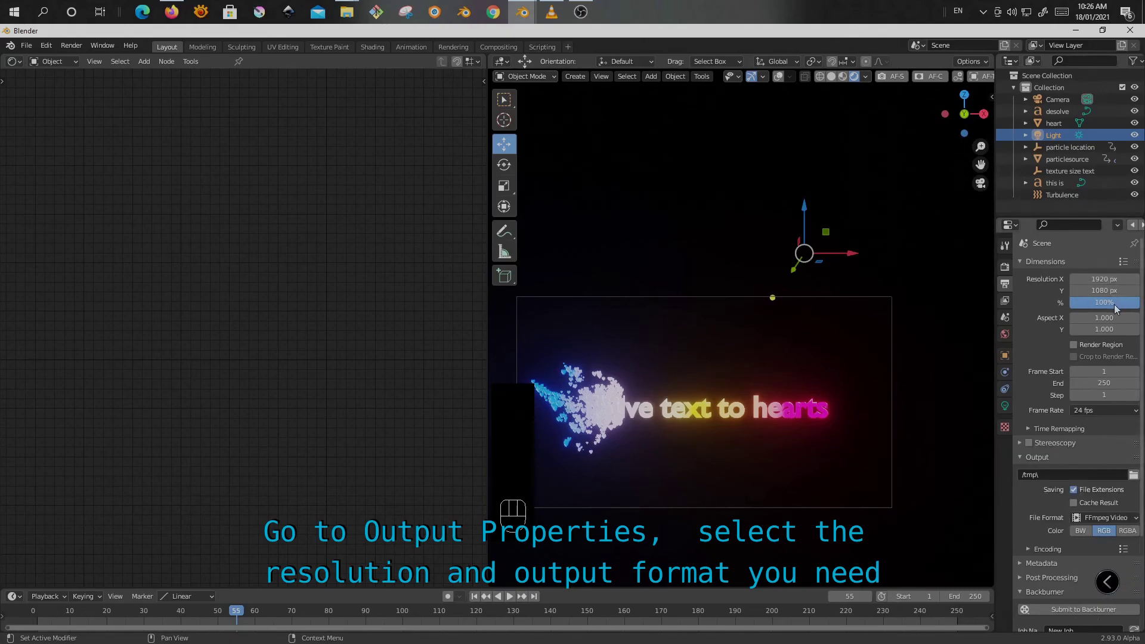
Set the output resolution scale to 50% and render the animation.
{"action": "left_click", "coordinate": [1115, 305]}
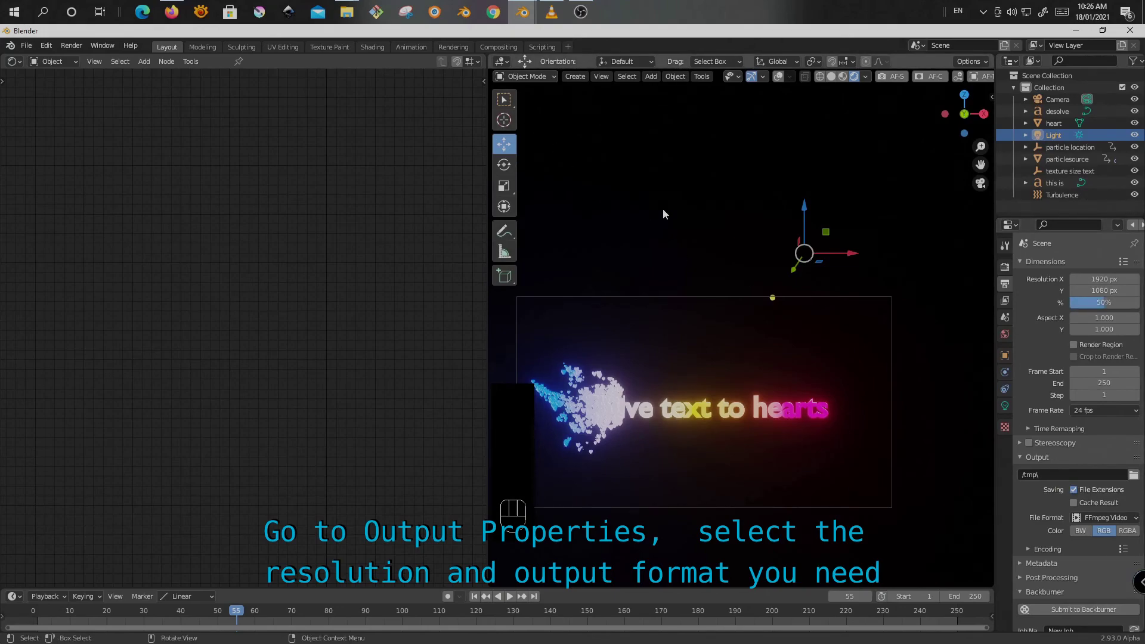
{"action": "left_click", "coordinate": [71, 46]}
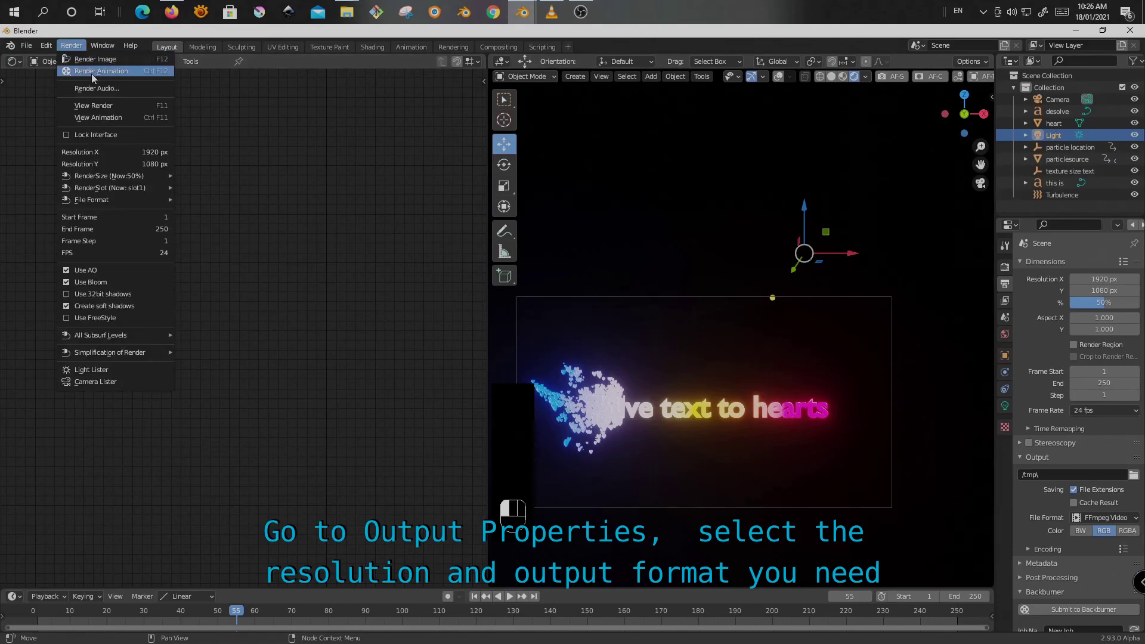
{"action": "left_click", "coordinate": [91, 72]}
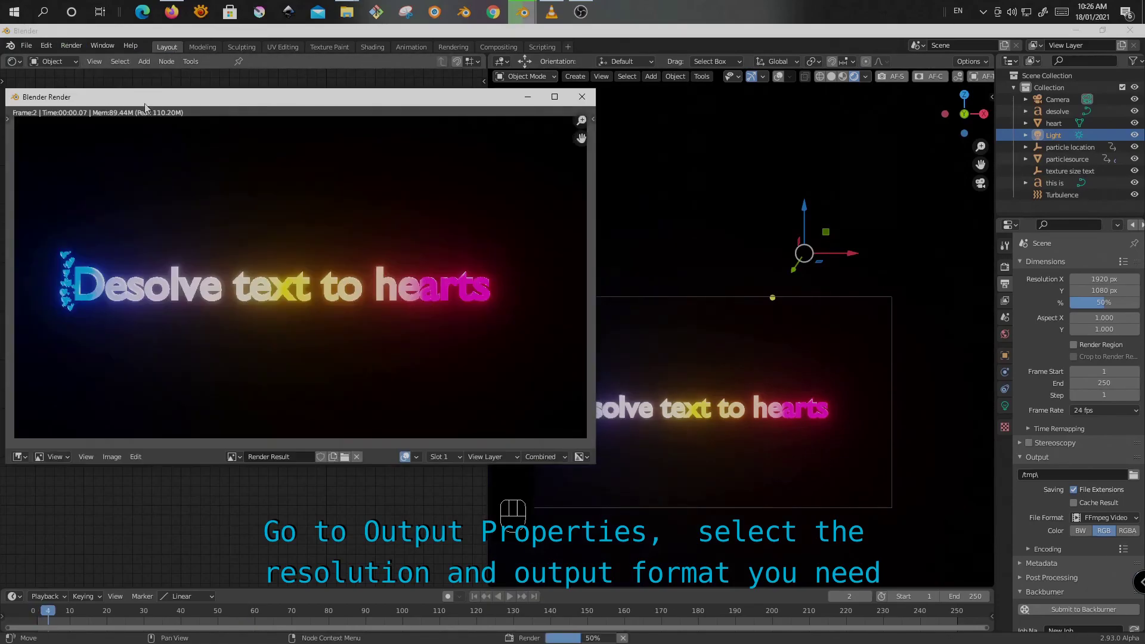